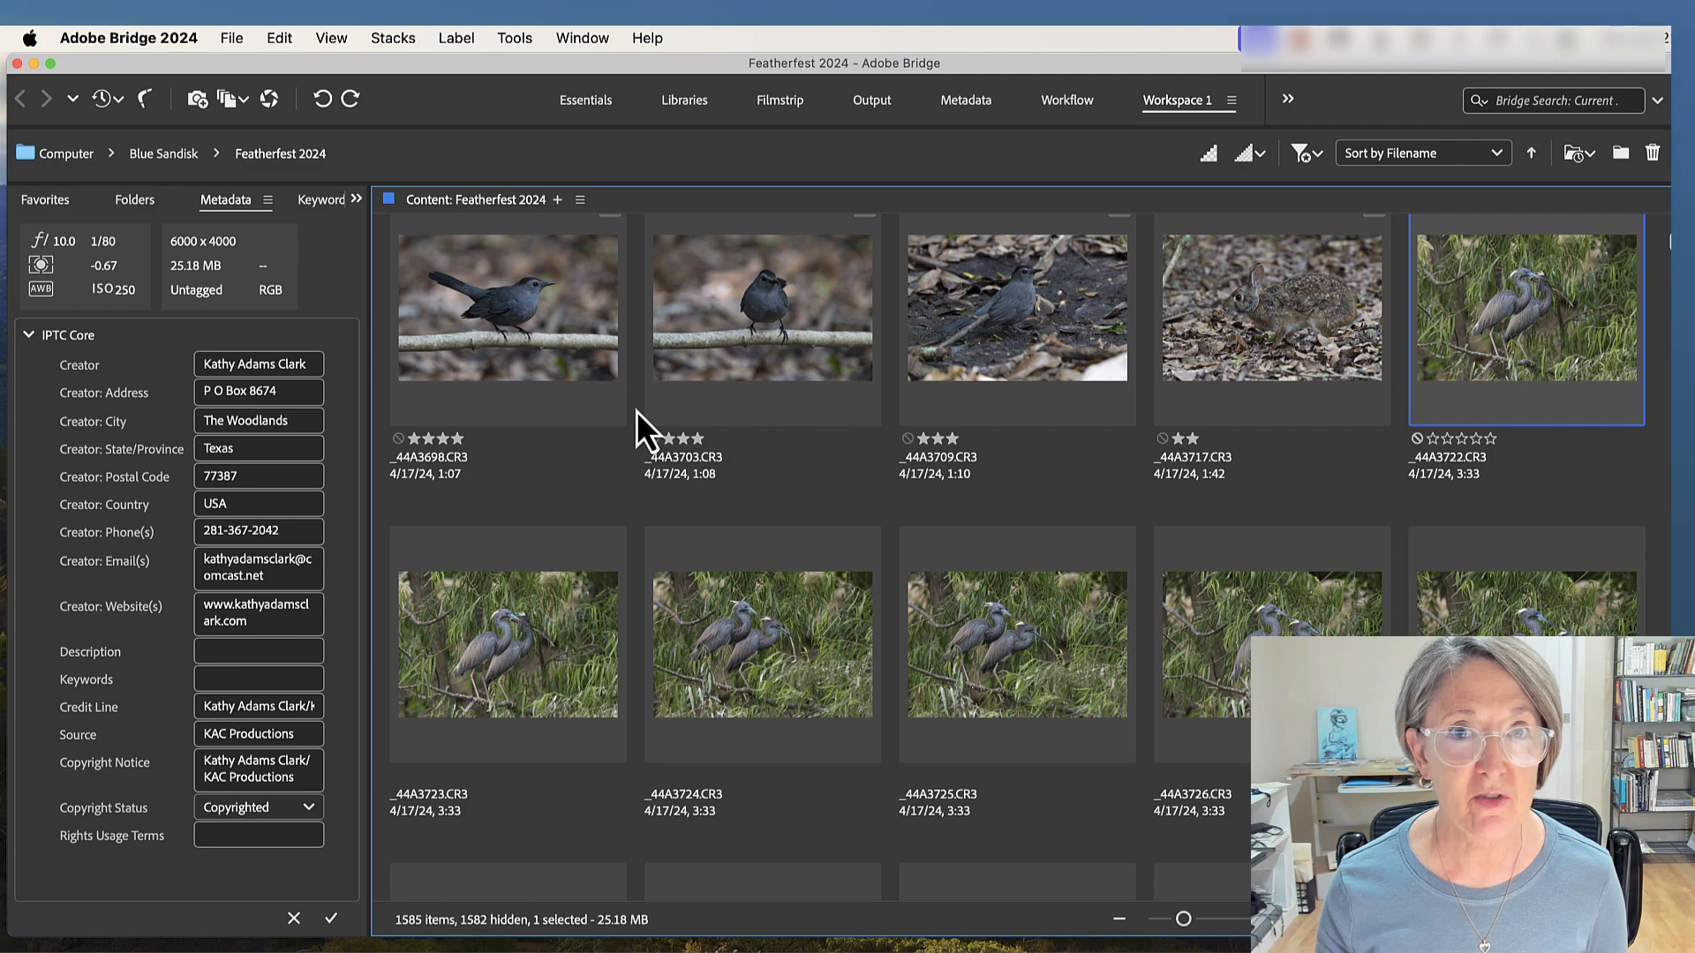
# - Start a batch rename of the eight heron photos from _44A3722.CR3 onward, adding the text KAC after "Tricolored heron" in the new filenames
pyautogui.scroll(-3, 635, 557)
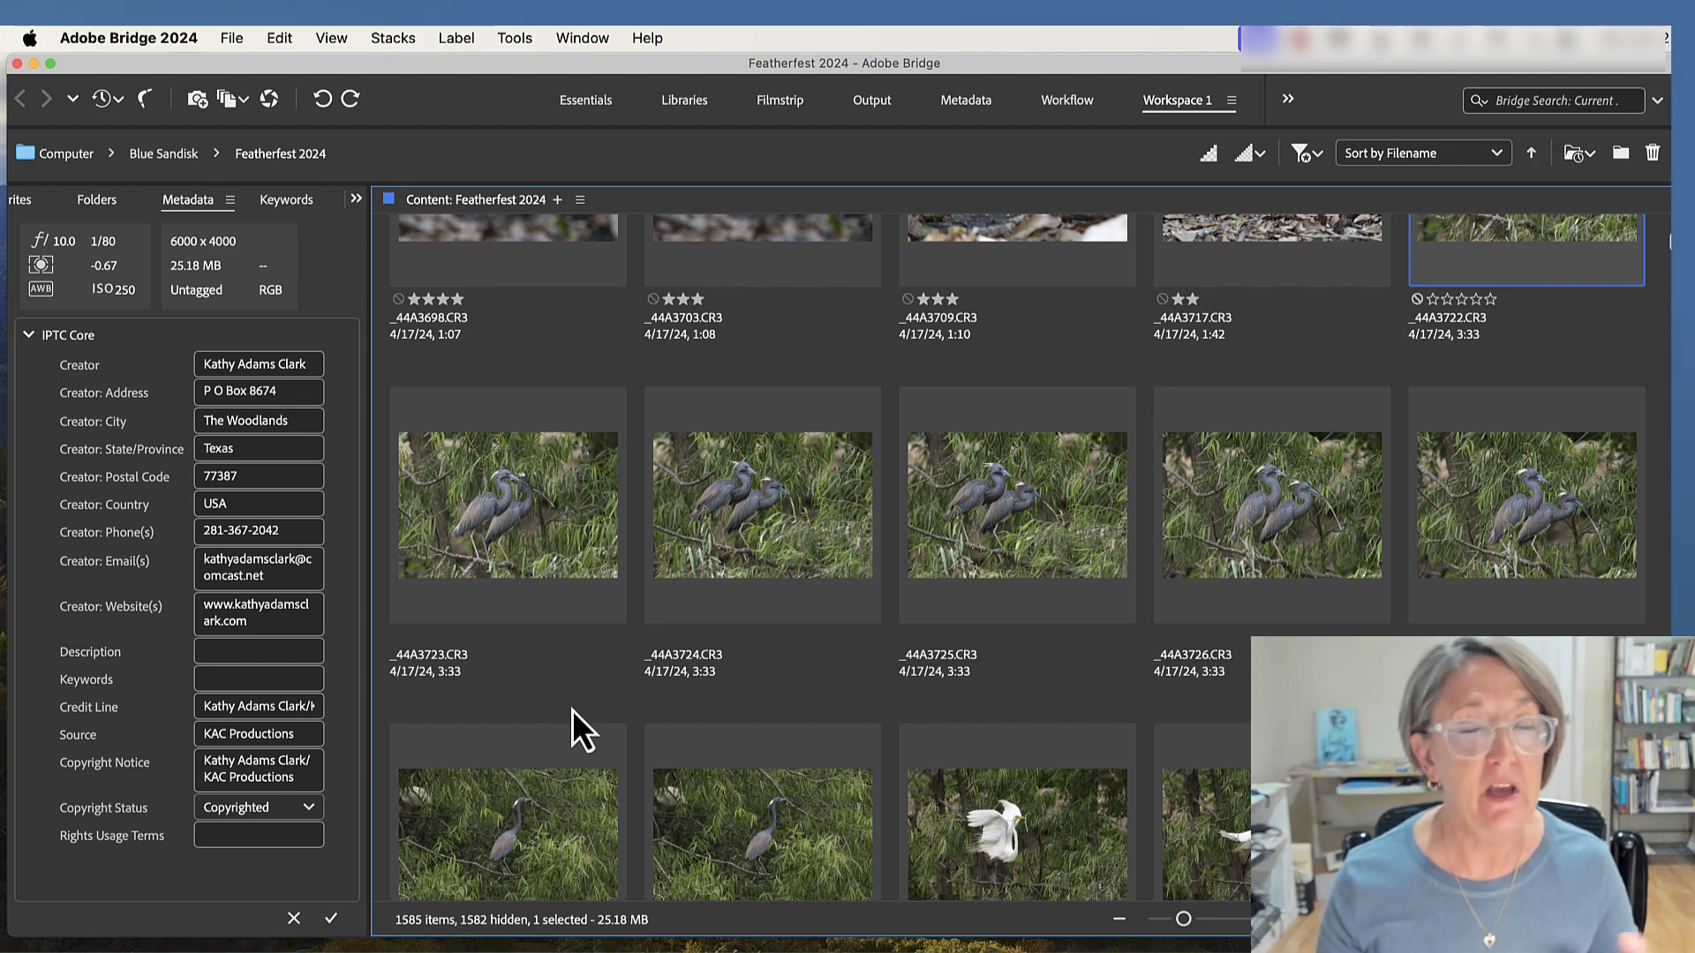
pyautogui.keyDown('shift'); pyautogui.click(733, 818); pyautogui.keyUp('shift')
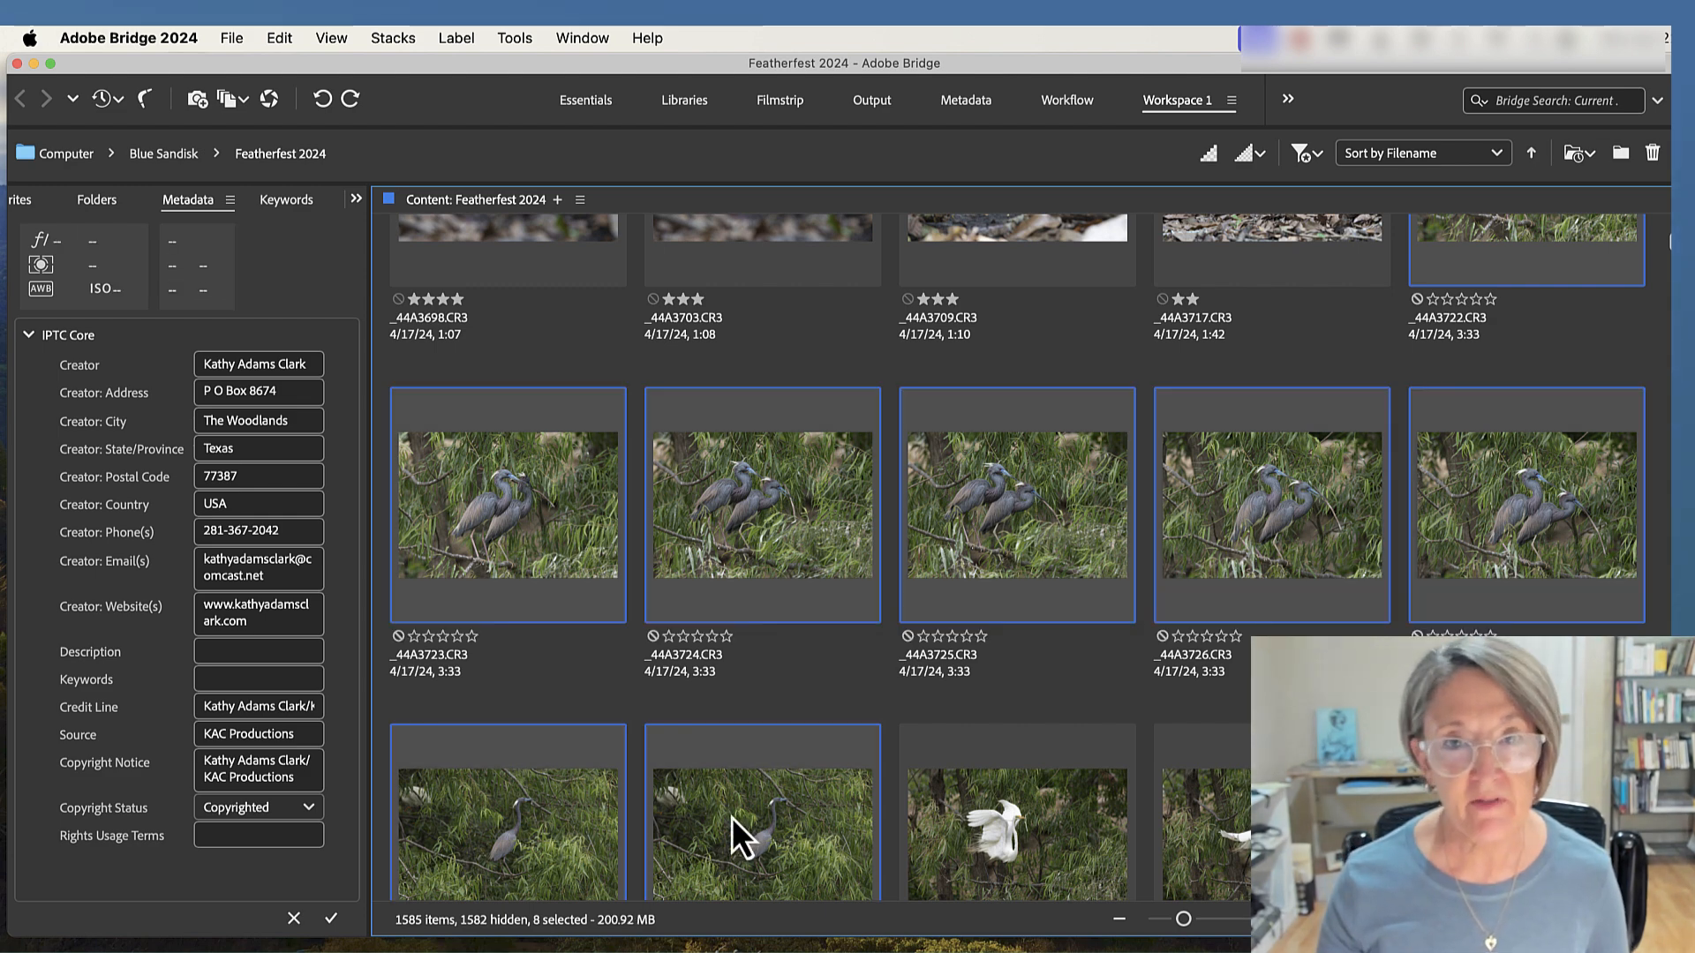
pyautogui.rightClick(733, 817)
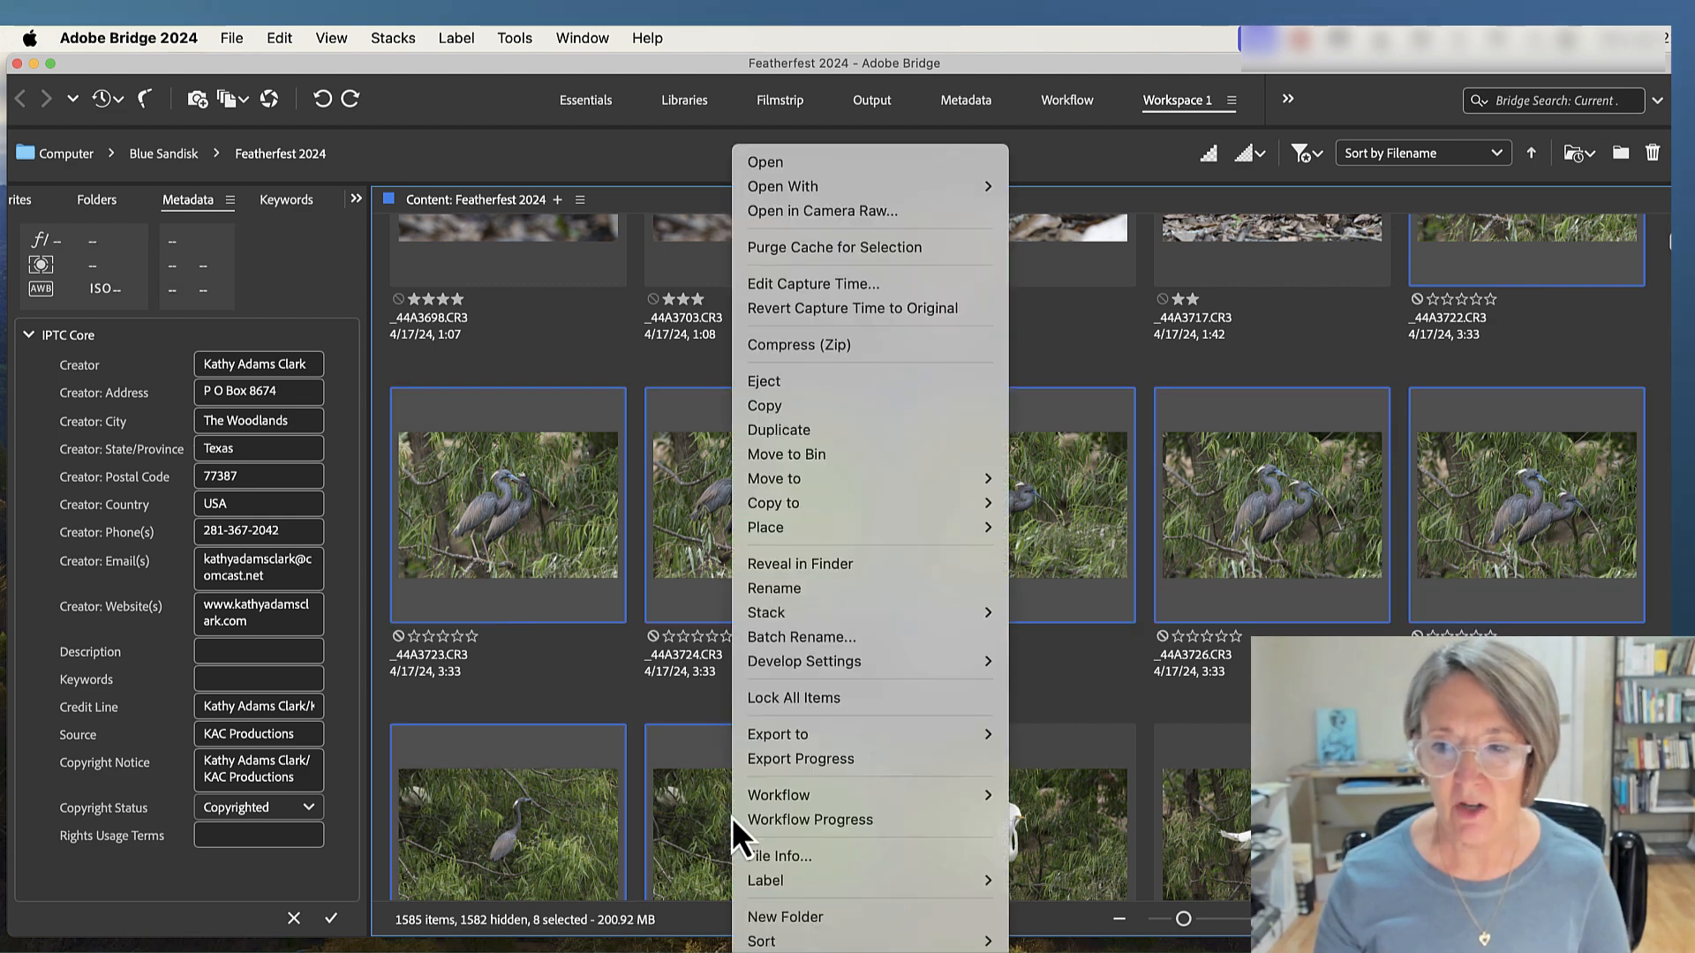
pyautogui.click(790, 642)
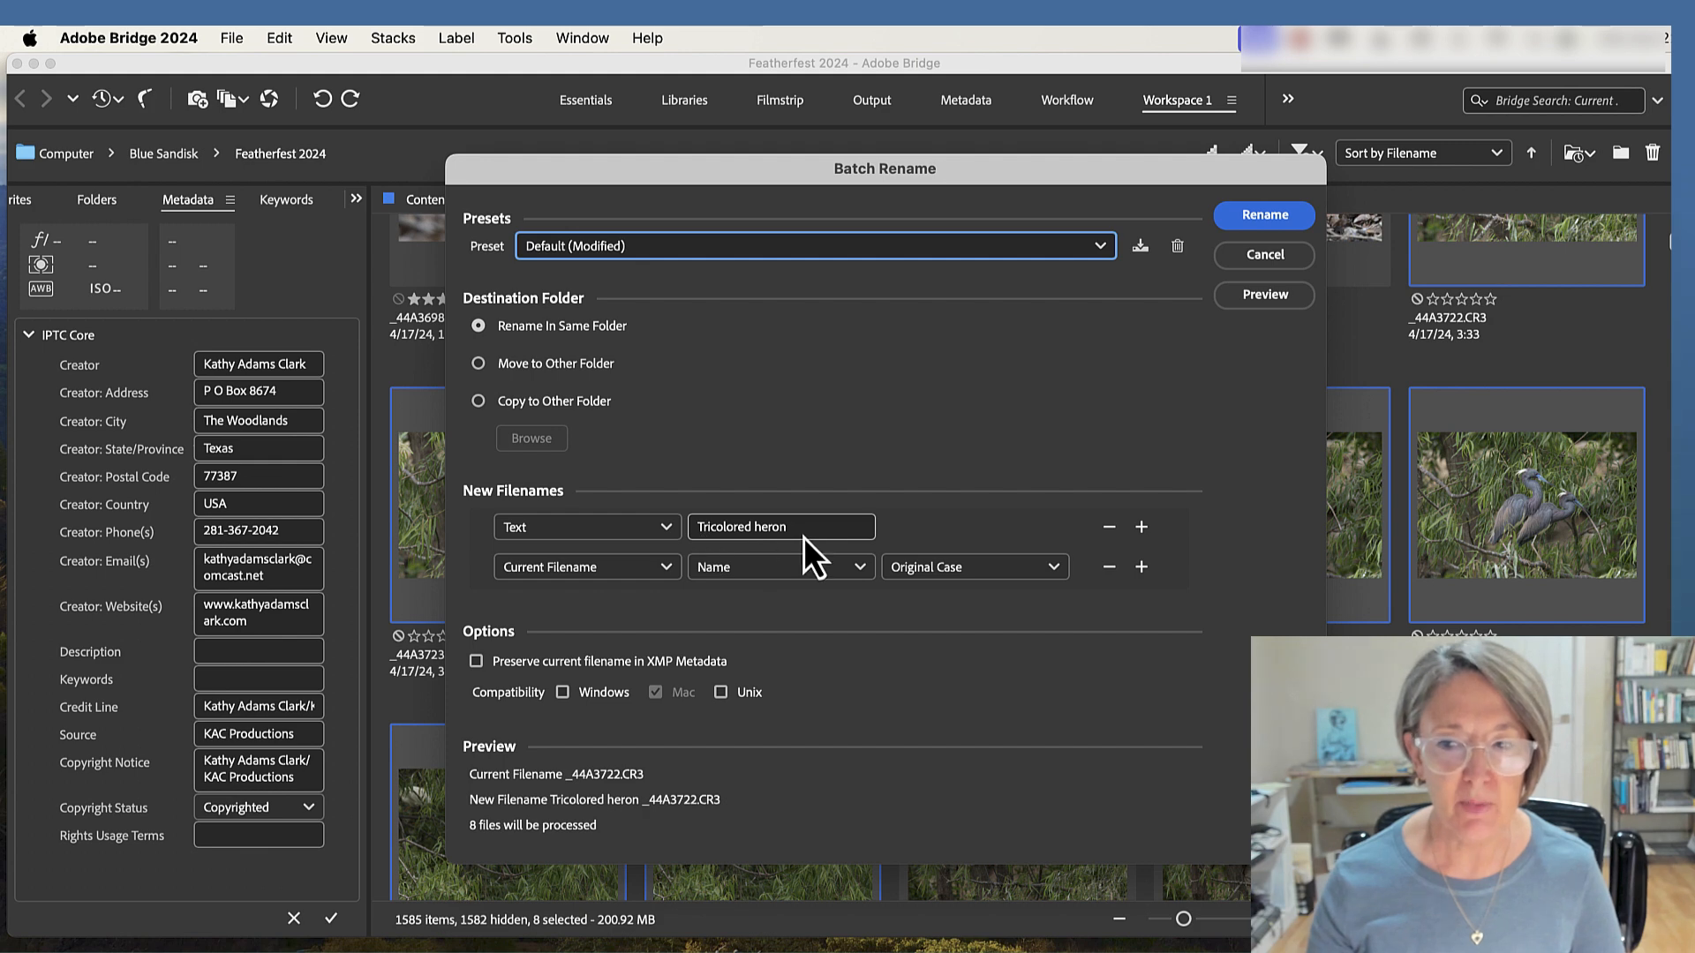
pyautogui.click(1142, 529)
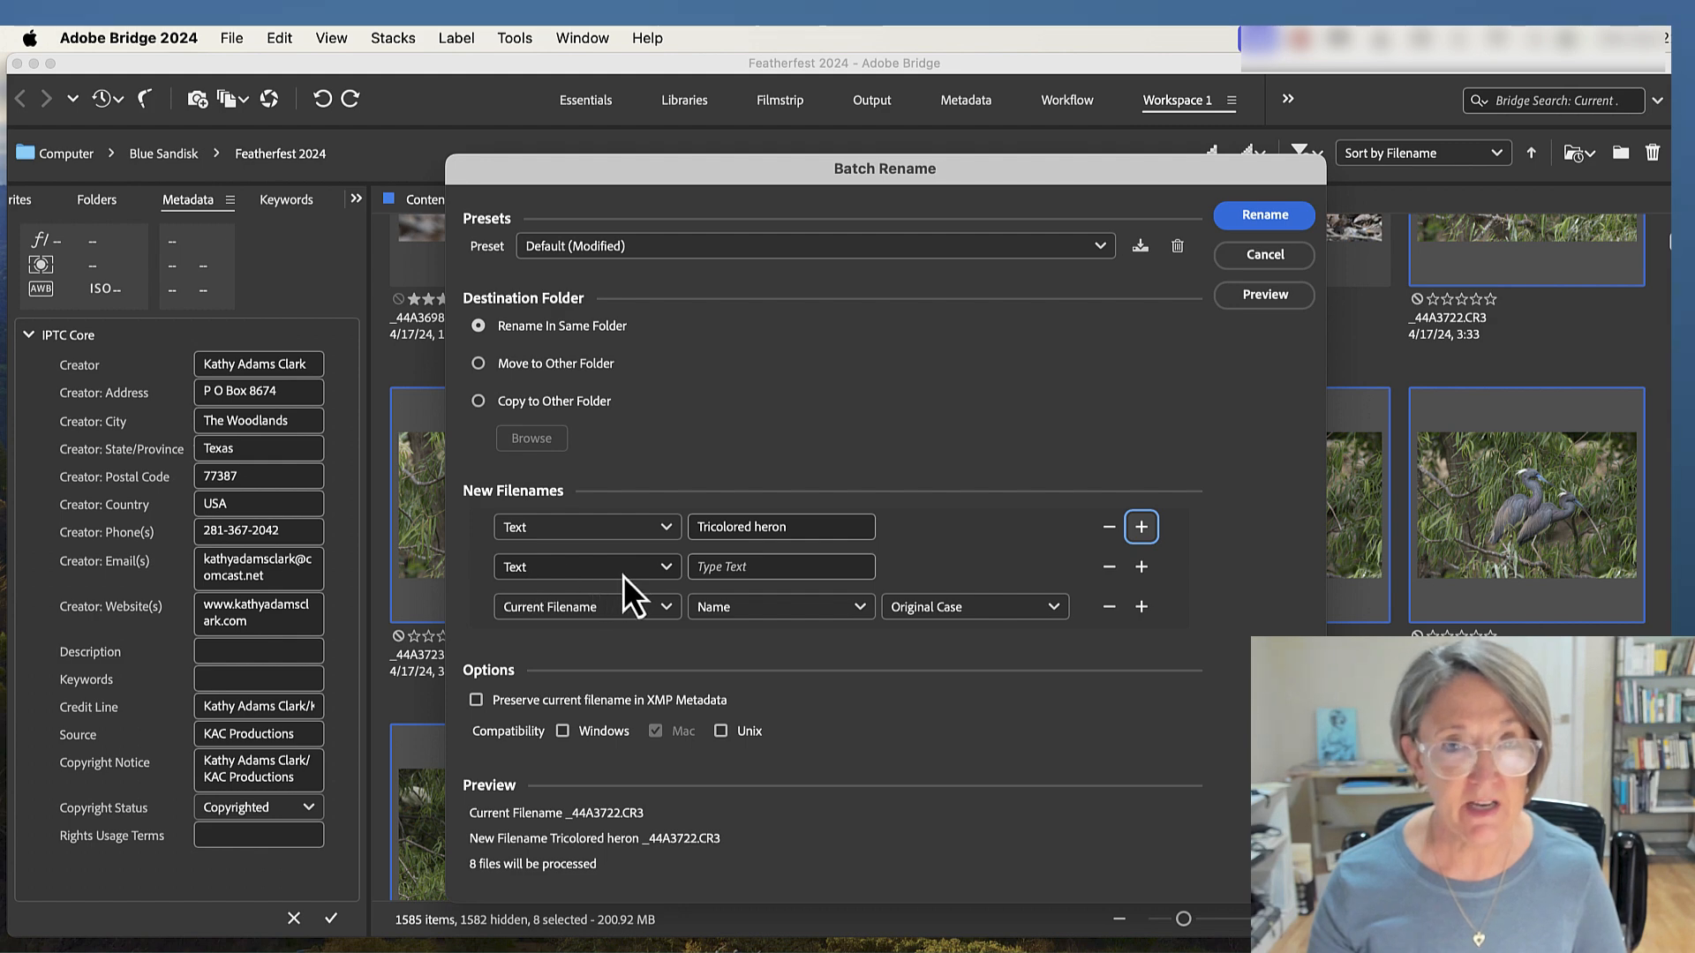
pyautogui.click(711, 570)
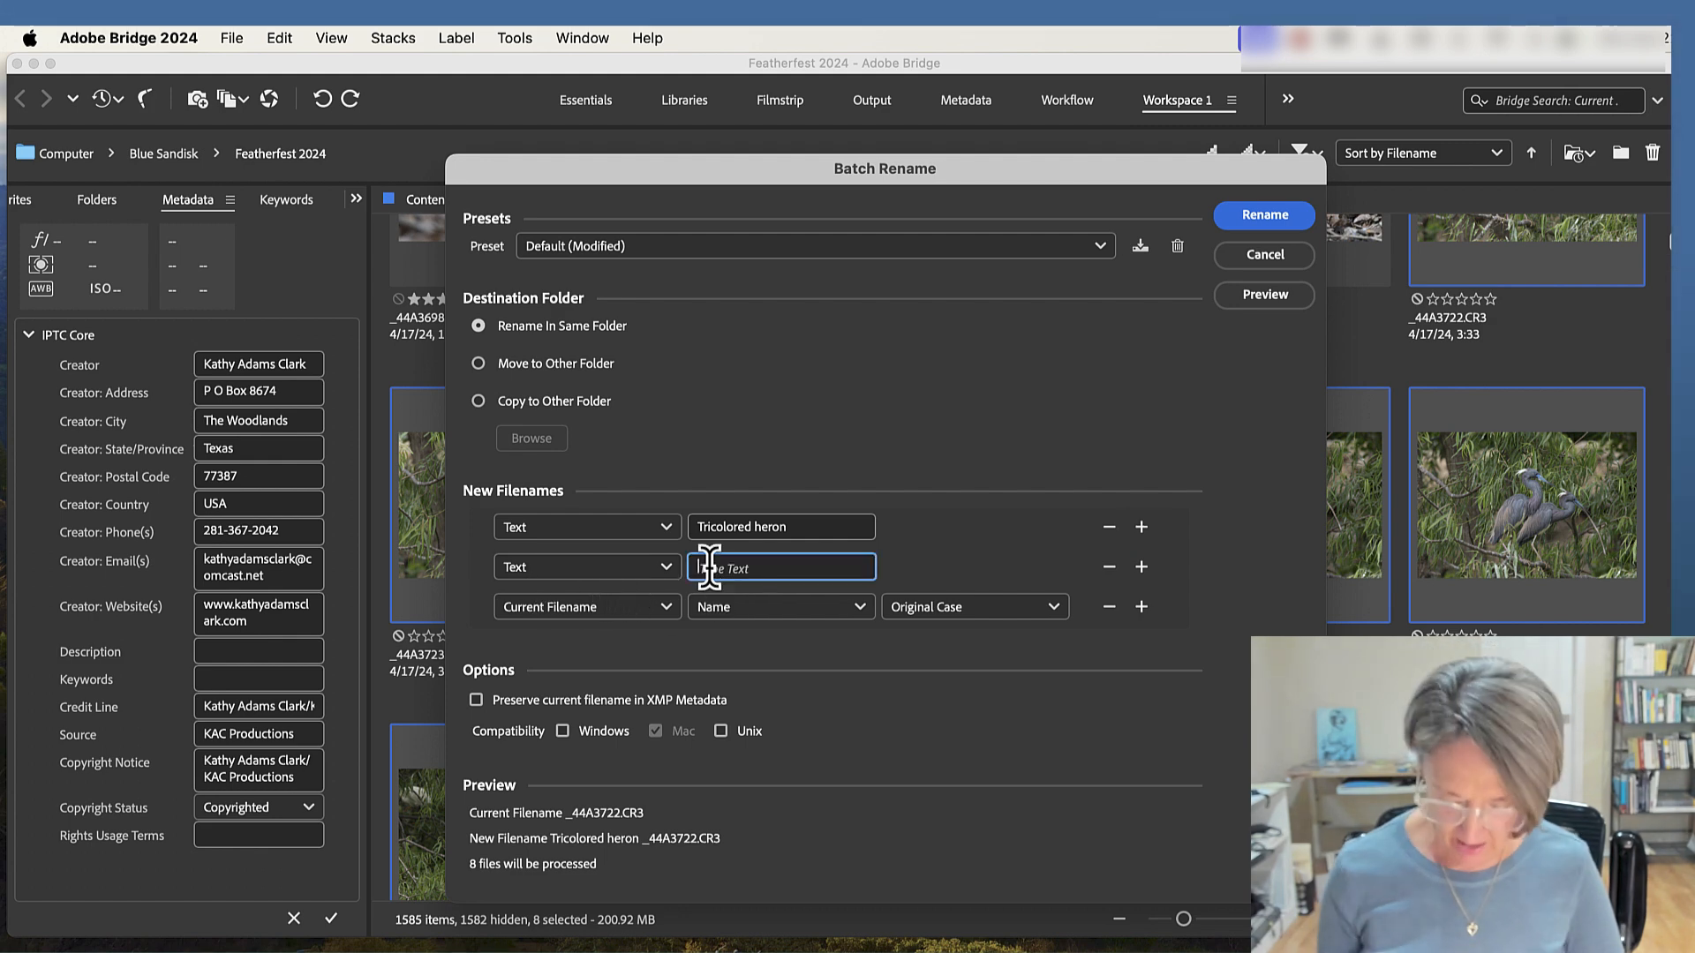
pyautogui.write('KAC')
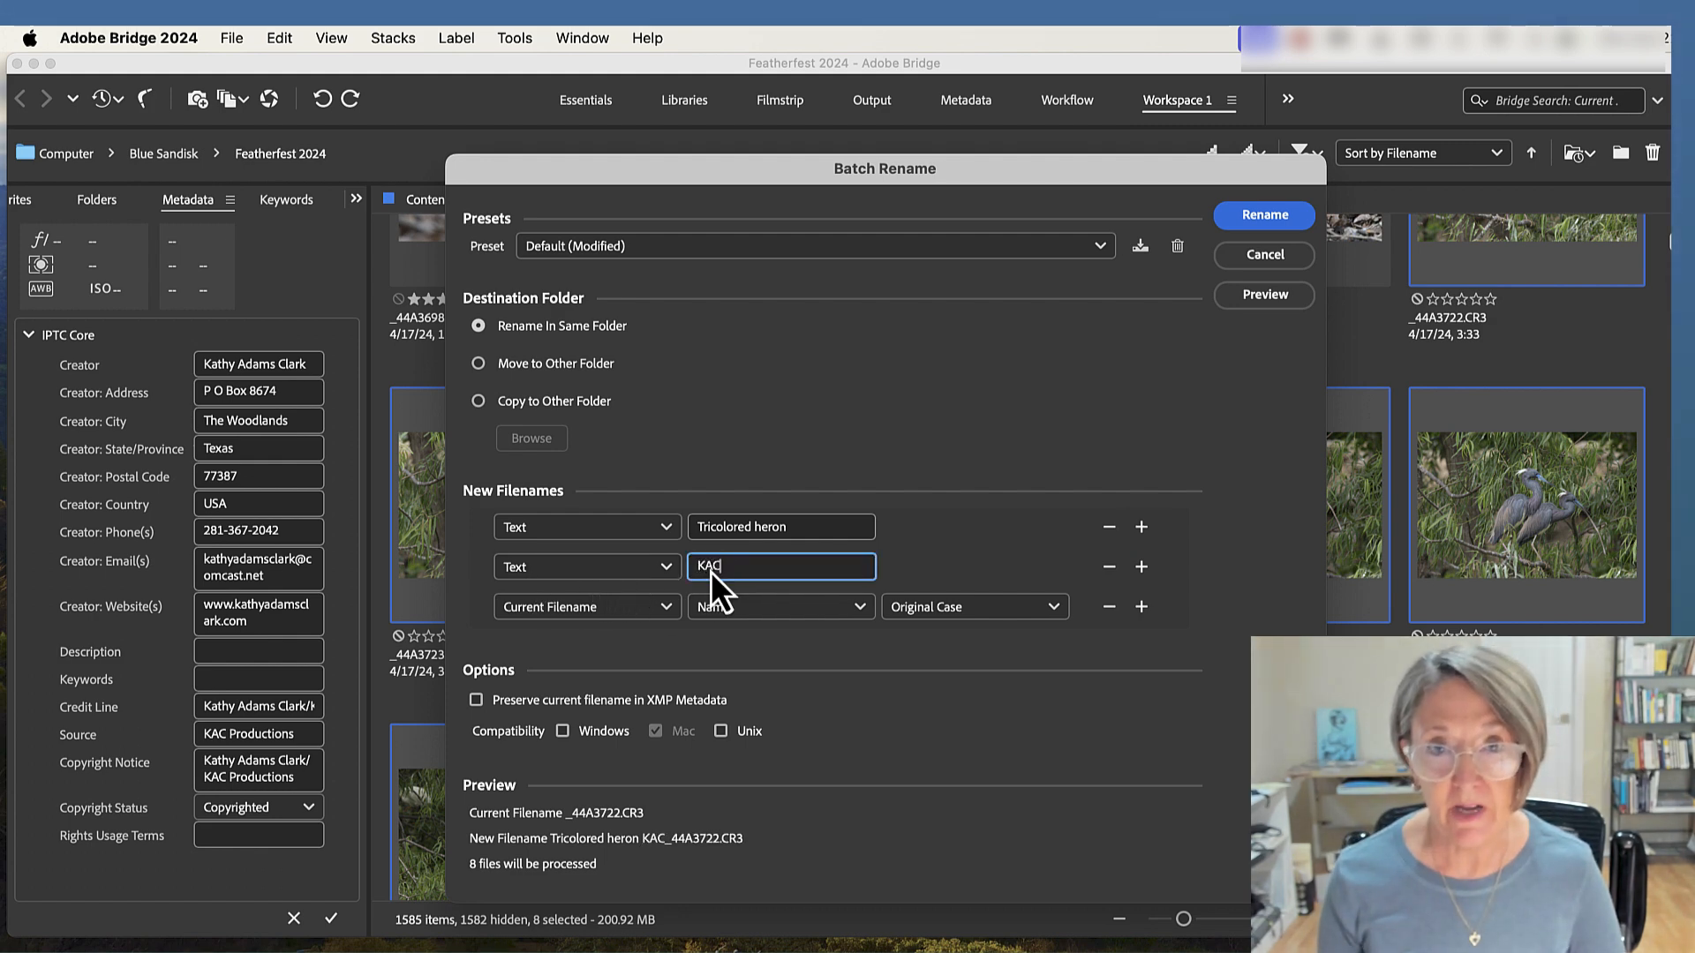
# - Replace the current-filename part with a four-digit sequence number starting at 1 and run the batch rename
pyautogui.click(666, 609)
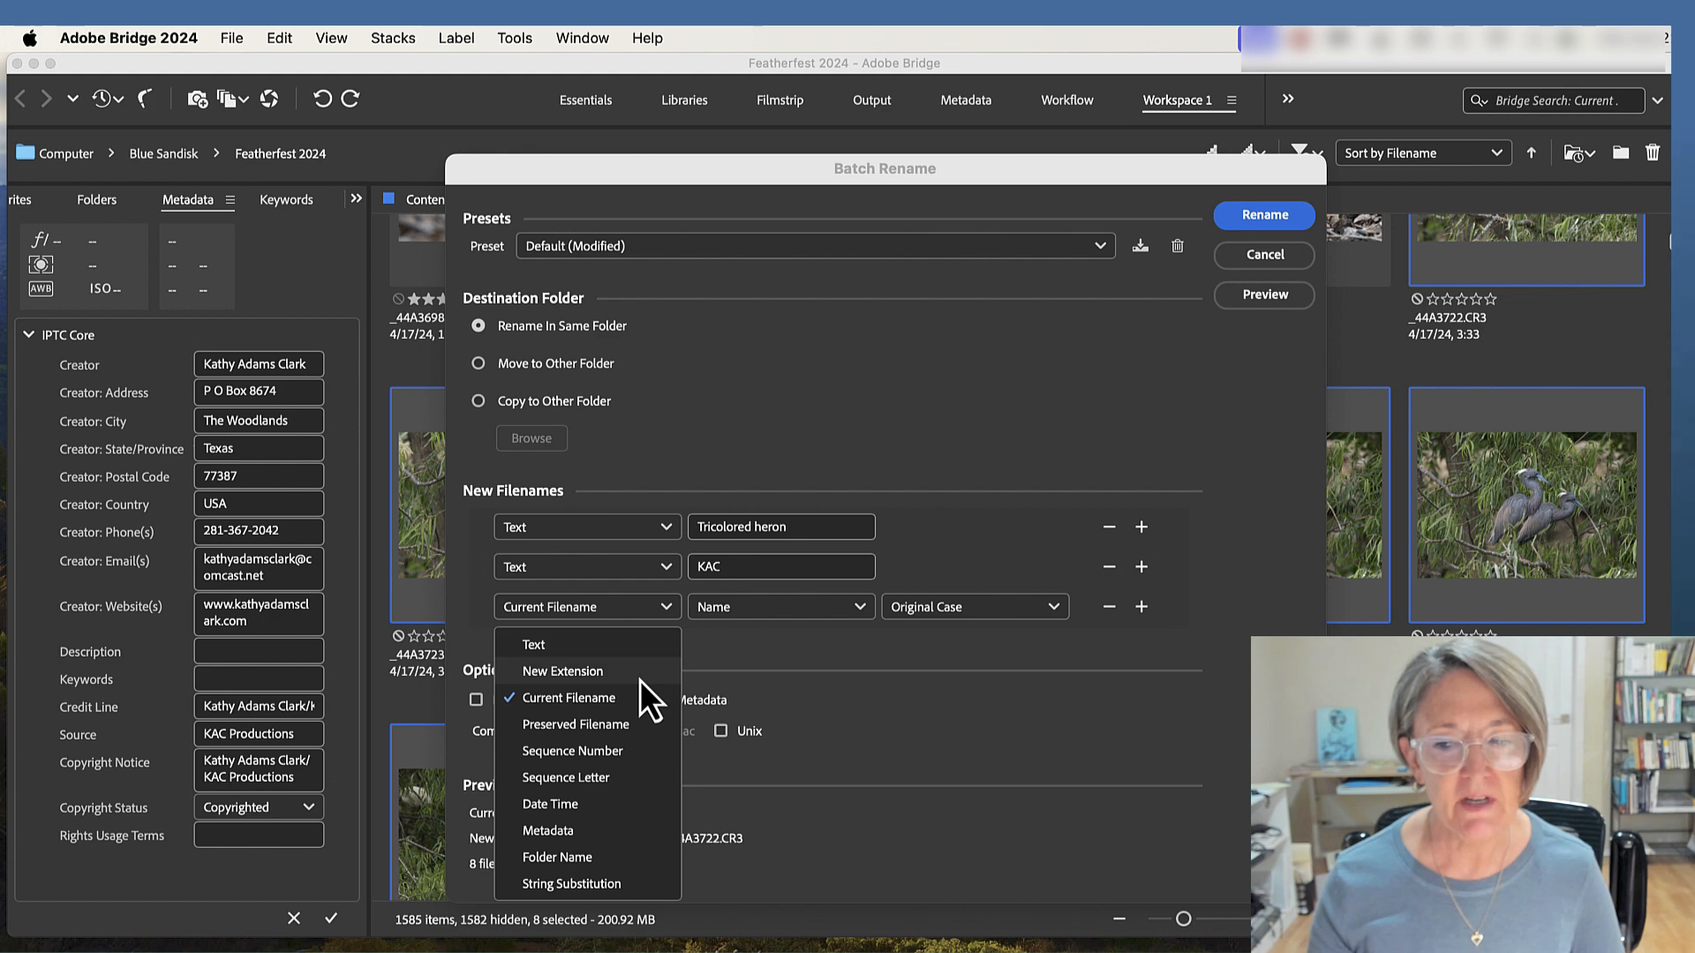
pyautogui.click(629, 752)
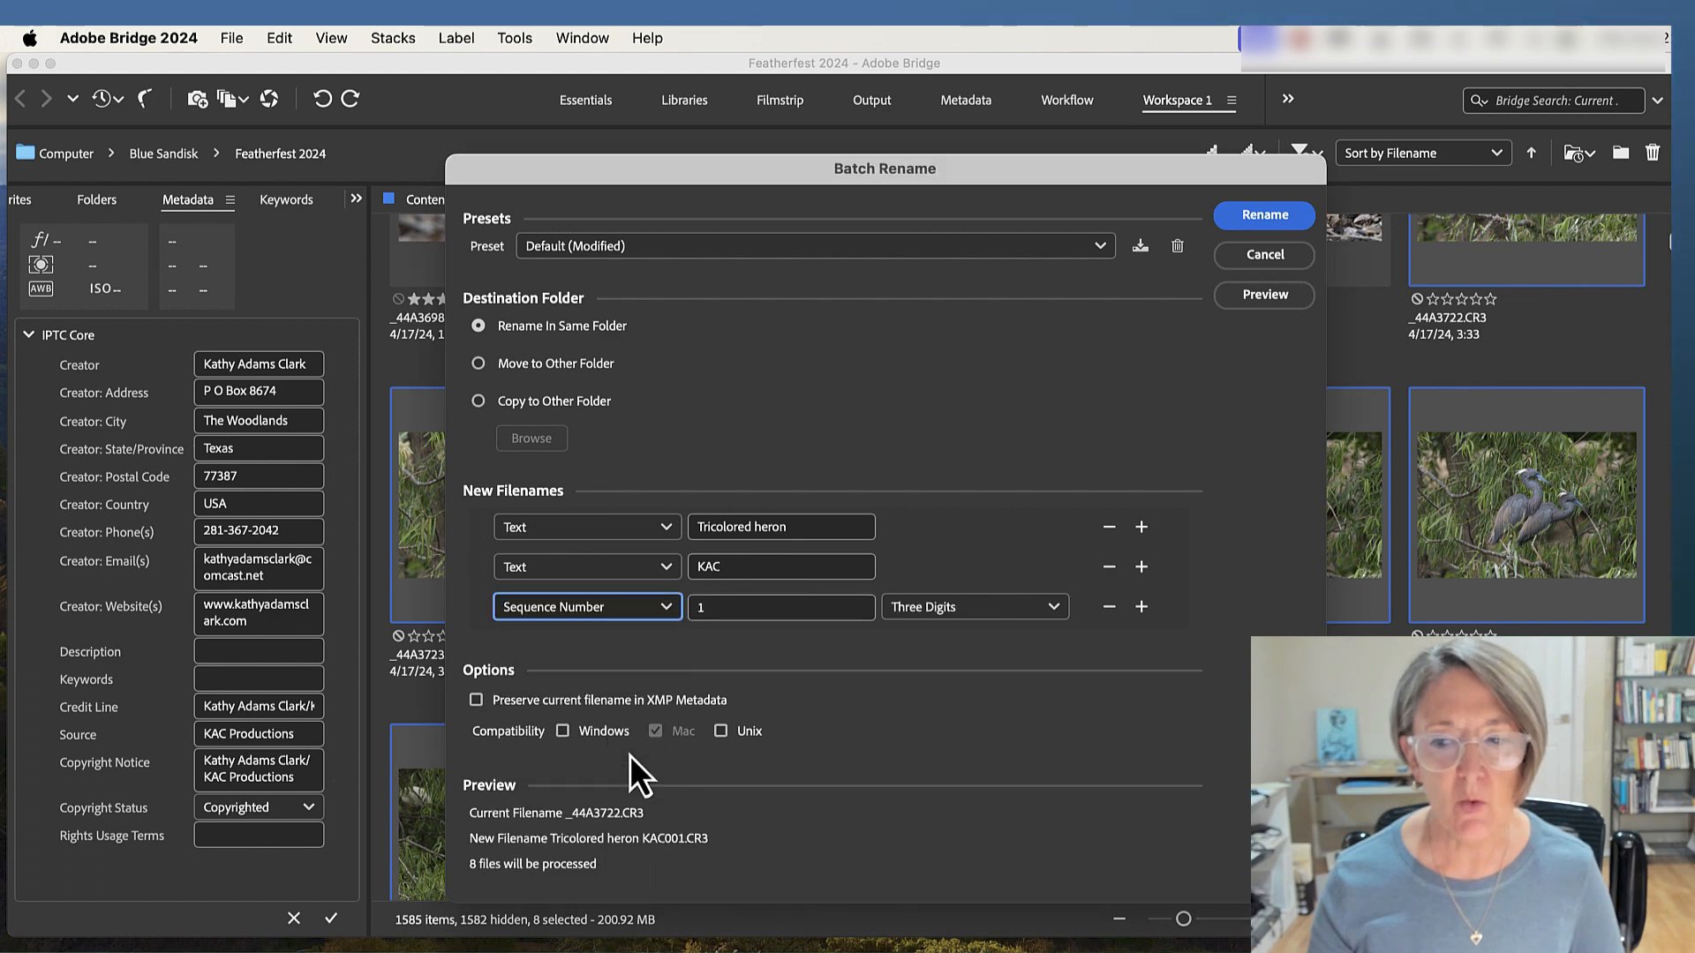
pyautogui.click(1053, 609)
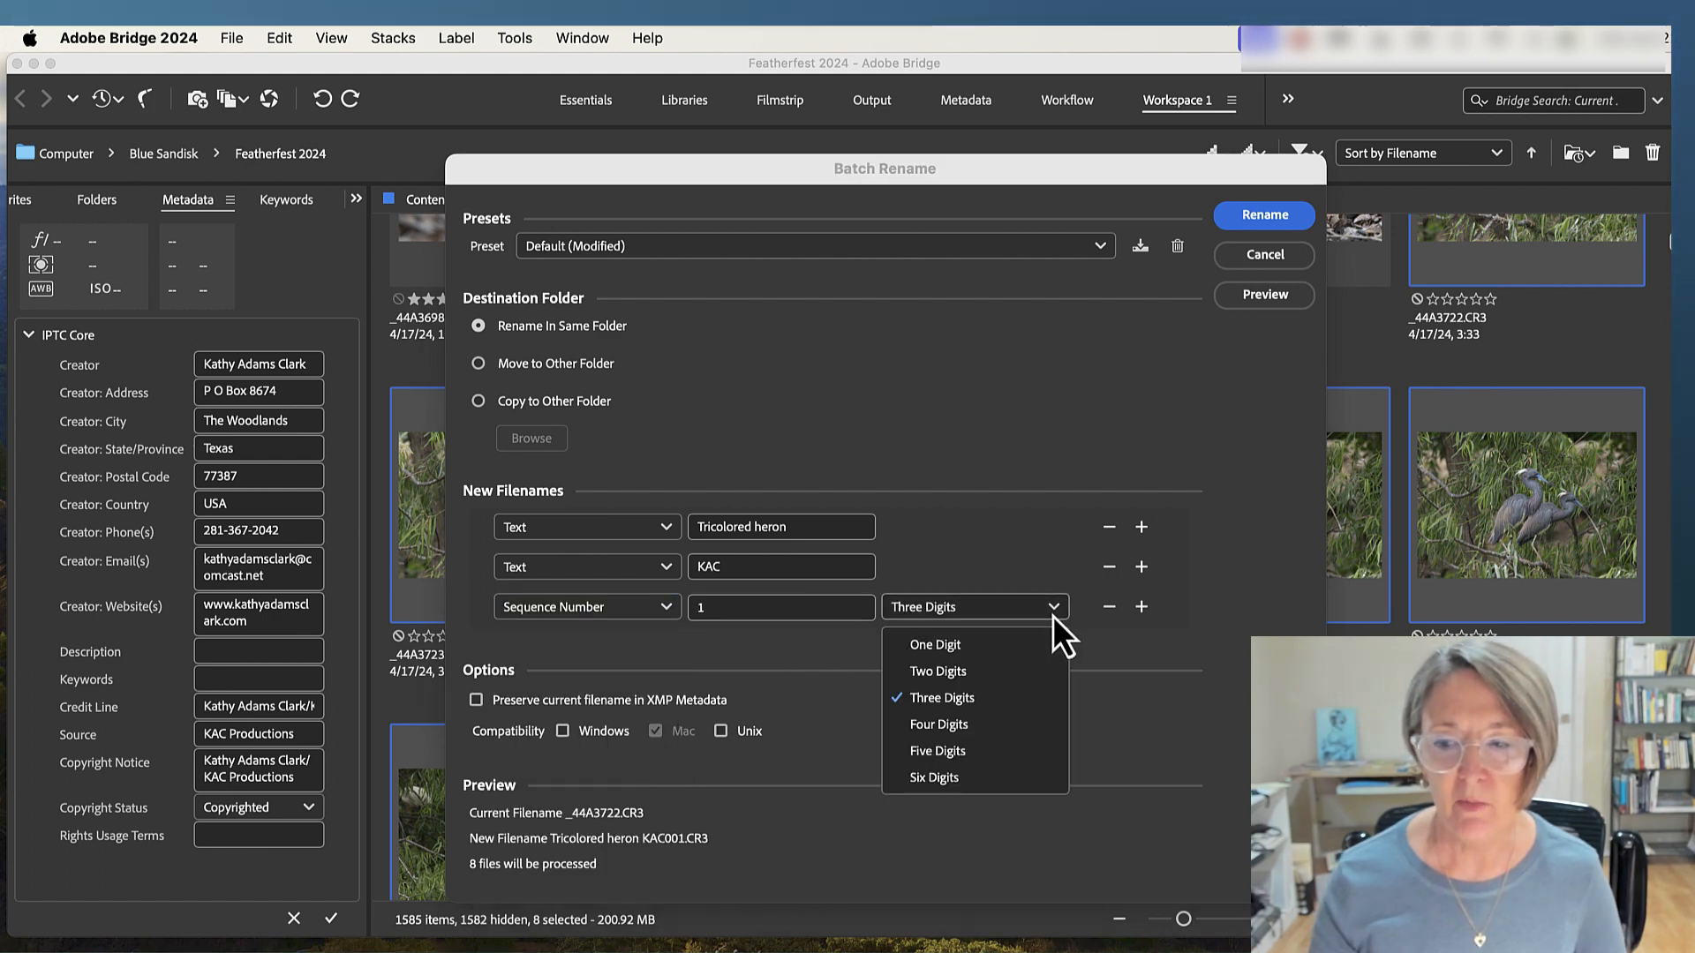
pyautogui.click(939, 725)
pyautogui.click(734, 612)
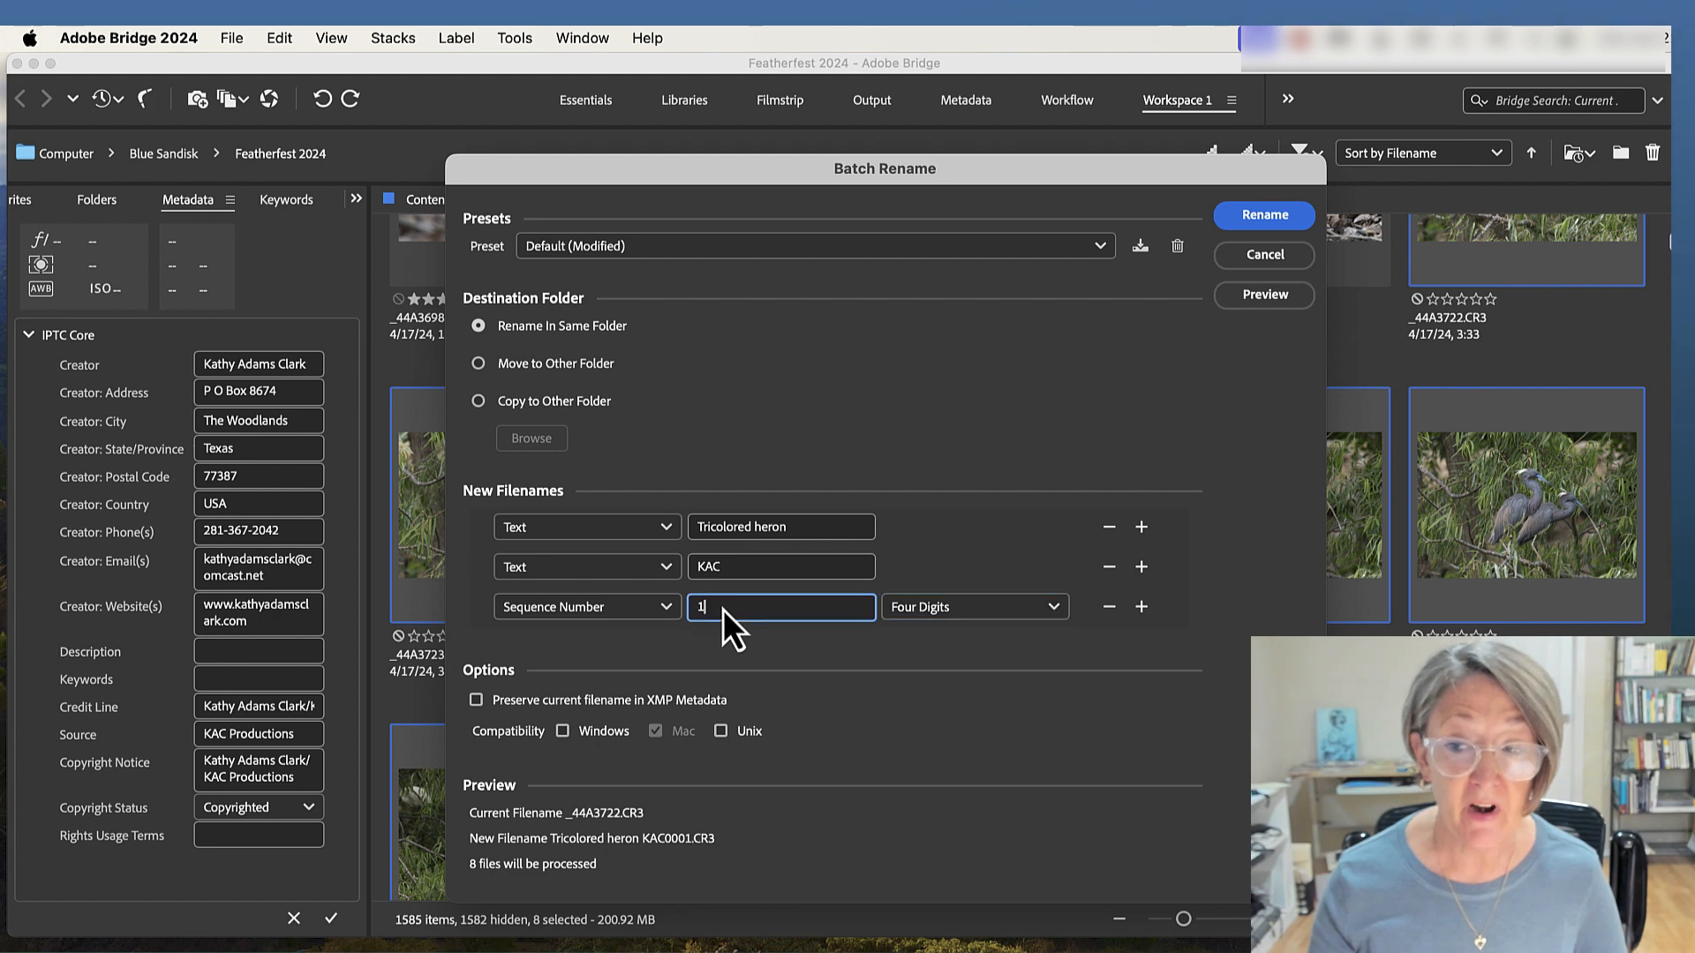
pyautogui.moveTo(724, 610); pyautogui.dragTo(687, 613)
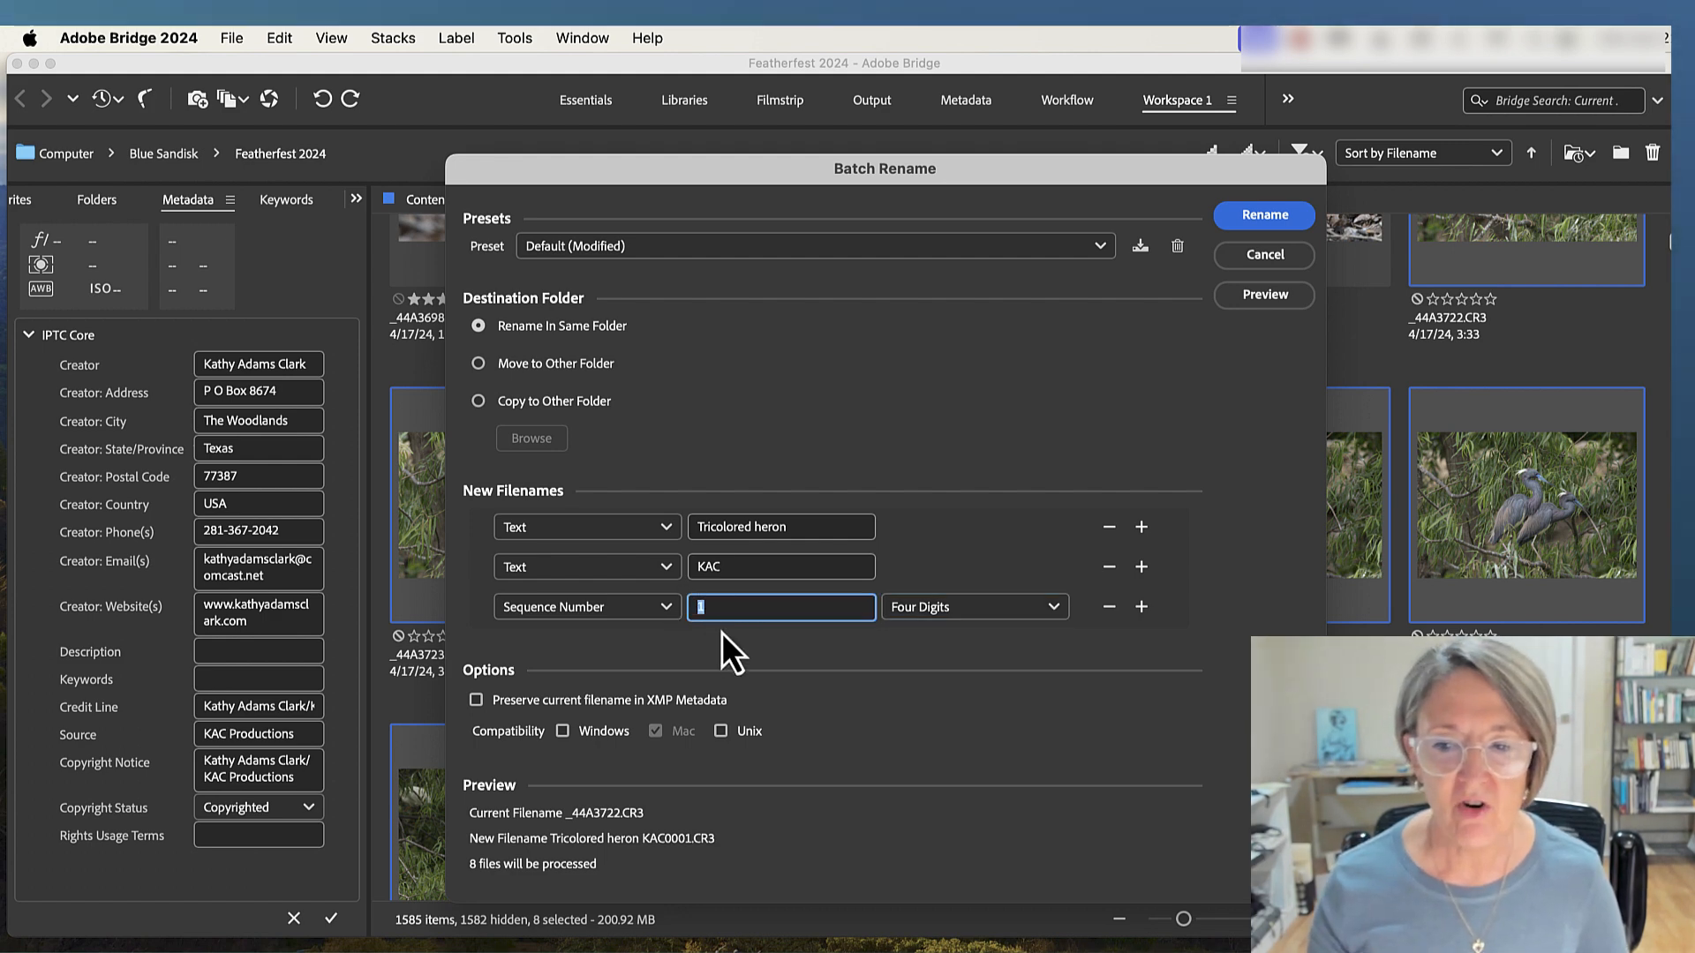
pyautogui.click(751, 642)
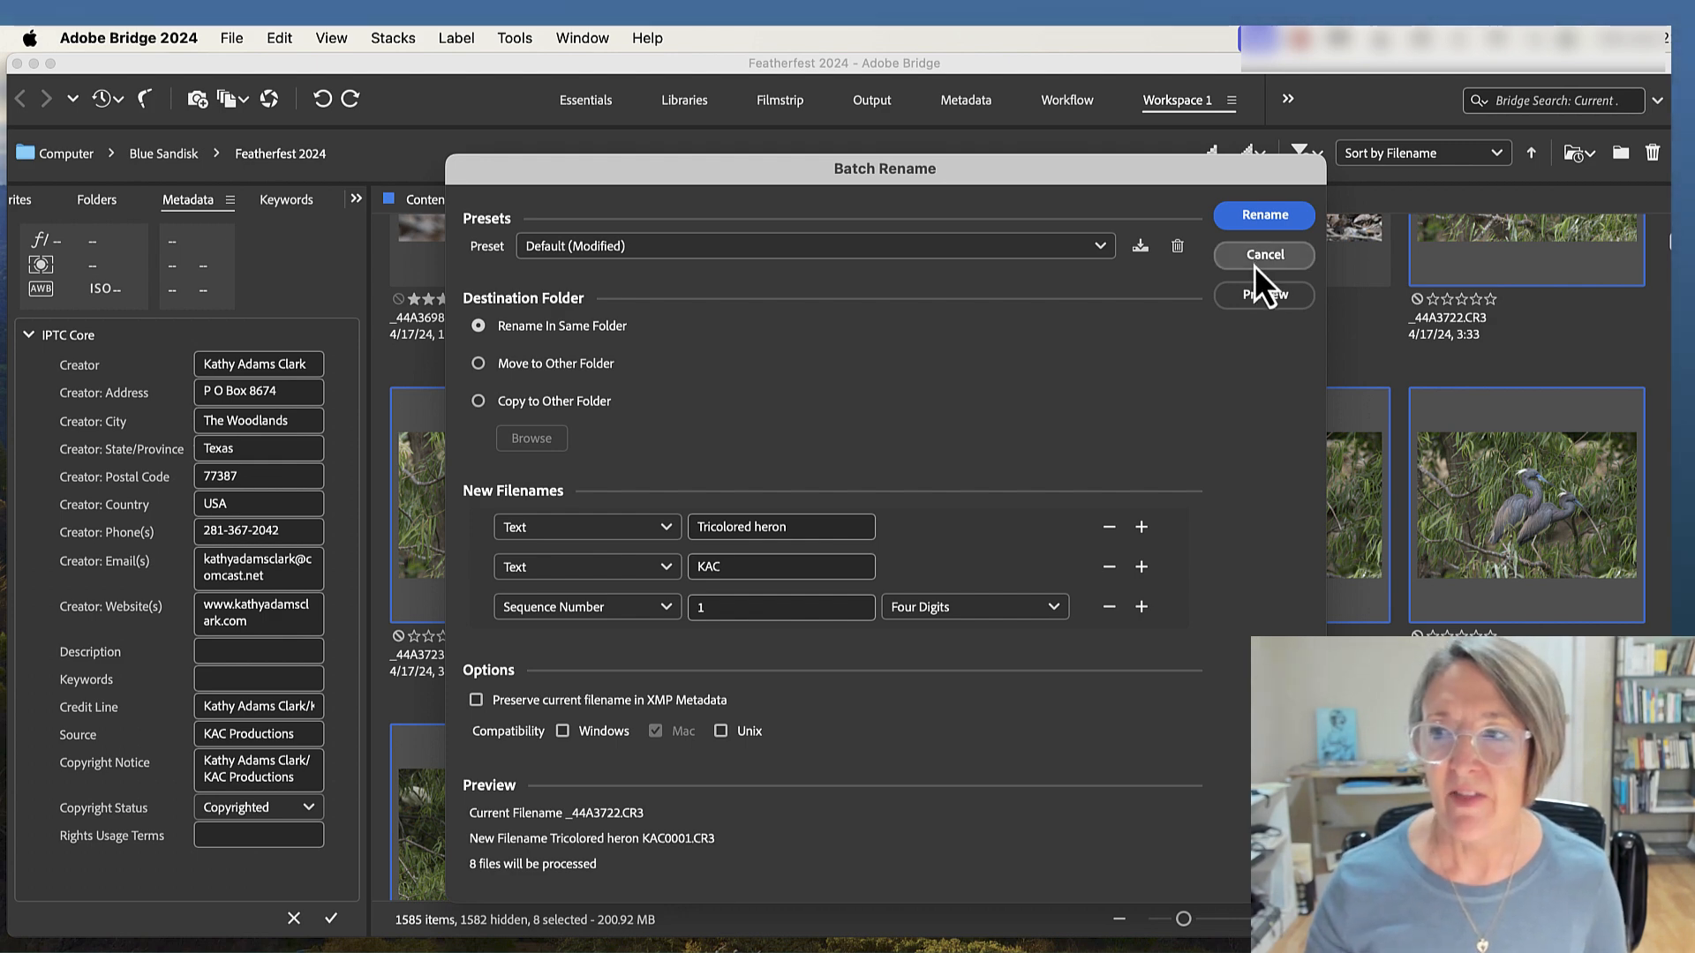
pyautogui.click(1257, 219)
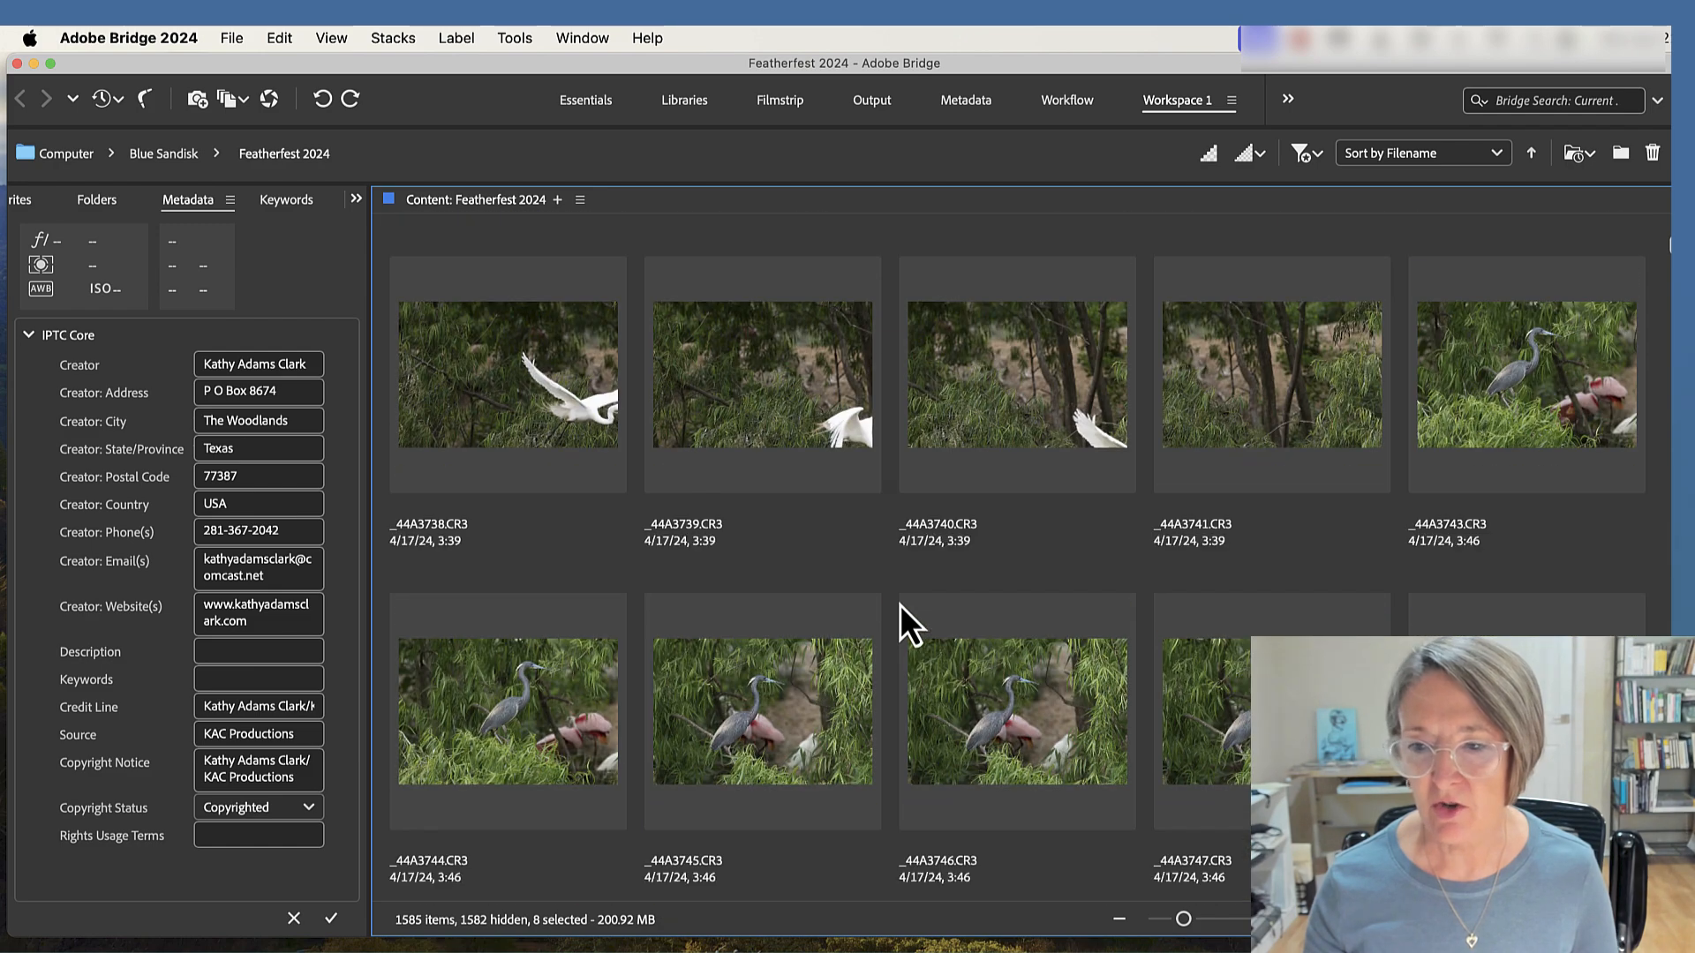
# - Batch rename the five heron photos _44A3743.CR3 to _44A3747.CR3 with the same Tricolored heron KAC pattern, numbering from 9
pyautogui.click(545, 710)
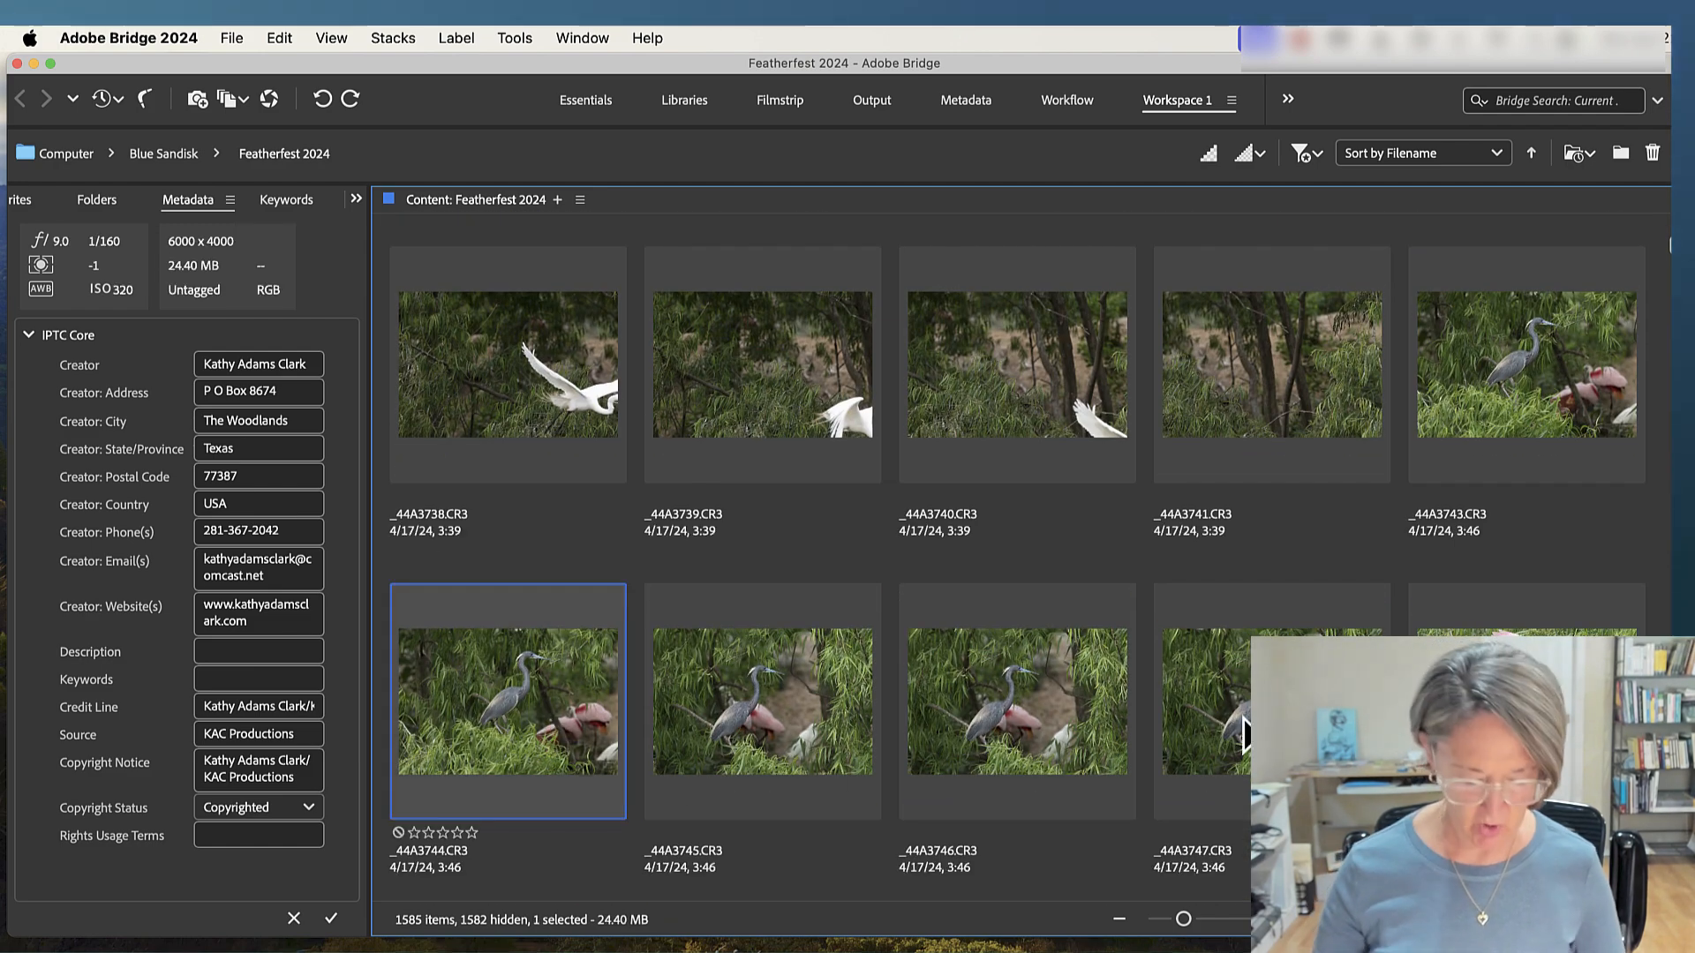
pyautogui.keyDown('shift'); pyautogui.click(1277, 706); pyautogui.keyUp('shift')
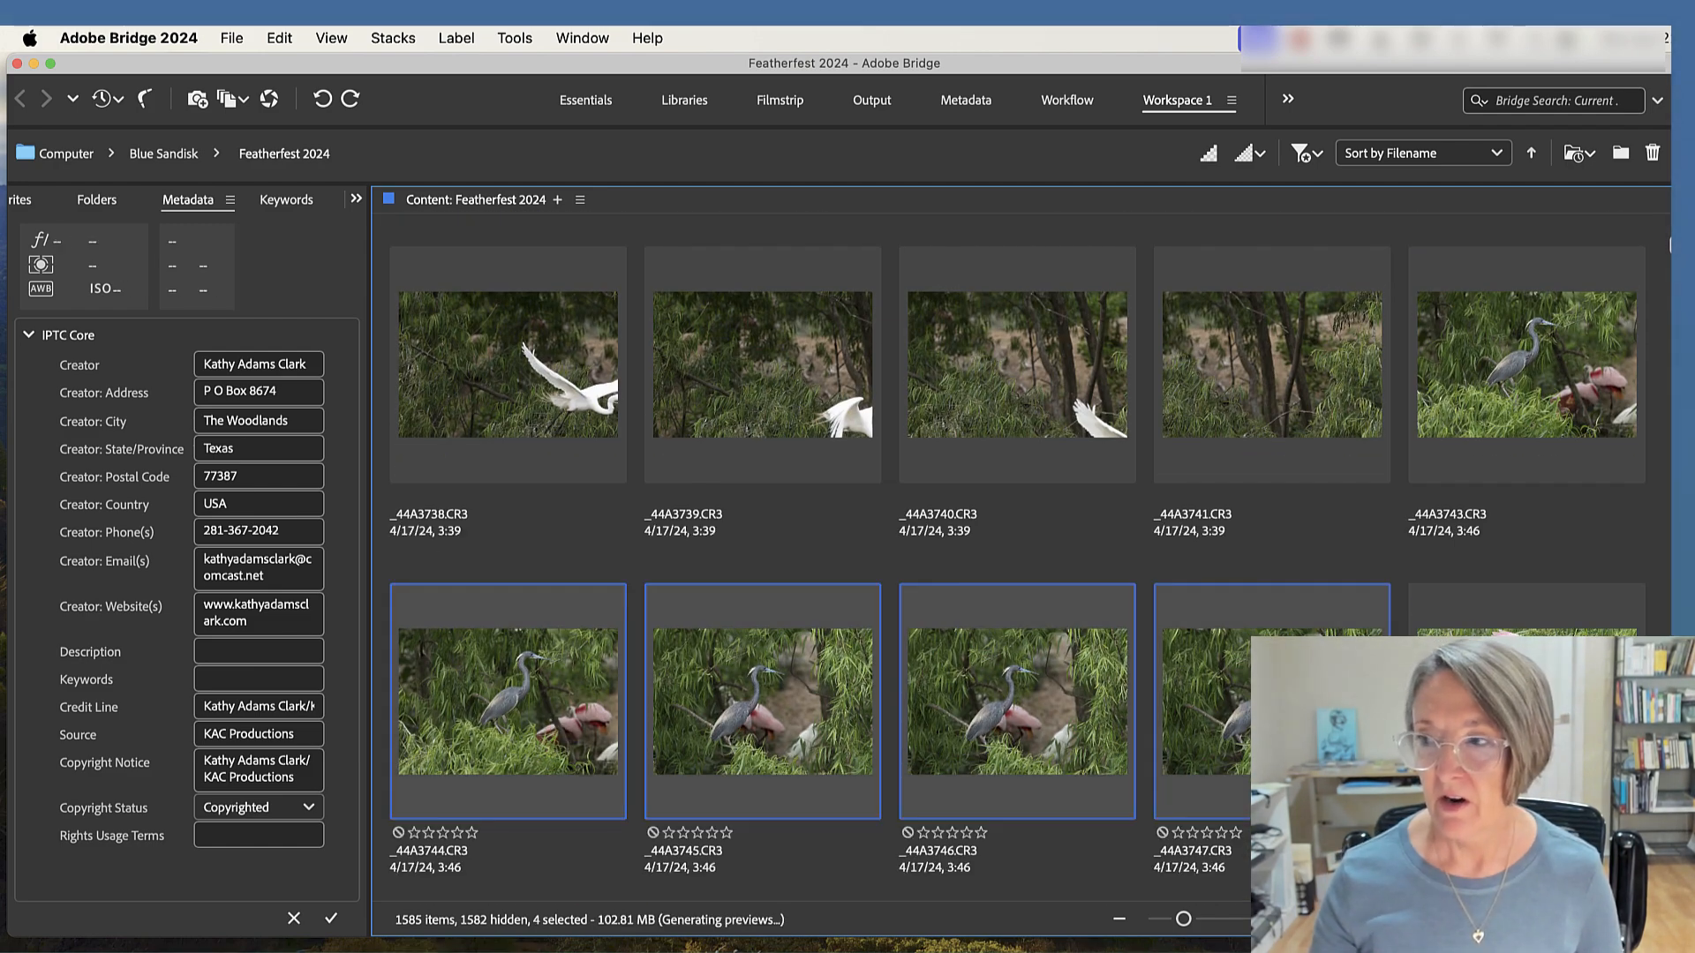
pyautogui.keyDown('super'); pyautogui.click(1506, 361); pyautogui.keyUp('super')
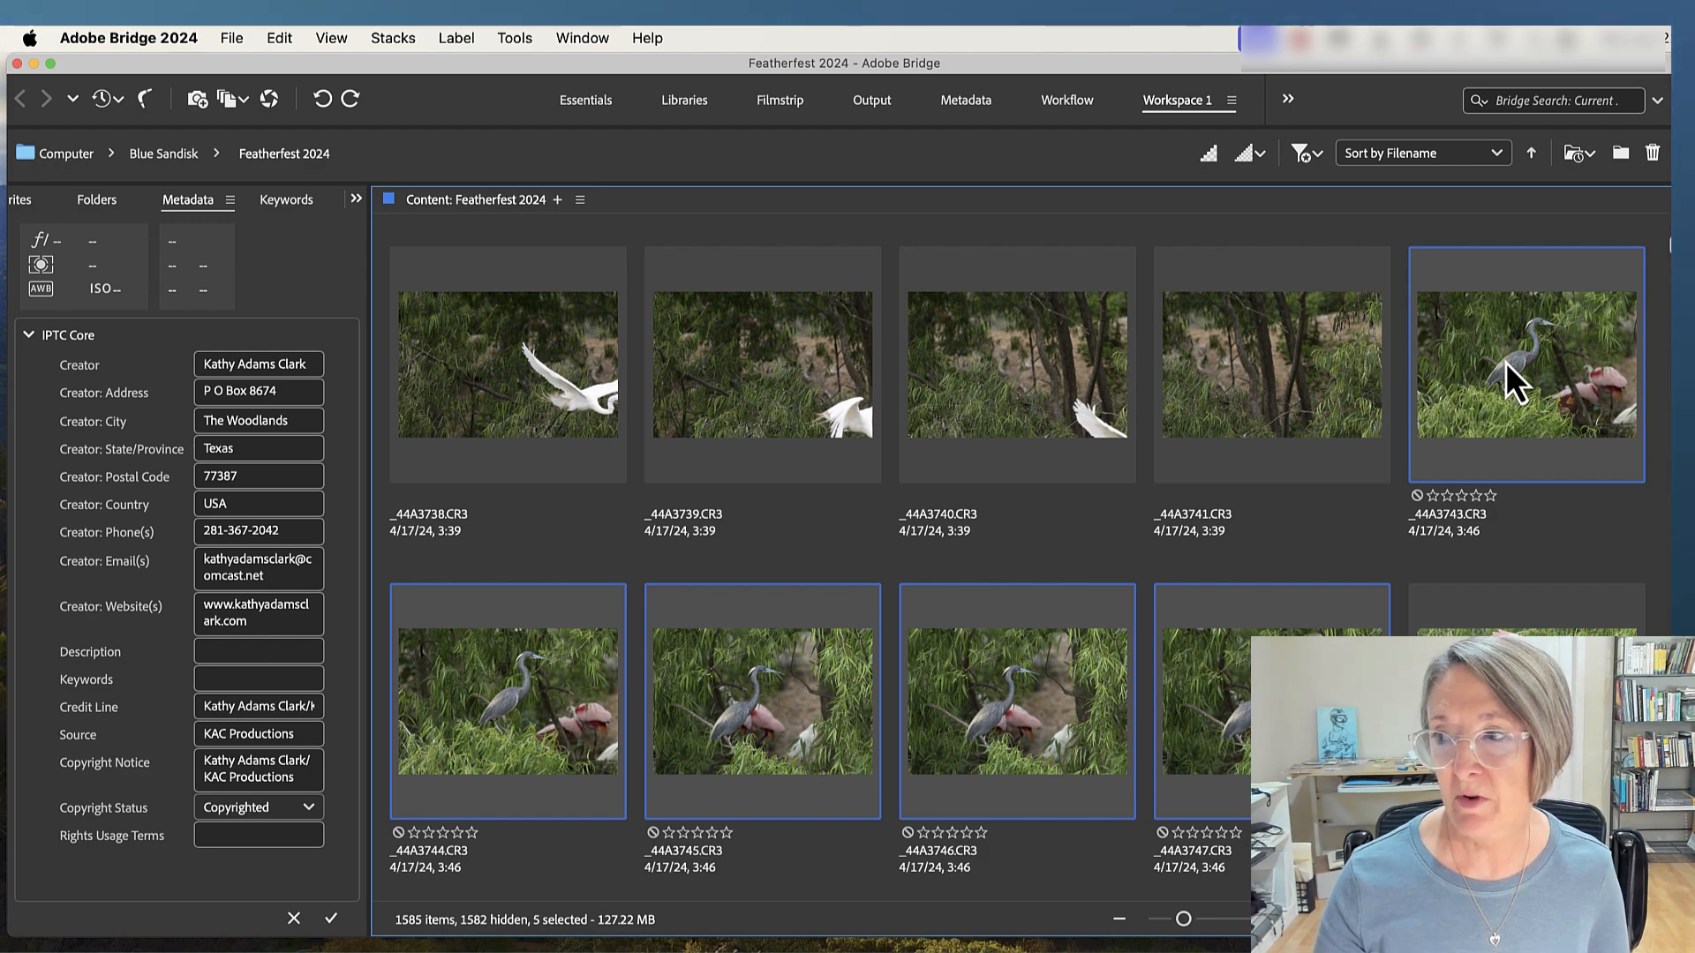
pyautogui.rightClick(1505, 362)
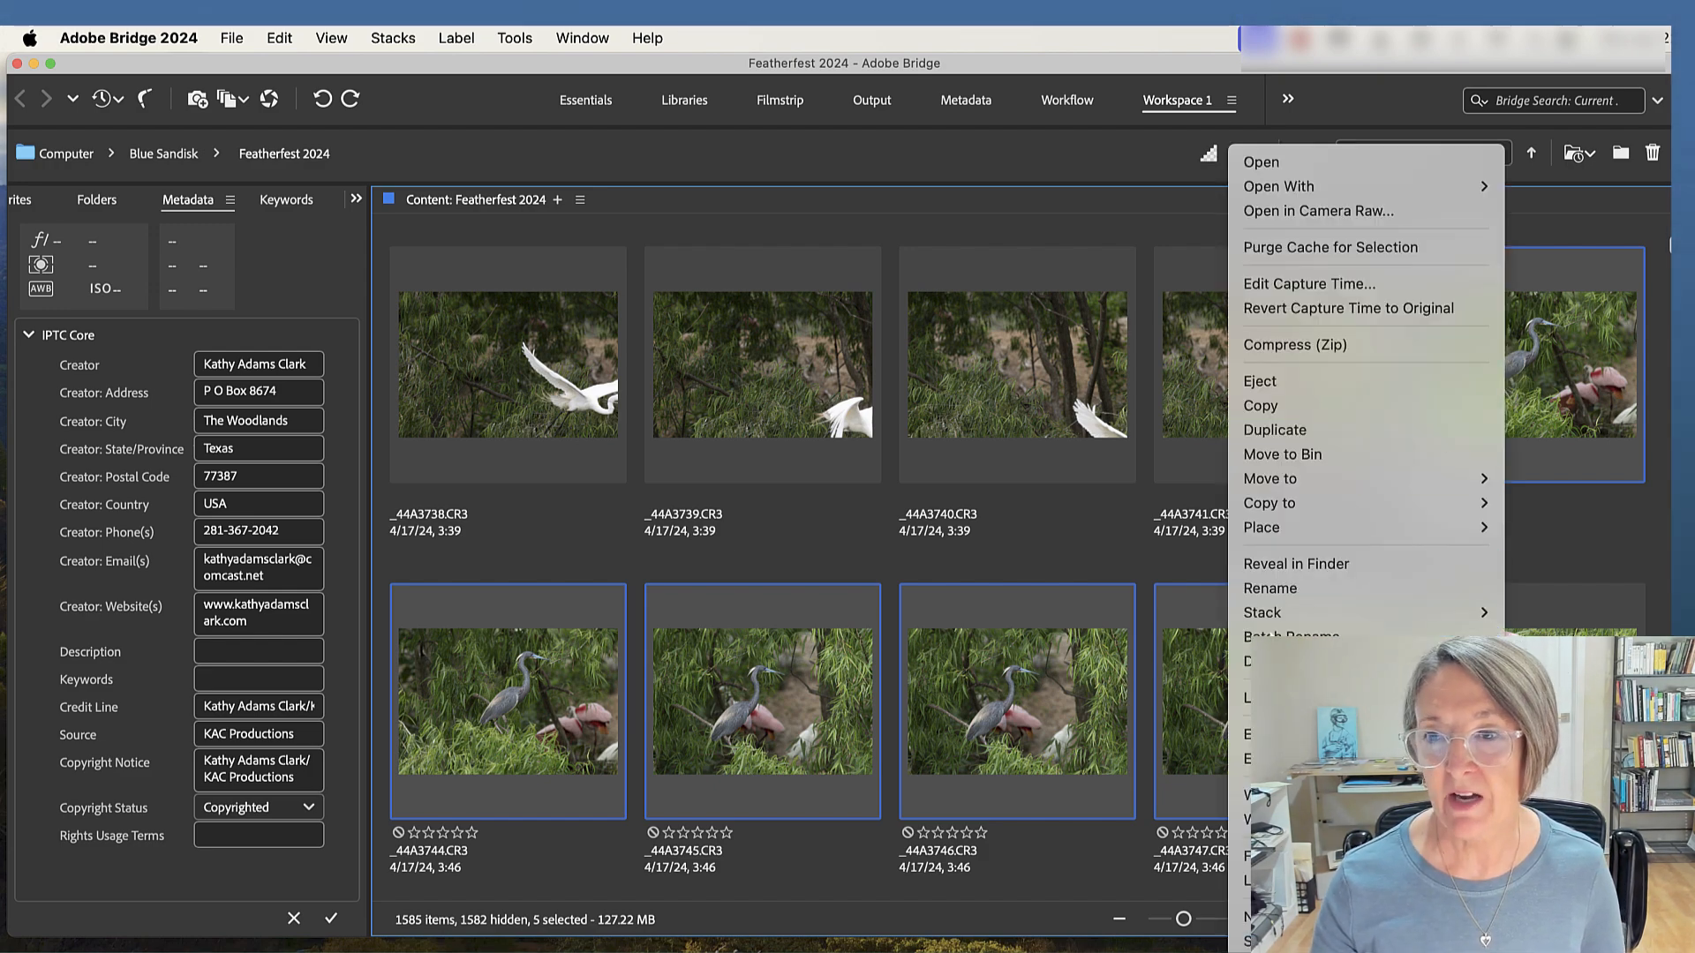
pyautogui.click(1280, 635)
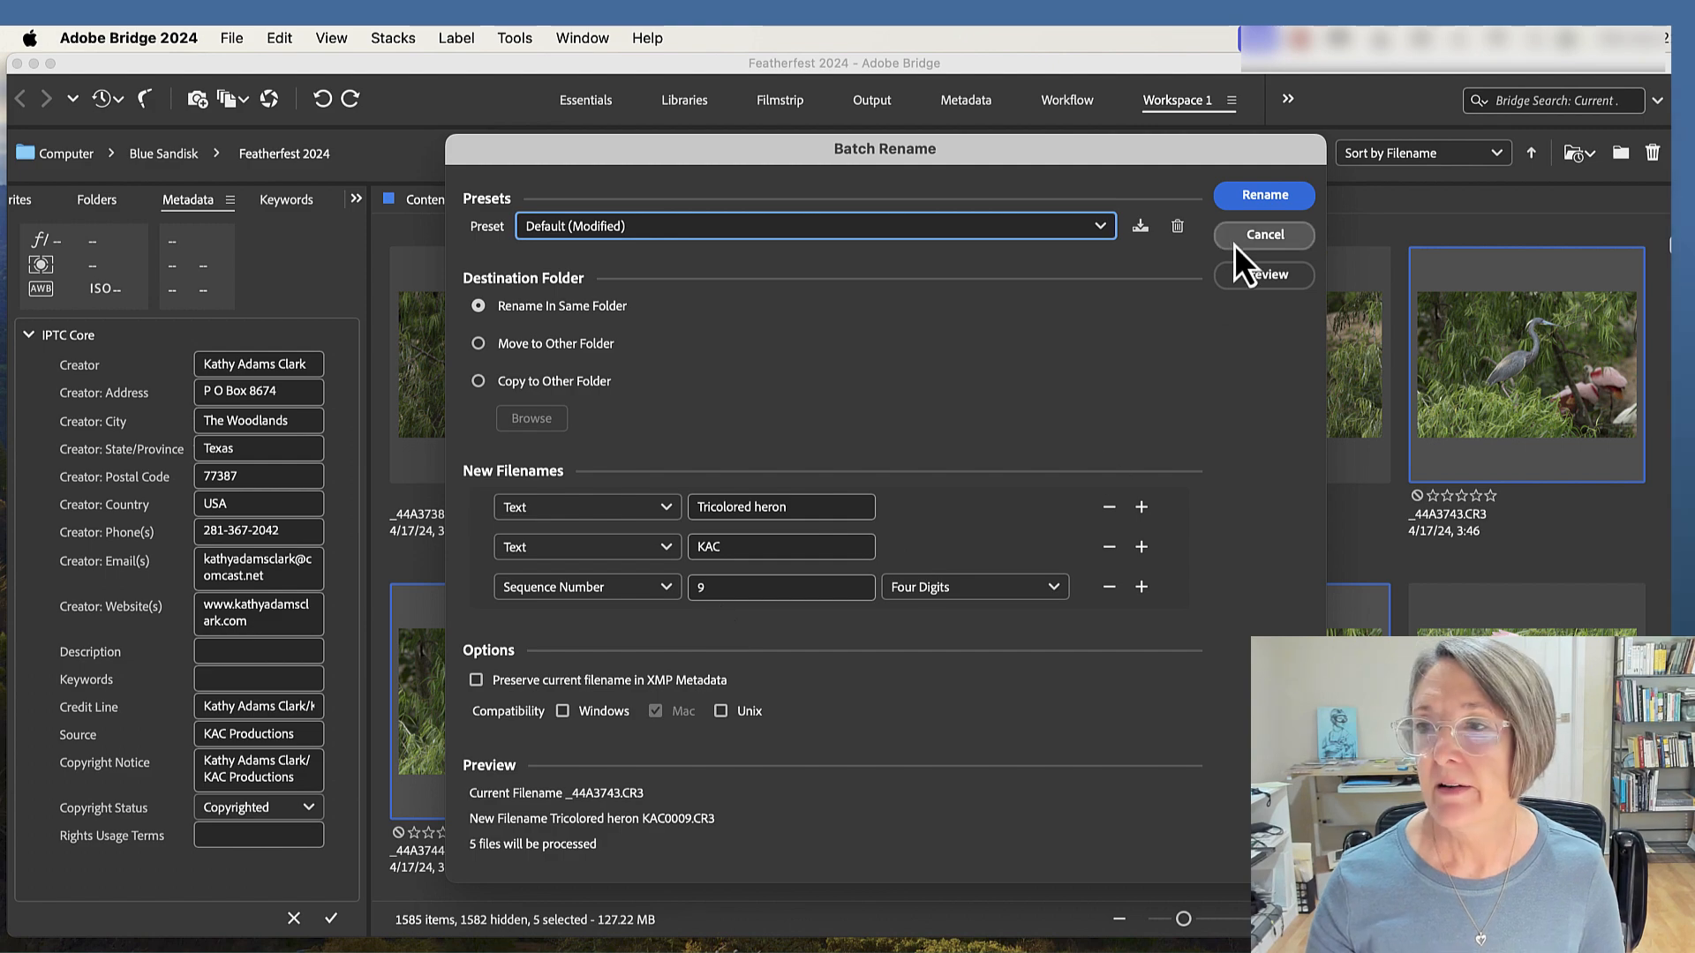
pyautogui.click(1253, 205)
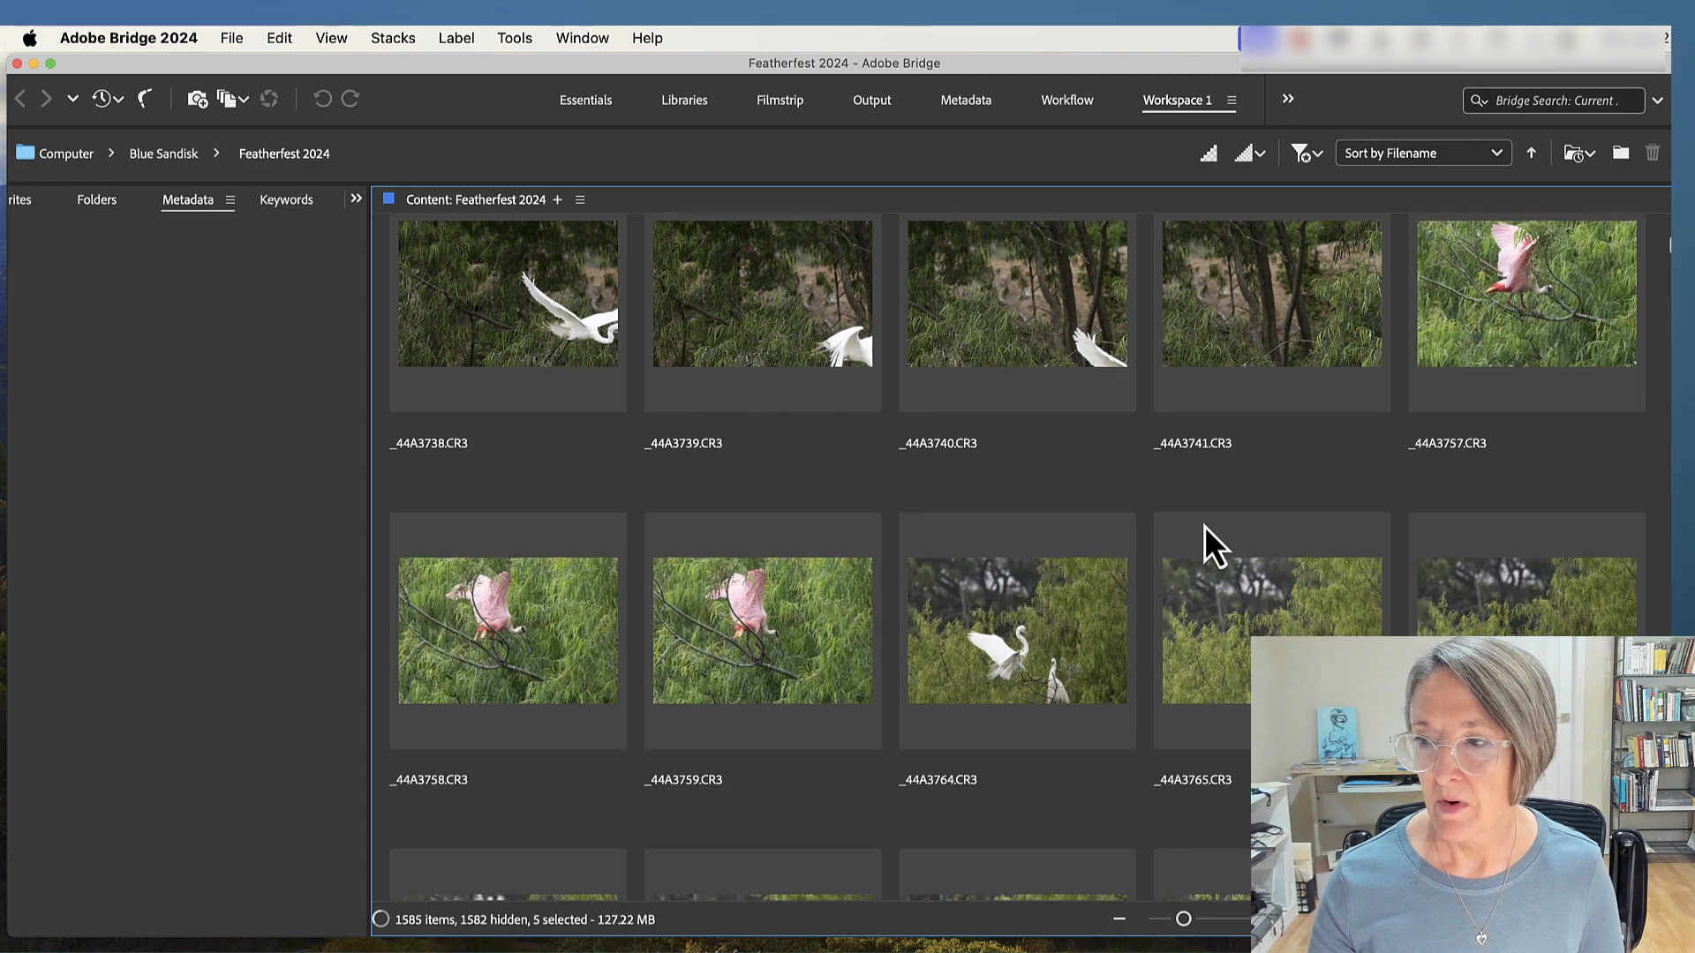
# - Batch rename the six heron photos starting at _44A3815.CR3 with the Tricolored heron KAC pattern, numbering from 14 with four digits
pyautogui.scroll(-5, 1204, 526)
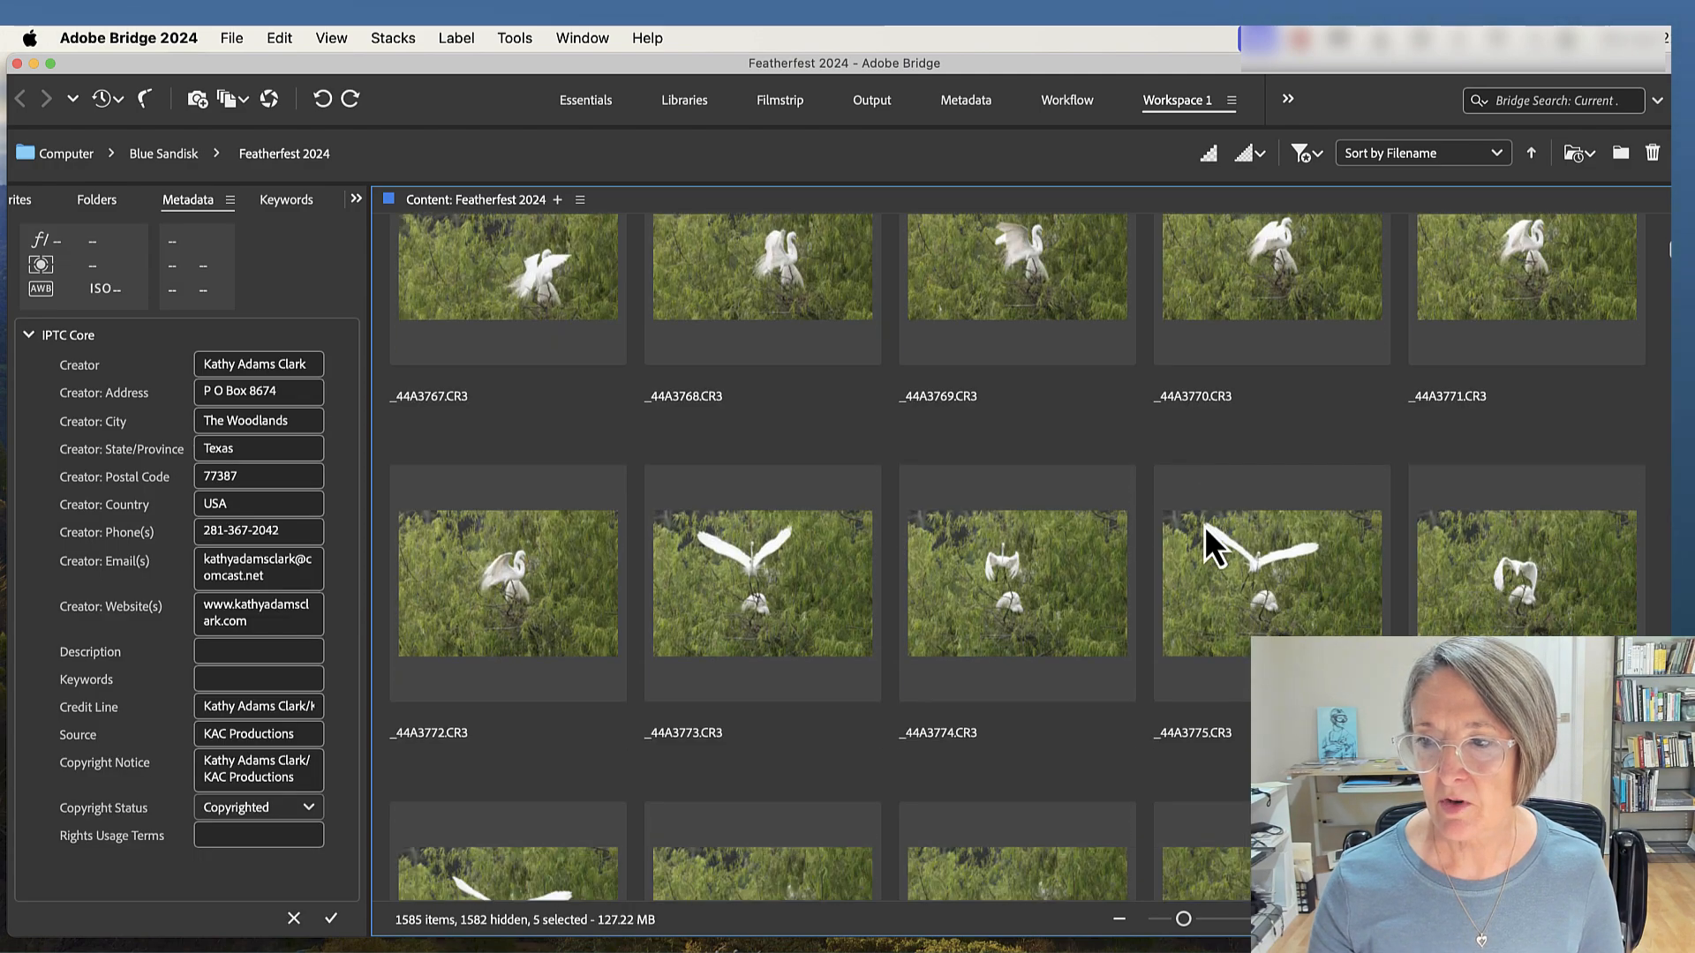
pyautogui.scroll(-8, 1203, 526)
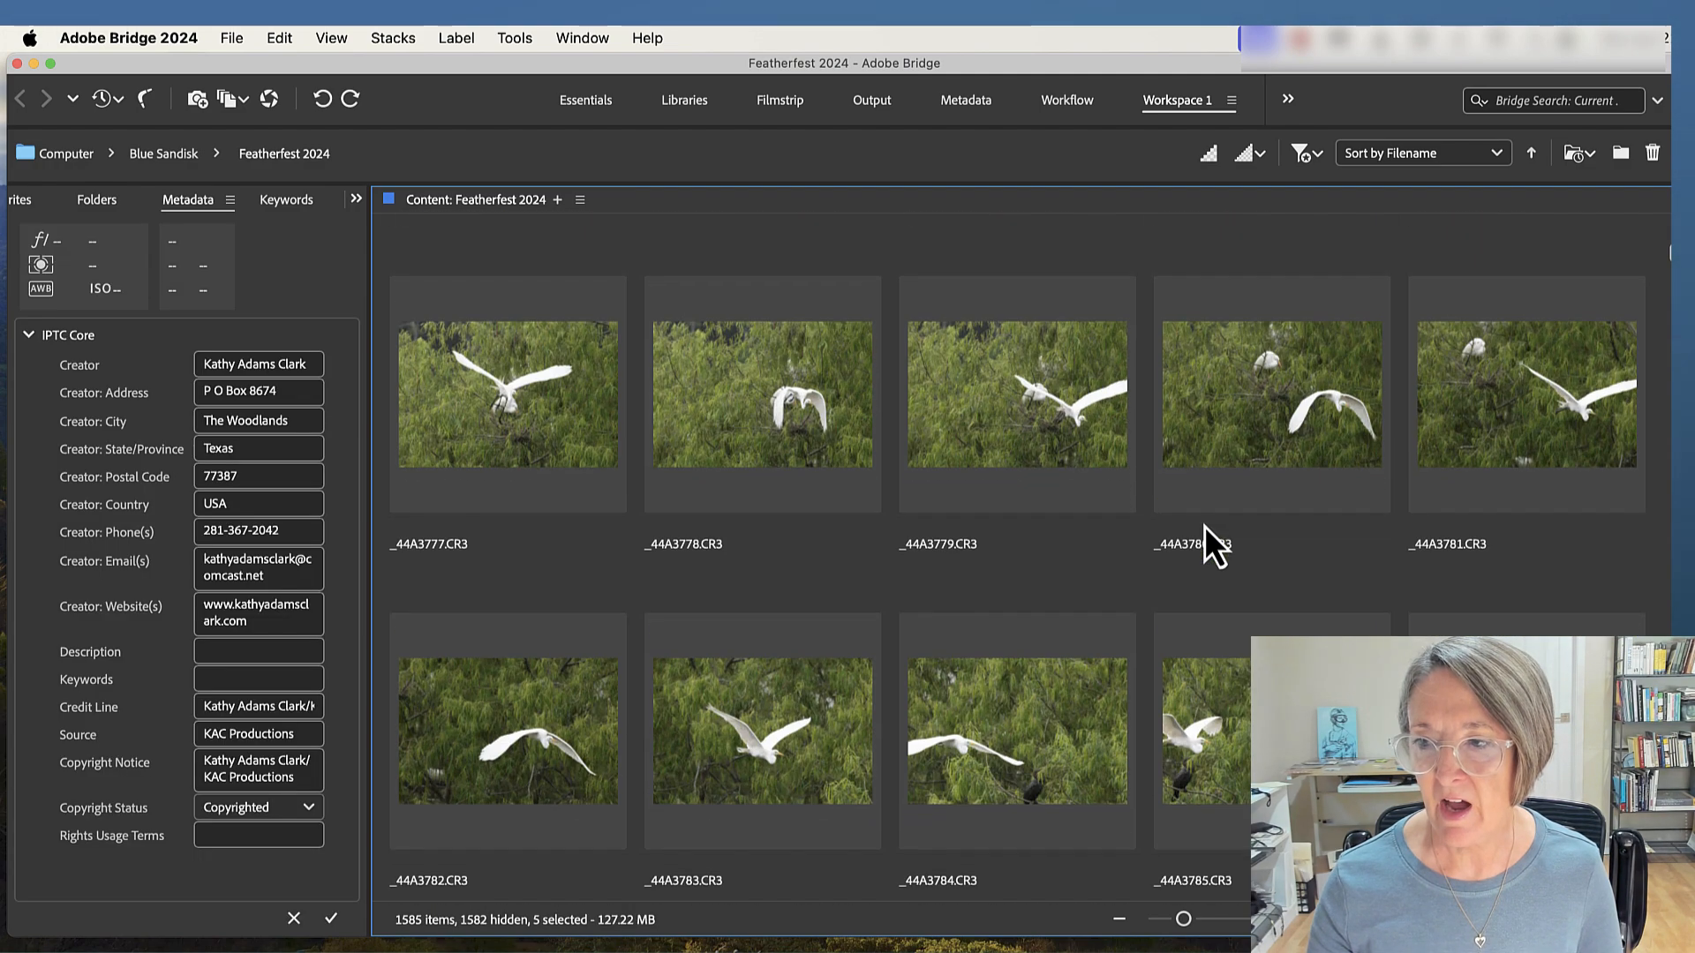
pyautogui.scroll(-20, 1203, 525)
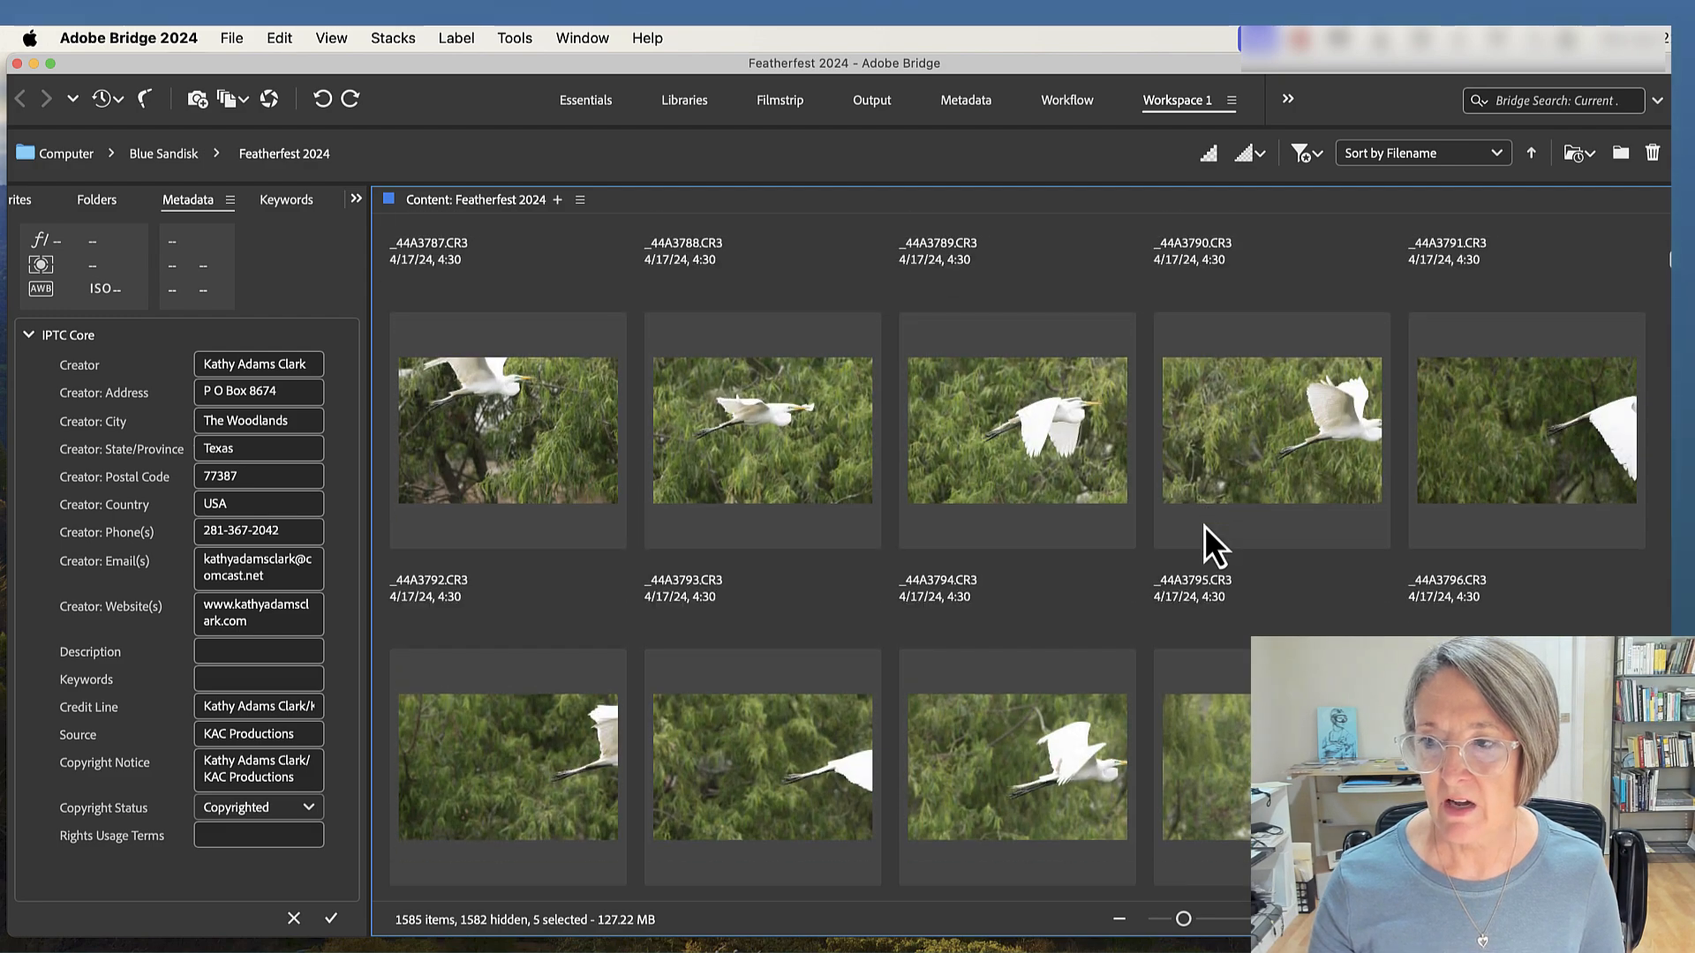
pyautogui.scroll(-4, 1203, 525)
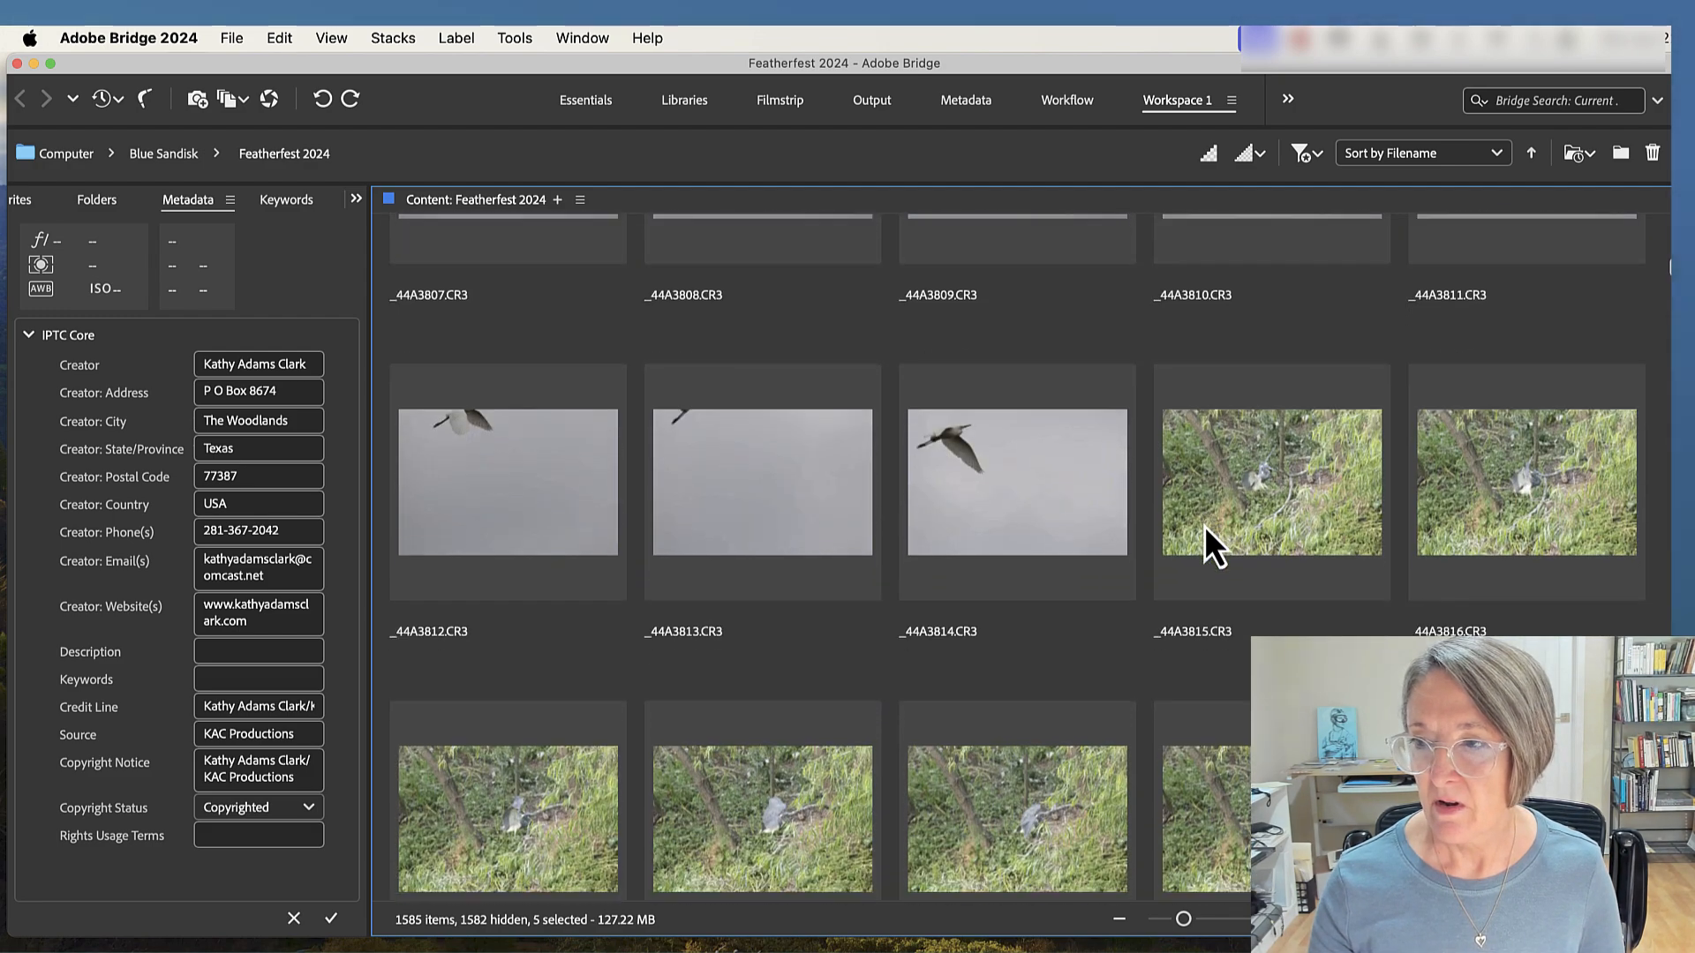
pyautogui.click(1231, 516)
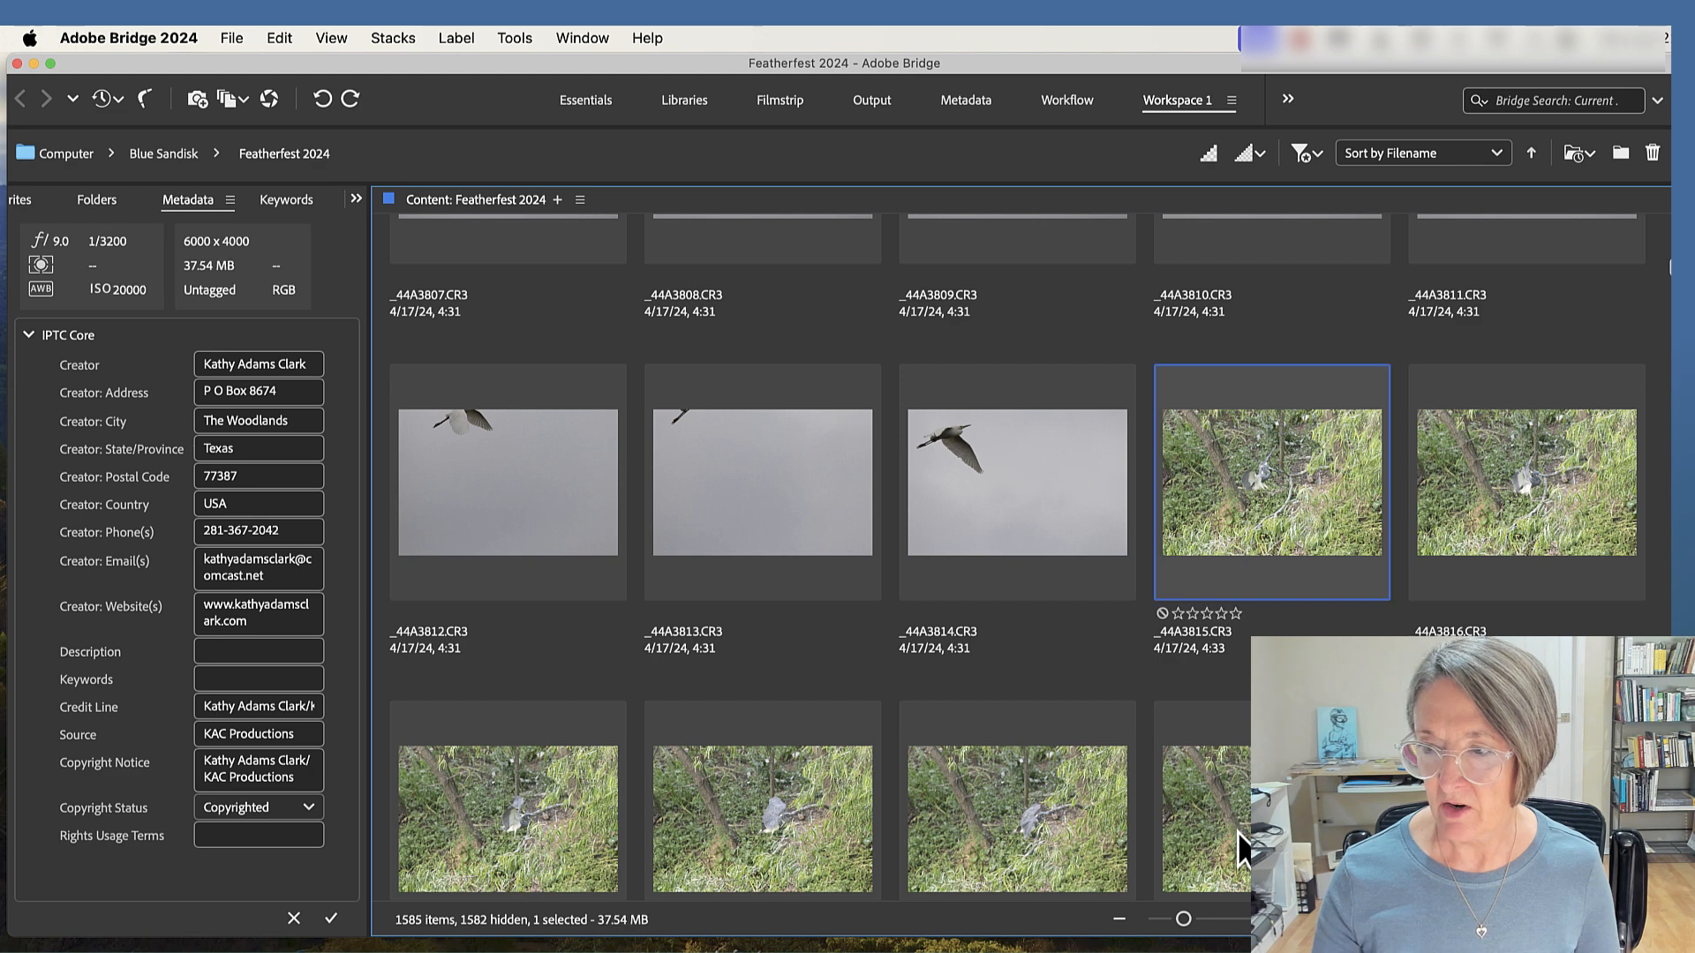
pyautogui.keyDown('shift'); pyautogui.click(1237, 801); pyautogui.keyUp('shift')
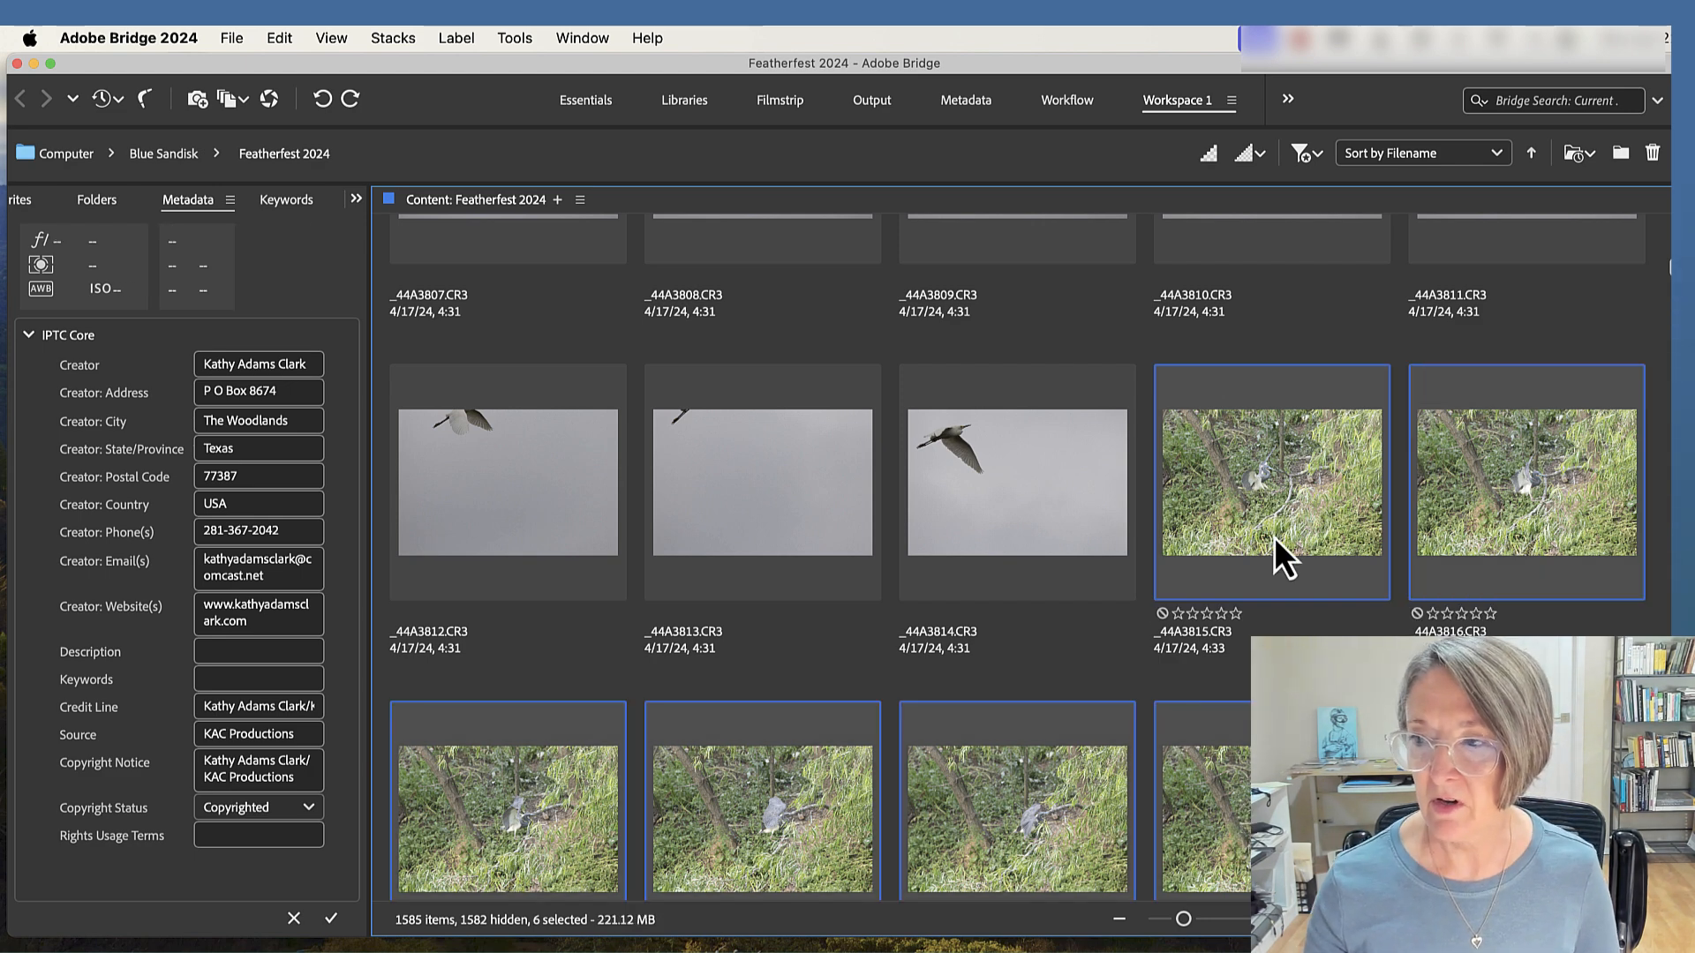
pyautogui.rightClick(1263, 483)
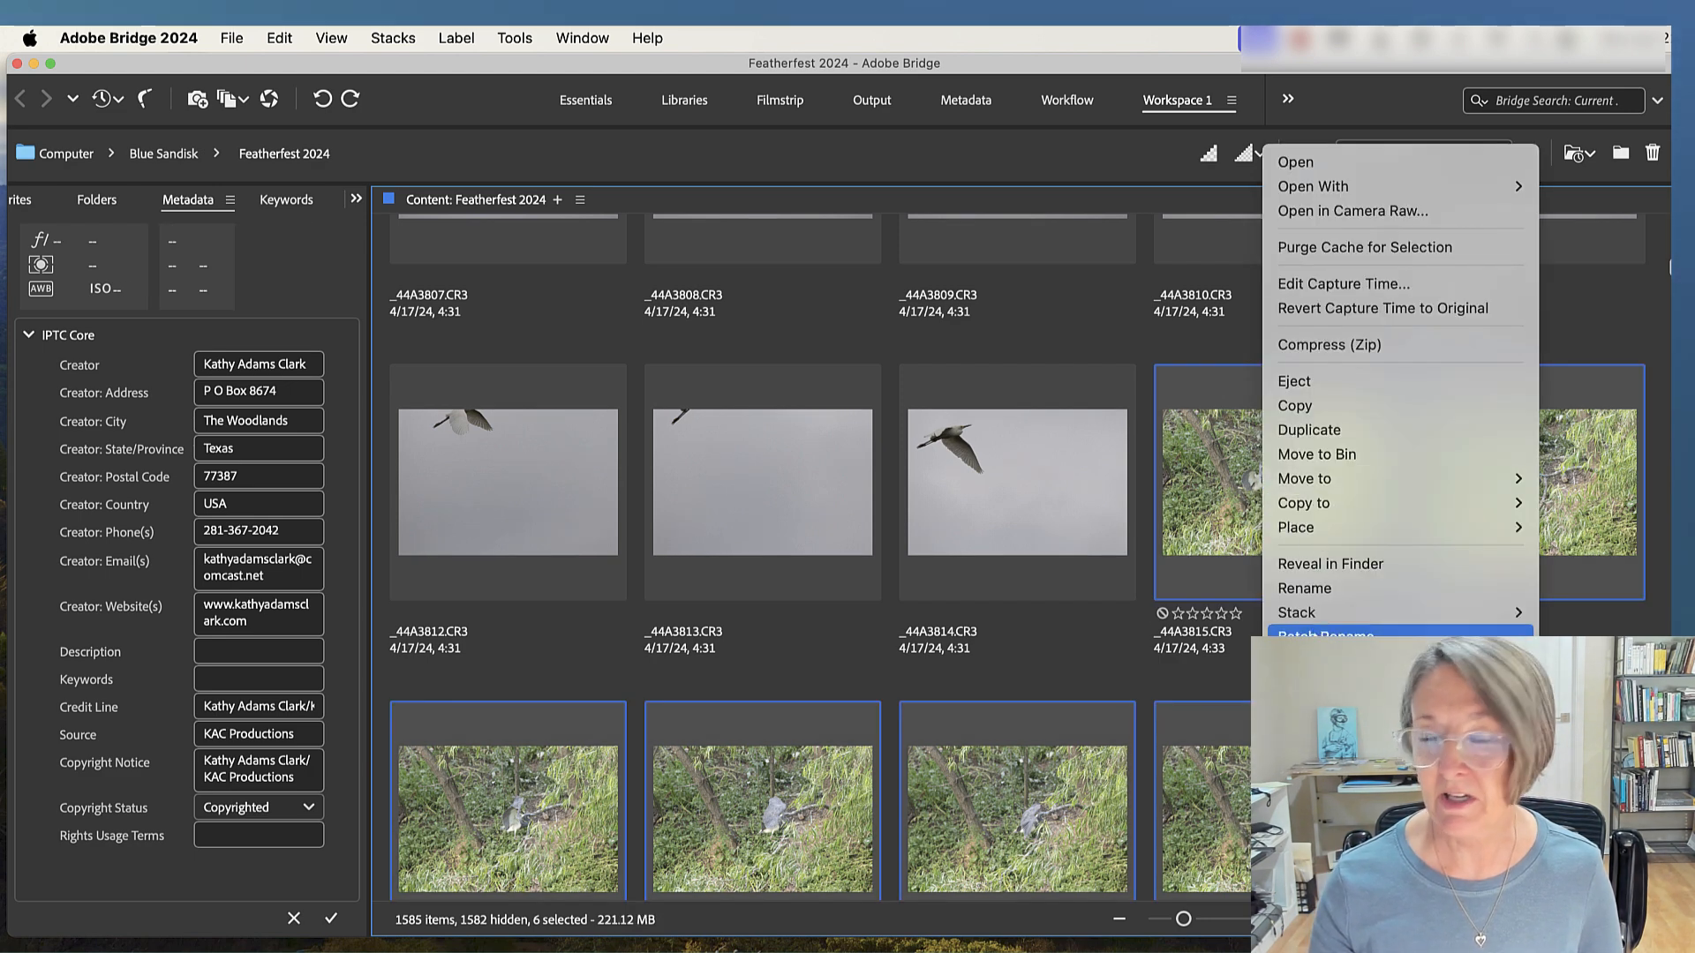
pyautogui.click(1325, 635)
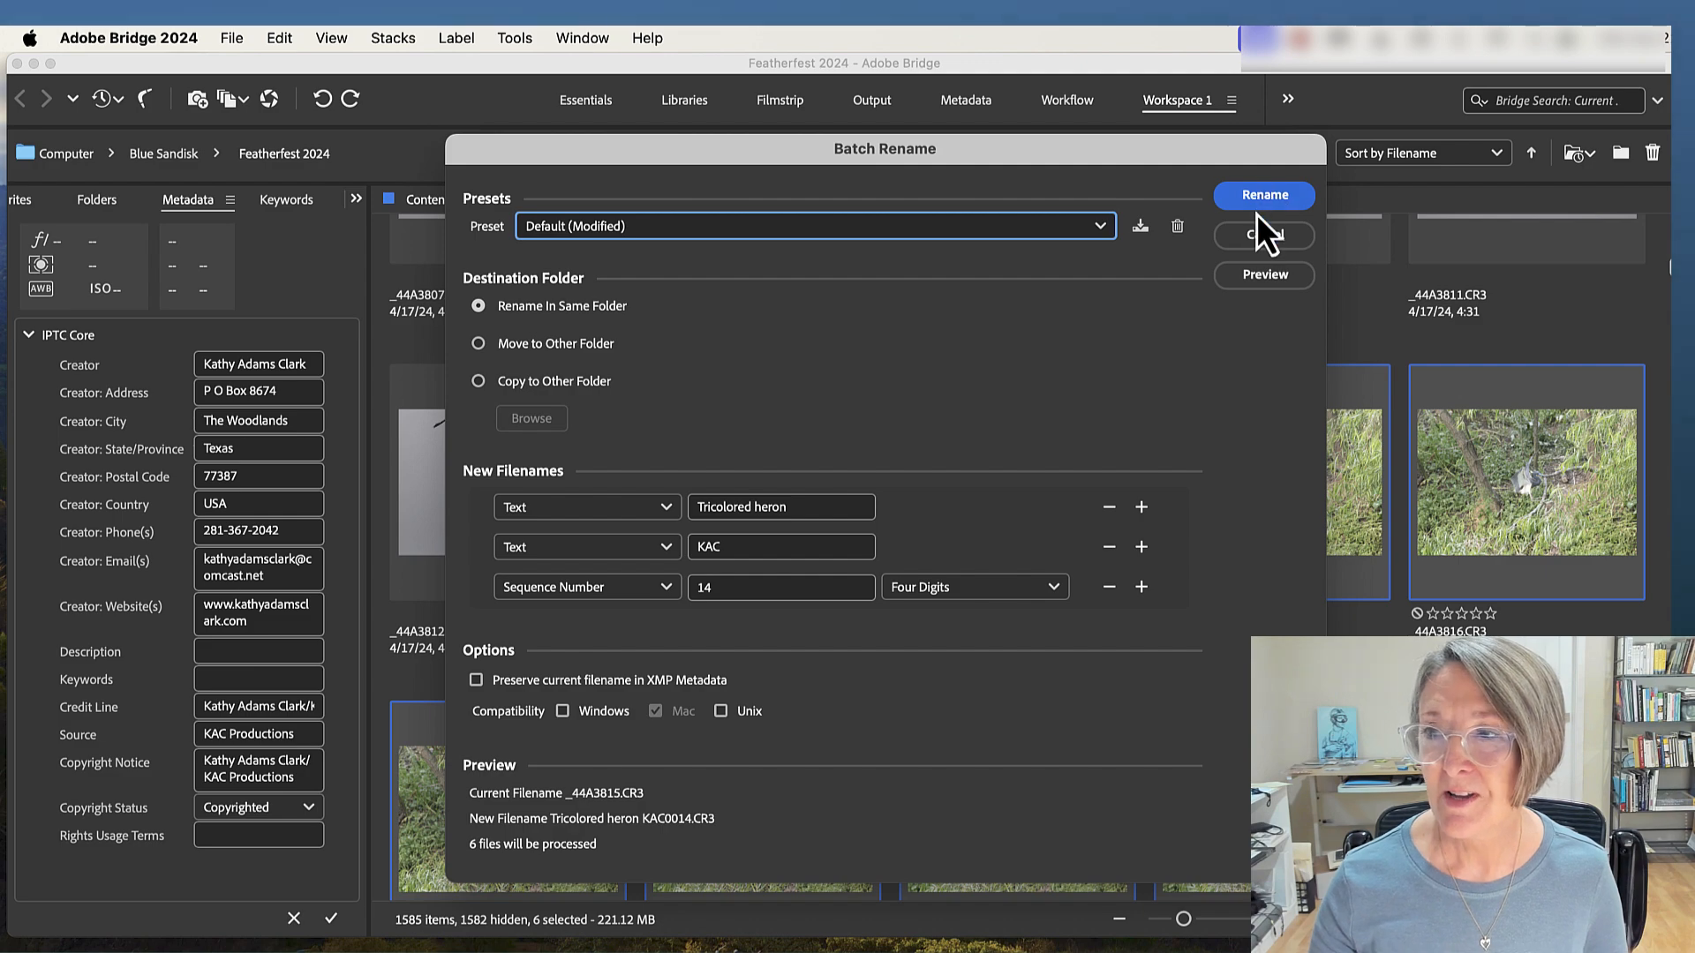
pyautogui.click(1257, 200)
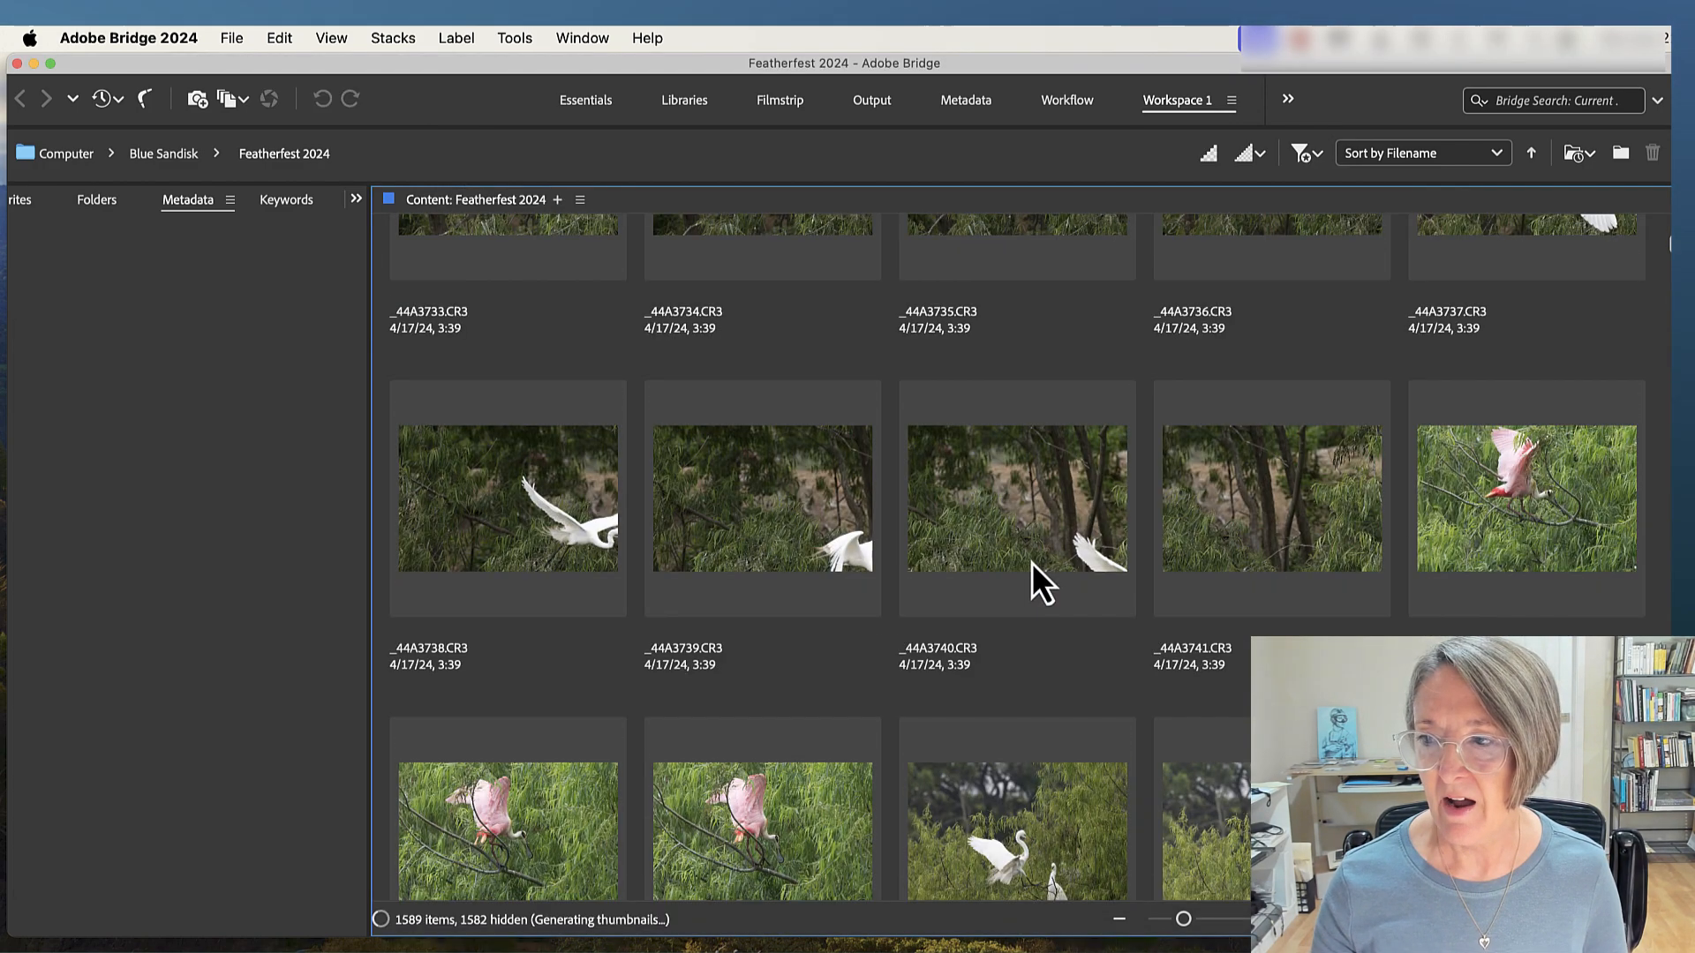
# - Batch rename the six heron photos starting at _44A3837.CR3 with the Tricolored heron KAC pattern, numbering from 20 with four digits
pyautogui.scroll(-20, 1031, 563)
pyautogui.scroll(-15, 1031, 563)
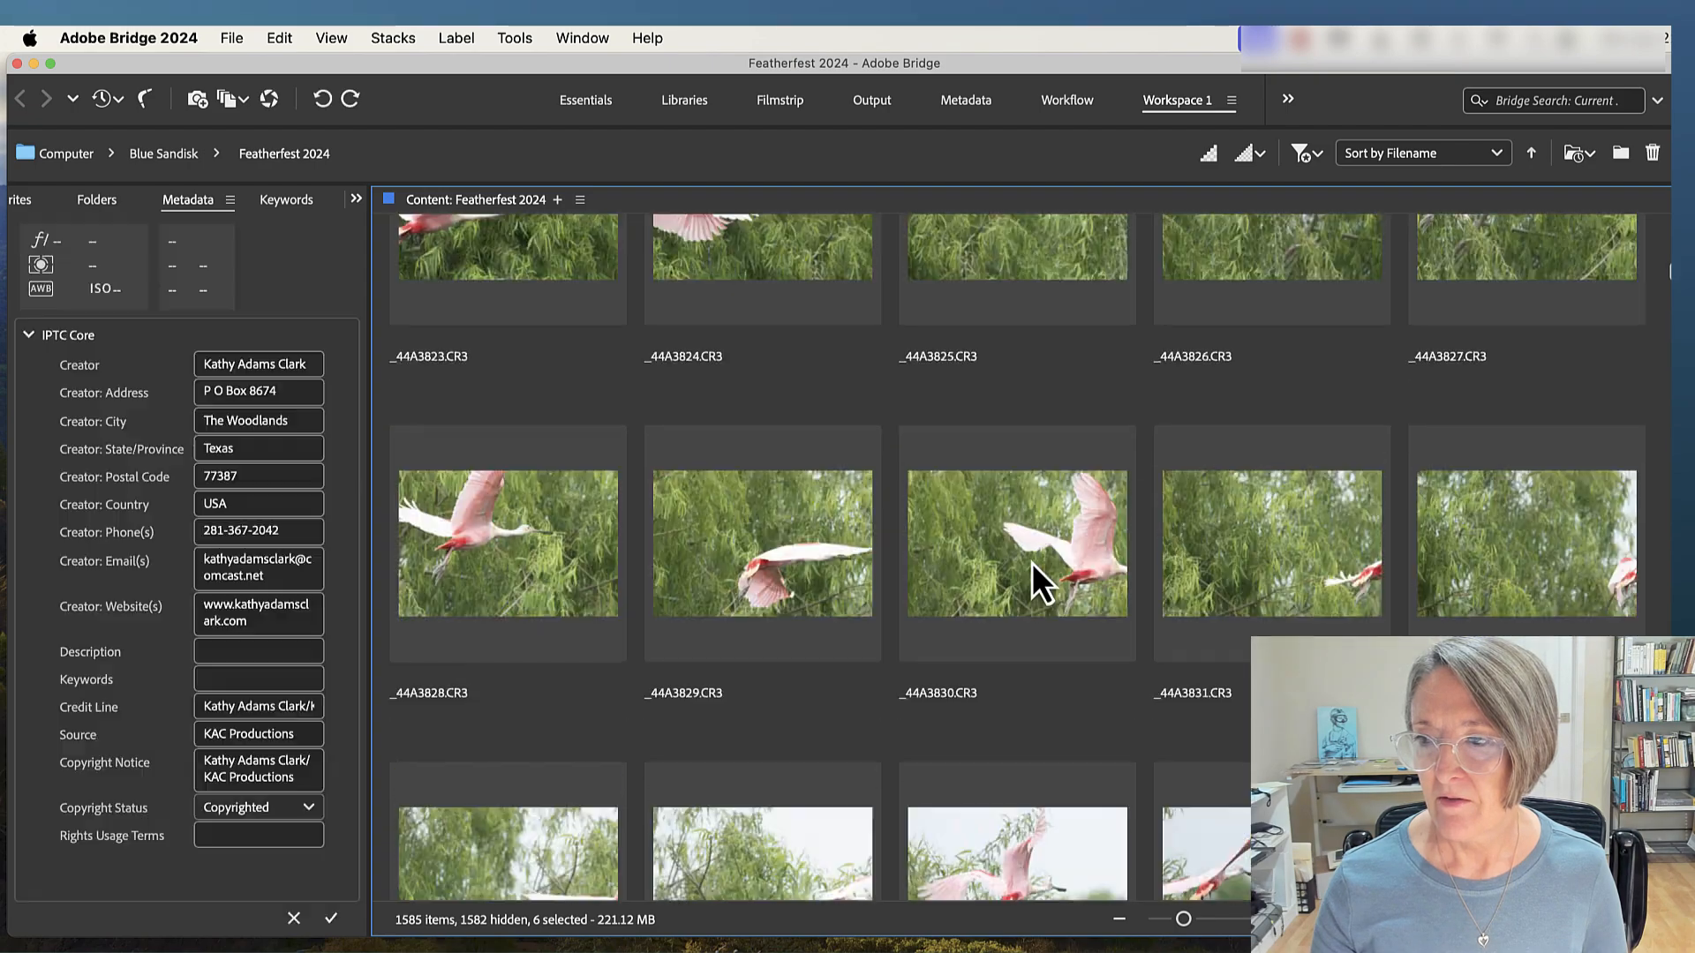
pyautogui.scroll(5, 1032, 563)
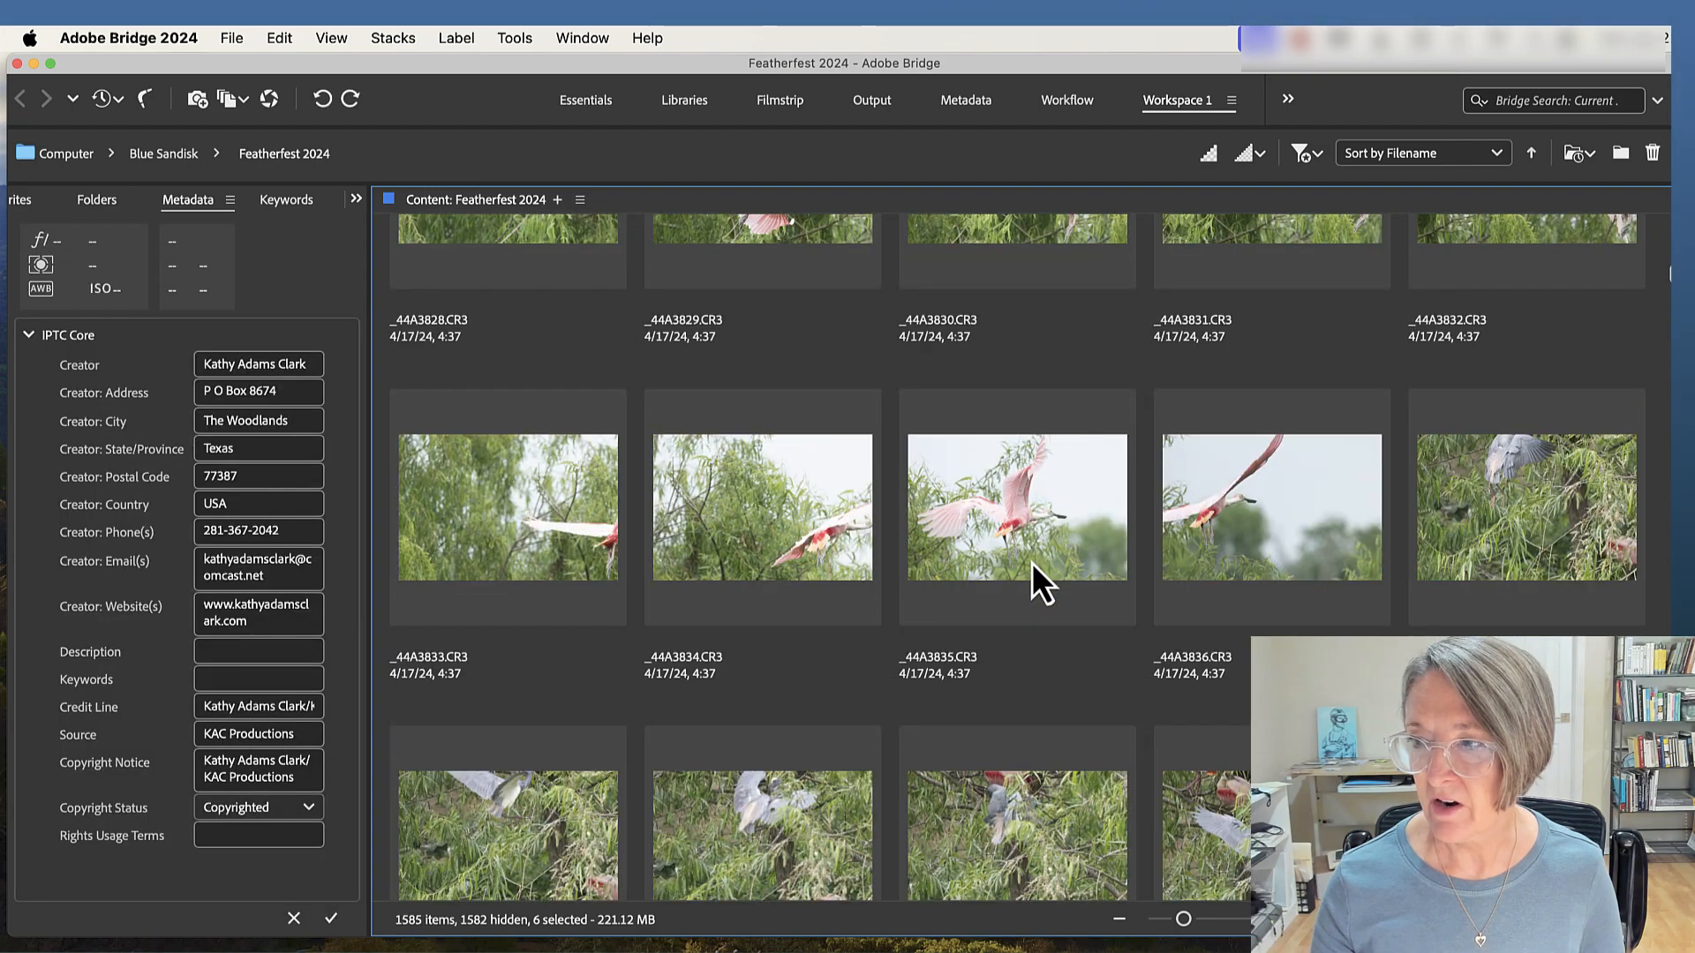
pyautogui.click(1503, 488)
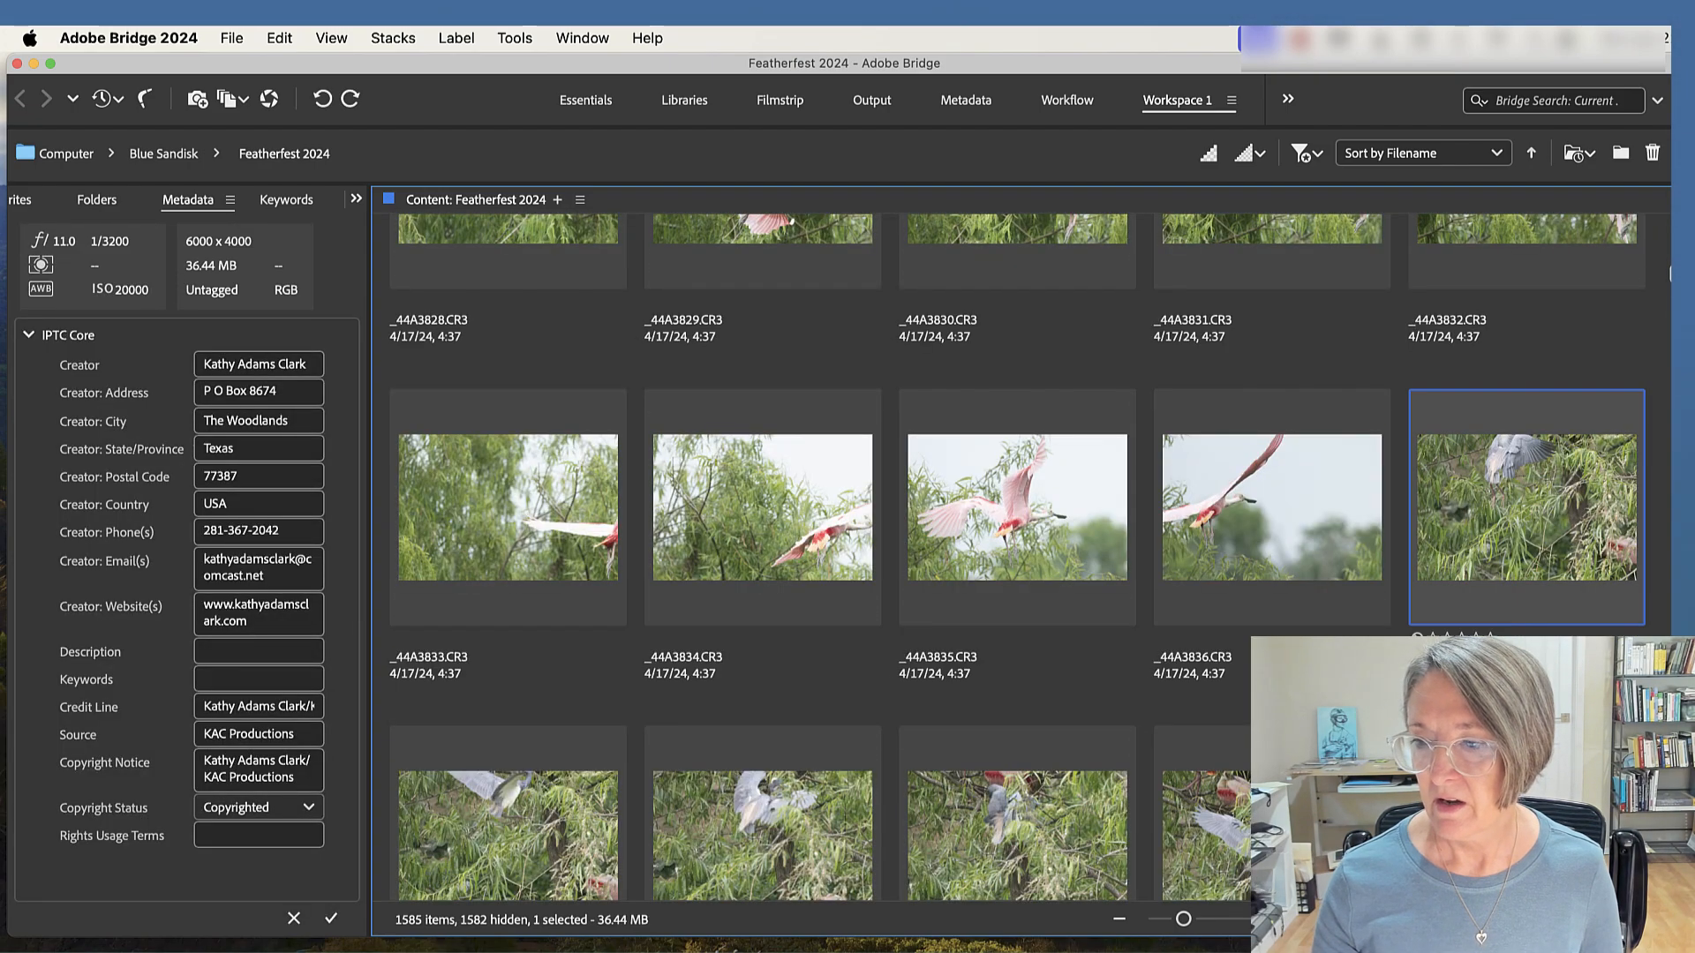
pyautogui.scroll(-3, 1487, 532)
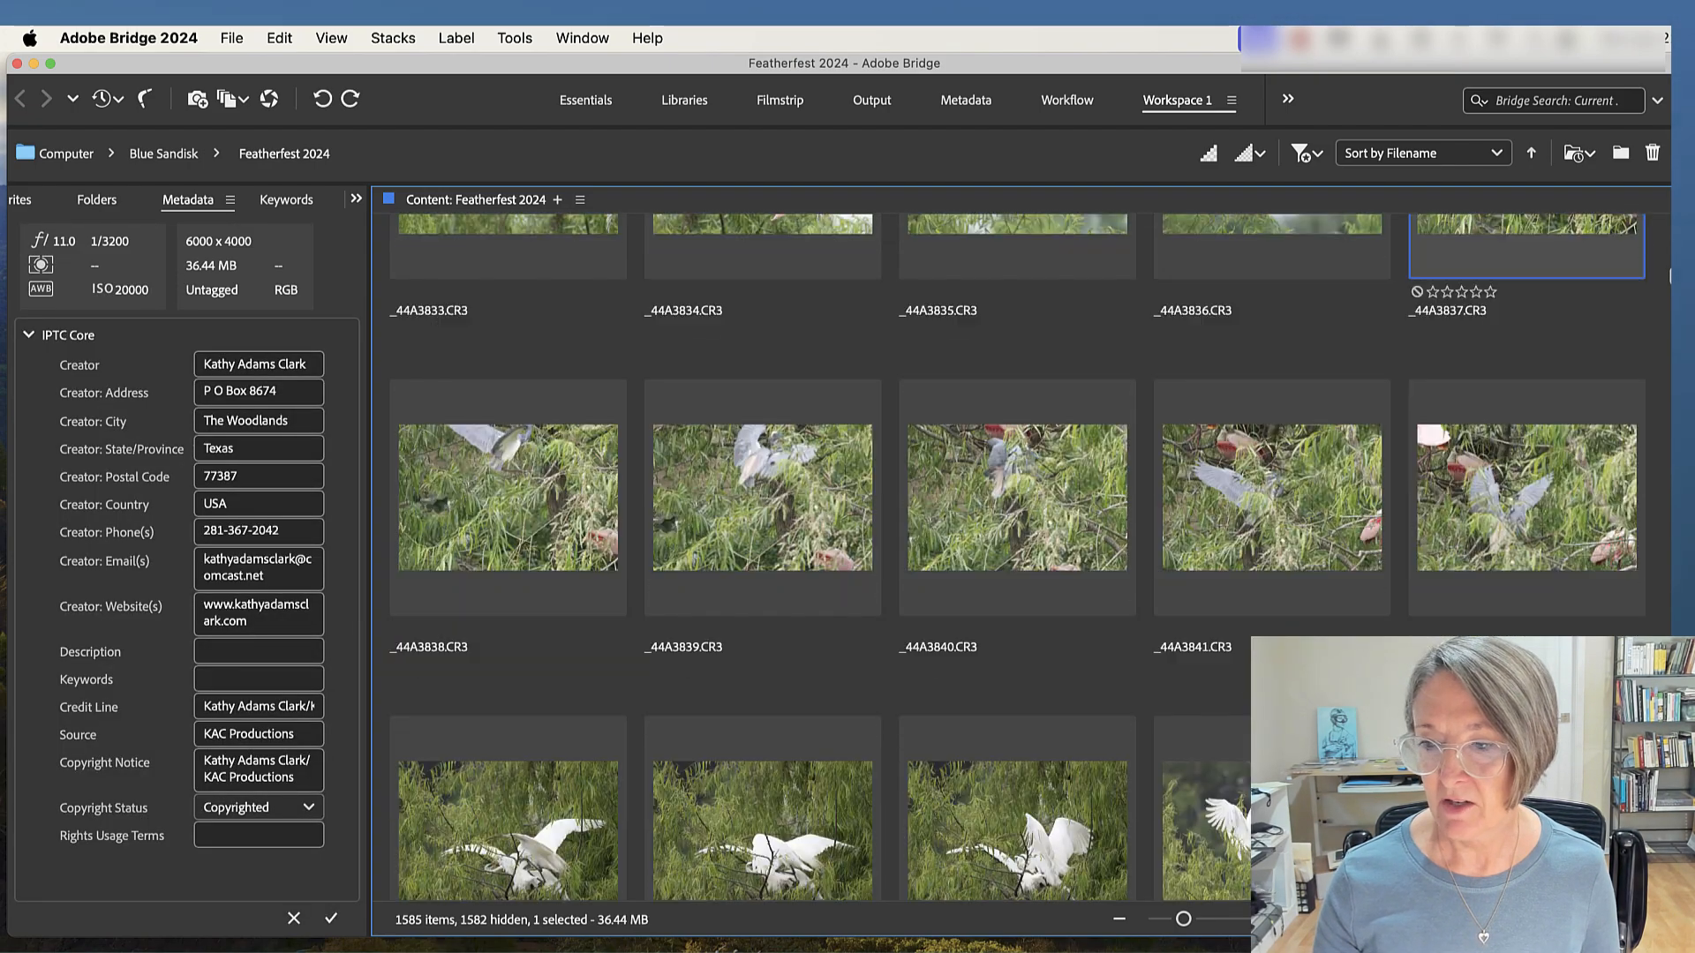
pyautogui.keyDown('shift'); pyautogui.click(1485, 533); pyautogui.keyUp('shift')
pyautogui.rightClick(929, 492)
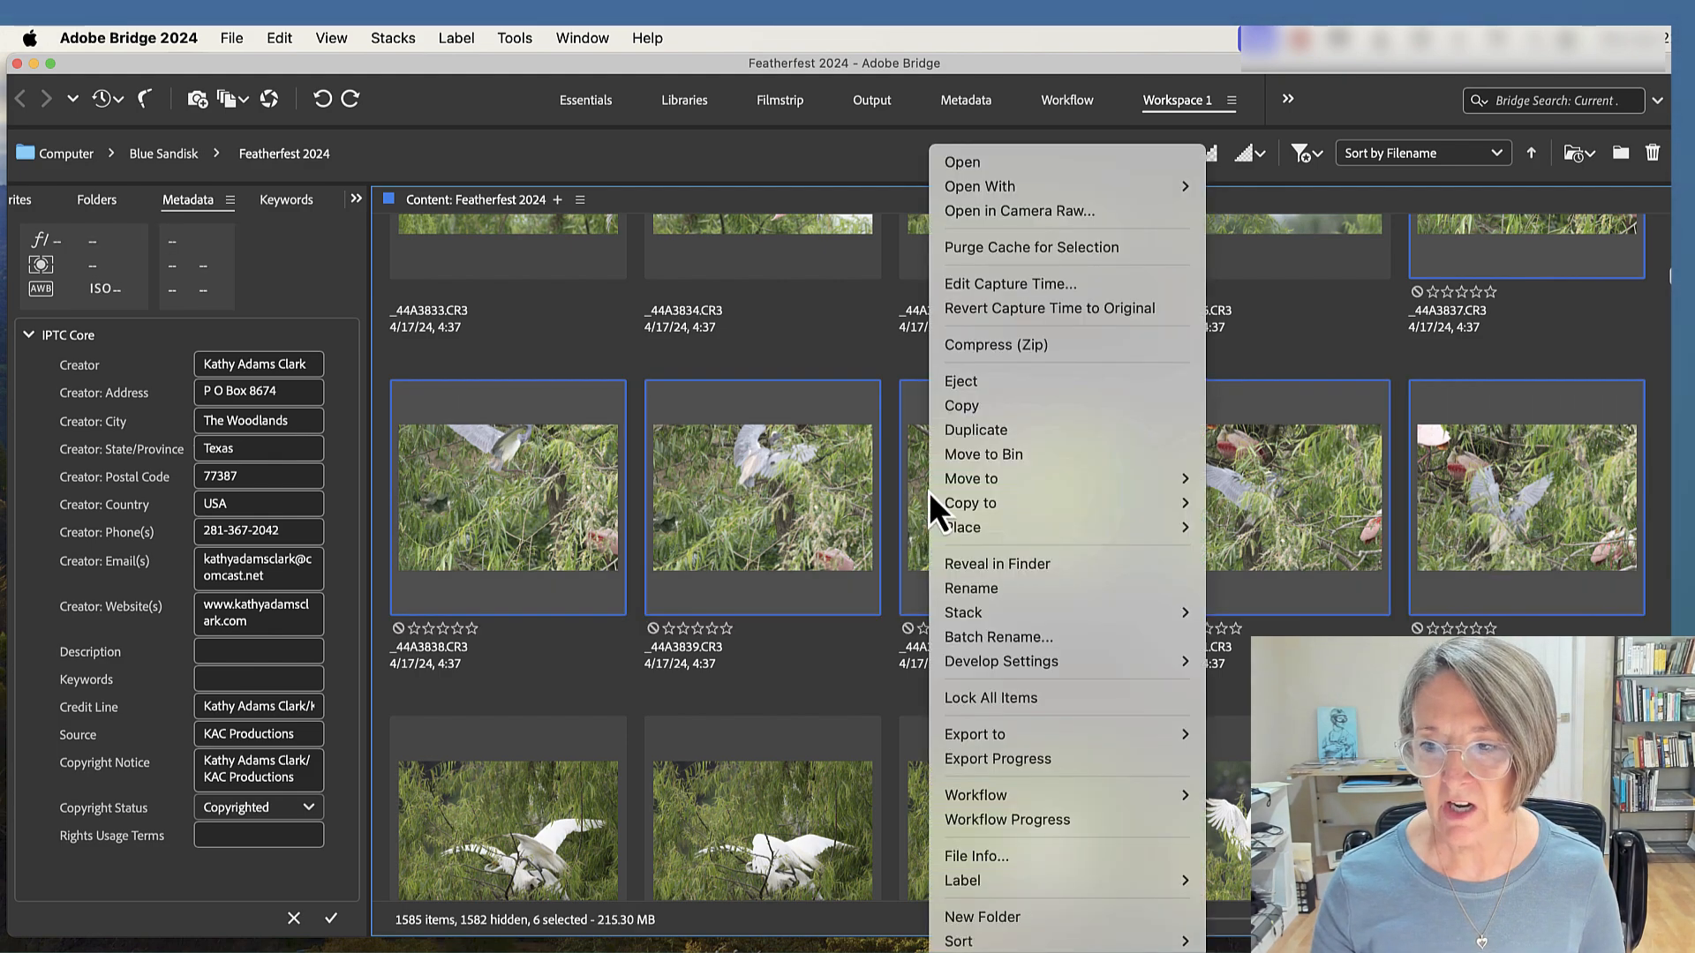
pyautogui.click(996, 645)
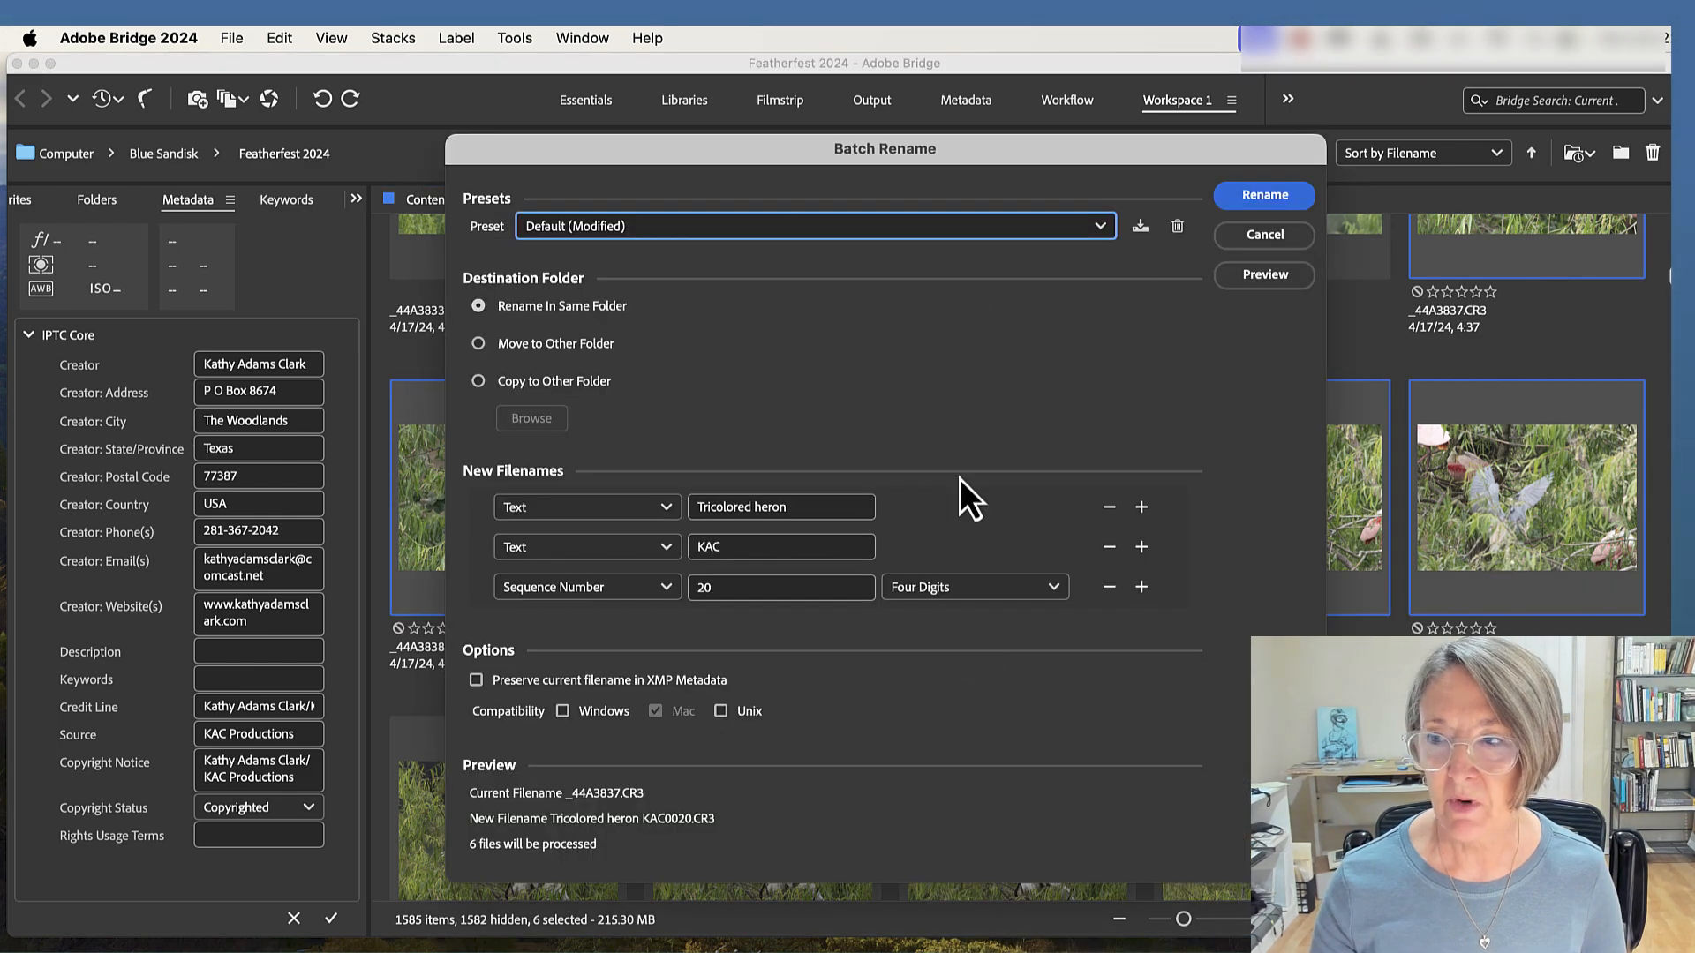
pyautogui.click(1265, 194)
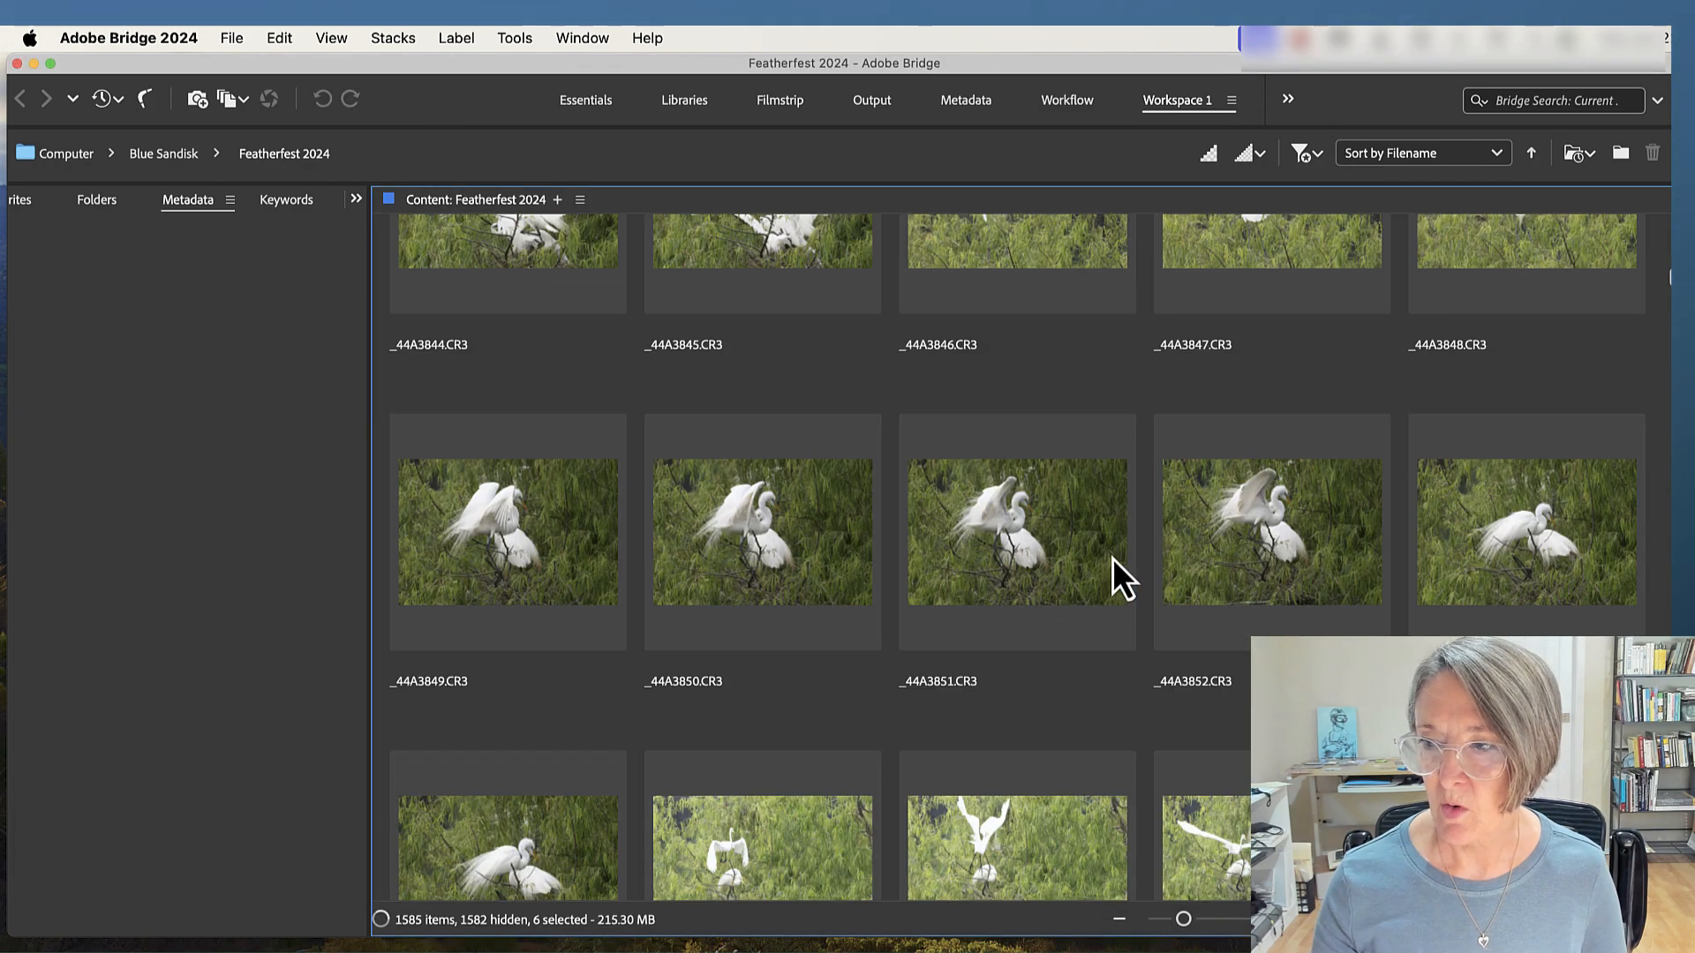
# - Look through the folder for remaining heron photos and for the first of the white egret photos
pyautogui.scroll(-20, 1113, 557)
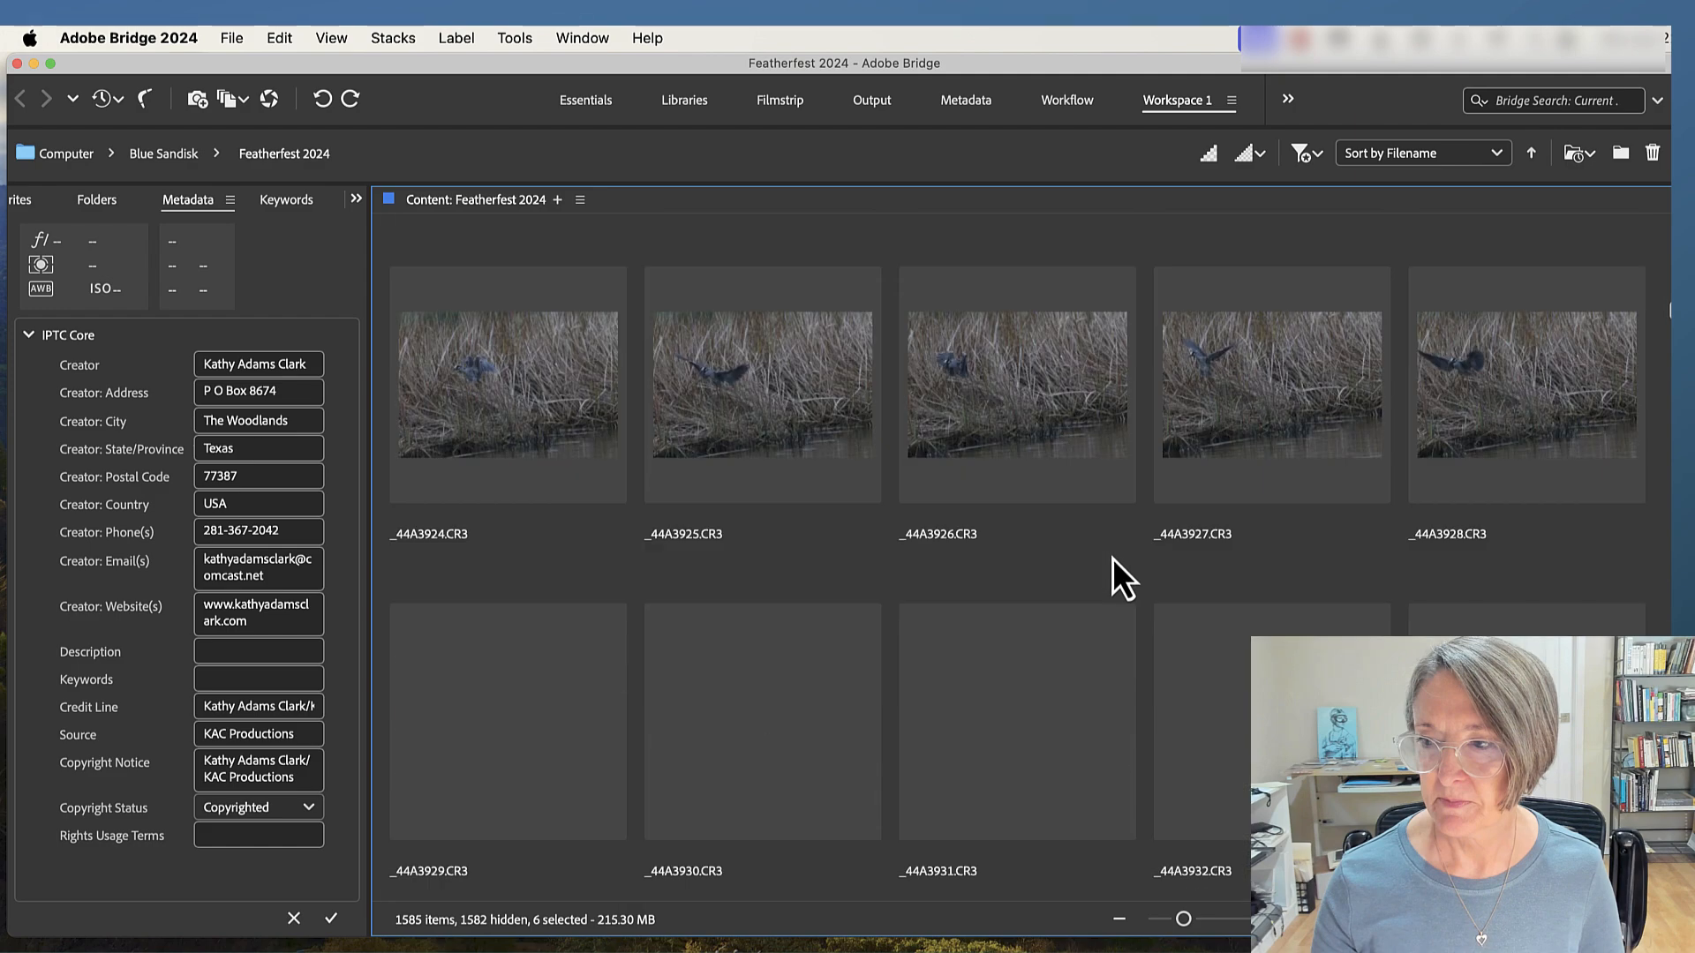
pyautogui.scroll(20, 1114, 557)
pyautogui.scroll(5, 1113, 558)
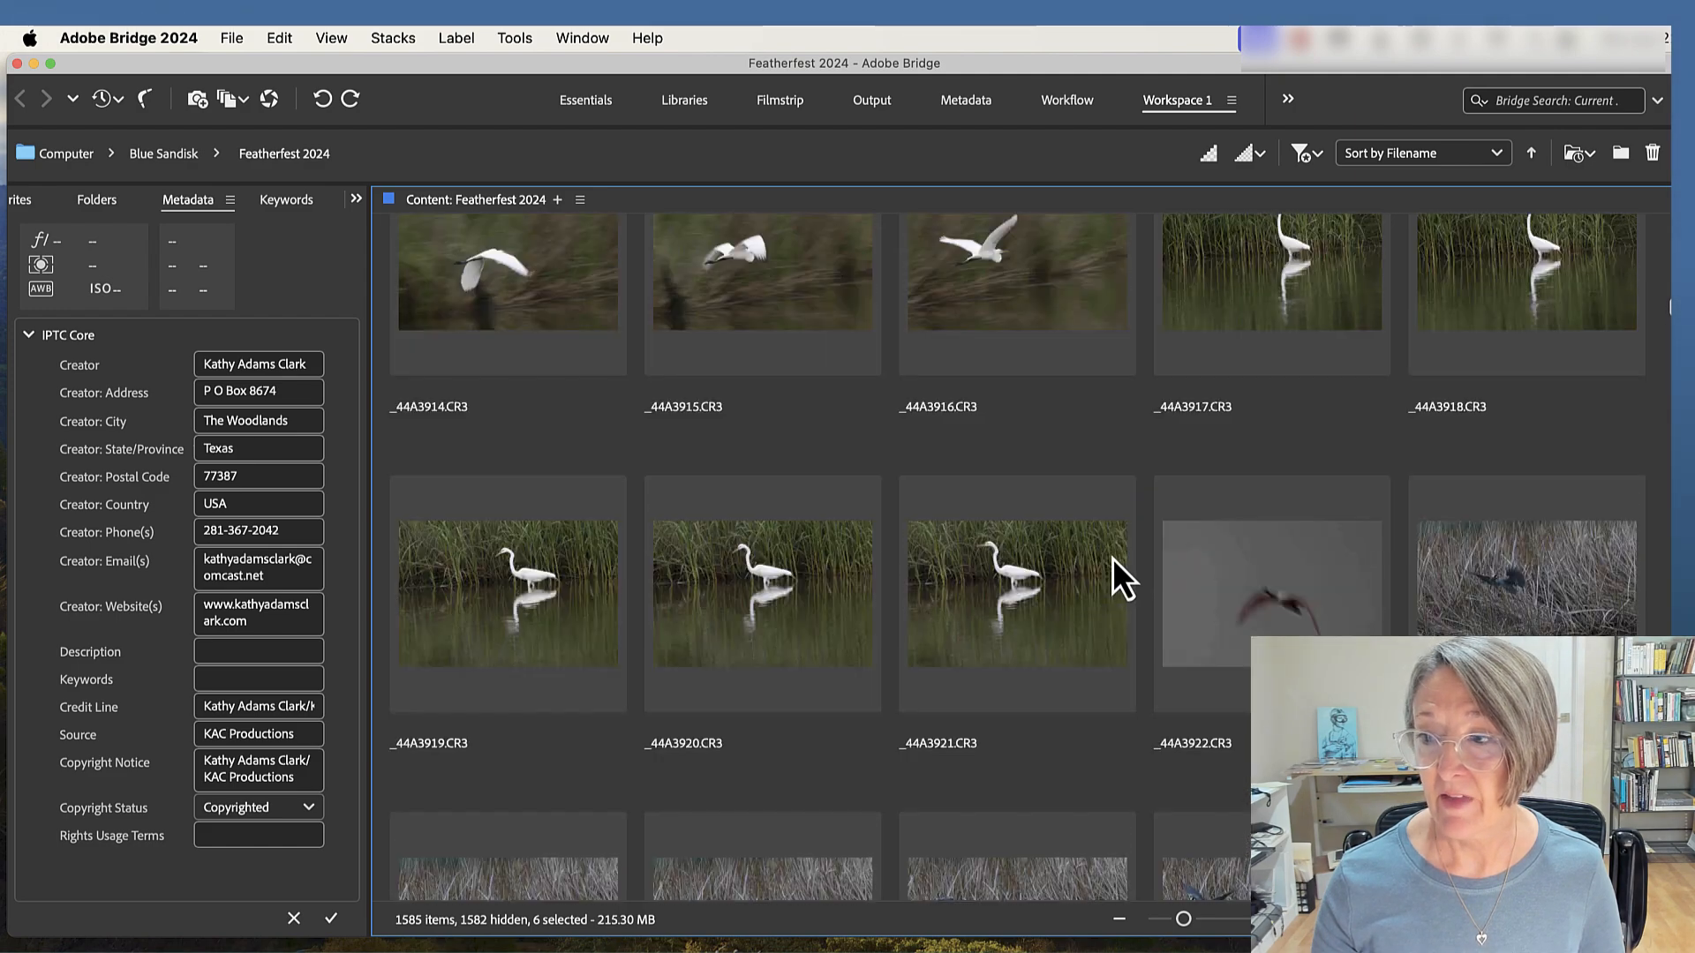
pyautogui.scroll(7, 1112, 557)
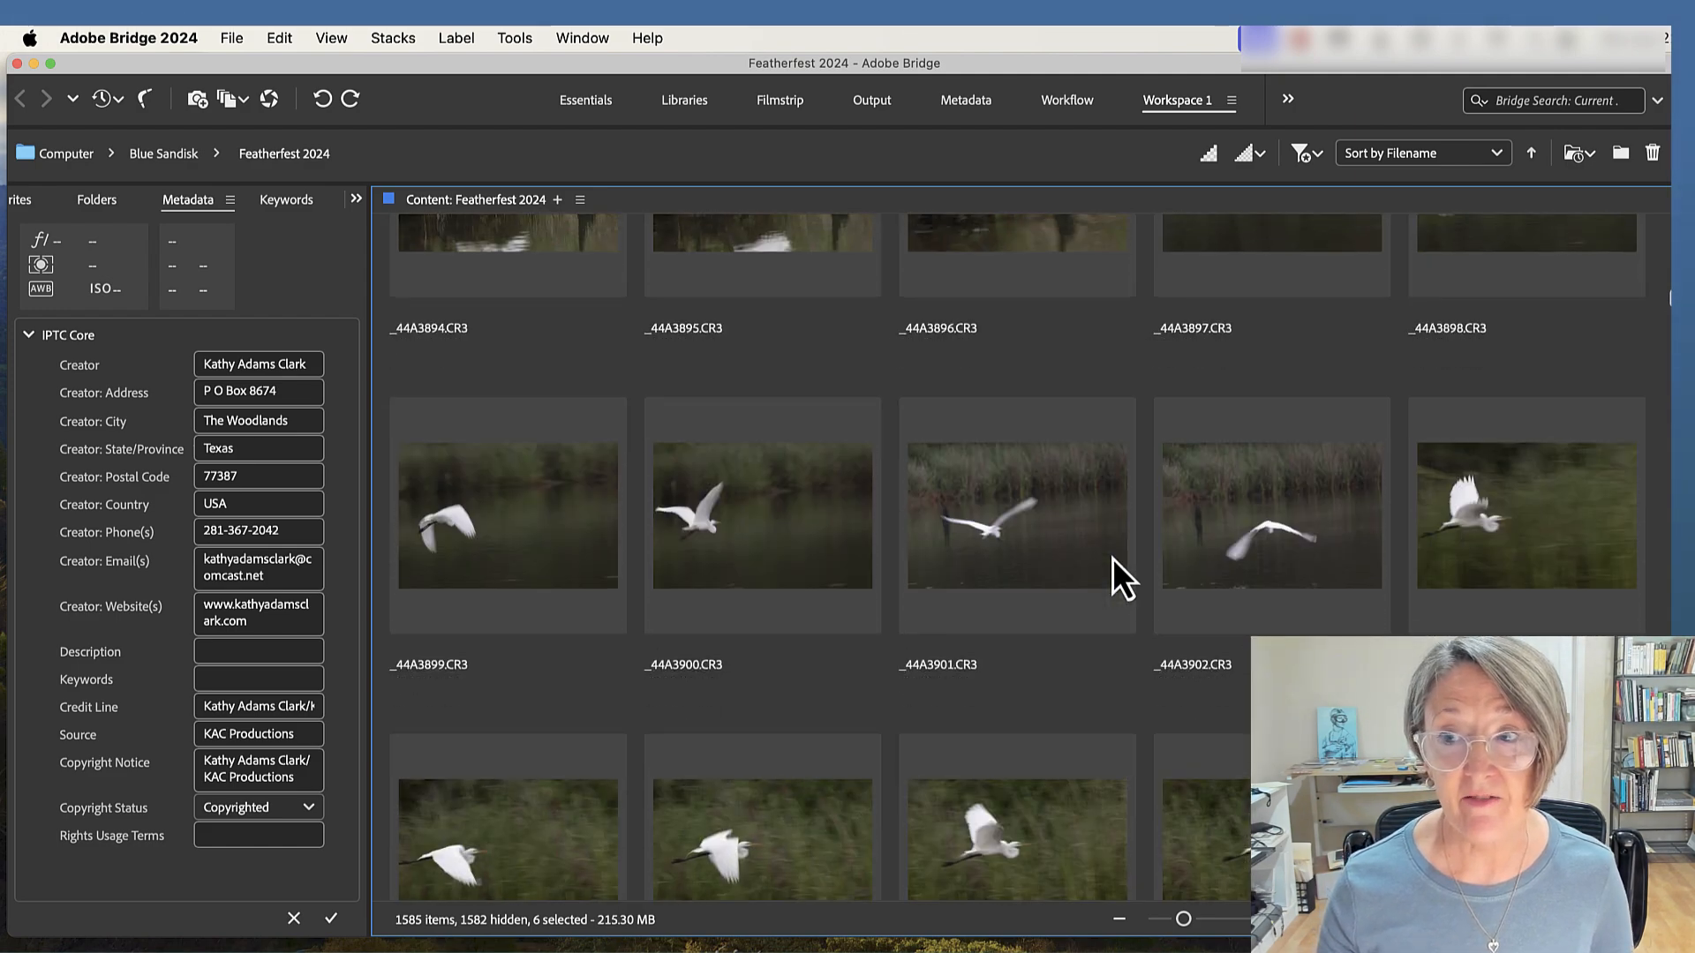
pyautogui.scroll(4, 1112, 558)
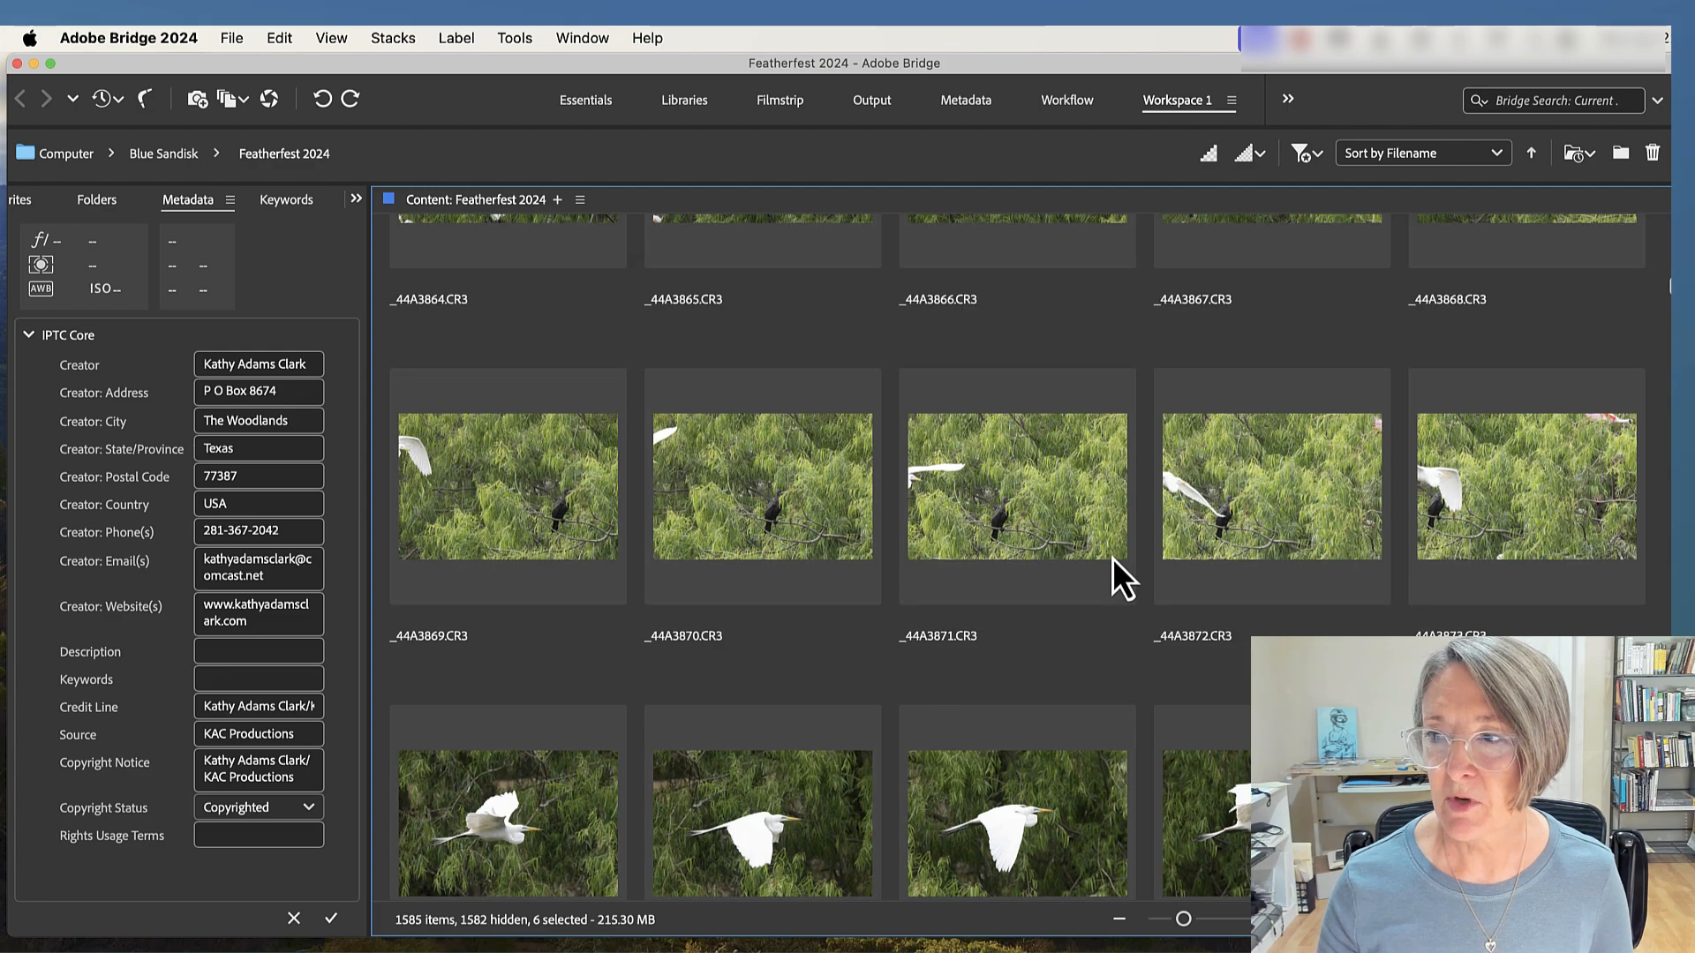
pyautogui.scroll(10, 1113, 557)
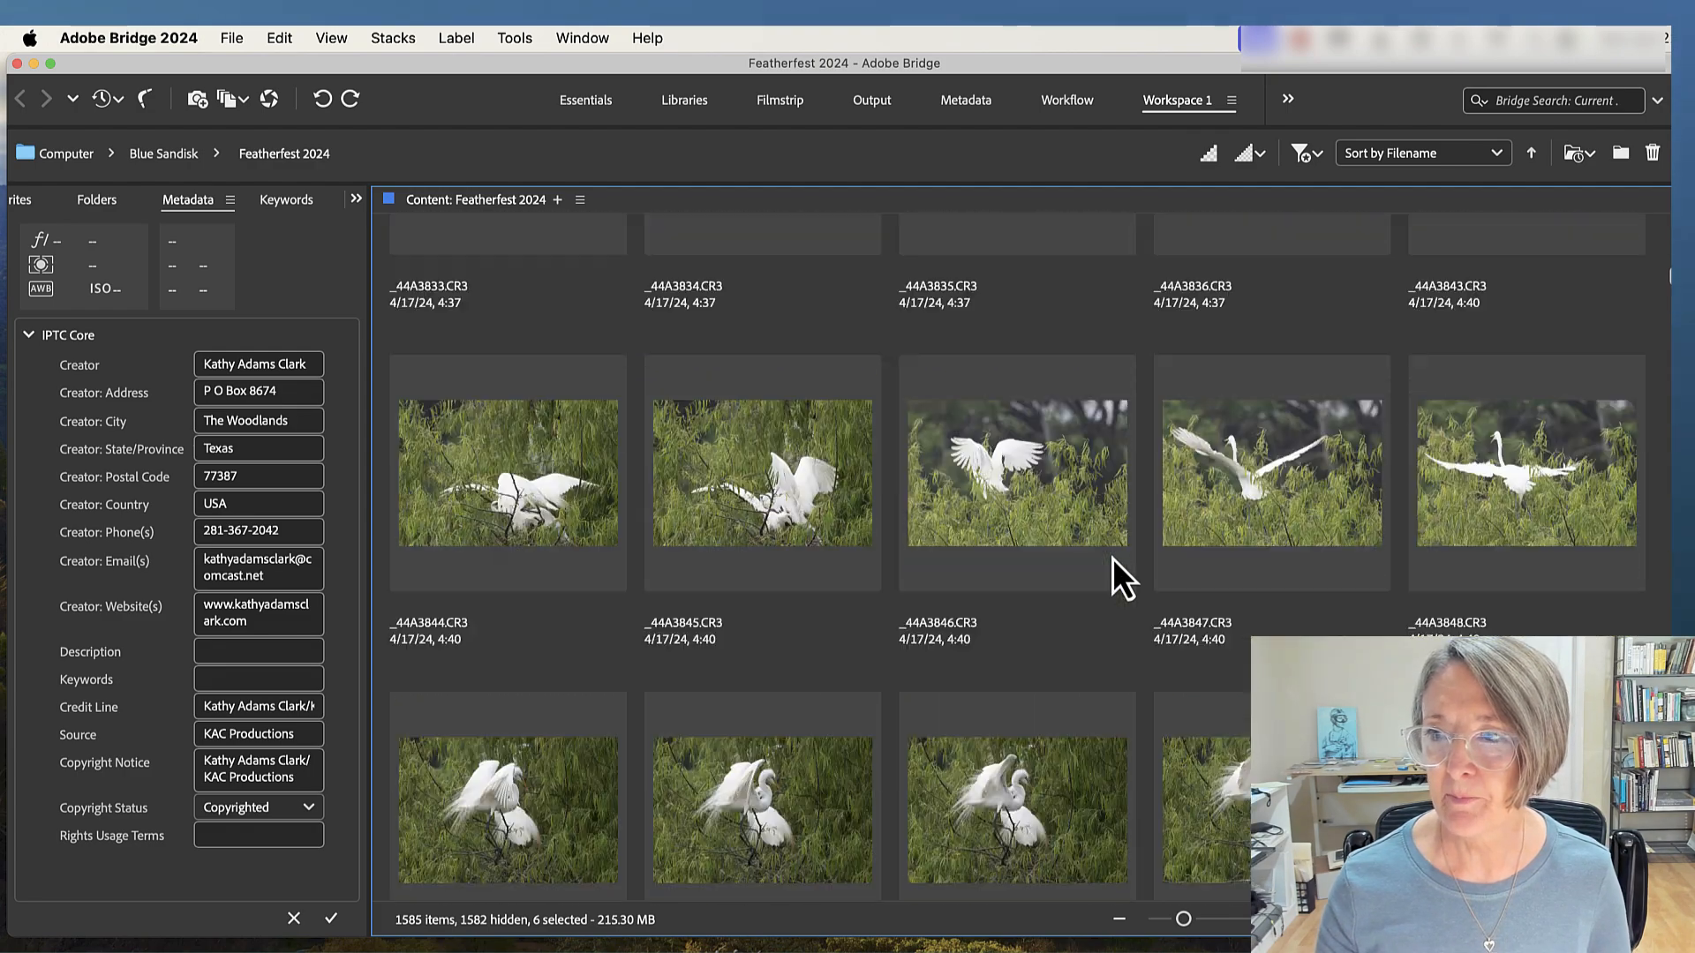
pyautogui.scroll(8, 1113, 557)
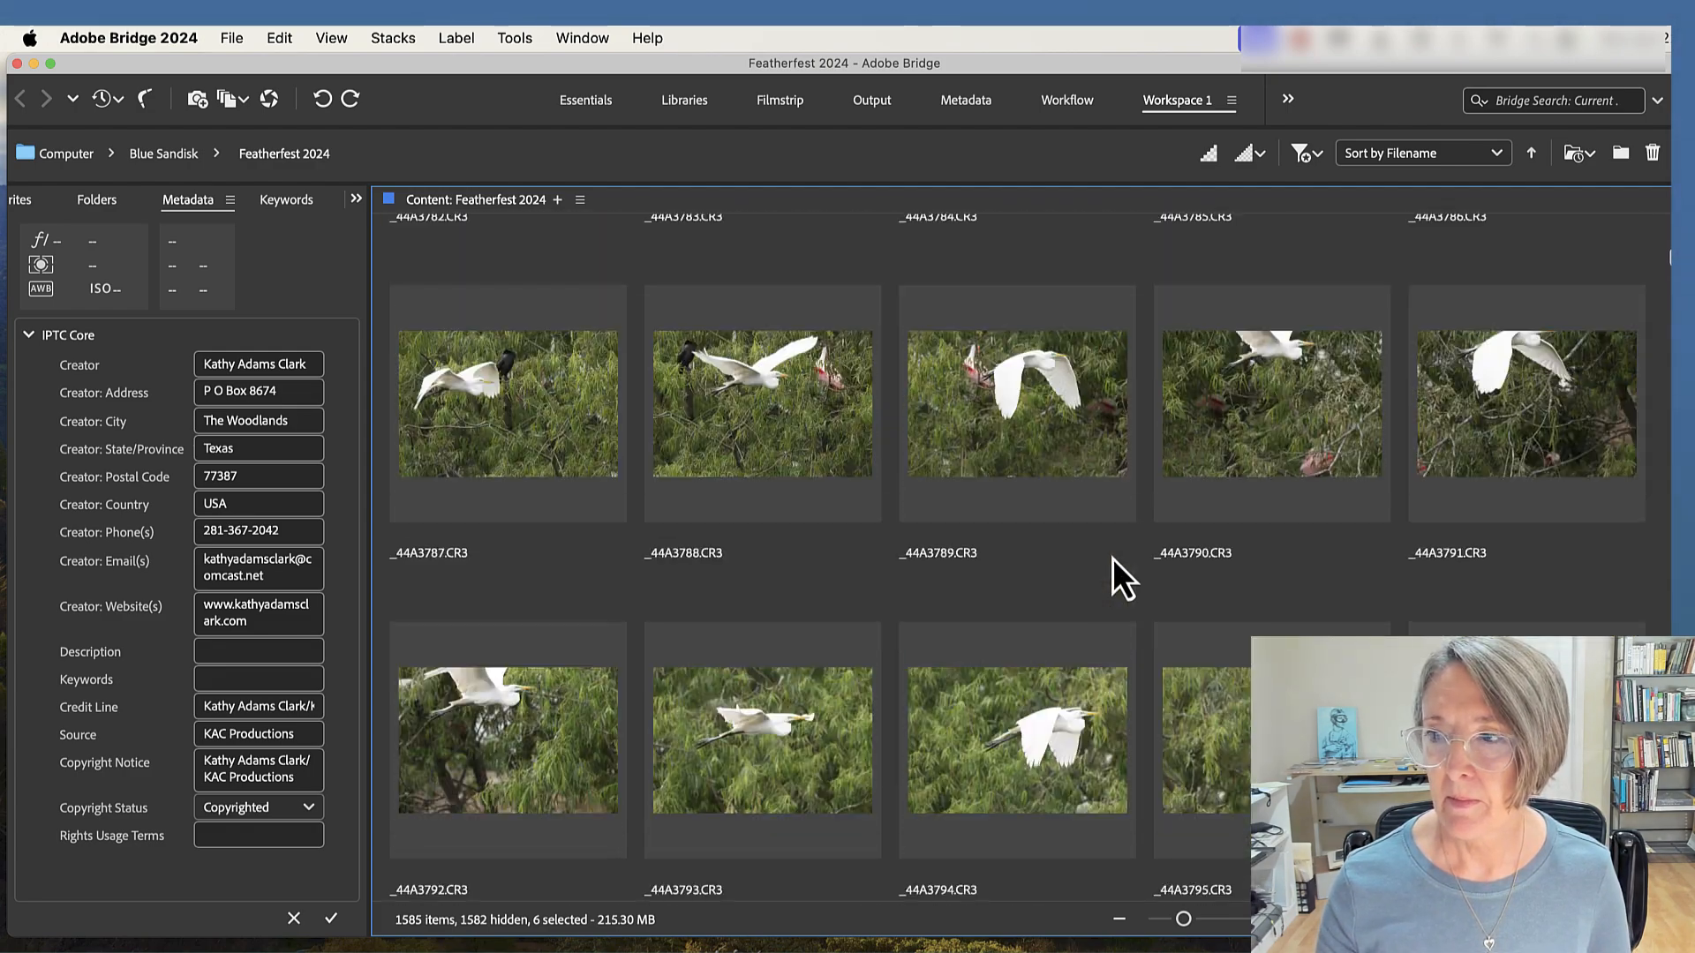
pyautogui.scroll(8, 1112, 558)
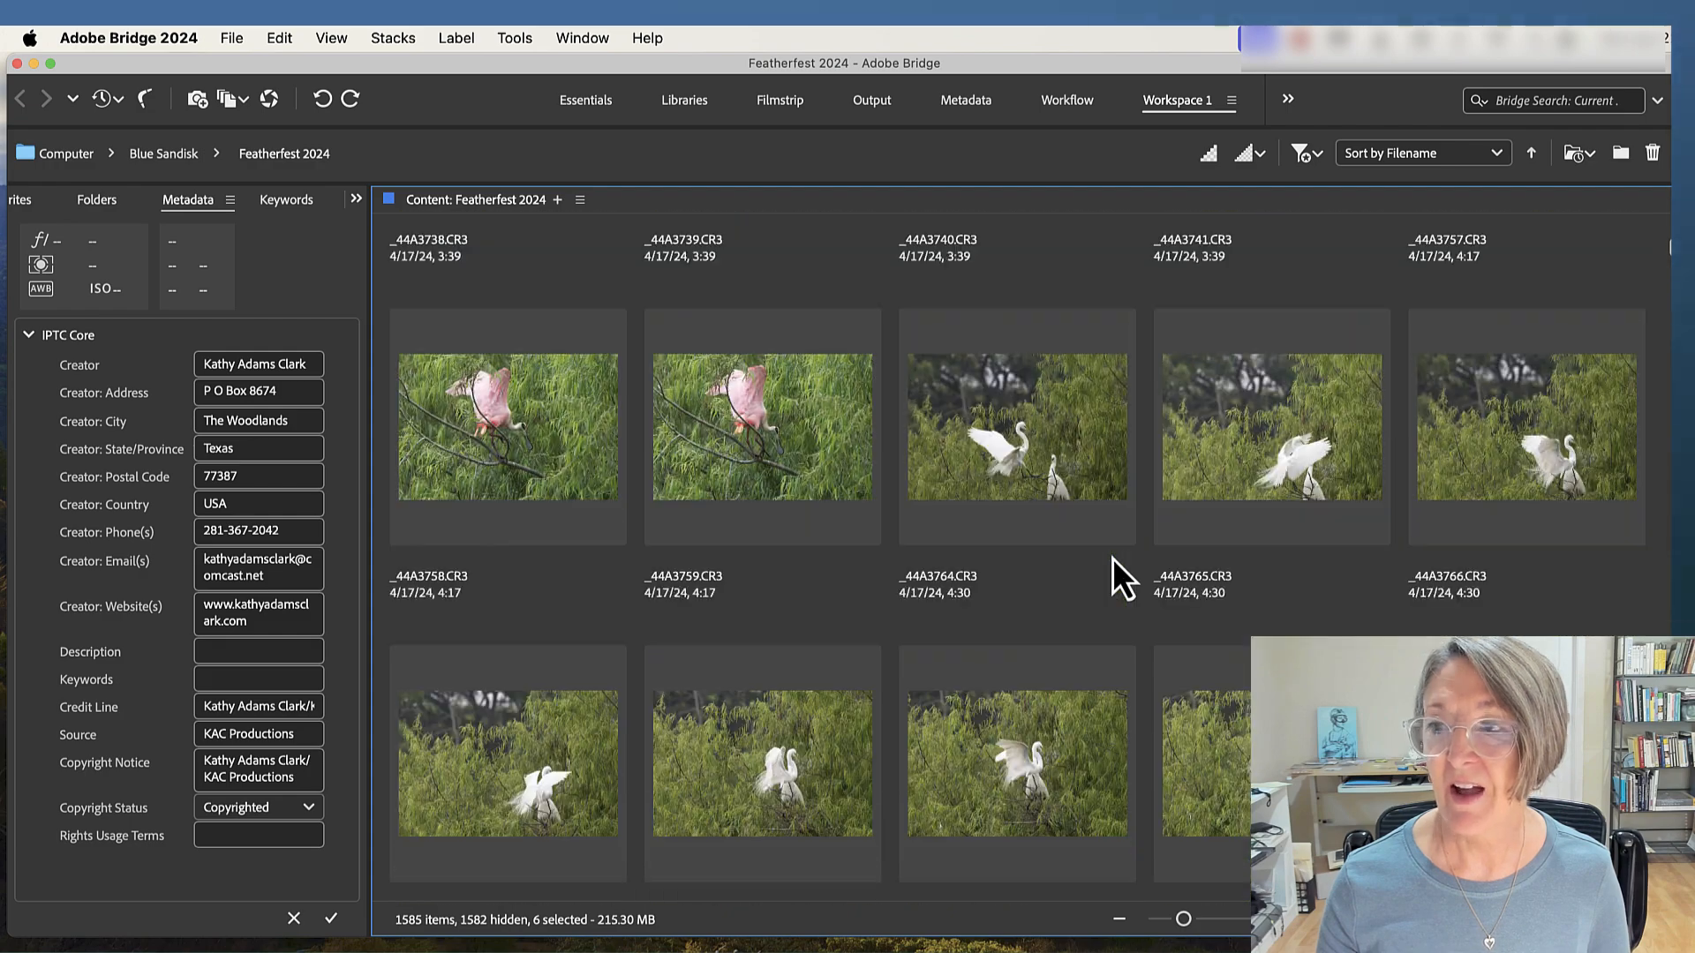
pyautogui.scroll(3, 1114, 558)
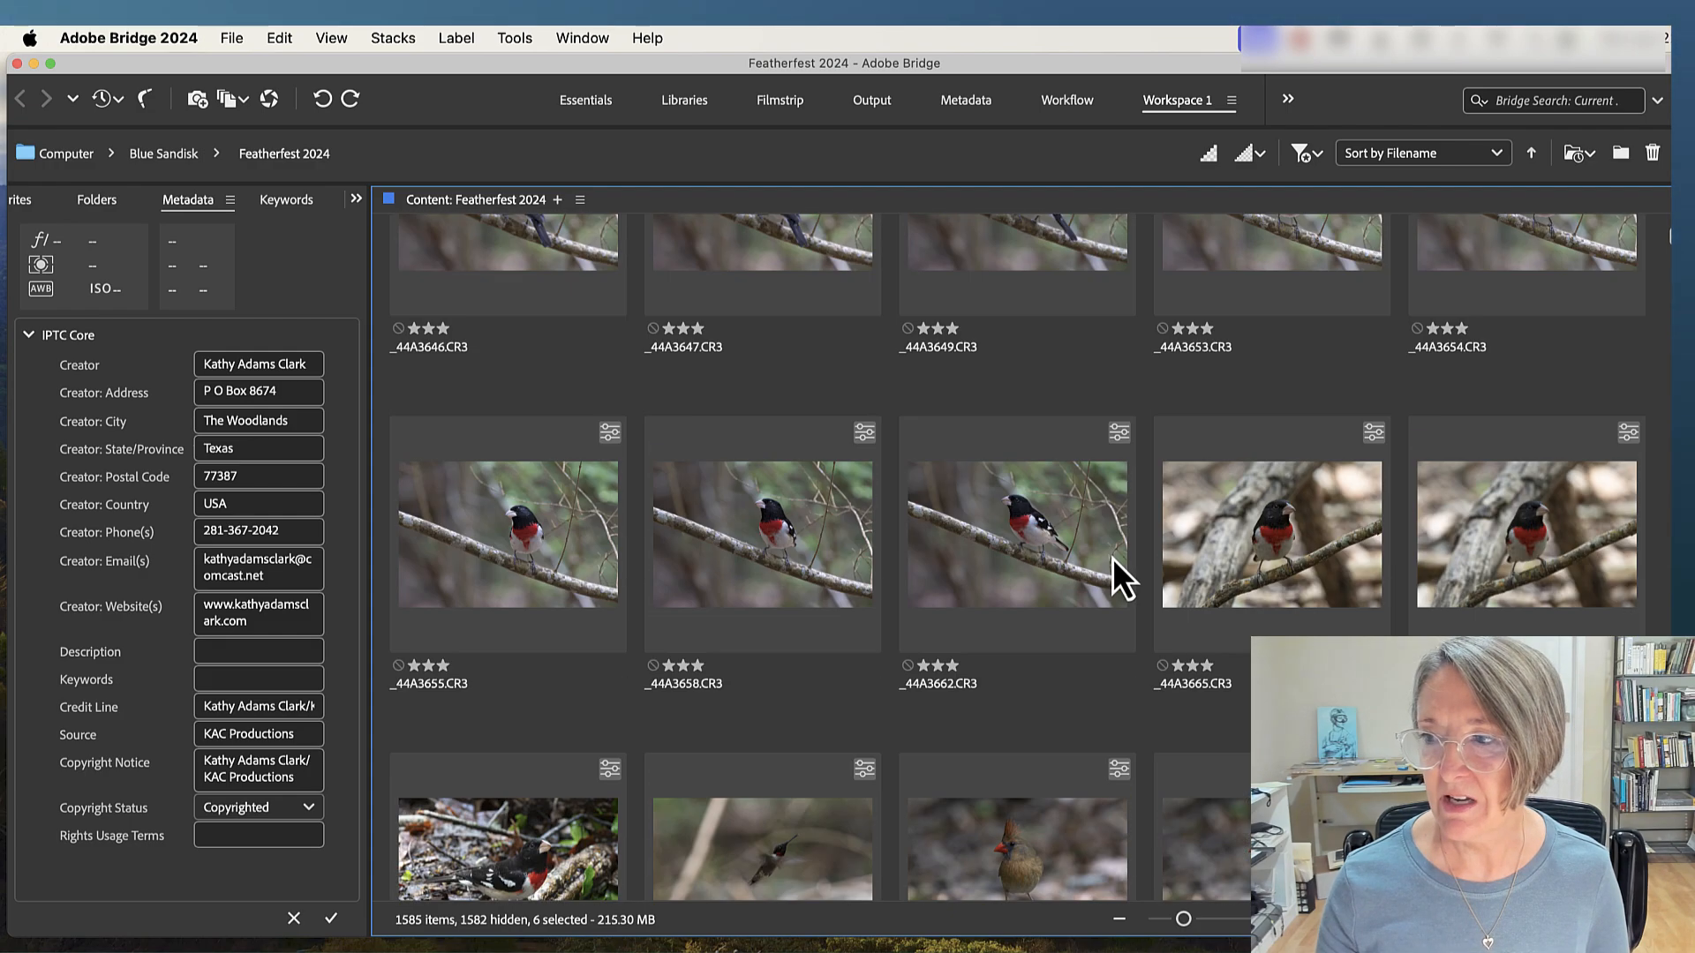
# - Select the run of white egret photos from _44A3732.CR3 through _44A3741.CR3
pyautogui.scroll(-3, 1197, 610)
pyautogui.click(1471, 497)
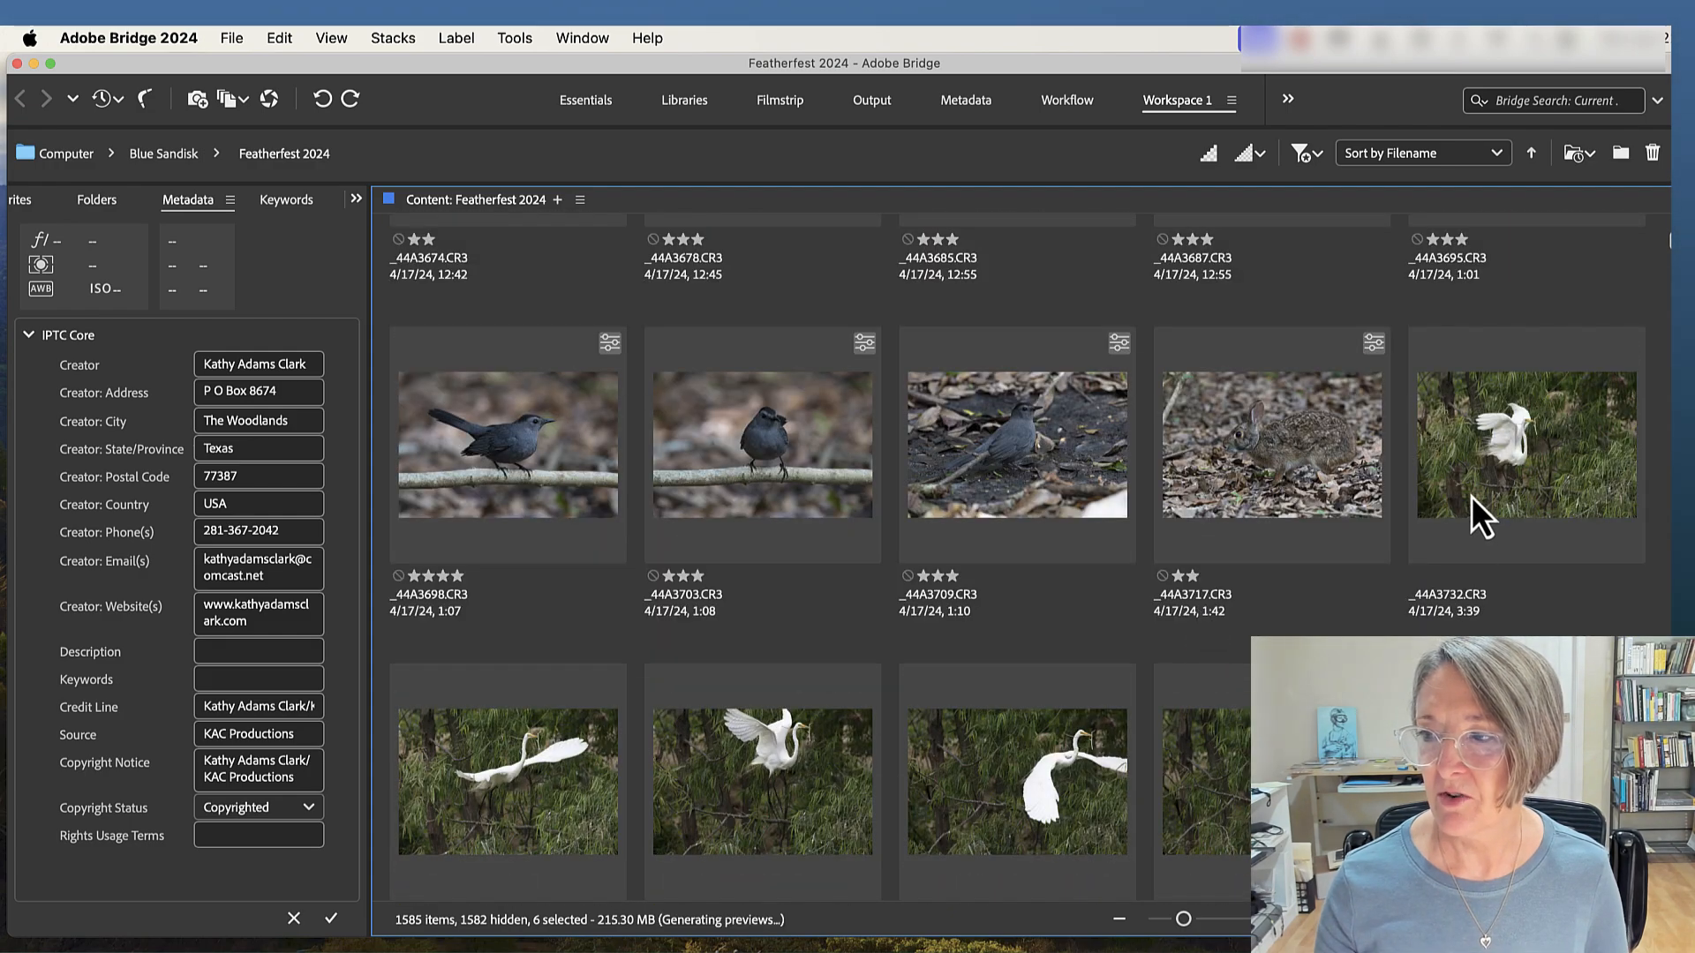
pyautogui.scroll(-3, 976, 645)
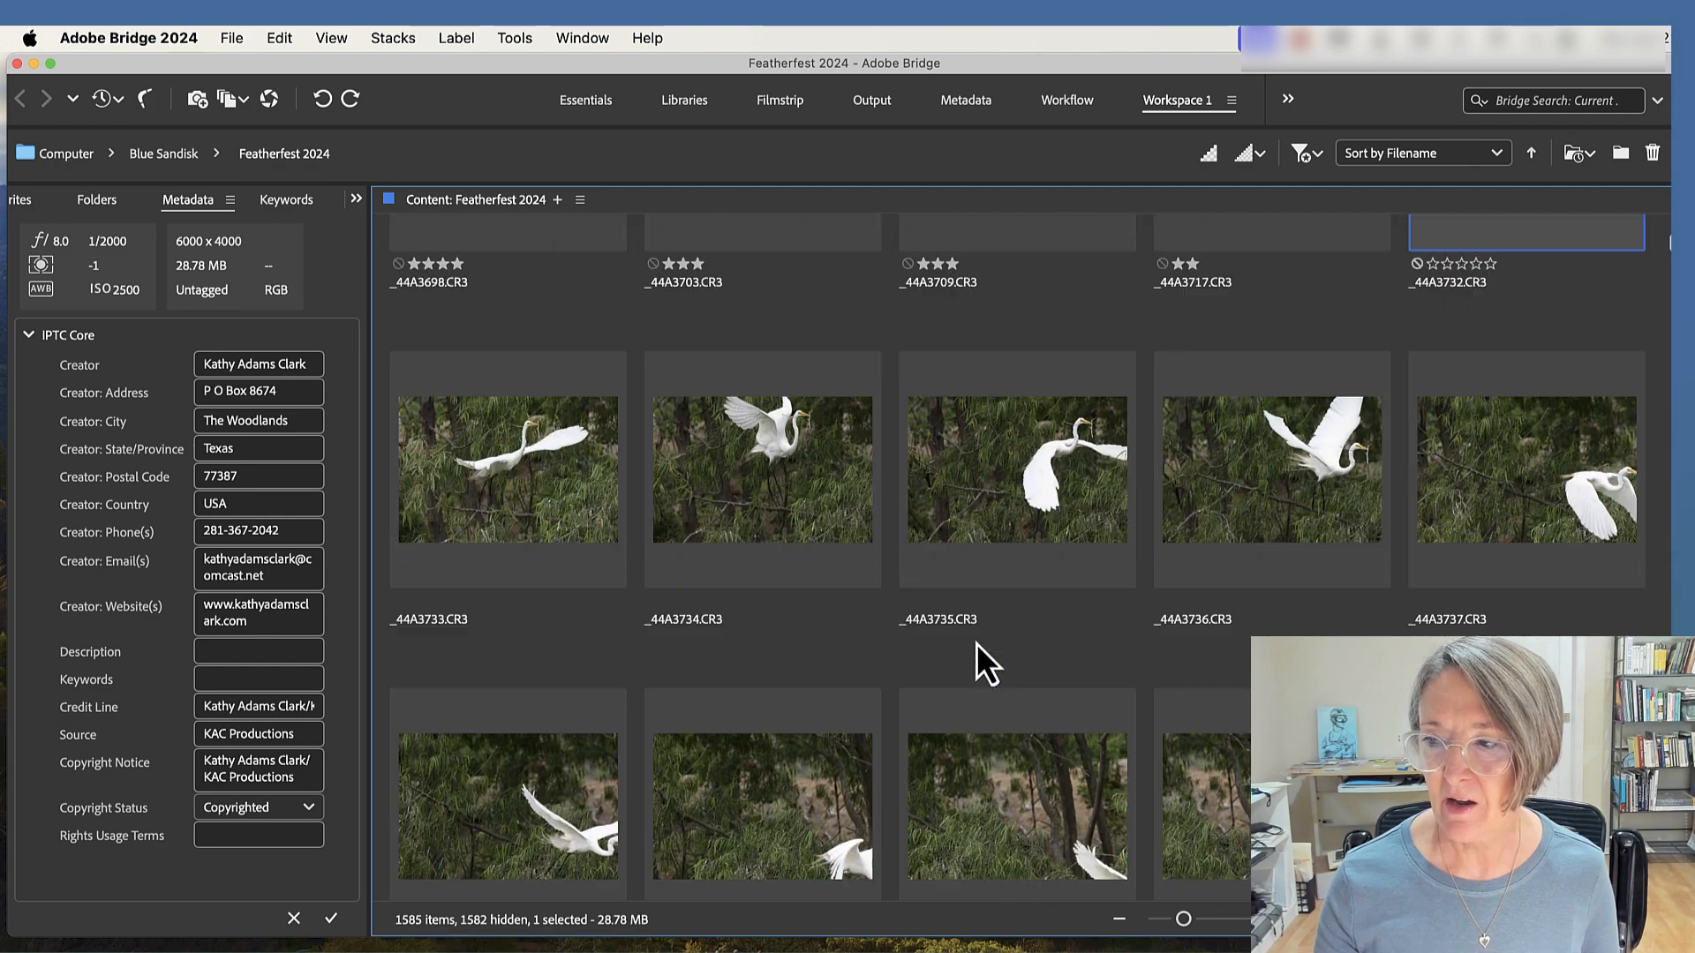
pyautogui.scroll(-3, 975, 645)
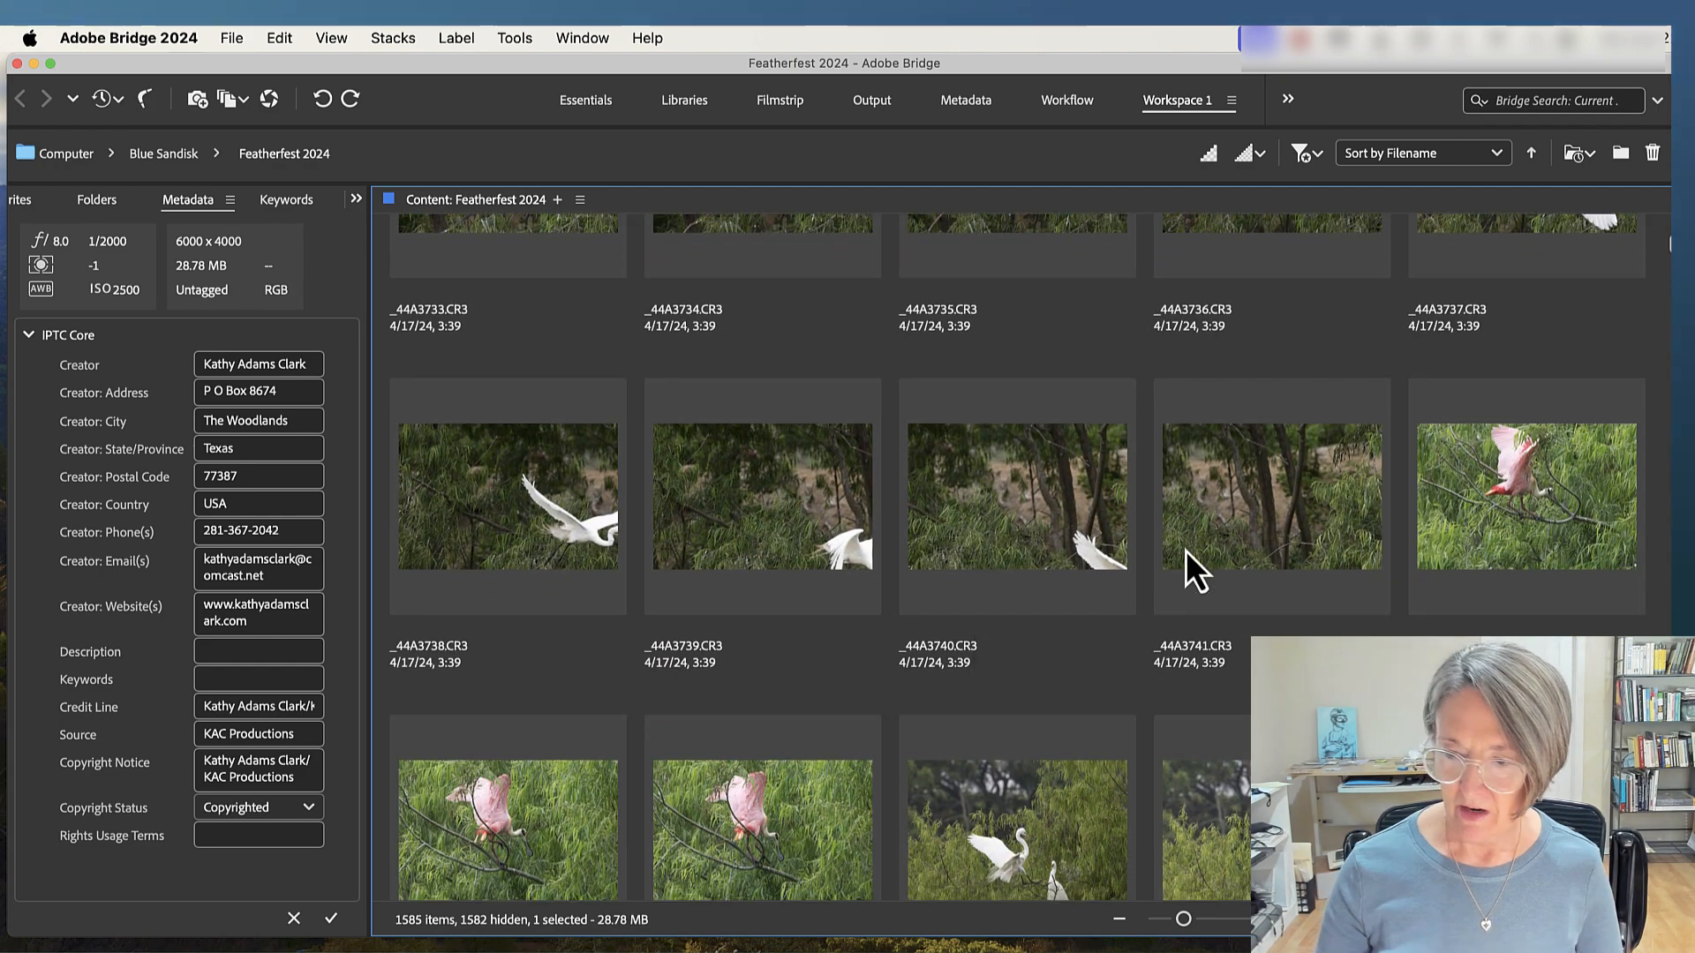
pyautogui.keyDown('shift'); pyautogui.click(1256, 508); pyautogui.keyUp('shift')
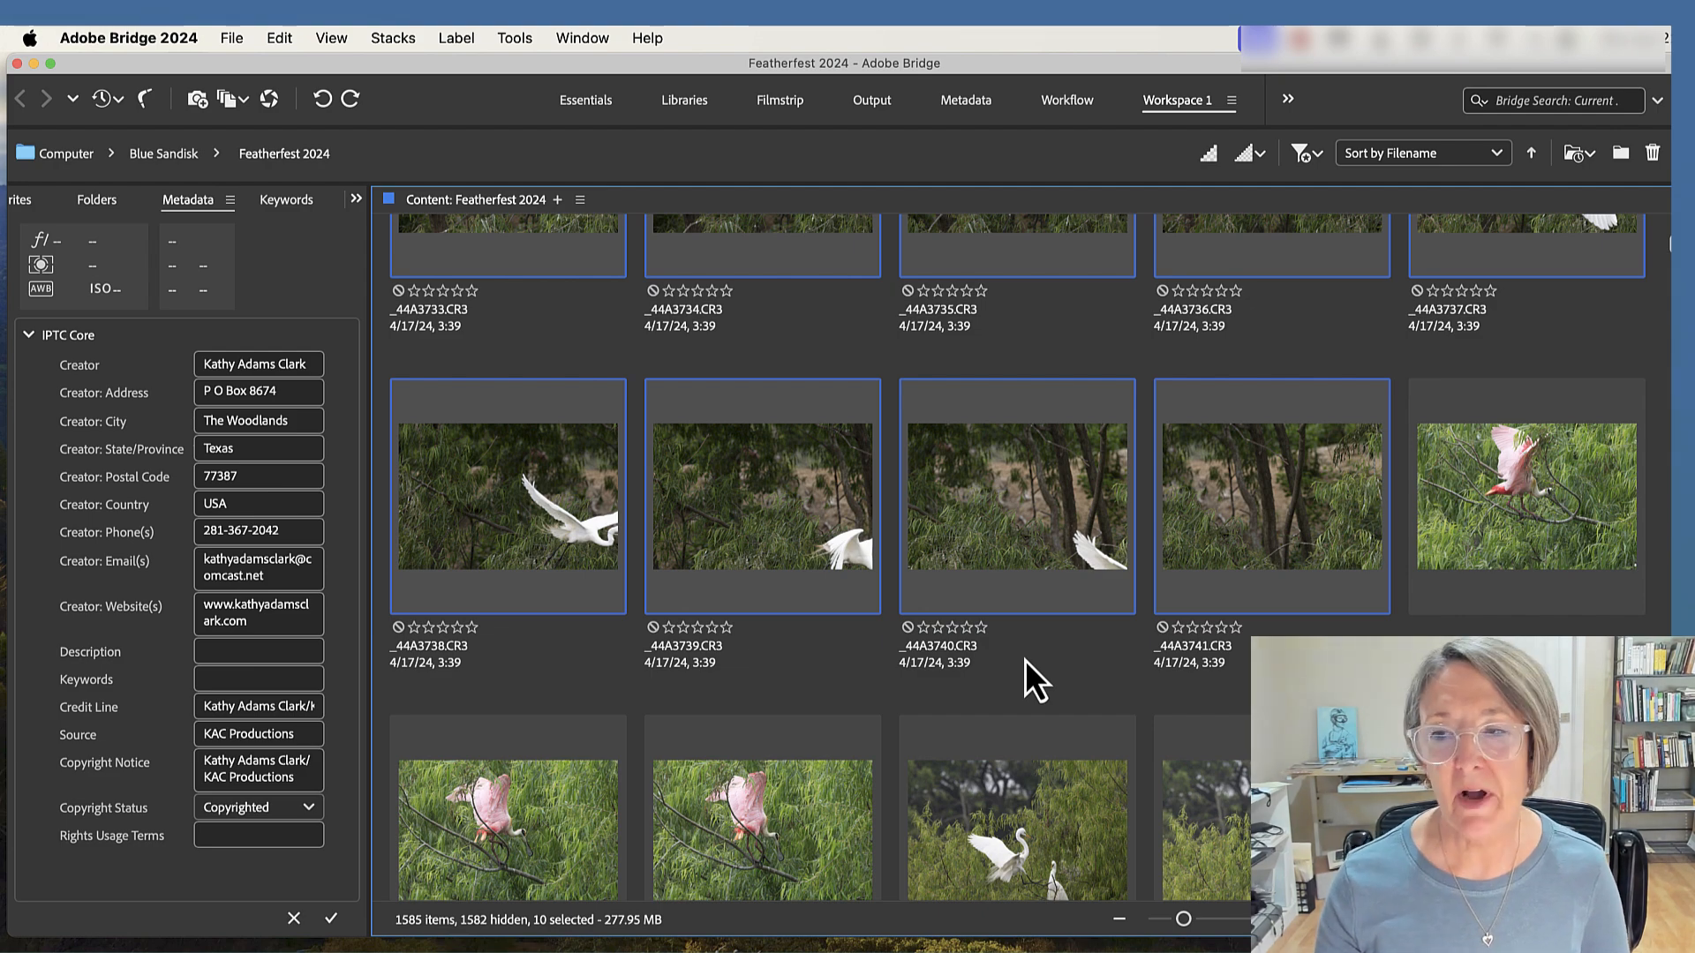
# - Add the egret photos _44A3764.CR3 through _44A3771.CR3 to the selection, leaving out the pink spoonbill shots
pyautogui.scroll(-3, 1025, 662)
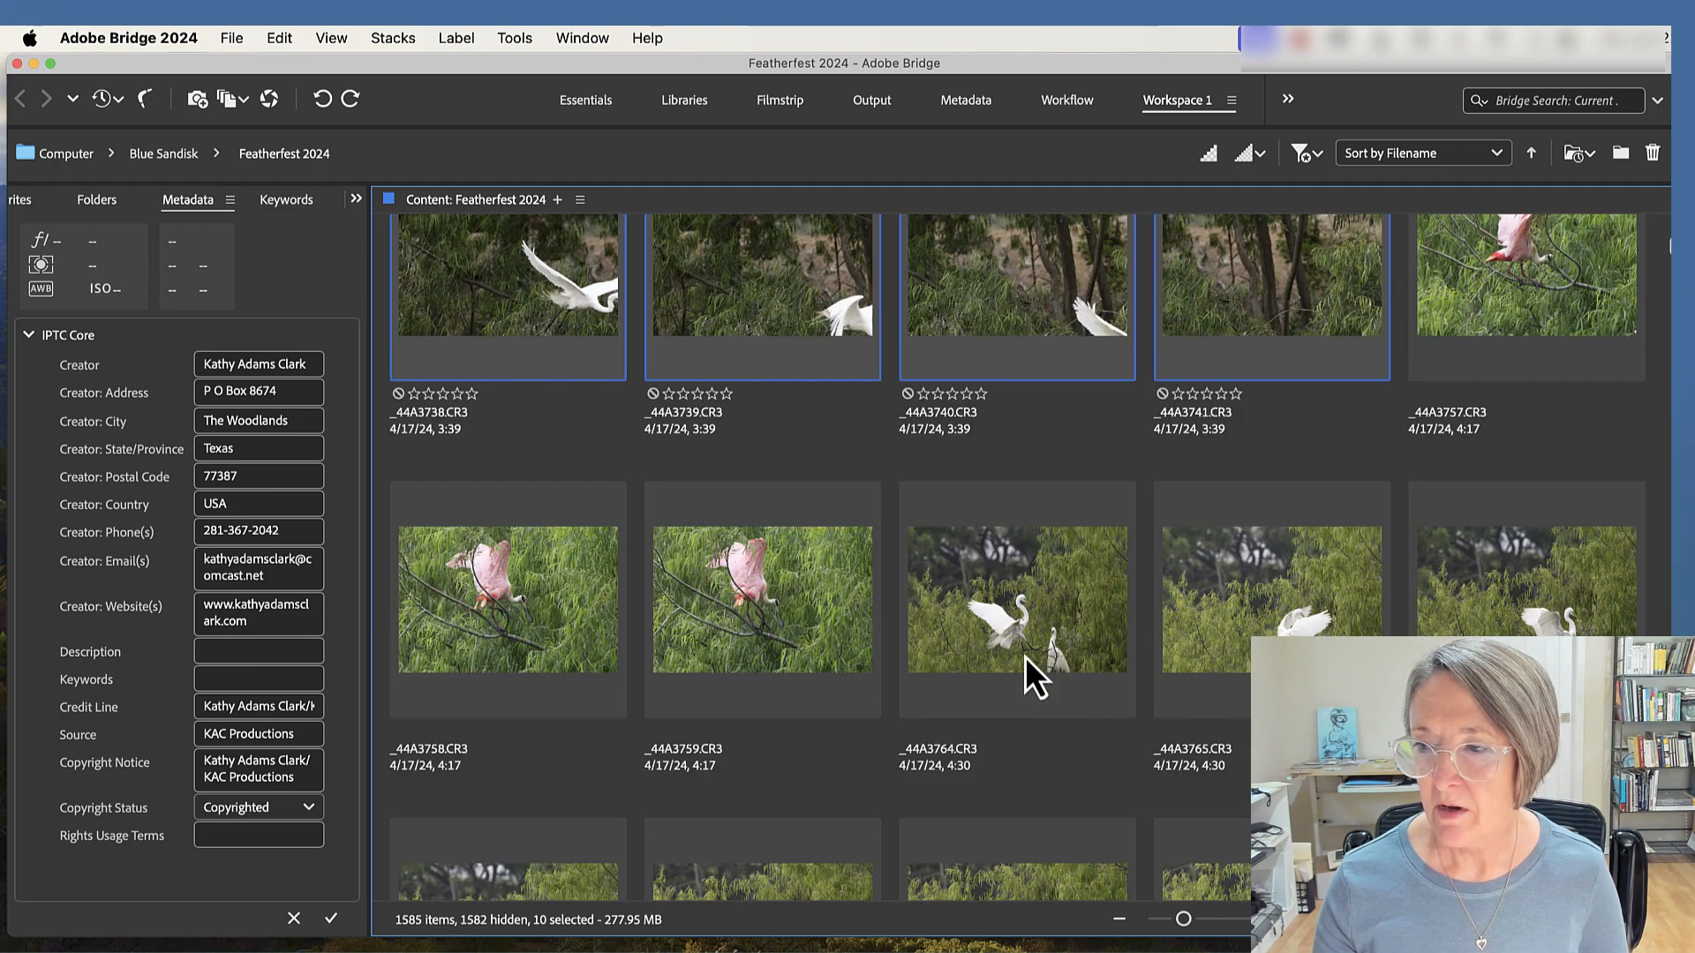
pyautogui.keyDown('super'); pyautogui.click(1026, 661); pyautogui.keyUp('super')
pyautogui.keyDown('super'); pyautogui.click(1228, 651); pyautogui.keyUp('super')
pyautogui.keyDown('super'); pyautogui.click(1520, 620); pyautogui.keyUp('super')
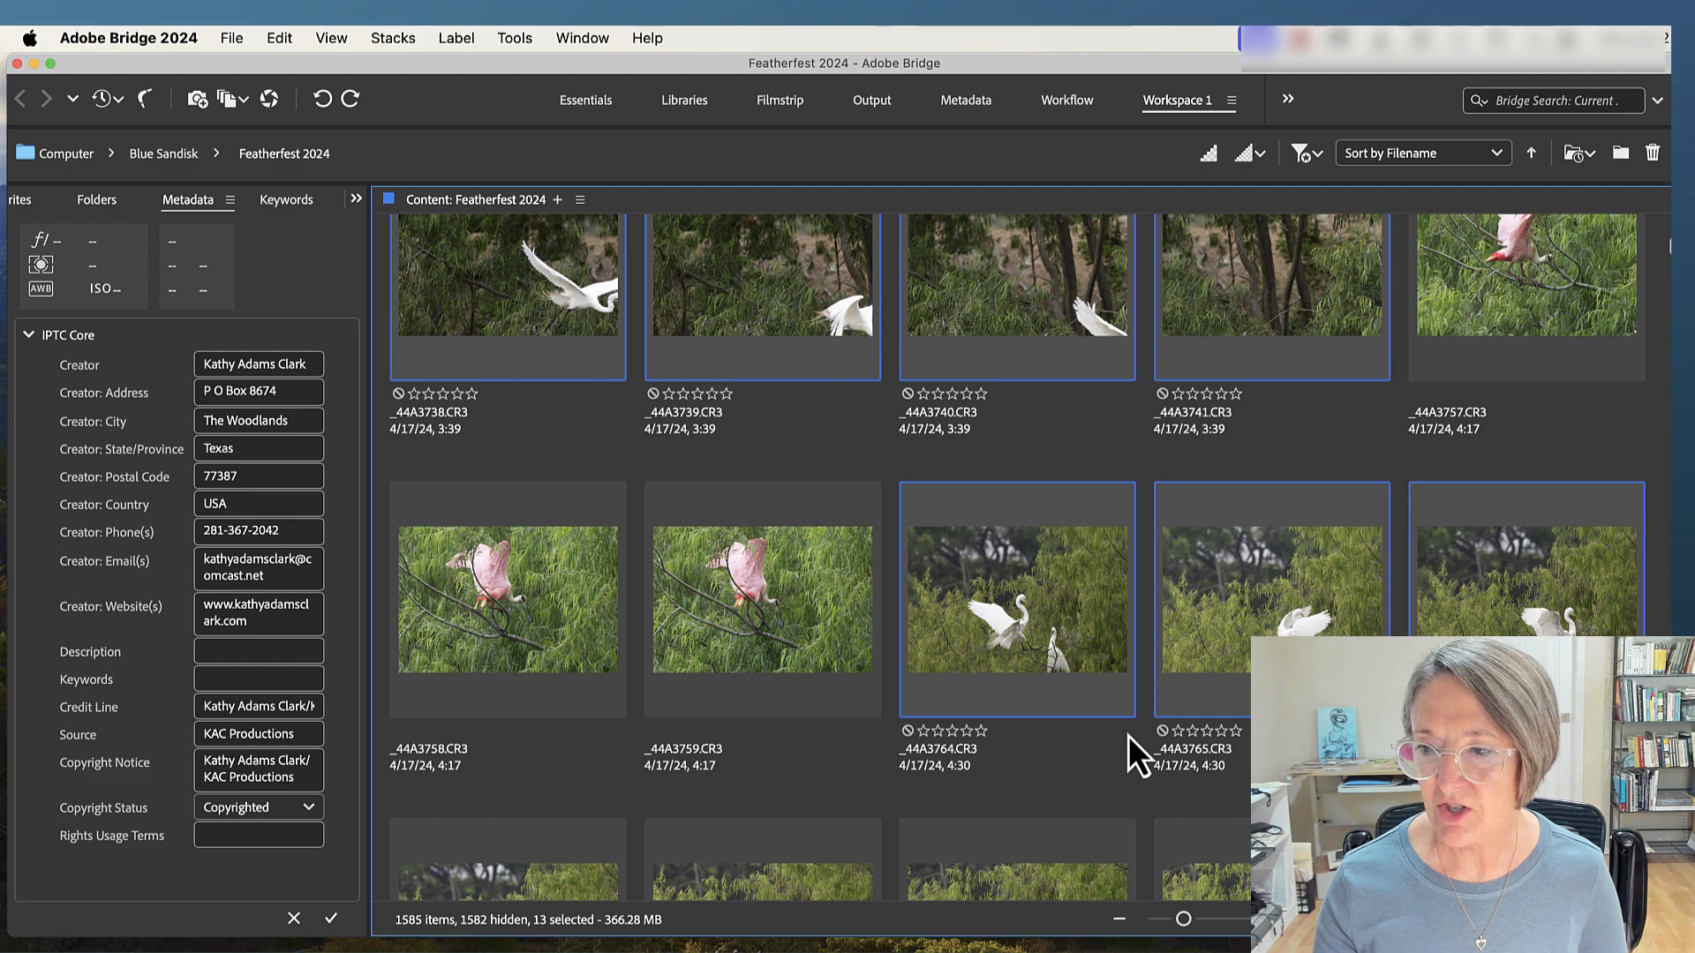
pyautogui.scroll(-5, 1130, 735)
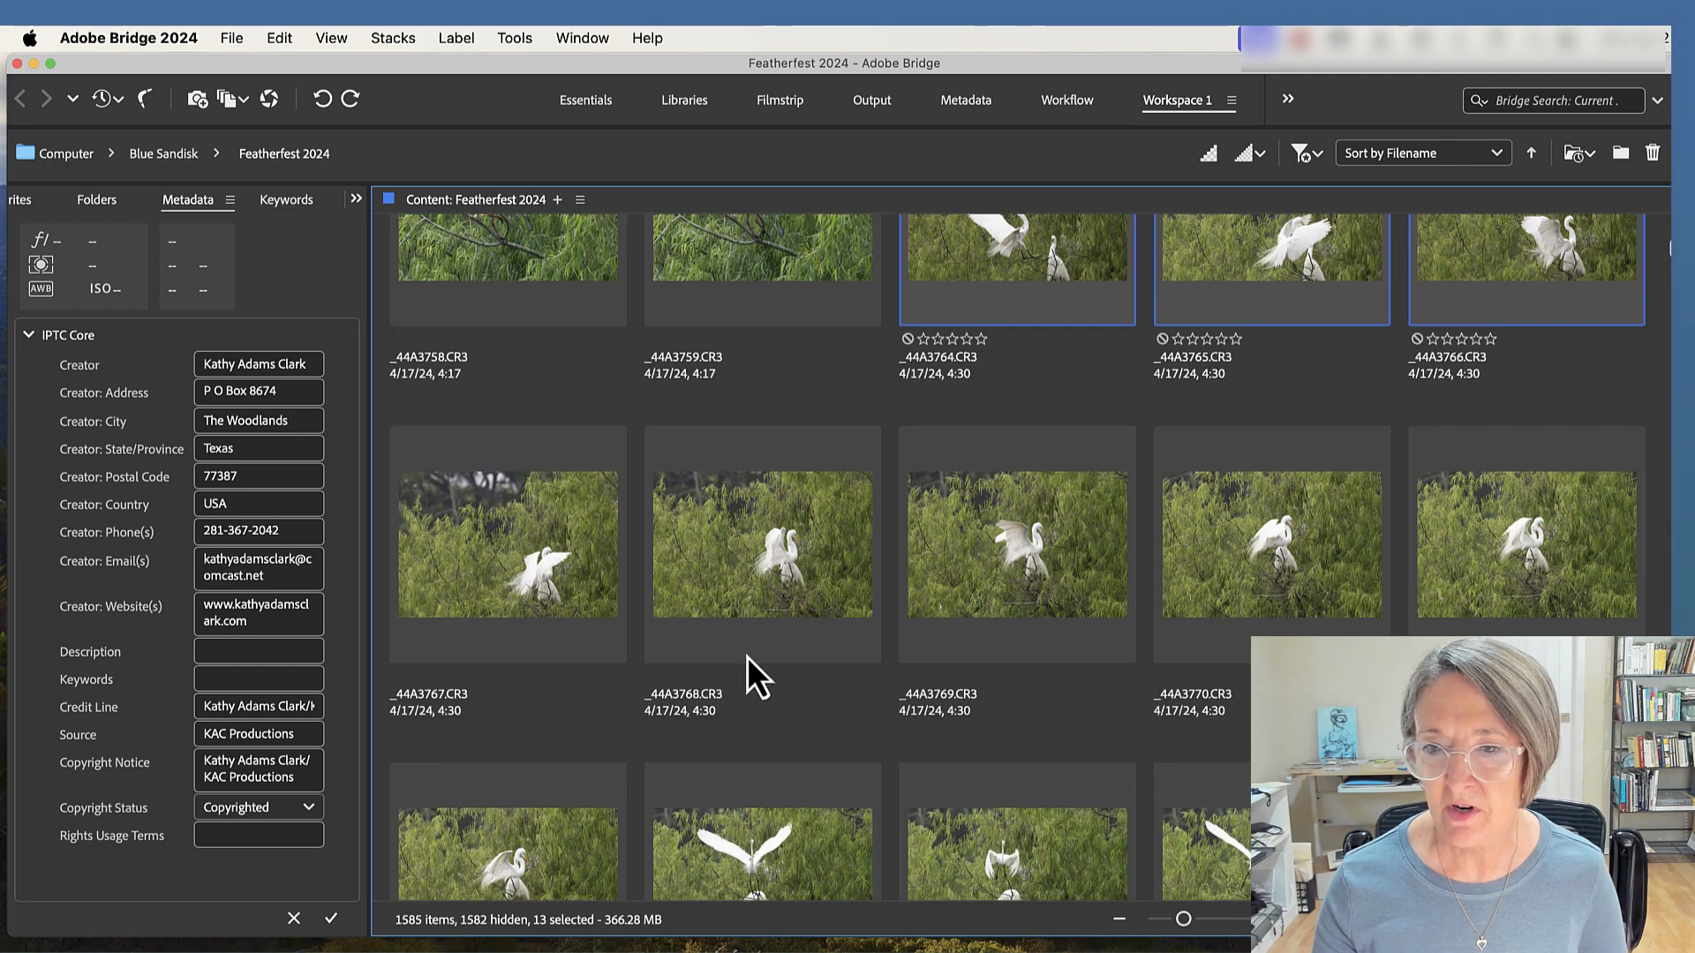
pyautogui.keyDown('super'); pyautogui.click(538, 569); pyautogui.keyUp('super')
pyautogui.keyDown('super'); pyautogui.click(791, 561); pyautogui.keyUp('super')
pyautogui.keyDown('super'); pyautogui.click(1033, 566); pyautogui.keyUp('super')
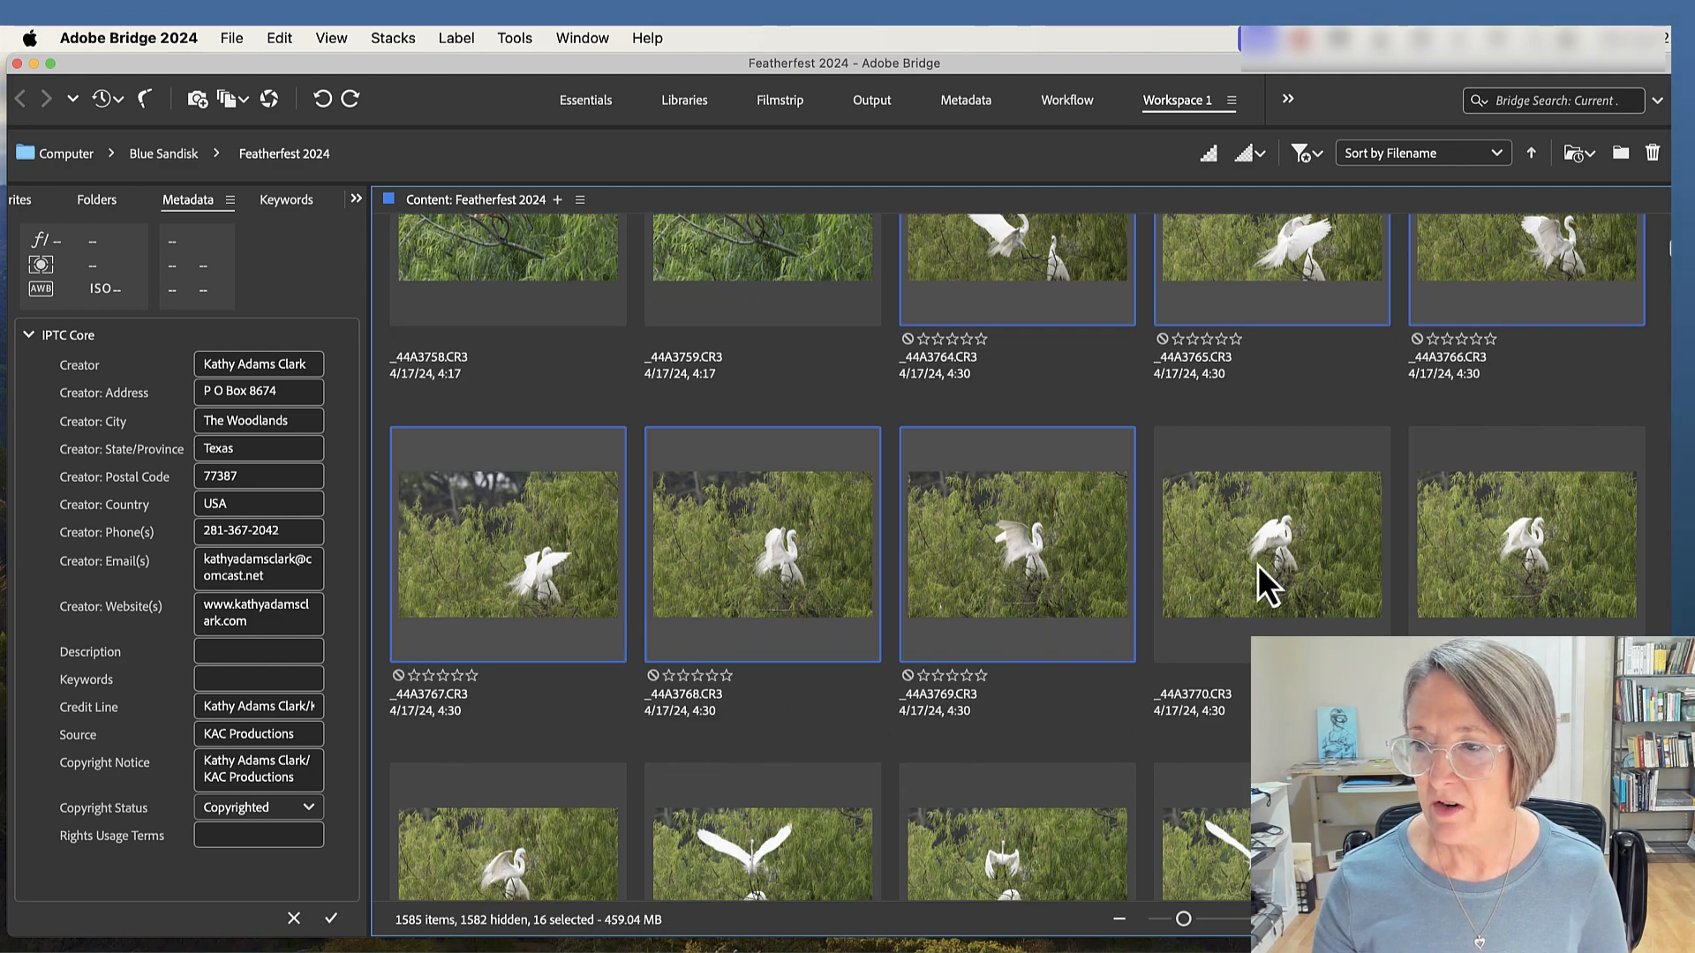
pyautogui.keyDown('super'); pyautogui.click(1259, 570); pyautogui.keyUp('super')
pyautogui.keyDown('super'); pyautogui.click(1519, 535); pyautogui.keyUp('super')
# - Add the egret photos _44A3772.CR3 through _44A3776.CR3 to the selection
pyautogui.scroll(-1, 1050, 609)
pyautogui.scroll(-3, 1047, 608)
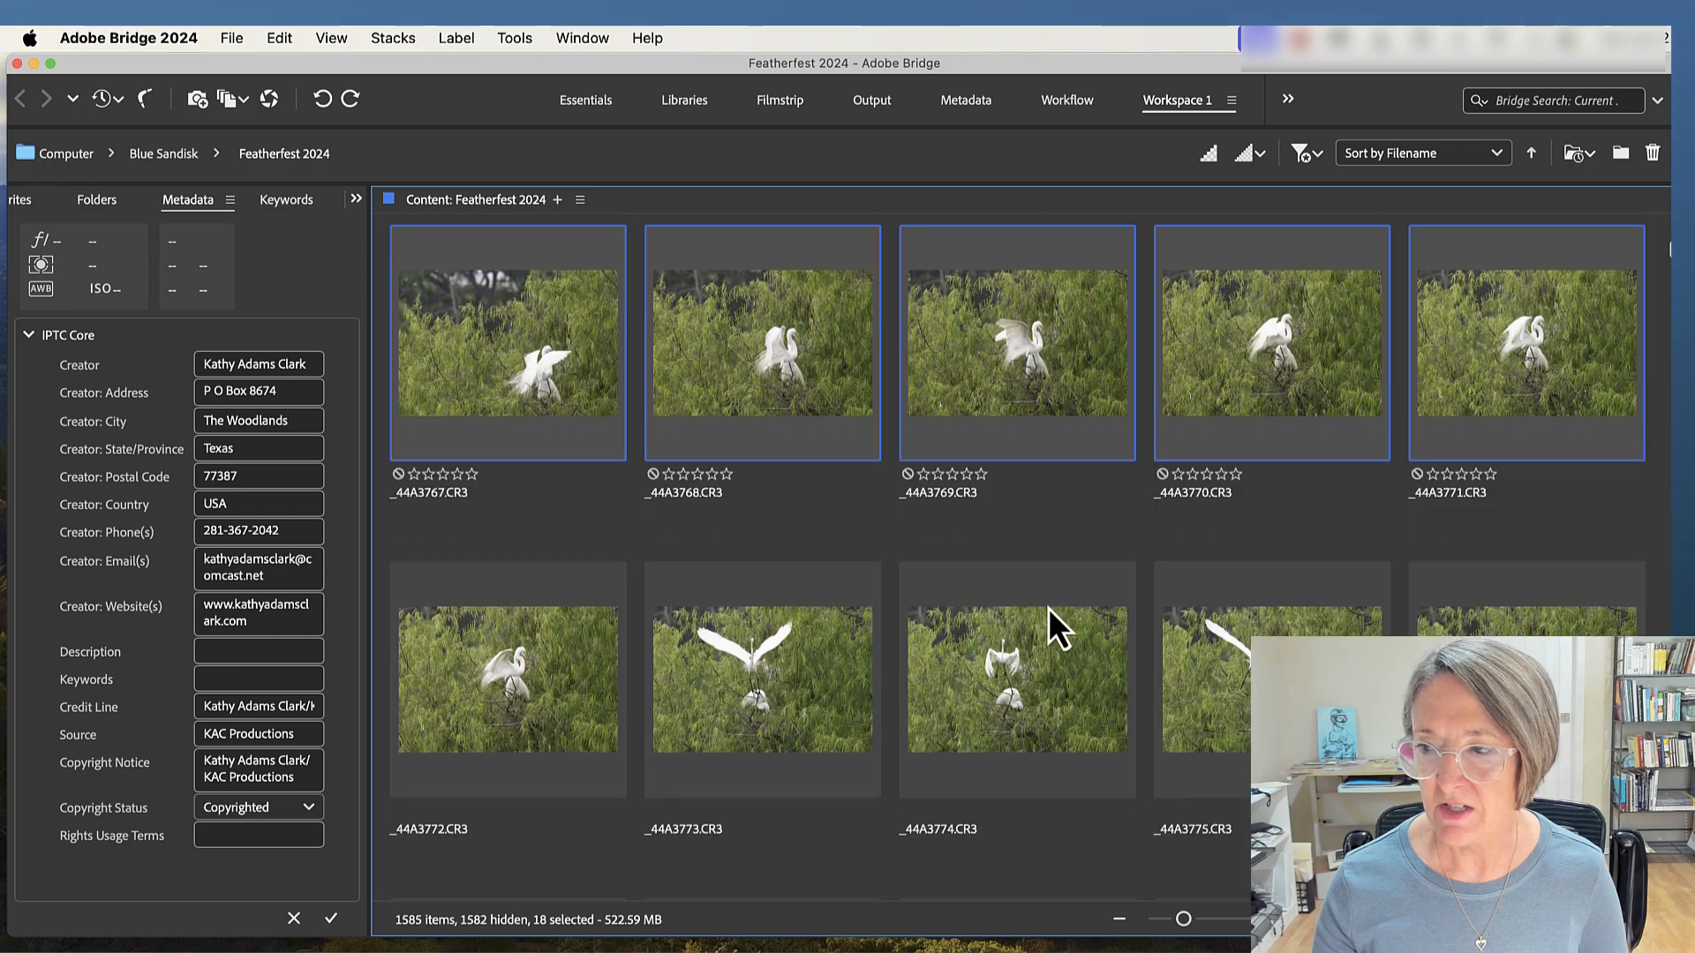
pyautogui.keyDown('super'); pyautogui.click(554, 685); pyautogui.keyUp('super')
pyautogui.keyDown('super'); pyautogui.click(743, 679); pyautogui.keyUp('super')
pyautogui.keyDown('super'); pyautogui.click(997, 686); pyautogui.keyUp('super')
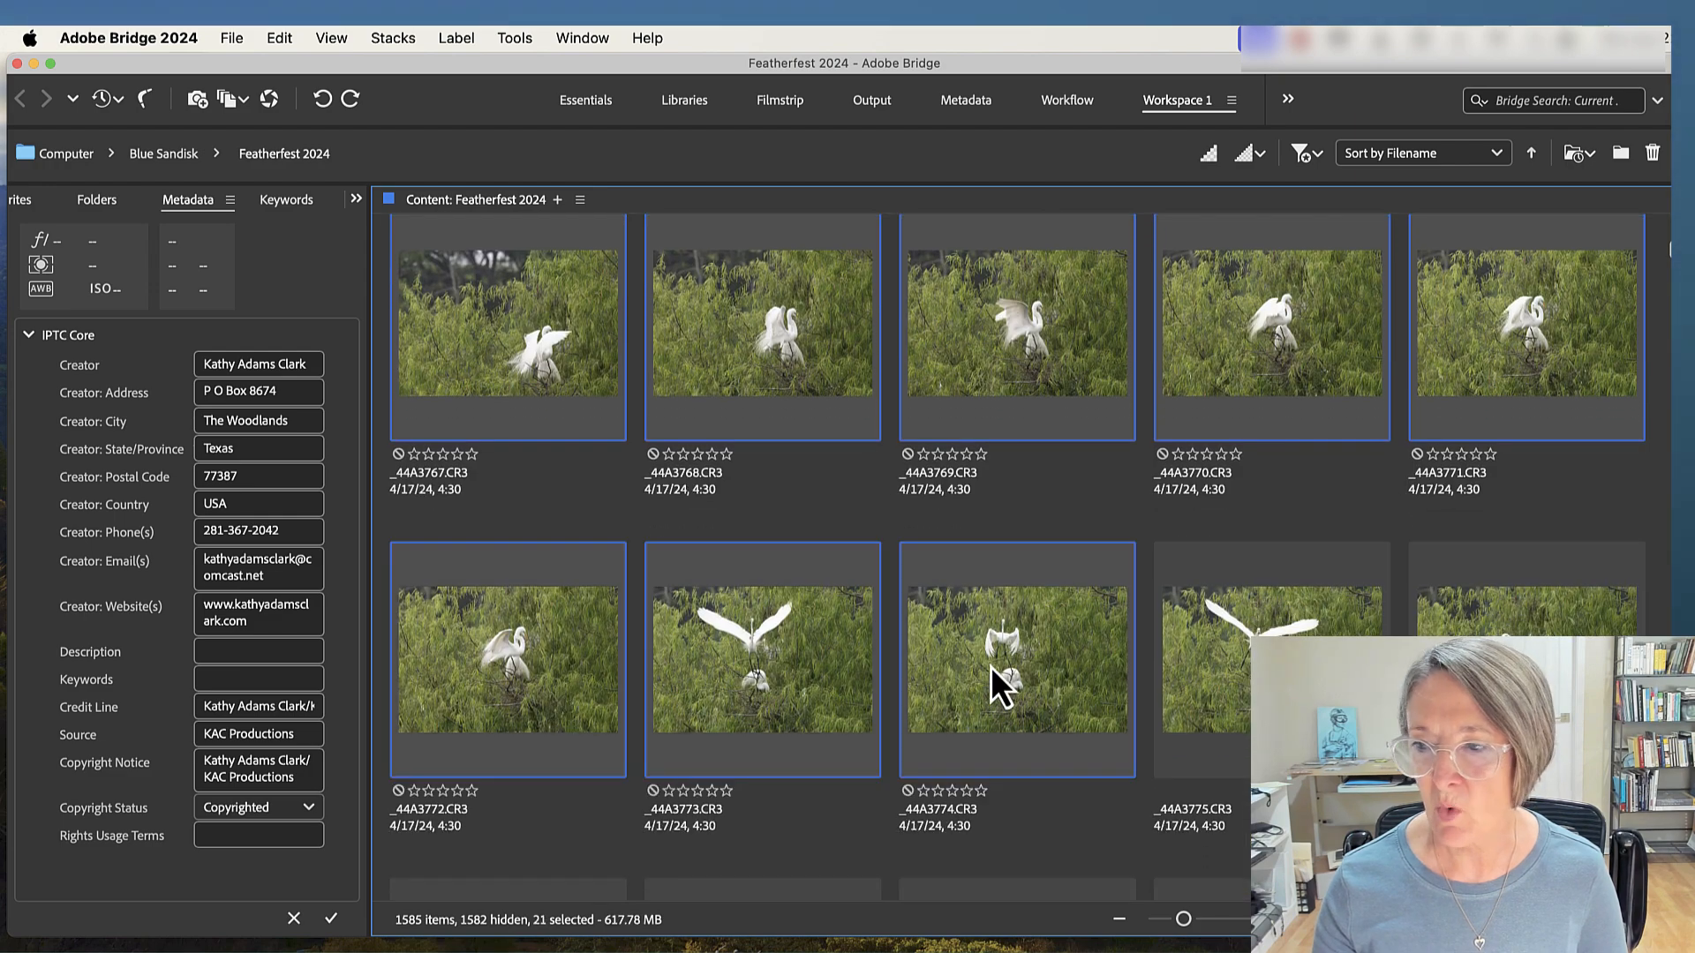
pyautogui.keyDown('super'); pyautogui.click(1221, 660); pyautogui.keyUp('super')
pyautogui.keyDown('super'); pyautogui.click(1519, 600); pyautogui.keyUp('super')
# - Add the ten egret photos _44A3777.CR3 through _44A3786.CR3 to the selection
pyautogui.scroll(-4, 1519, 599)
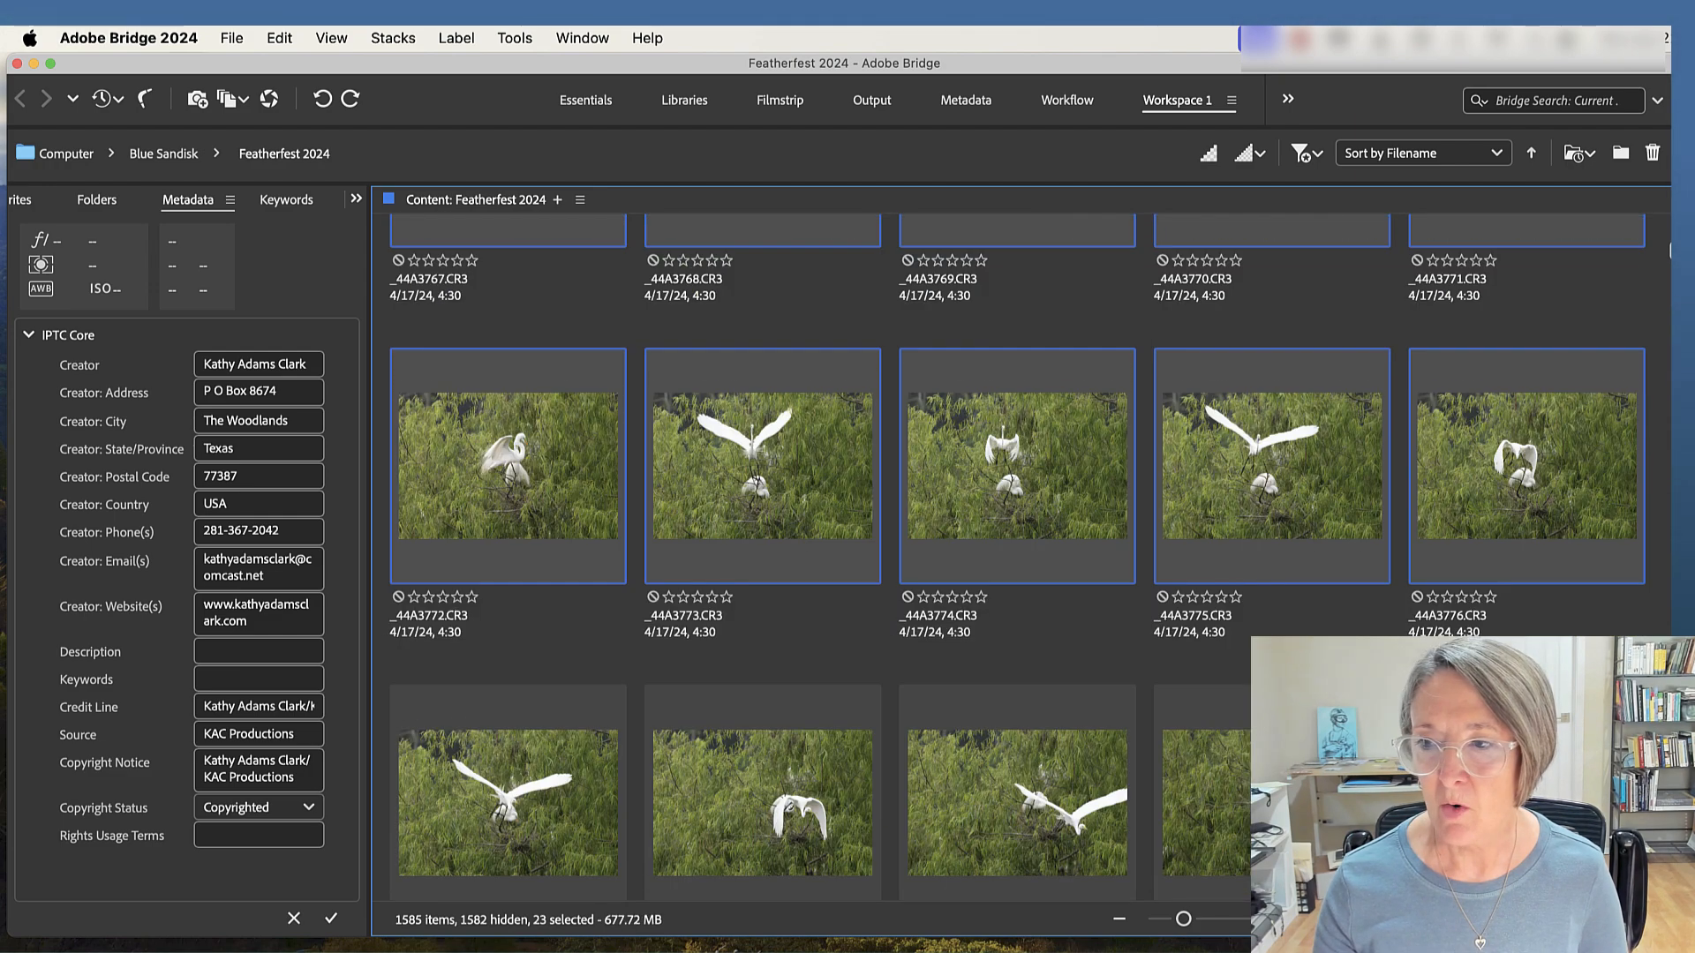
pyautogui.scroll(-5, 401, 374)
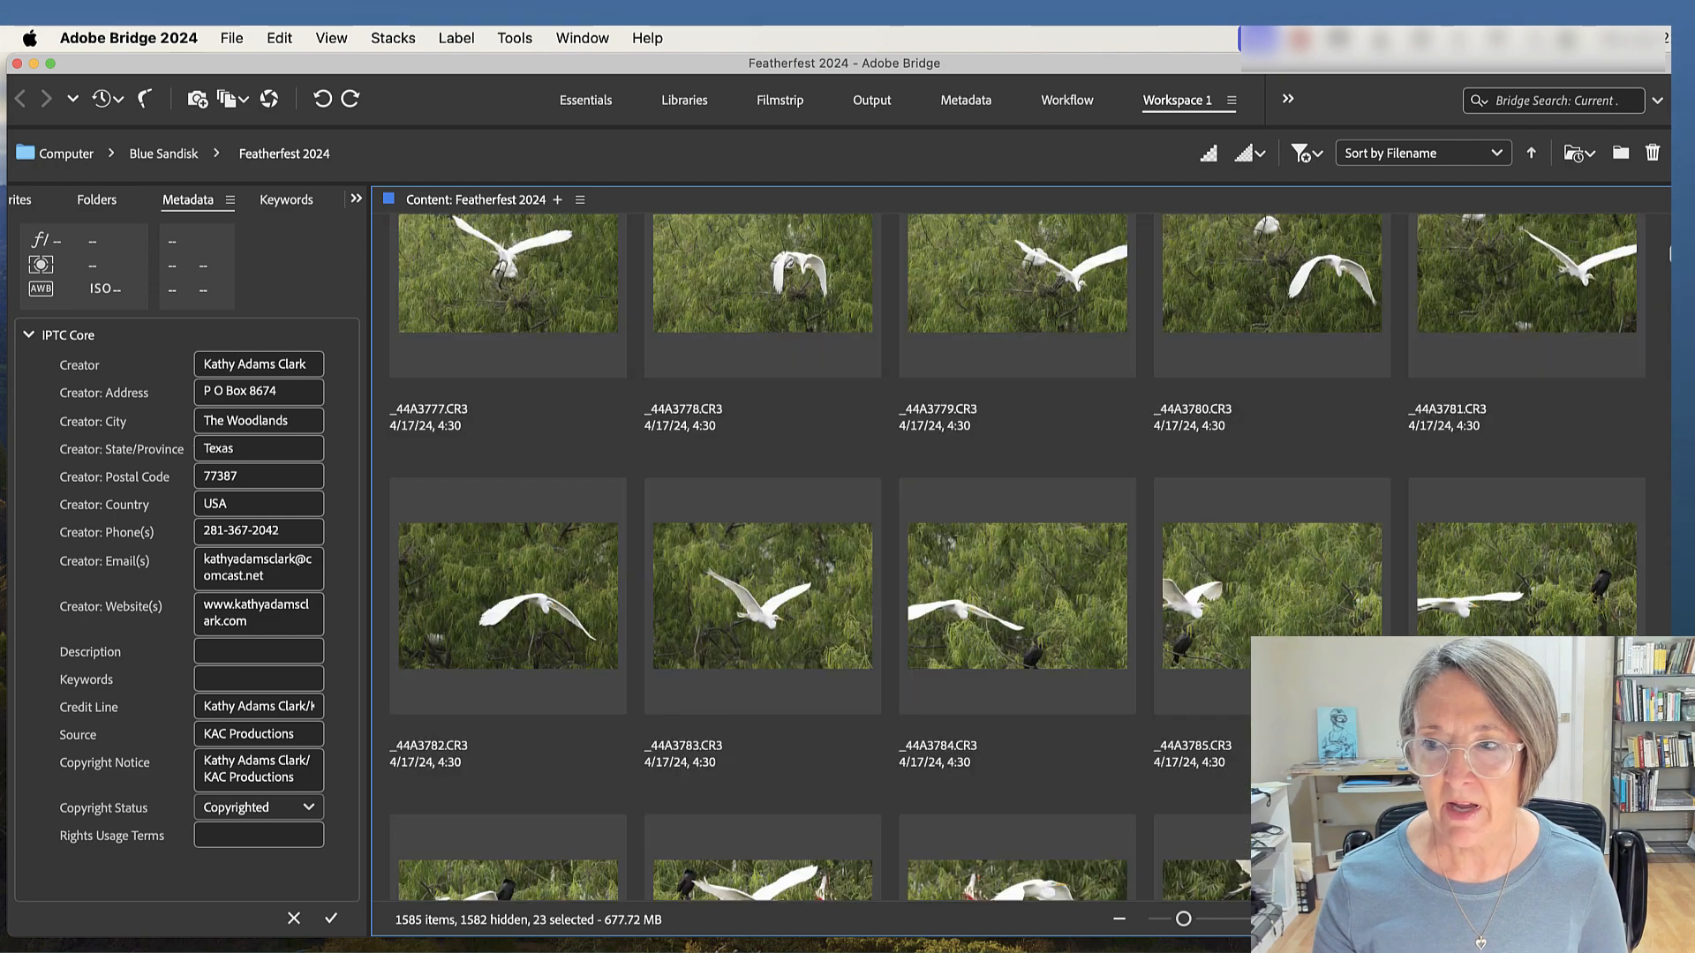
pyautogui.keyDown('super'); pyautogui.click(480, 295); pyautogui.keyUp('super')
pyautogui.keyDown('super'); pyautogui.click(743, 271); pyautogui.keyUp('super')
pyautogui.keyDown('super'); pyautogui.click(1013, 285); pyautogui.keyUp('super')
pyautogui.keyDown('super'); pyautogui.click(1268, 291); pyautogui.keyUp('super')
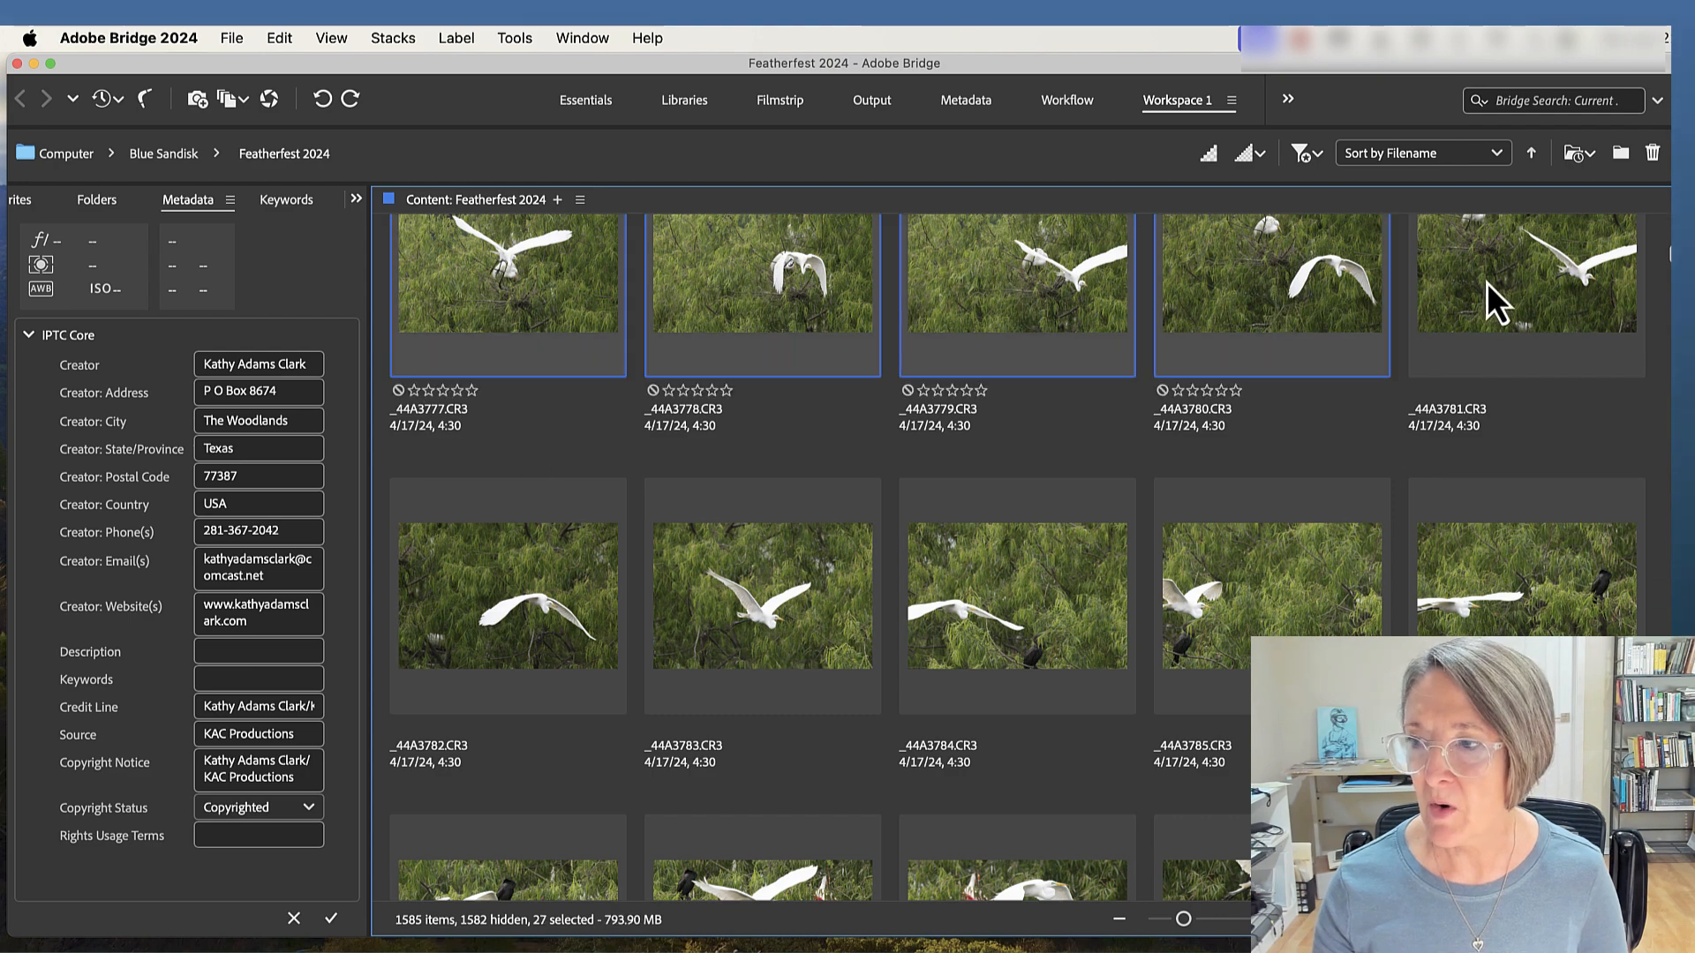
pyautogui.keyDown('super'); pyautogui.click(1489, 291); pyautogui.keyUp('super')
pyautogui.keyDown('super'); pyautogui.click(1487, 530); pyautogui.keyUp('super')
pyautogui.keyDown('super'); pyautogui.click(1257, 603); pyautogui.keyUp('super')
pyautogui.keyDown('super'); pyautogui.click(1002, 606); pyautogui.keyUp('super')
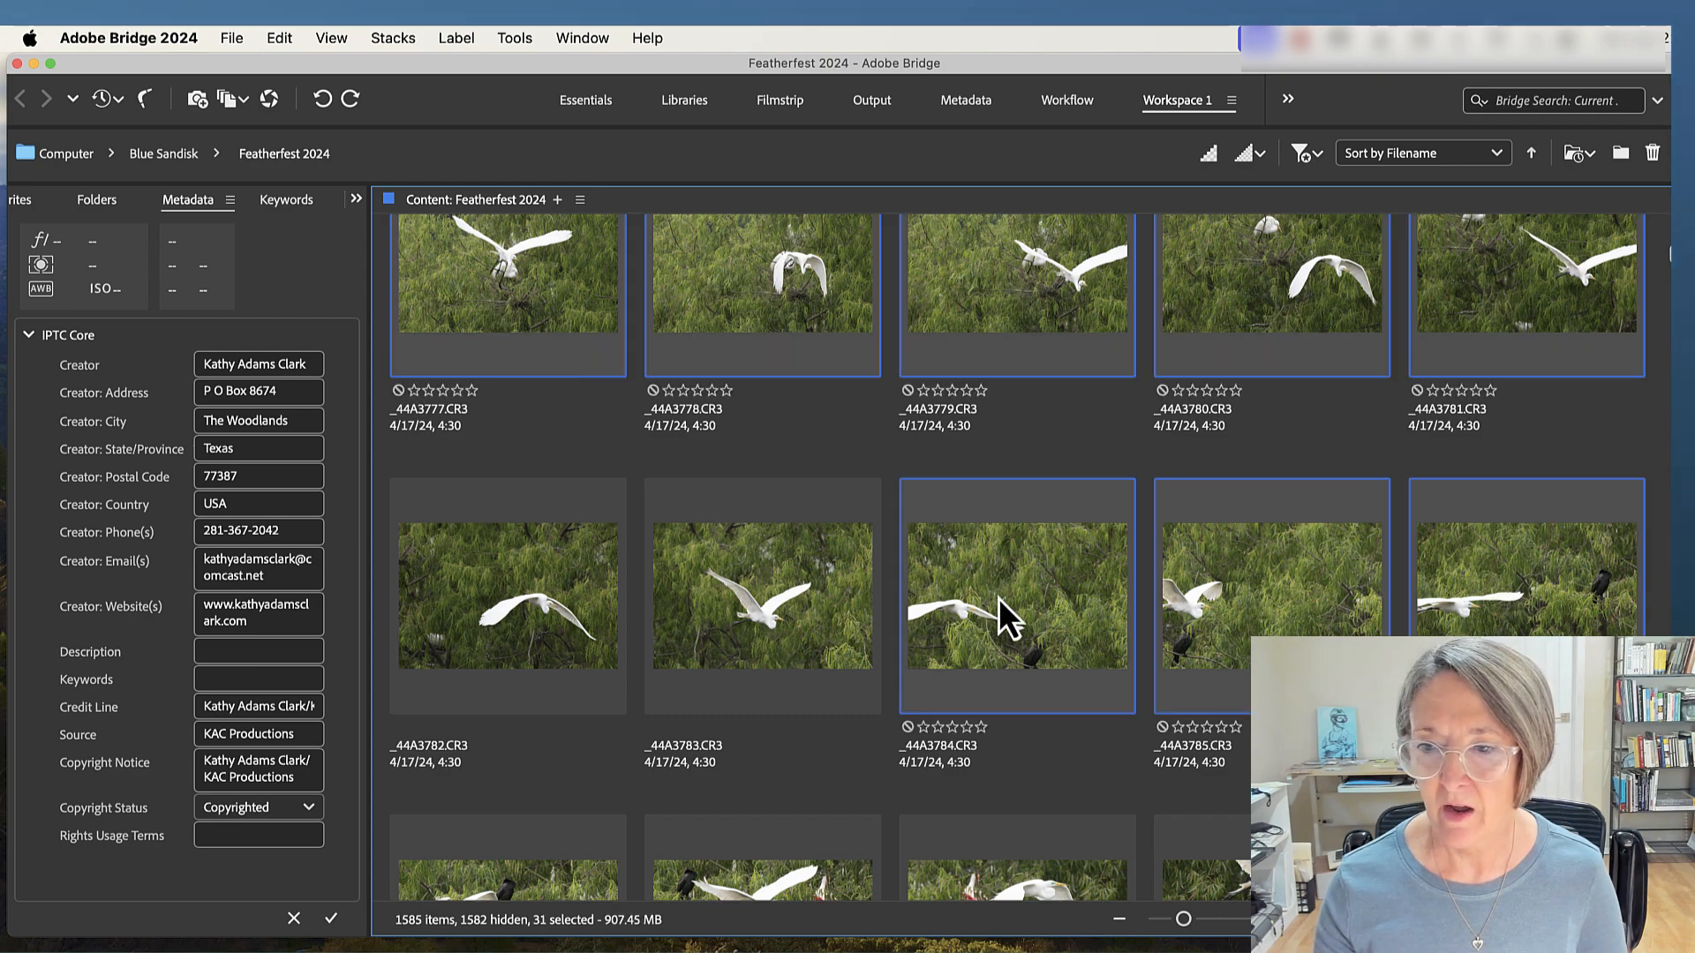
pyautogui.keyDown('super'); pyautogui.click(765, 587); pyautogui.keyUp('super')
pyautogui.keyDown('super'); pyautogui.click(548, 580); pyautogui.keyUp('super')
# - Add the egret photos _44A3787.CR3 through _44A3791.CR3 to the selection
pyautogui.scroll(-3, 547, 580)
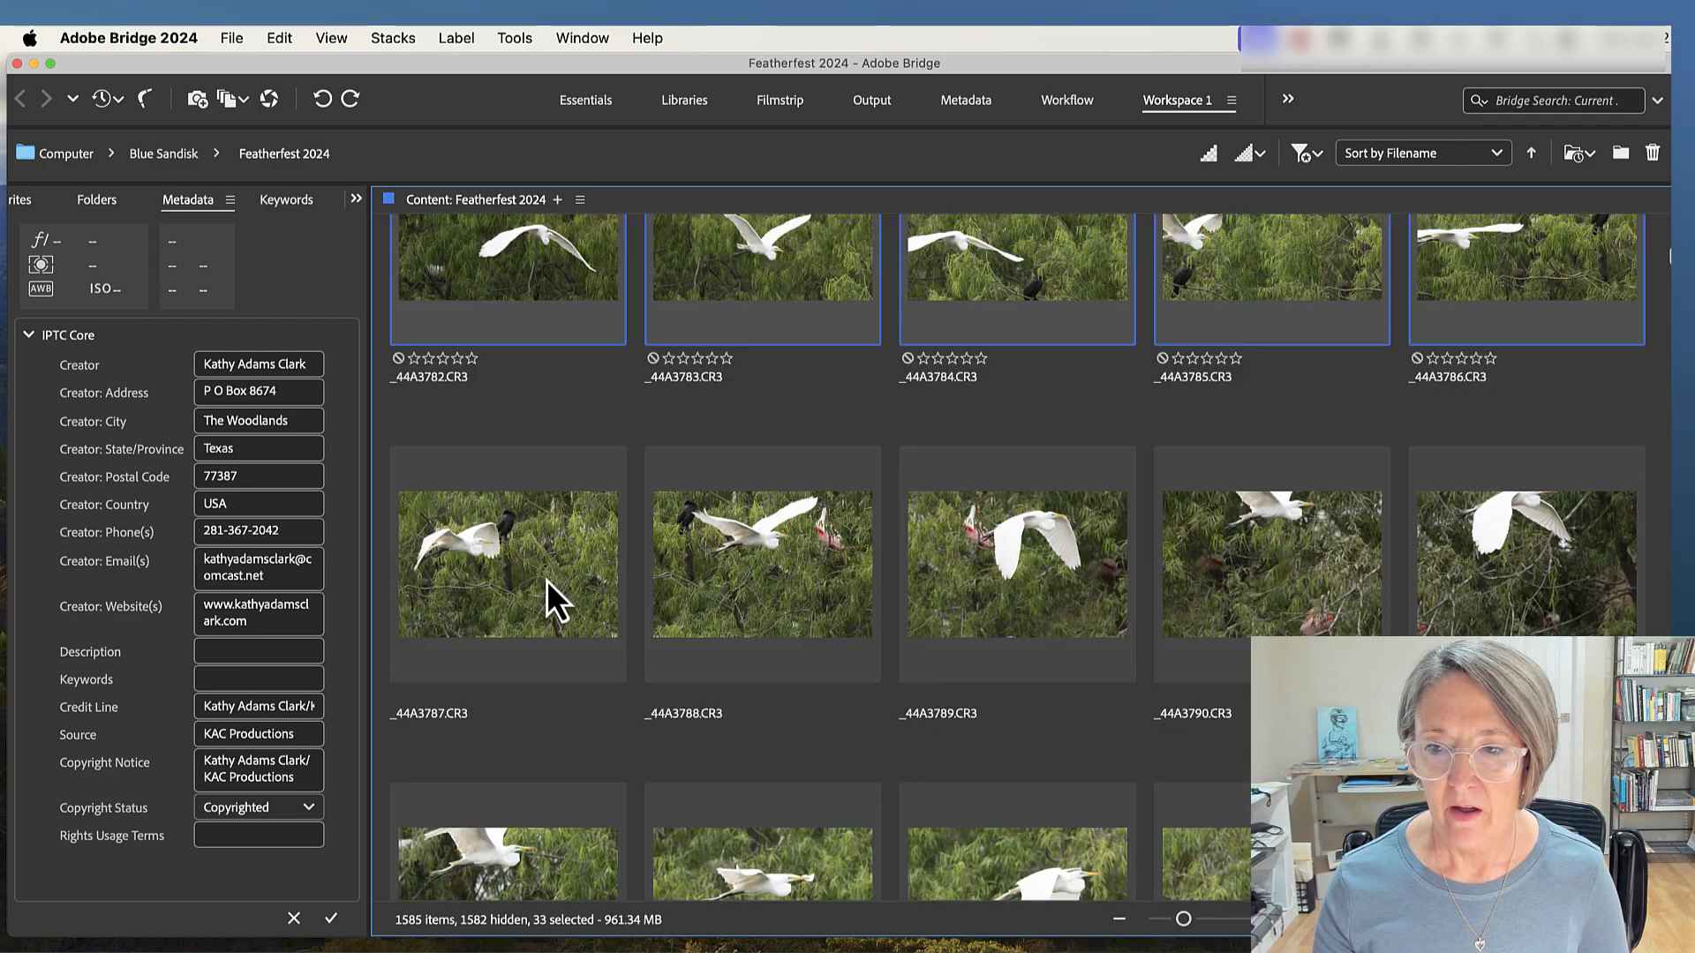
pyautogui.scroll(-2, 547, 581)
pyautogui.keyDown('super'); pyautogui.click(525, 441); pyautogui.keyUp('super')
pyautogui.keyDown('super'); pyautogui.click(757, 446); pyautogui.keyUp('super')
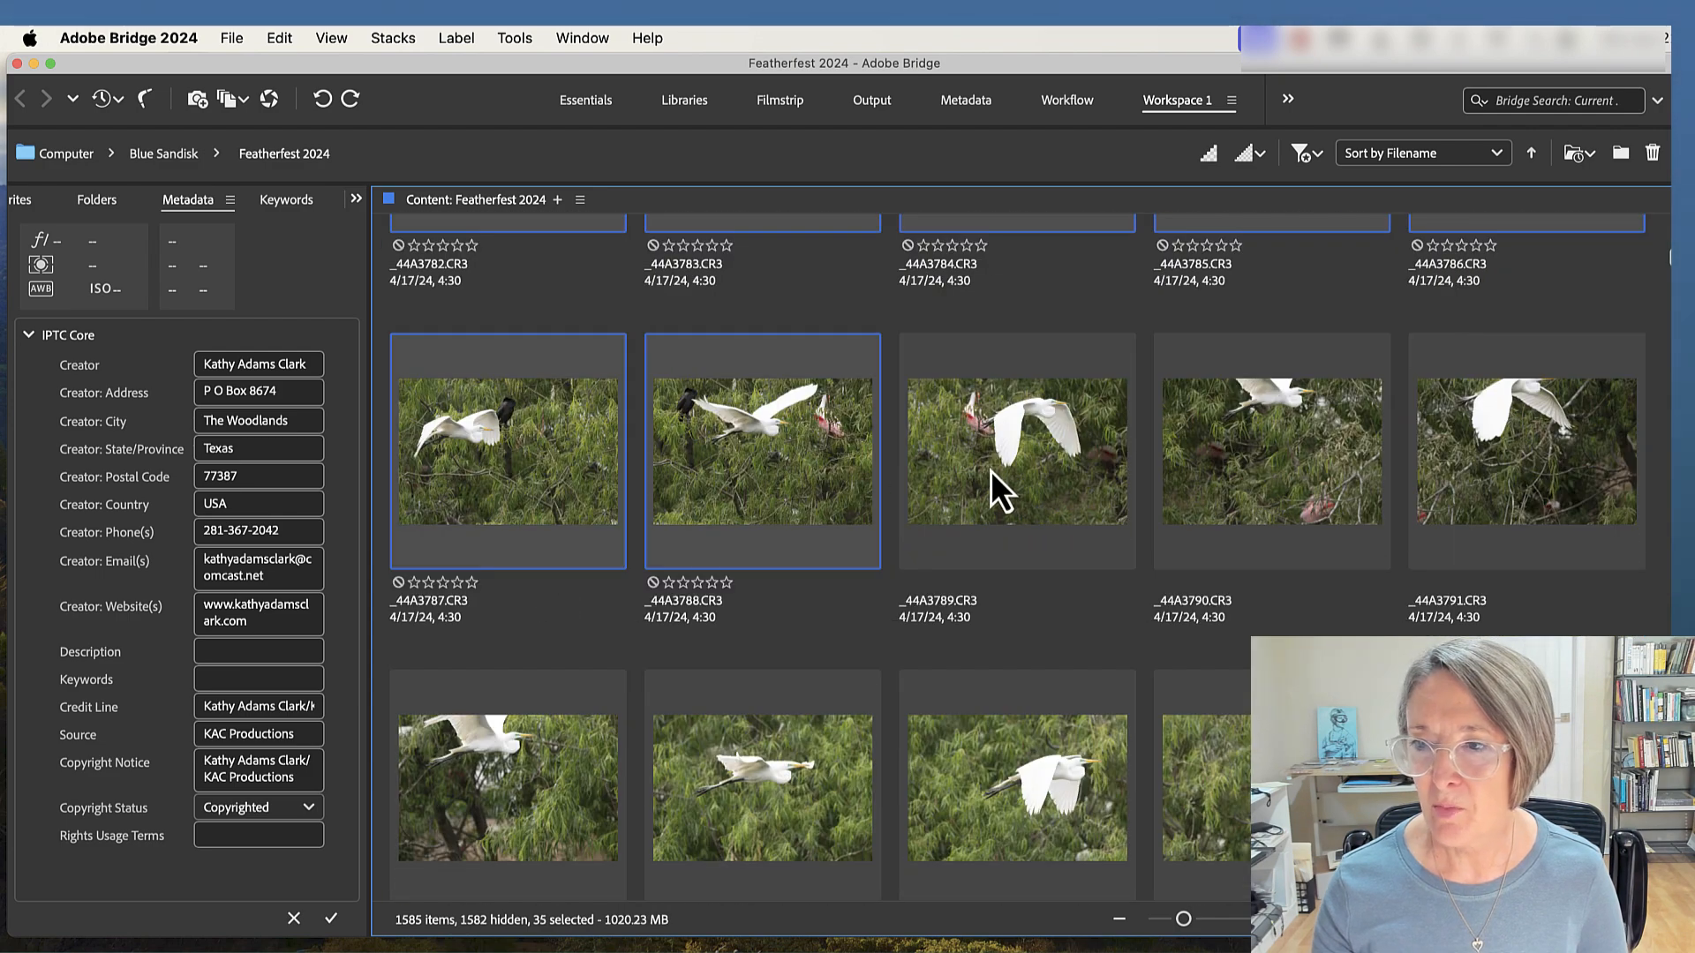
pyautogui.keyDown('super'); pyautogui.click(991, 469); pyautogui.keyUp('super')
pyautogui.keyDown('super'); pyautogui.click(1254, 467); pyautogui.keyUp('super')
pyautogui.keyDown('super'); pyautogui.click(1500, 477); pyautogui.keyUp('super')
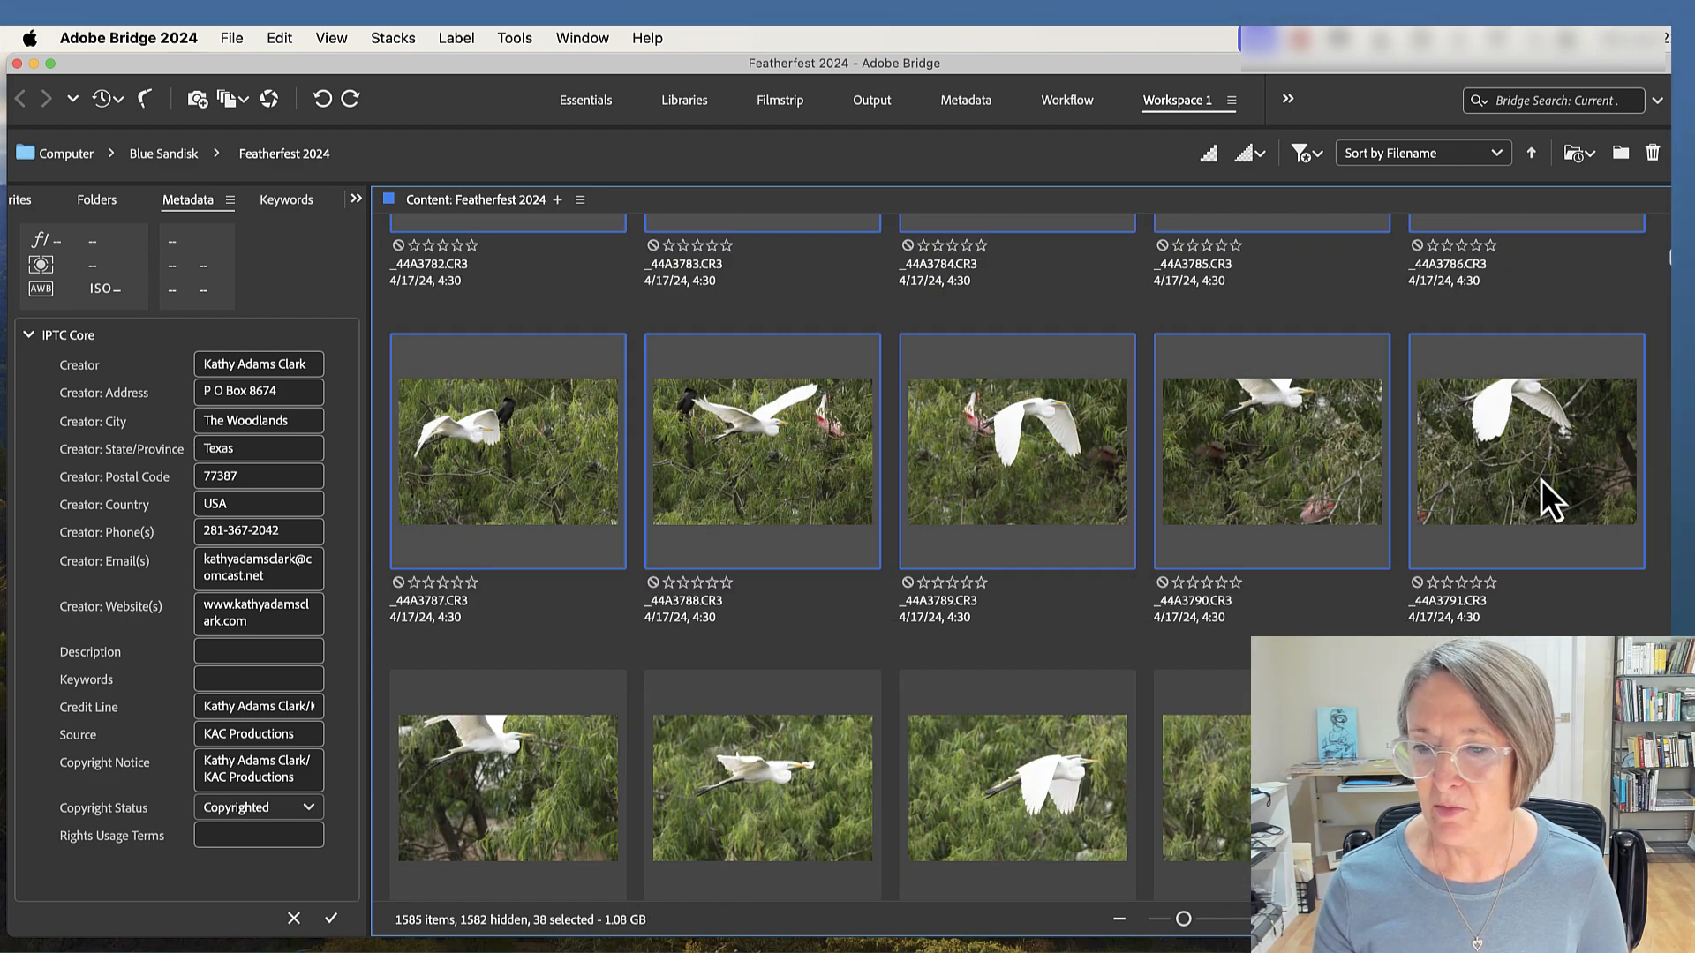
# - Add the egret photos _44A3792.CR3 through _44A3796.CR3 to the selection
pyautogui.keyDown('super'); pyautogui.click(514, 746); pyautogui.keyUp('super')
pyautogui.keyDown('super'); pyautogui.click(738, 749); pyautogui.keyUp('super')
pyautogui.scroll(-1, 965, 764)
pyautogui.keyDown('super'); pyautogui.click(964, 764); pyautogui.keyUp('super')
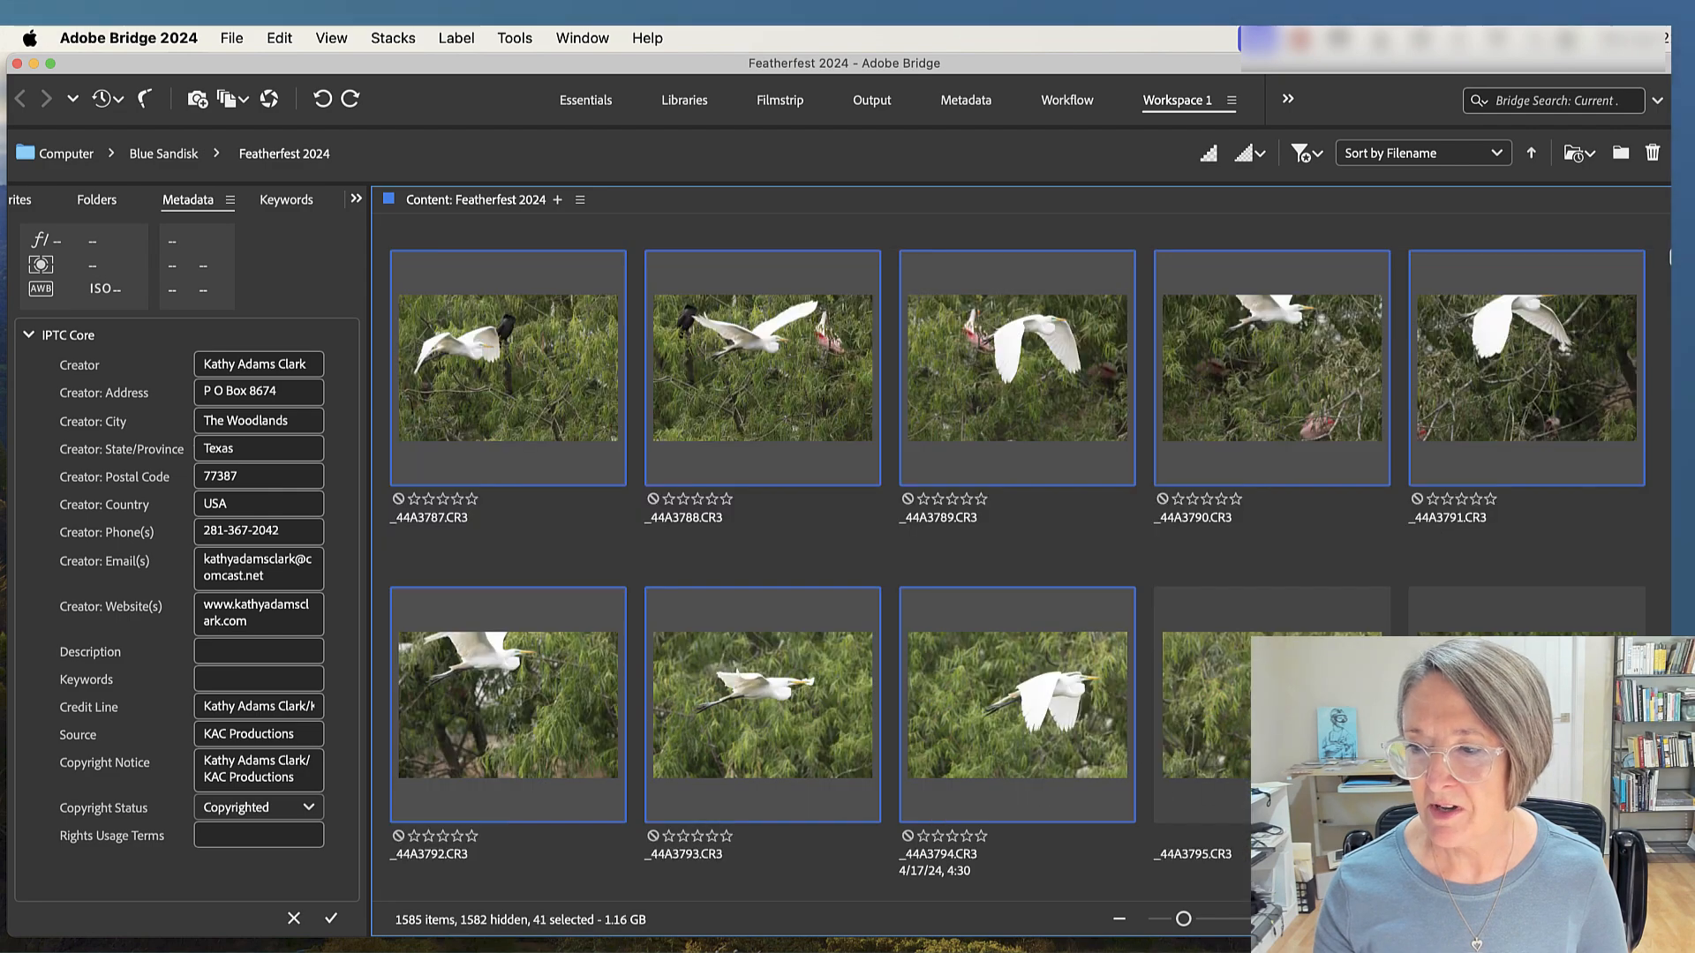
pyautogui.hotkey('shift', 'Right')
pyautogui.hotkey('shift', 'Right')
# - Add the egret photos _44A3797.CR3 through _44A3801.CR3 to the selection
pyautogui.scroll(-2, 913, 717)
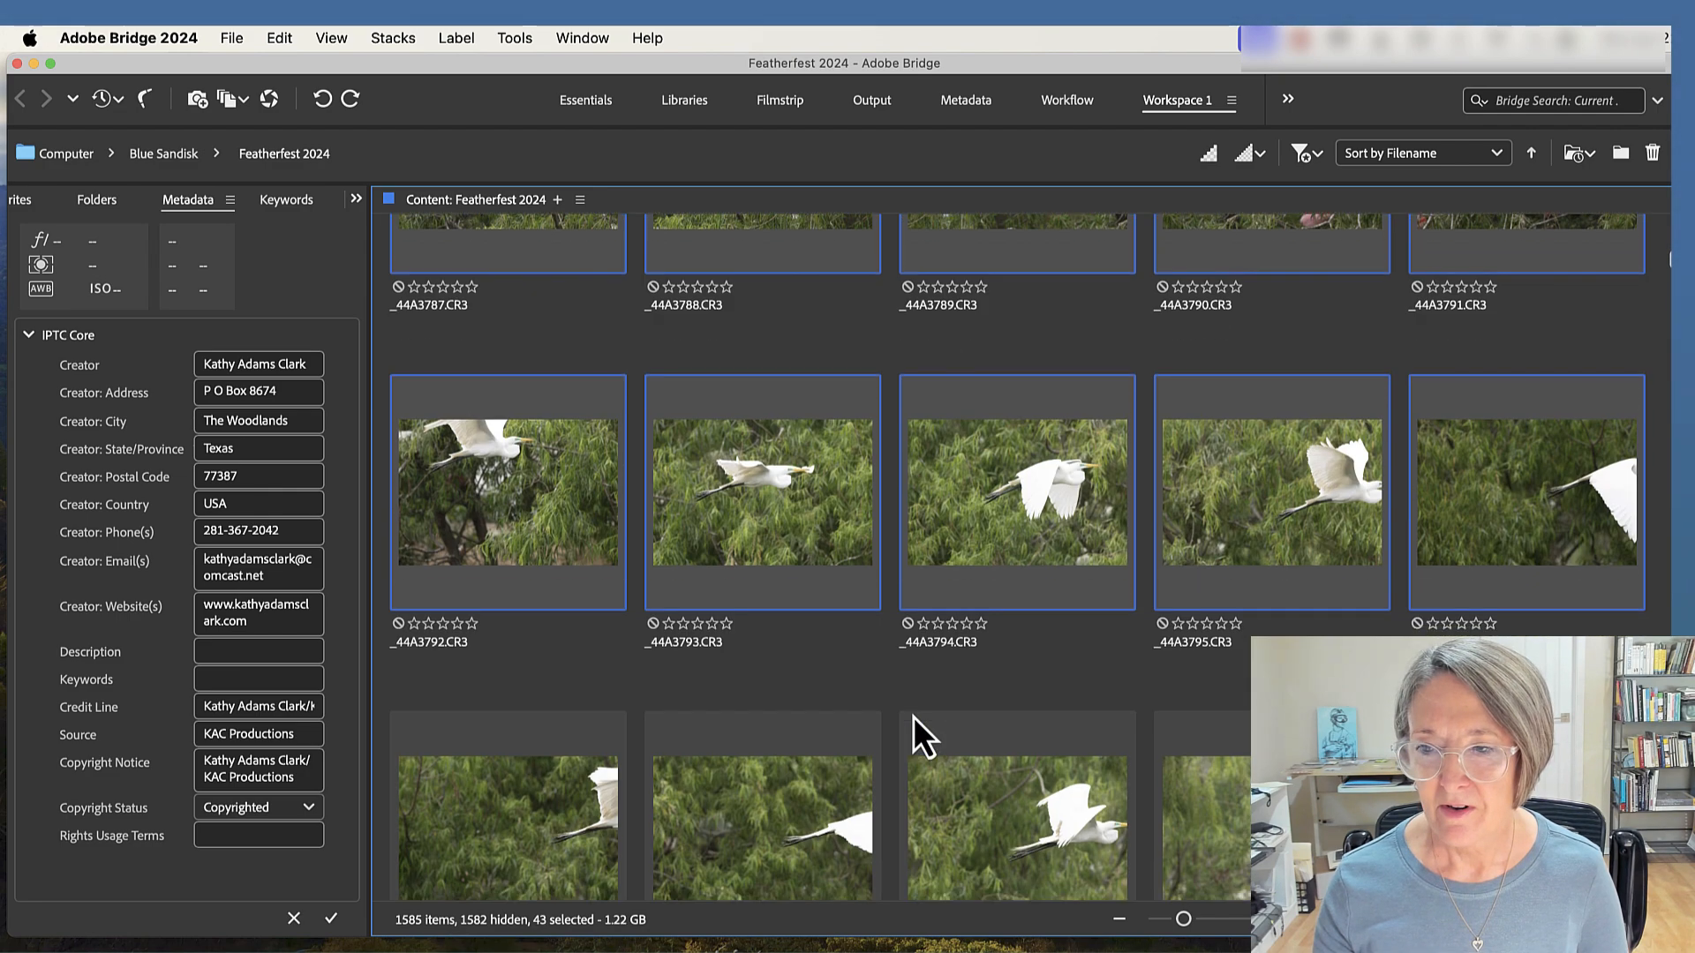
pyautogui.scroll(-3, 912, 717)
pyautogui.keyDown('super'); pyautogui.click(562, 557); pyautogui.keyUp('super')
pyautogui.keyDown('super'); pyautogui.click(843, 552); pyautogui.keyUp('super')
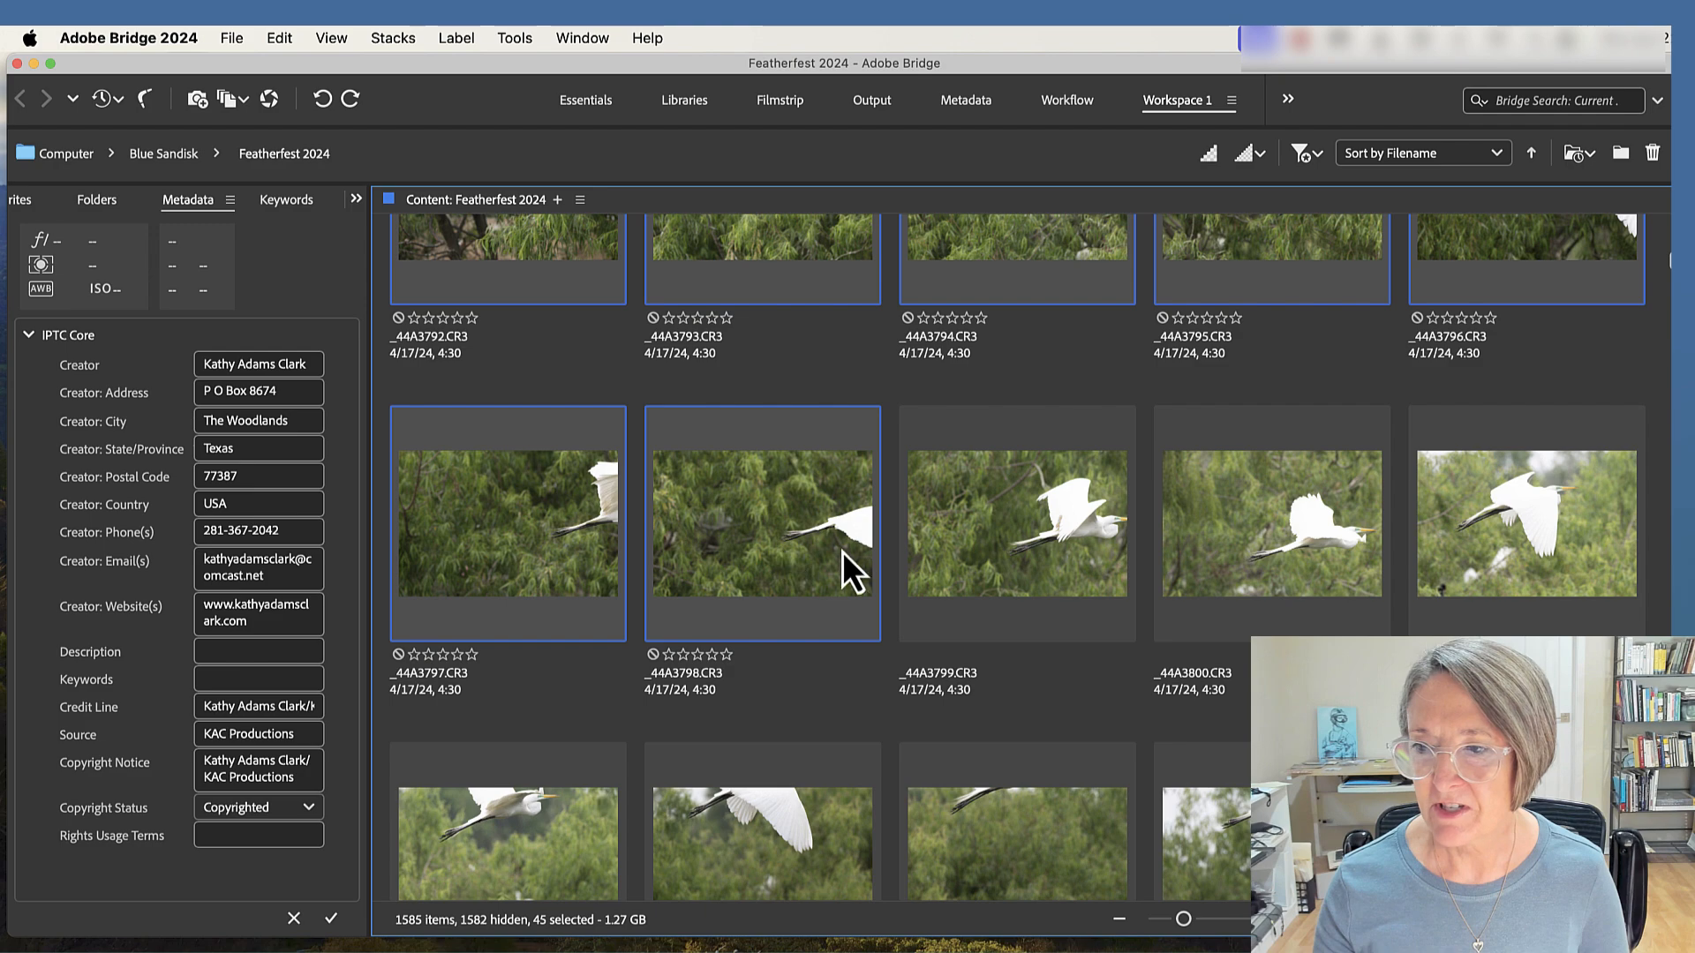
pyautogui.keyDown('super'); pyautogui.click(1099, 550); pyautogui.keyUp('super')
pyautogui.keyDown('super'); pyautogui.click(1274, 545); pyautogui.keyUp('super')
pyautogui.keyDown('super'); pyautogui.click(1507, 537); pyautogui.keyUp('super')
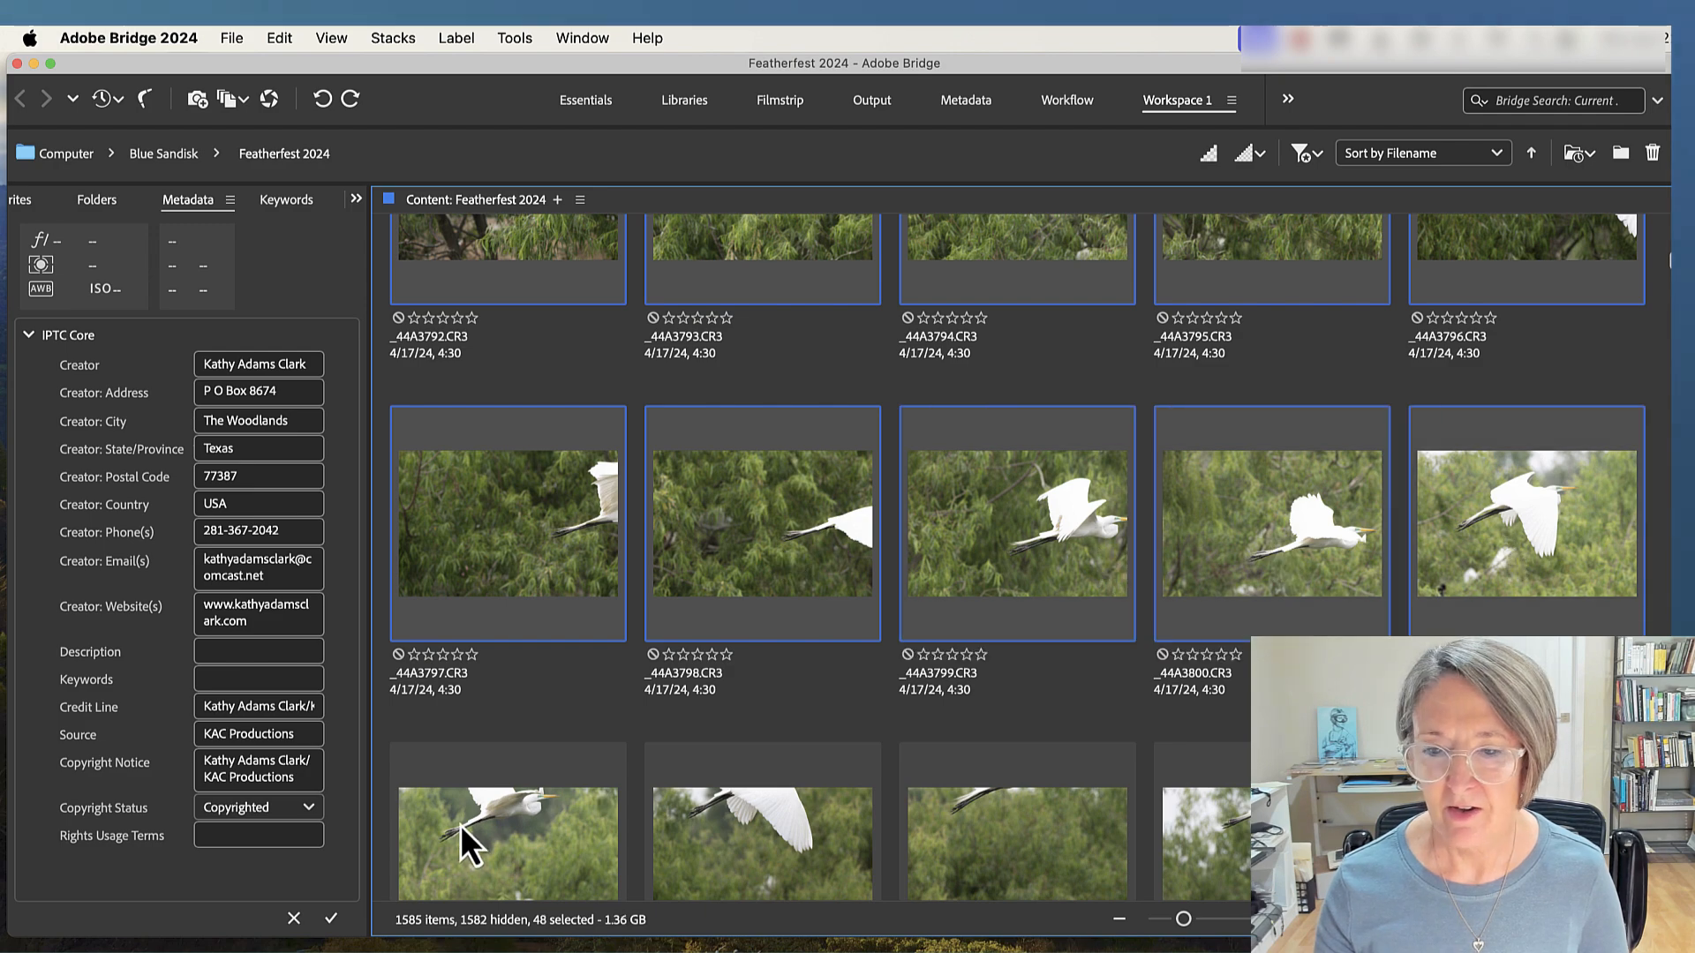
# - Add the egret photos _44A3802.CR3 through _44A3806.CR3 to the selection
pyautogui.keyDown('super'); pyautogui.click(571, 832); pyautogui.keyUp('super')
pyautogui.keyDown('super'); pyautogui.click(790, 830); pyautogui.keyUp('super')
pyautogui.keyDown('super'); pyautogui.click(1023, 825); pyautogui.keyUp('super')
pyautogui.scroll(-5, 1021, 824)
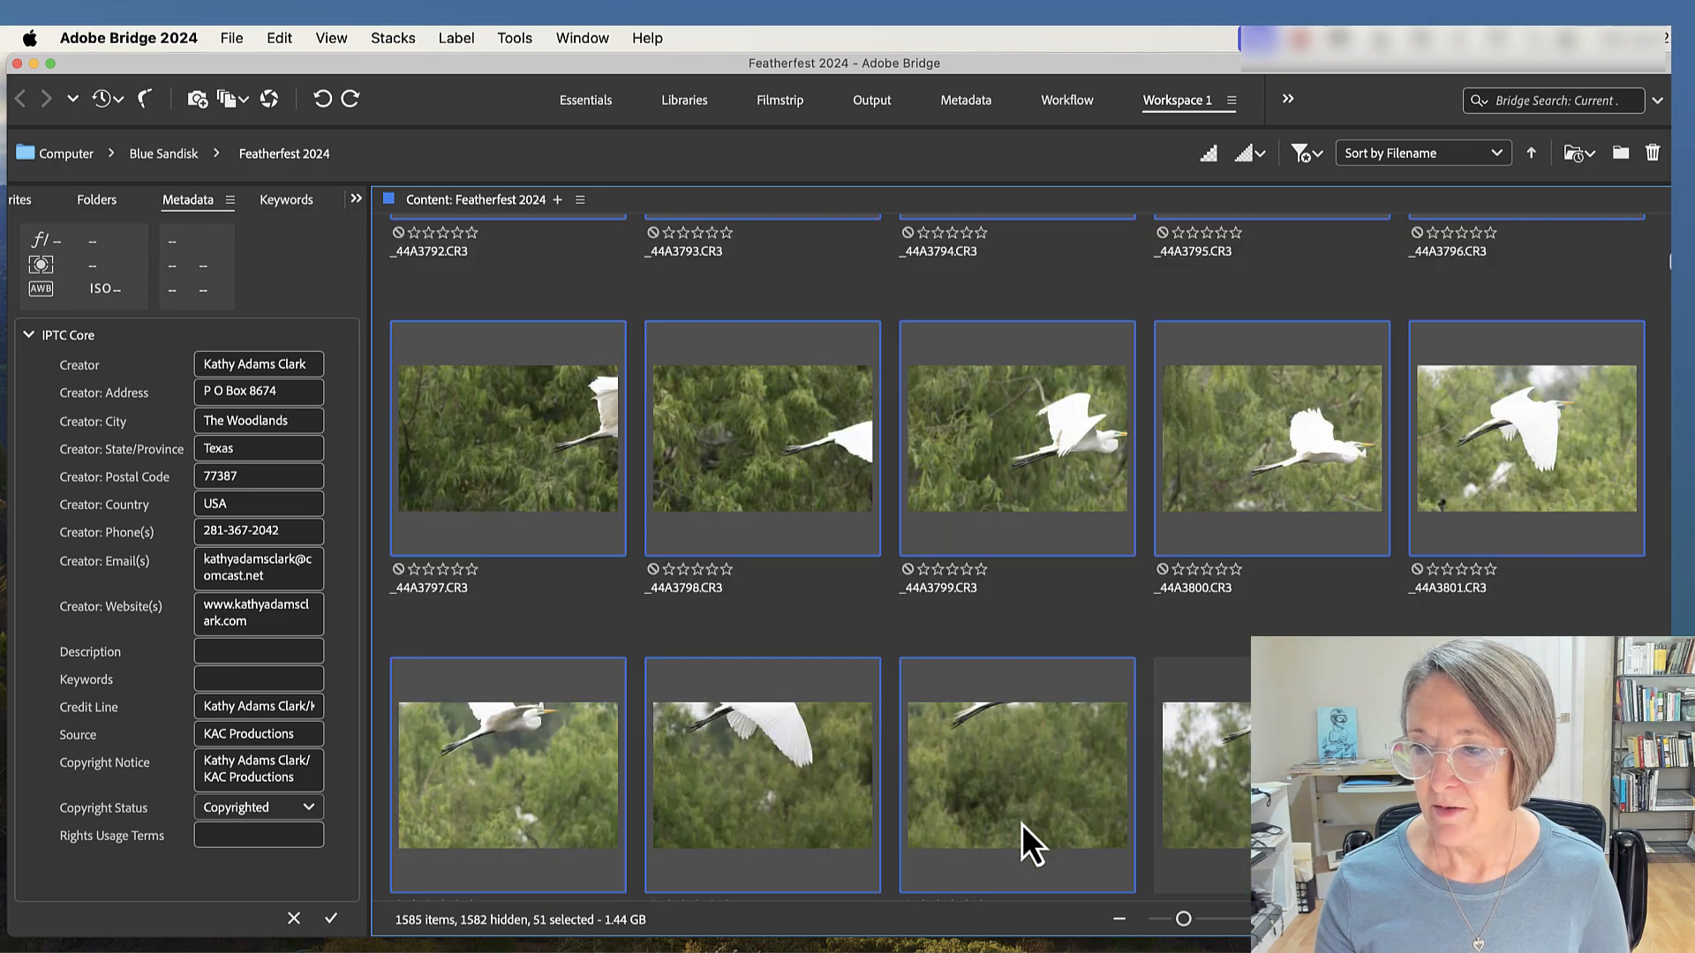
pyautogui.scroll(5, 1021, 823)
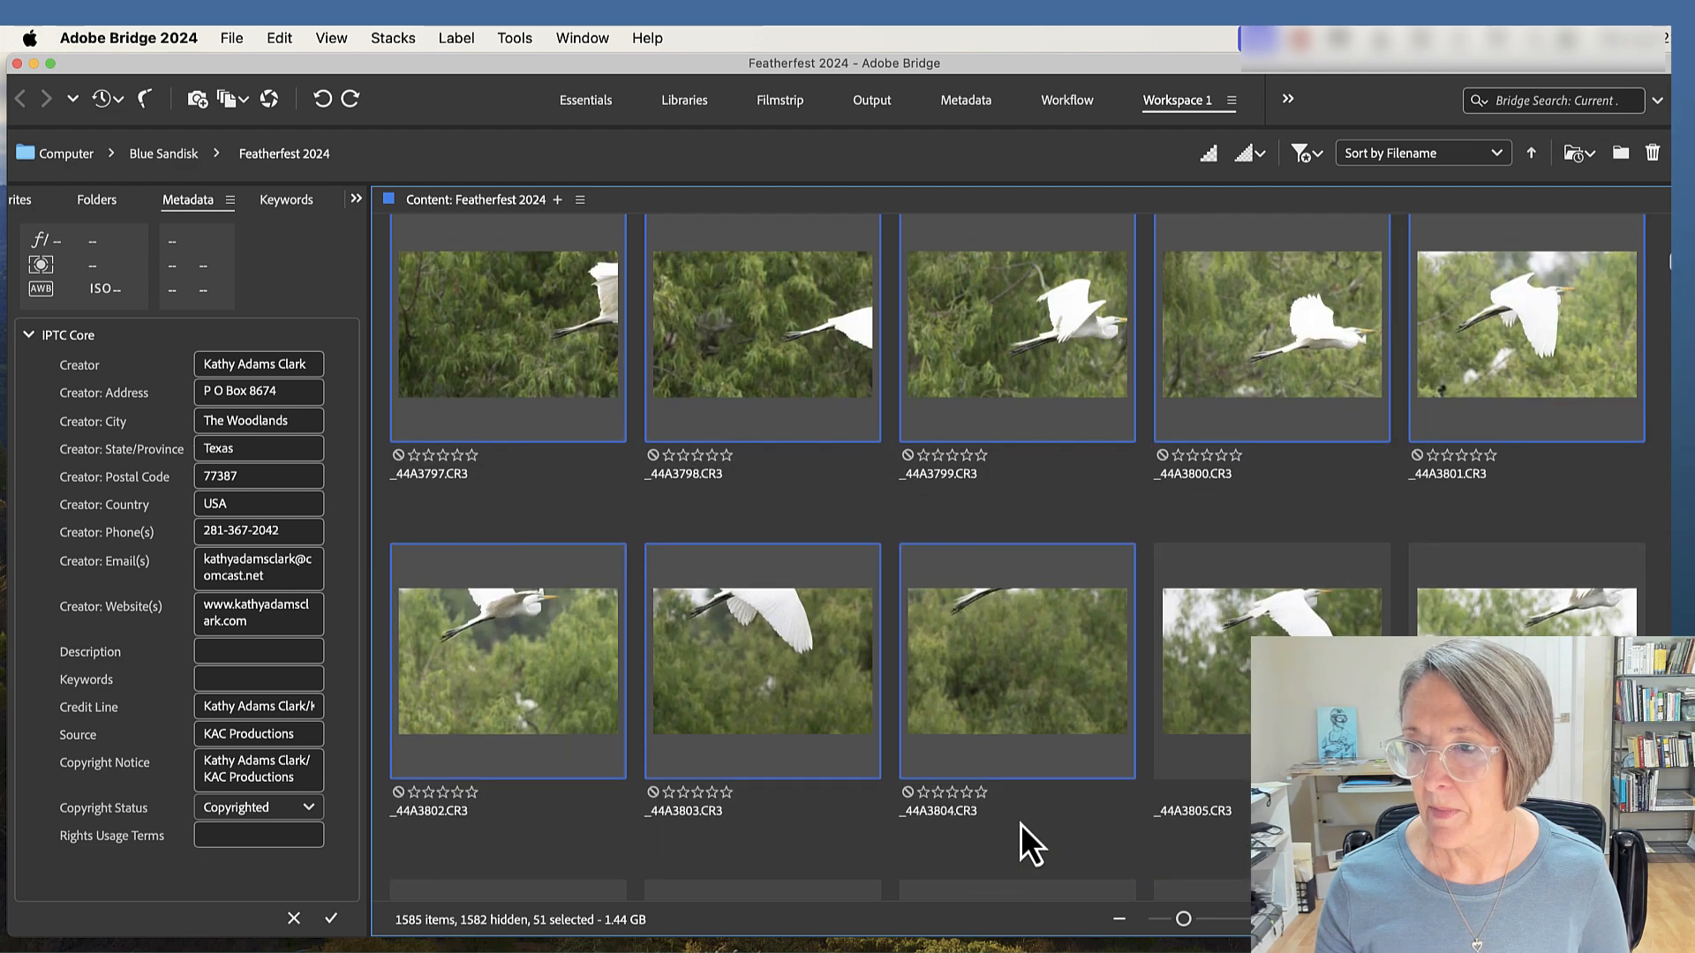
pyautogui.keyDown('super'); pyautogui.click(1227, 724); pyautogui.keyUp('super')
pyautogui.keyDown('super'); pyautogui.click(1493, 706); pyautogui.keyUp('super')
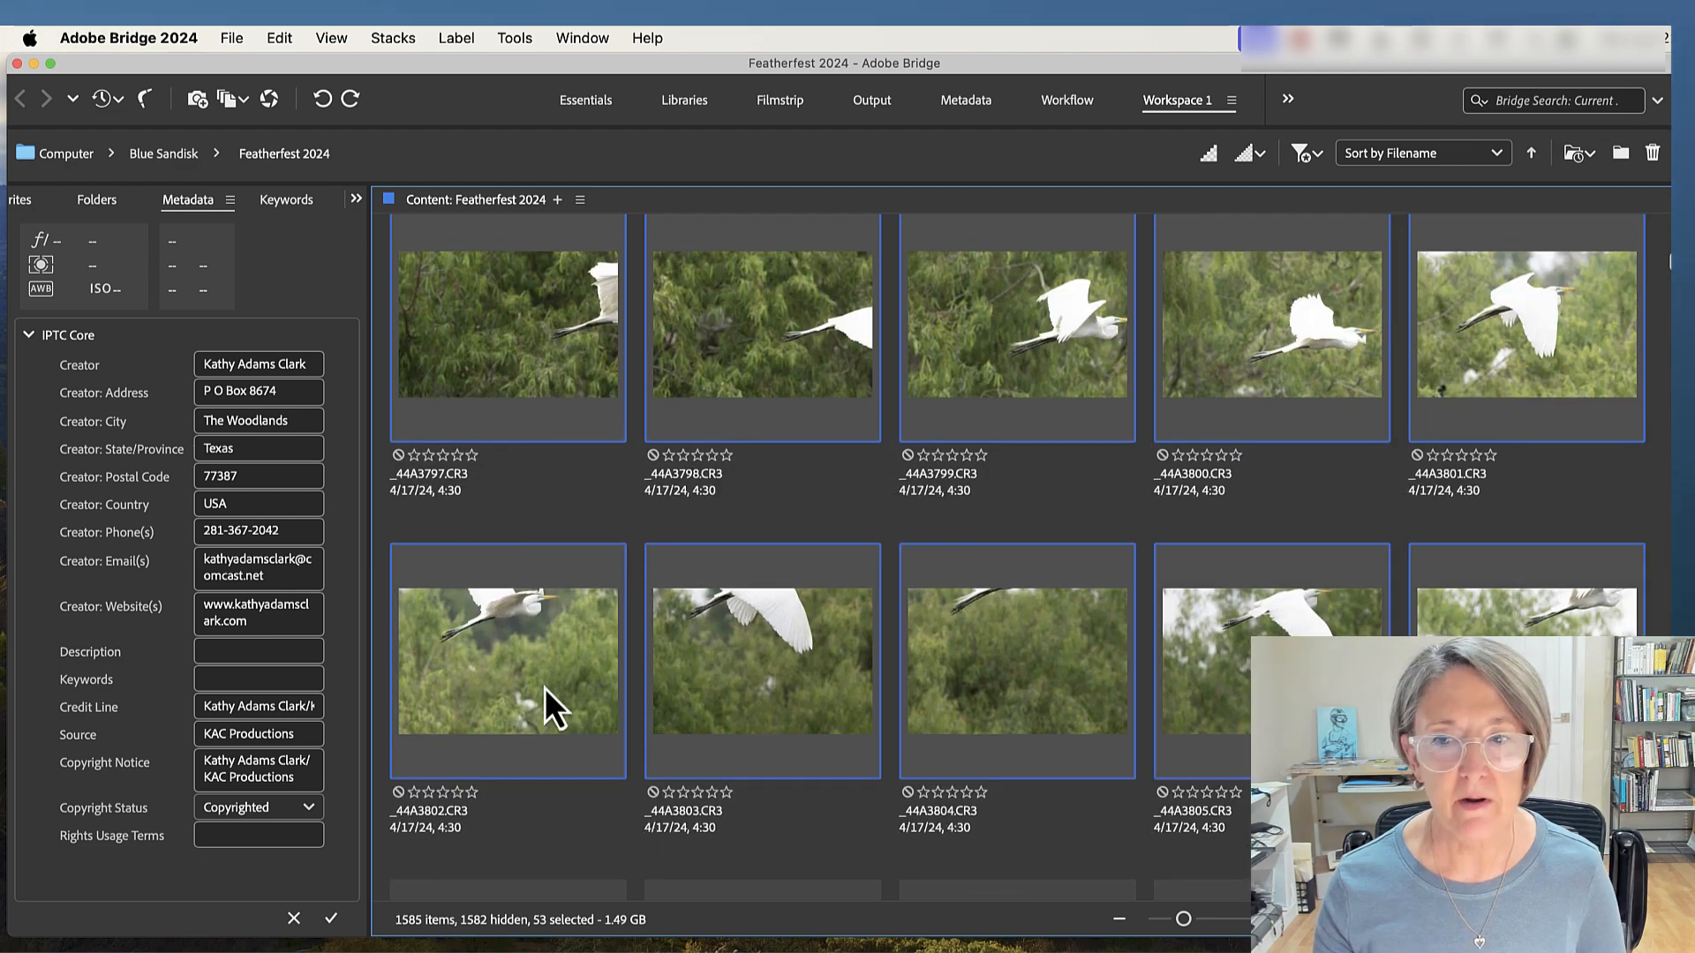
# - Batch rename the selected photos in the same folder with the texts Great egret and KAC and a four-digit sequence from 26
pyautogui.rightClick(469, 638)
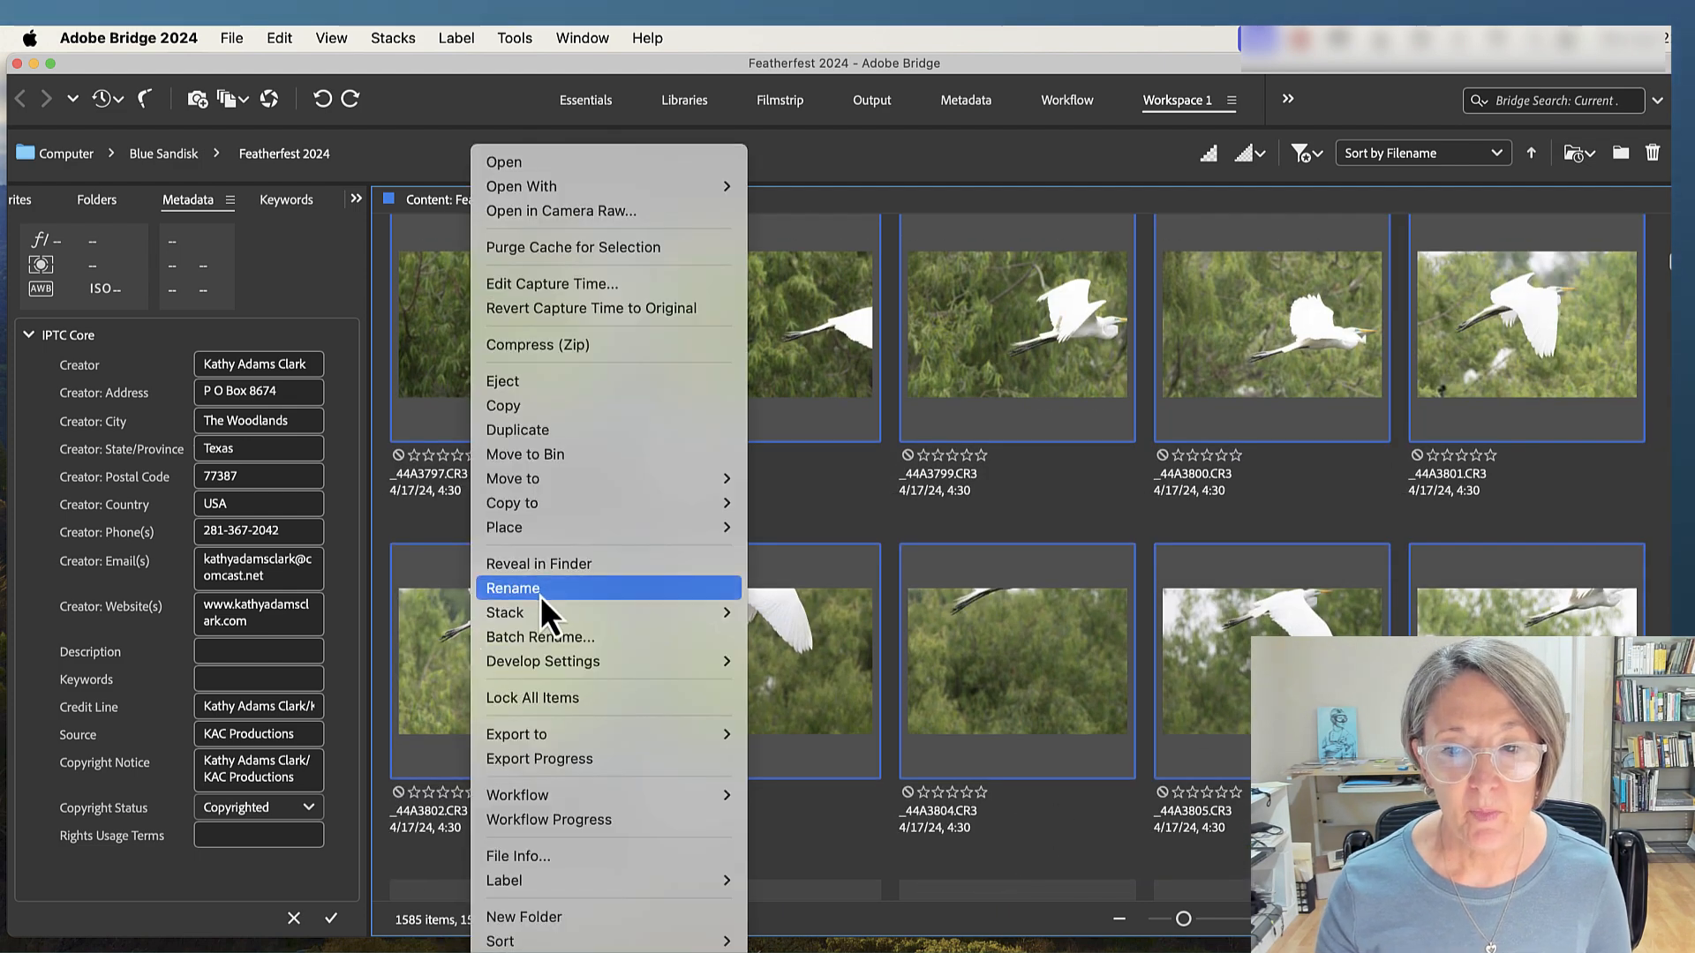
pyautogui.click(541, 637)
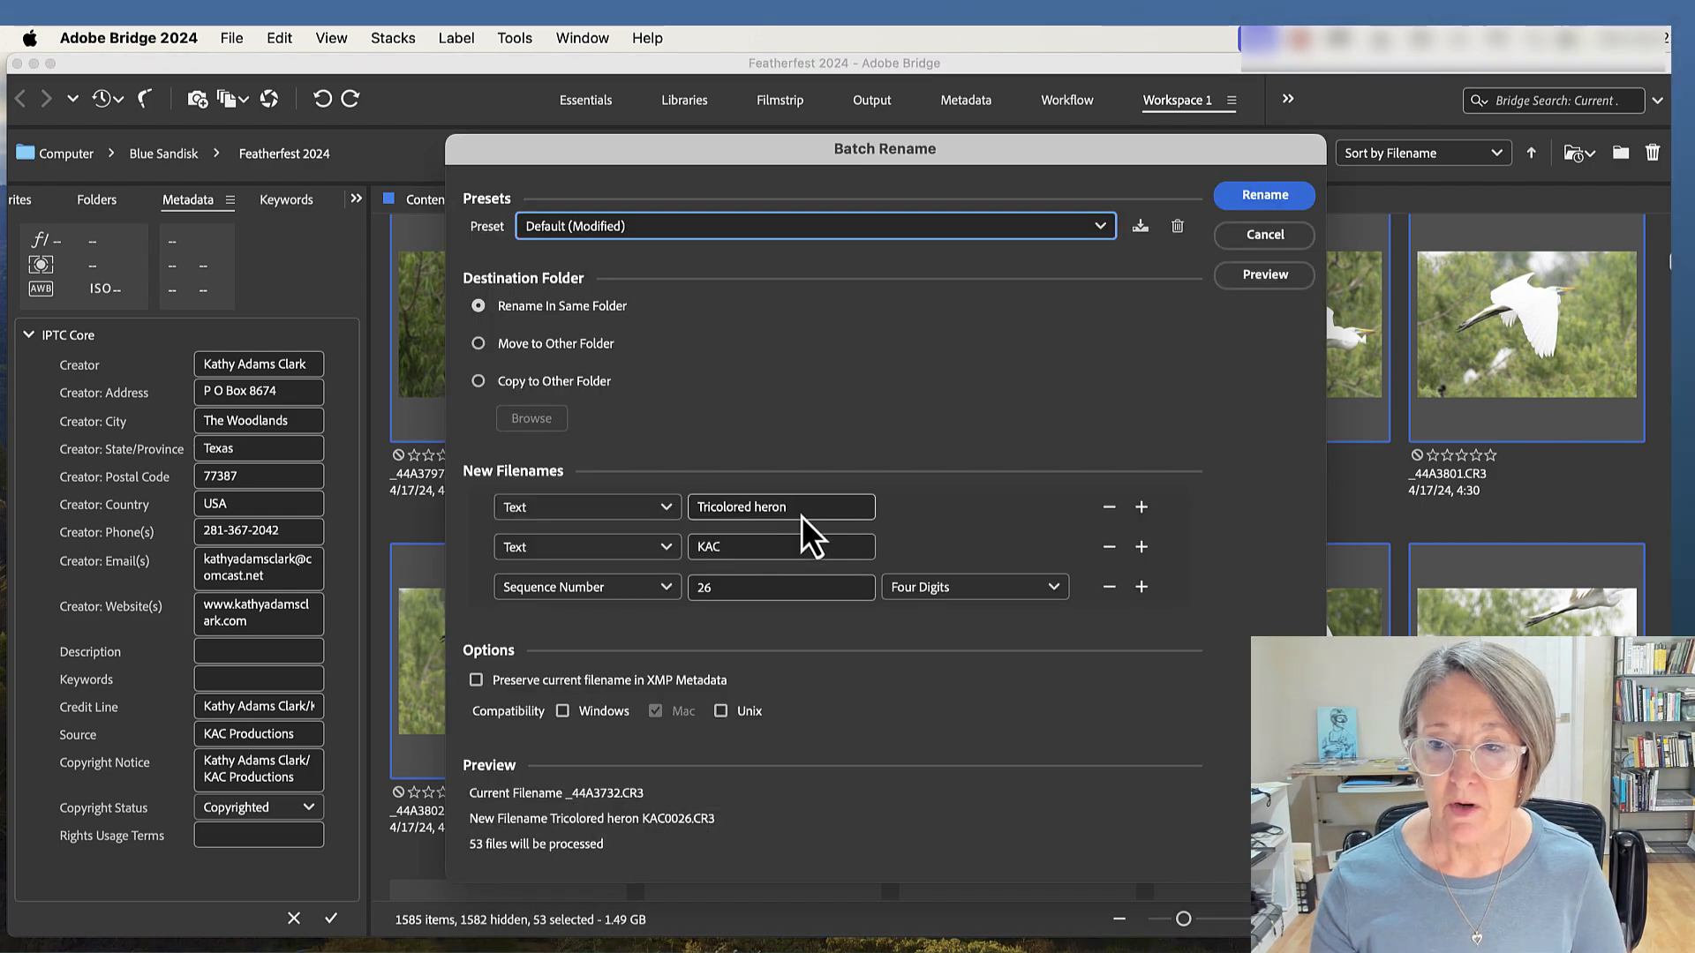
pyautogui.moveTo(800, 518); pyautogui.dragTo(684, 516)
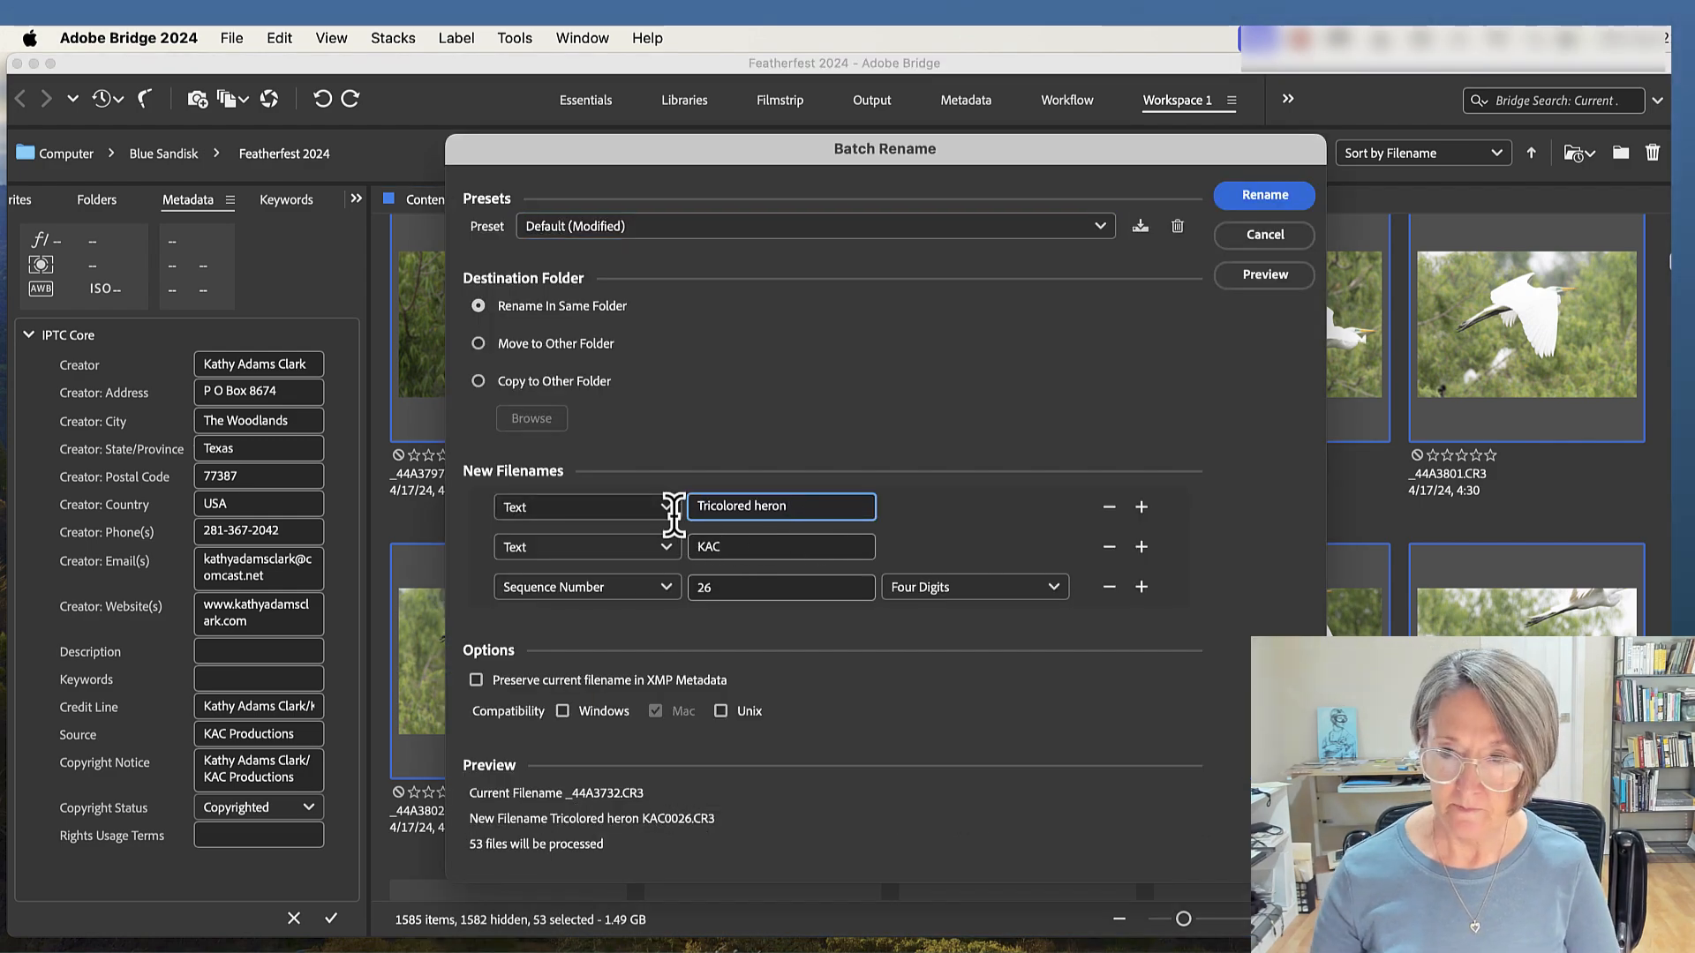
pyautogui.click(805, 506)
pyautogui.moveTo(824, 506); pyautogui.dragTo(704, 504)
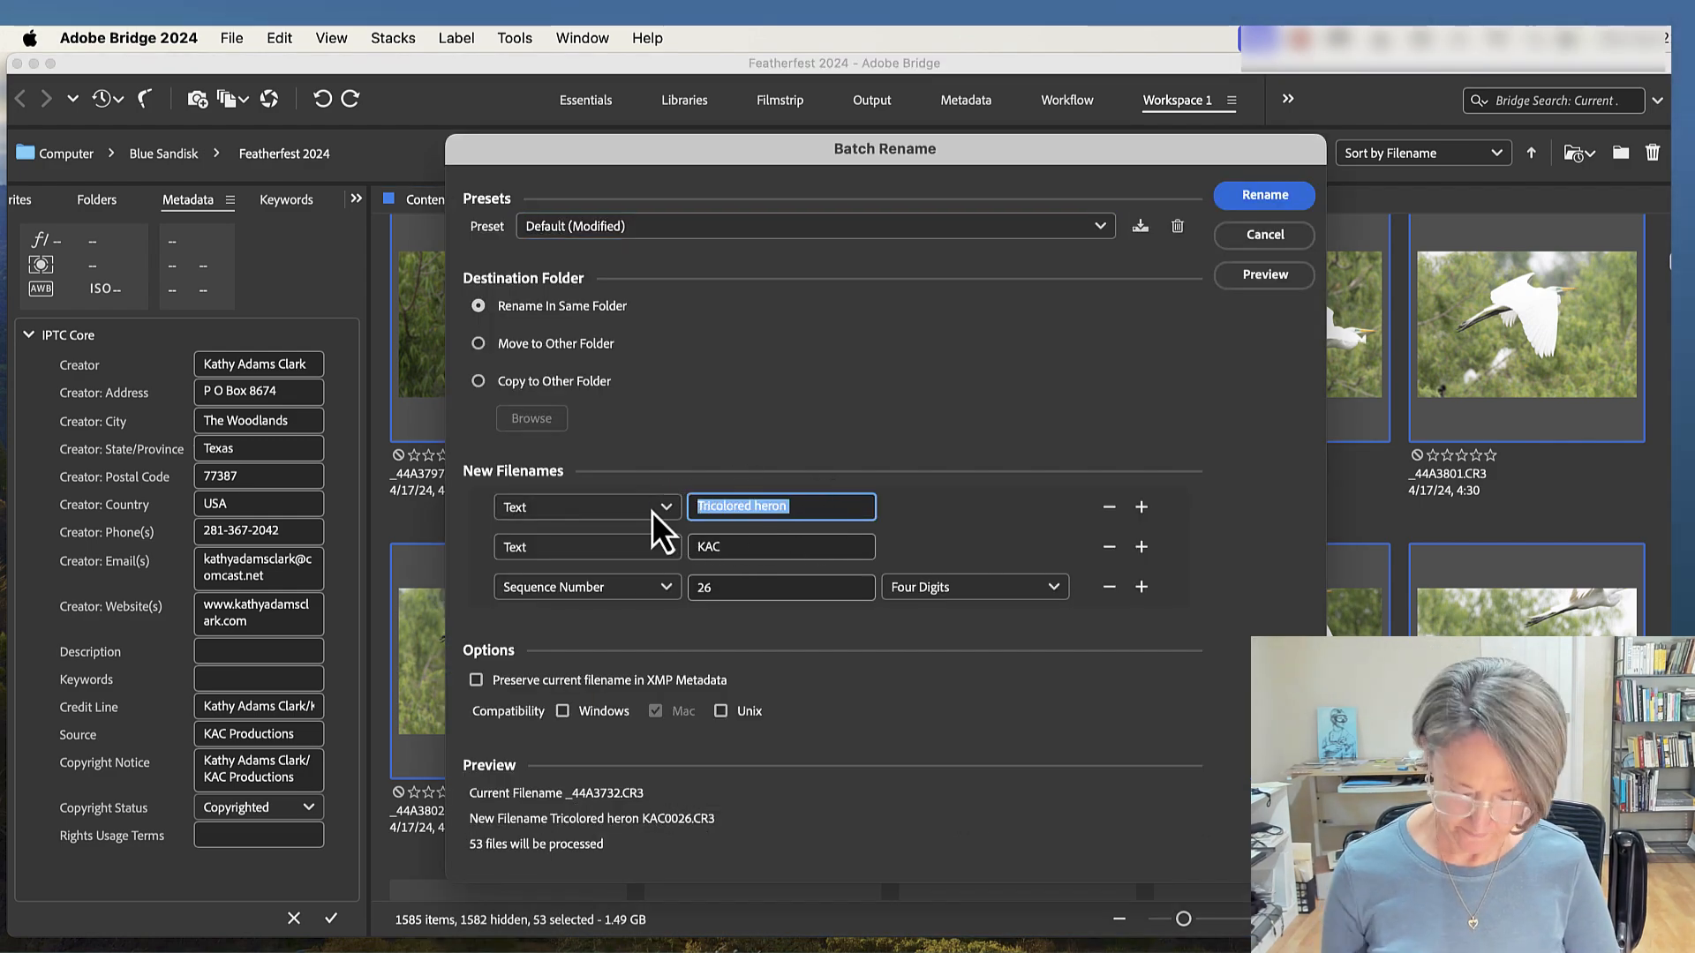
pyautogui.write('Great e')
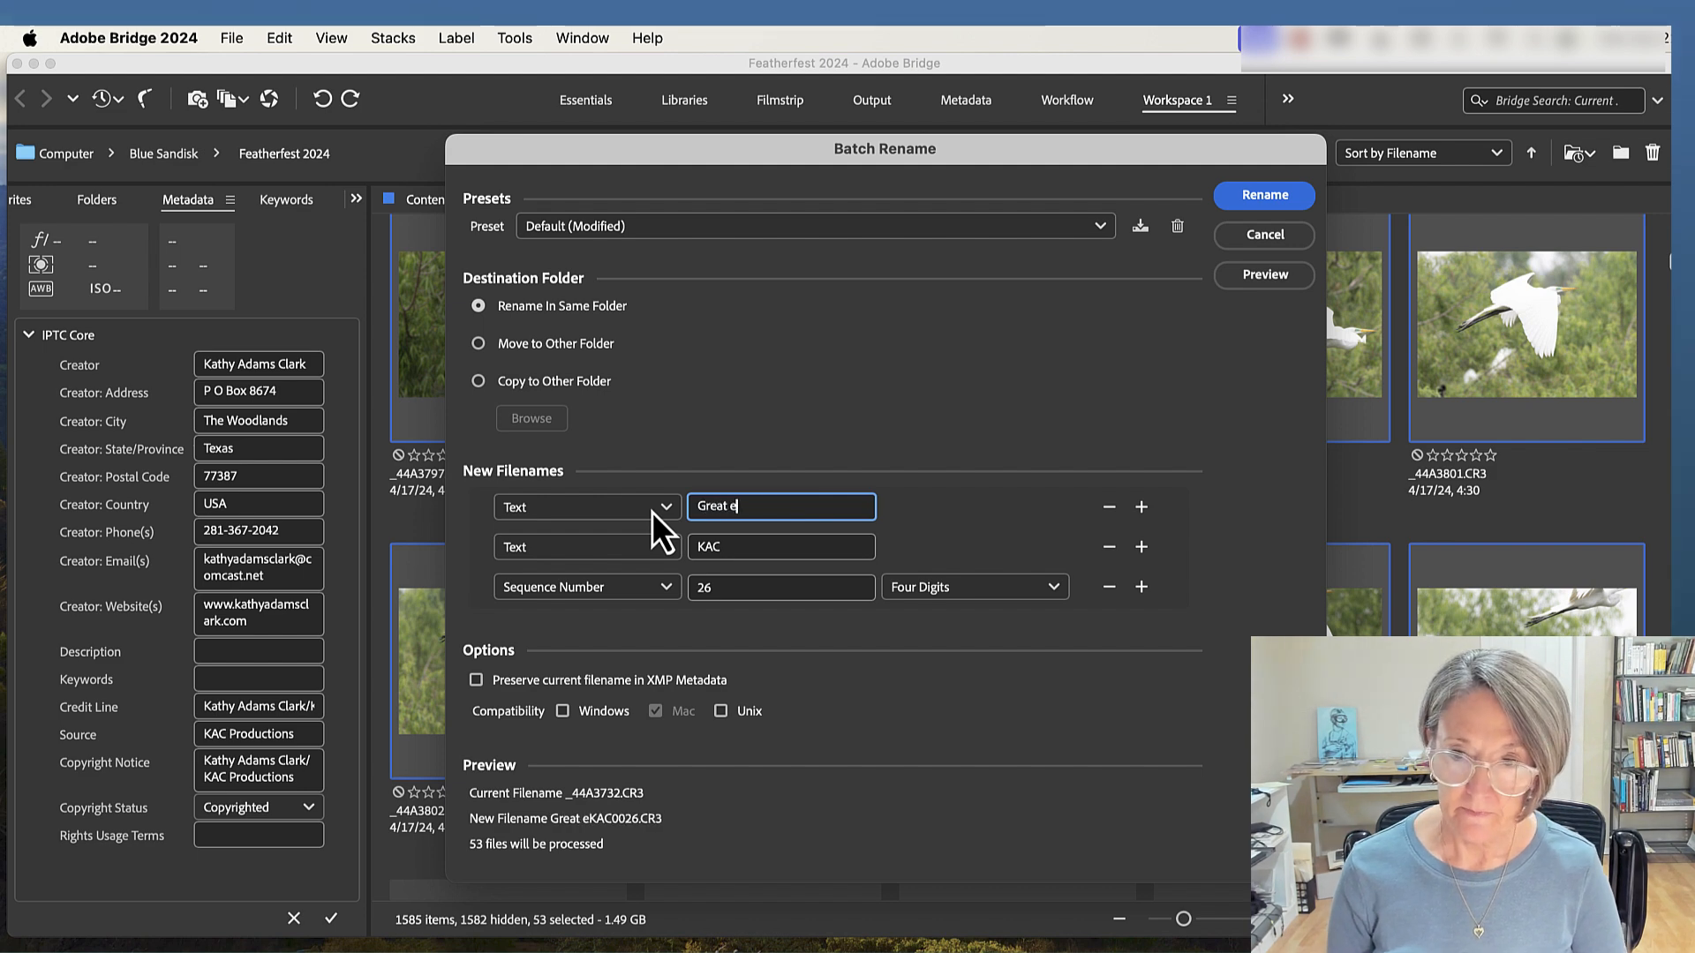
pyautogui.write('gret')
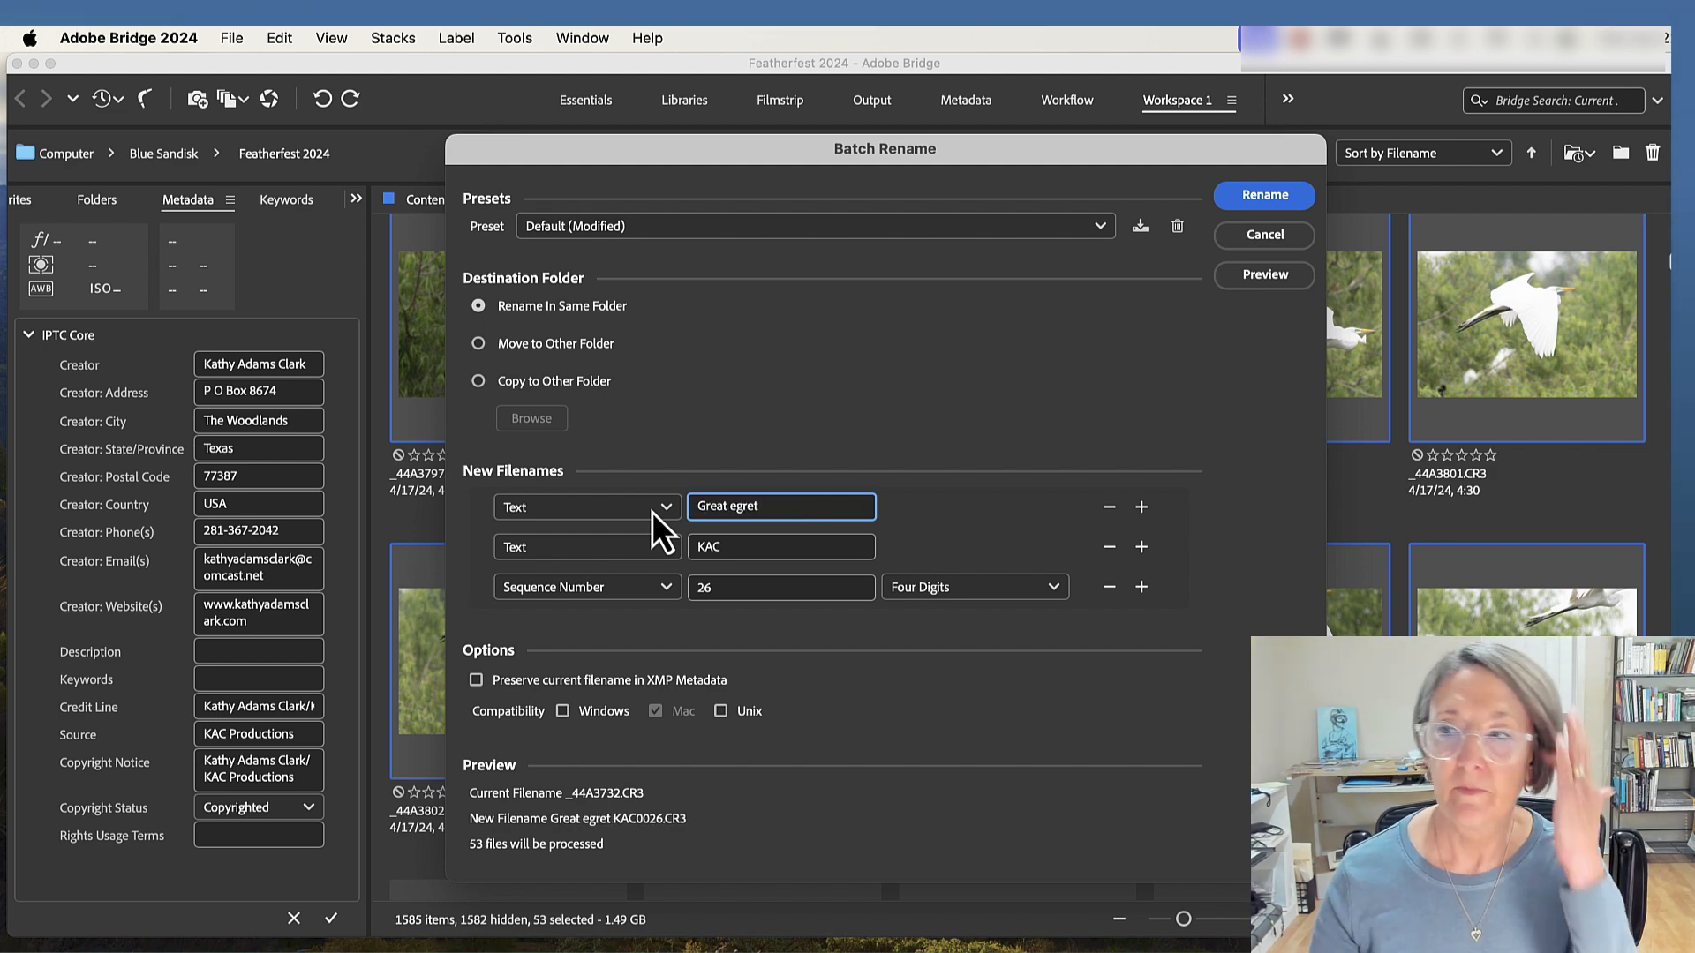
pyautogui.click(1232, 194)
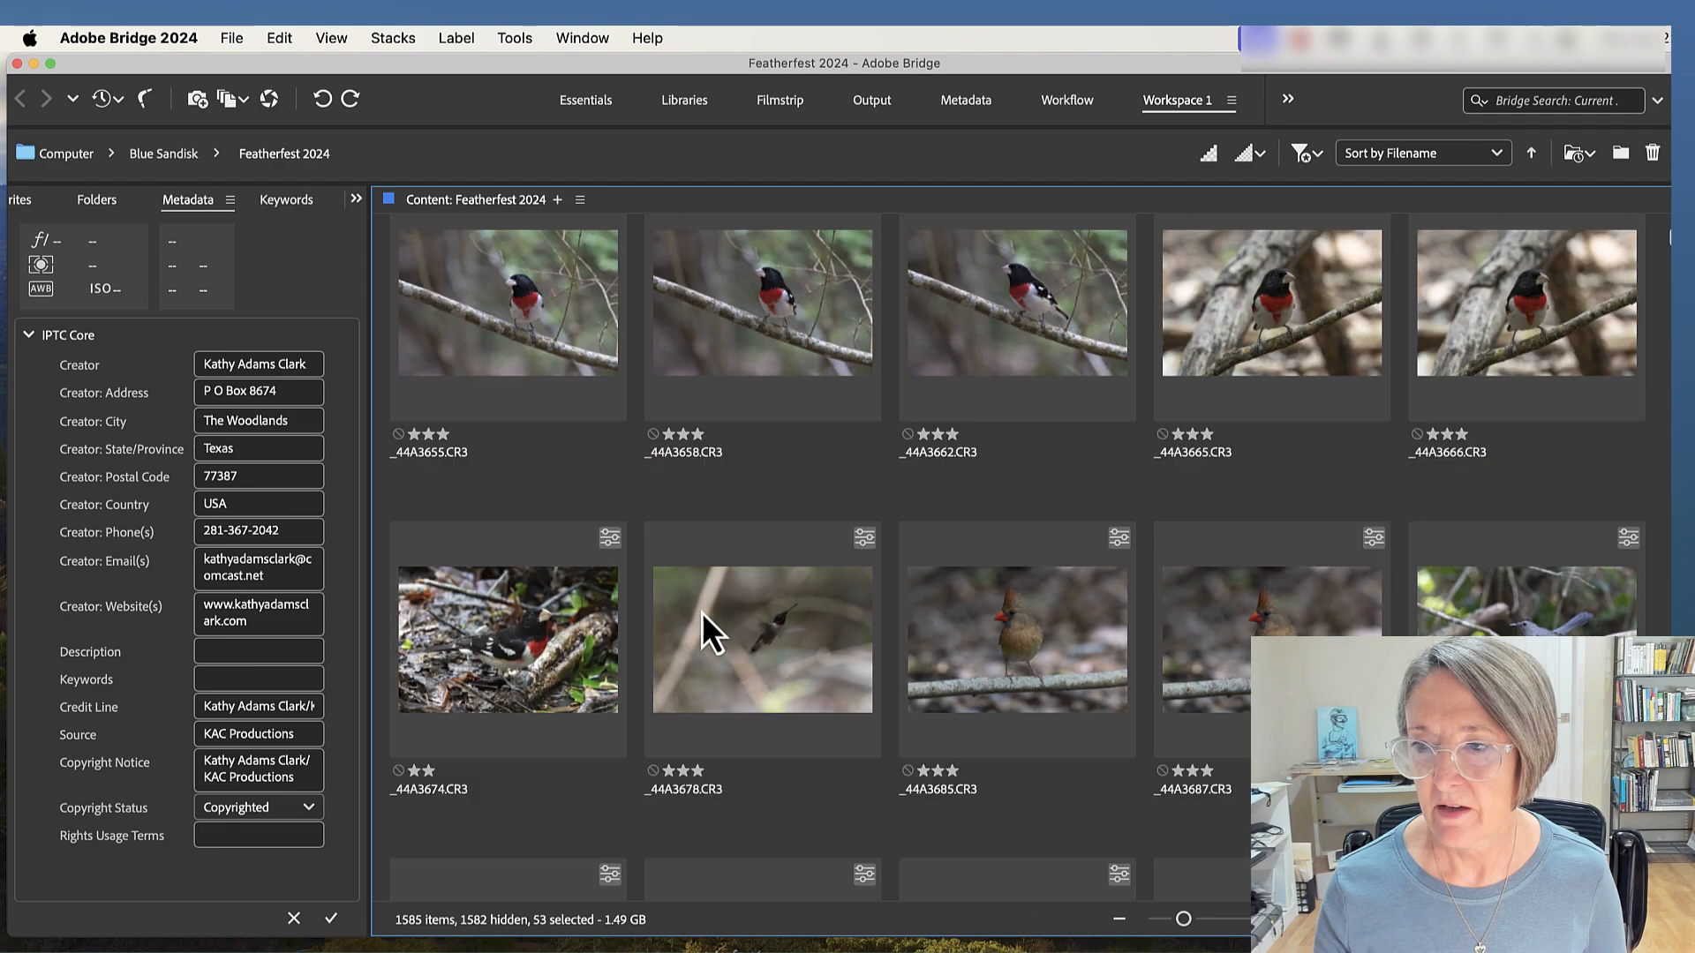
# - Select the photos of the egret flying against the grey sky, _44A3807.CR3 through _44A3814.CR3
pyautogui.scroll(-3, 703, 613)
pyautogui.scroll(-5, 702, 613)
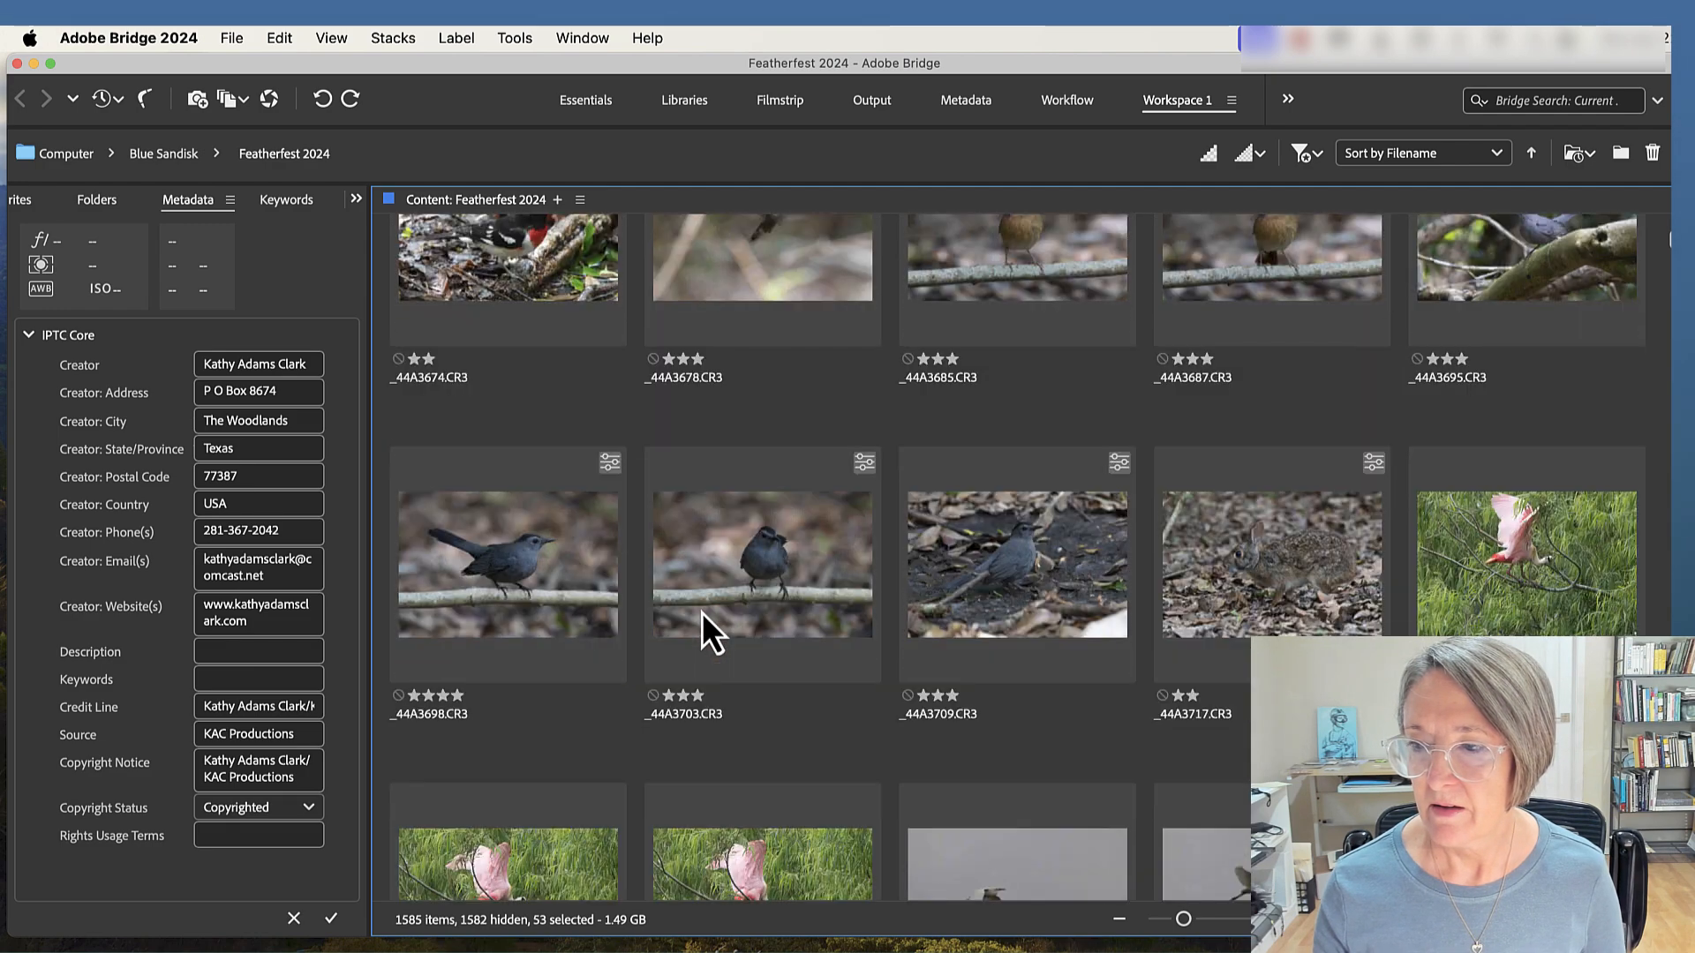
pyautogui.scroll(-2, 703, 614)
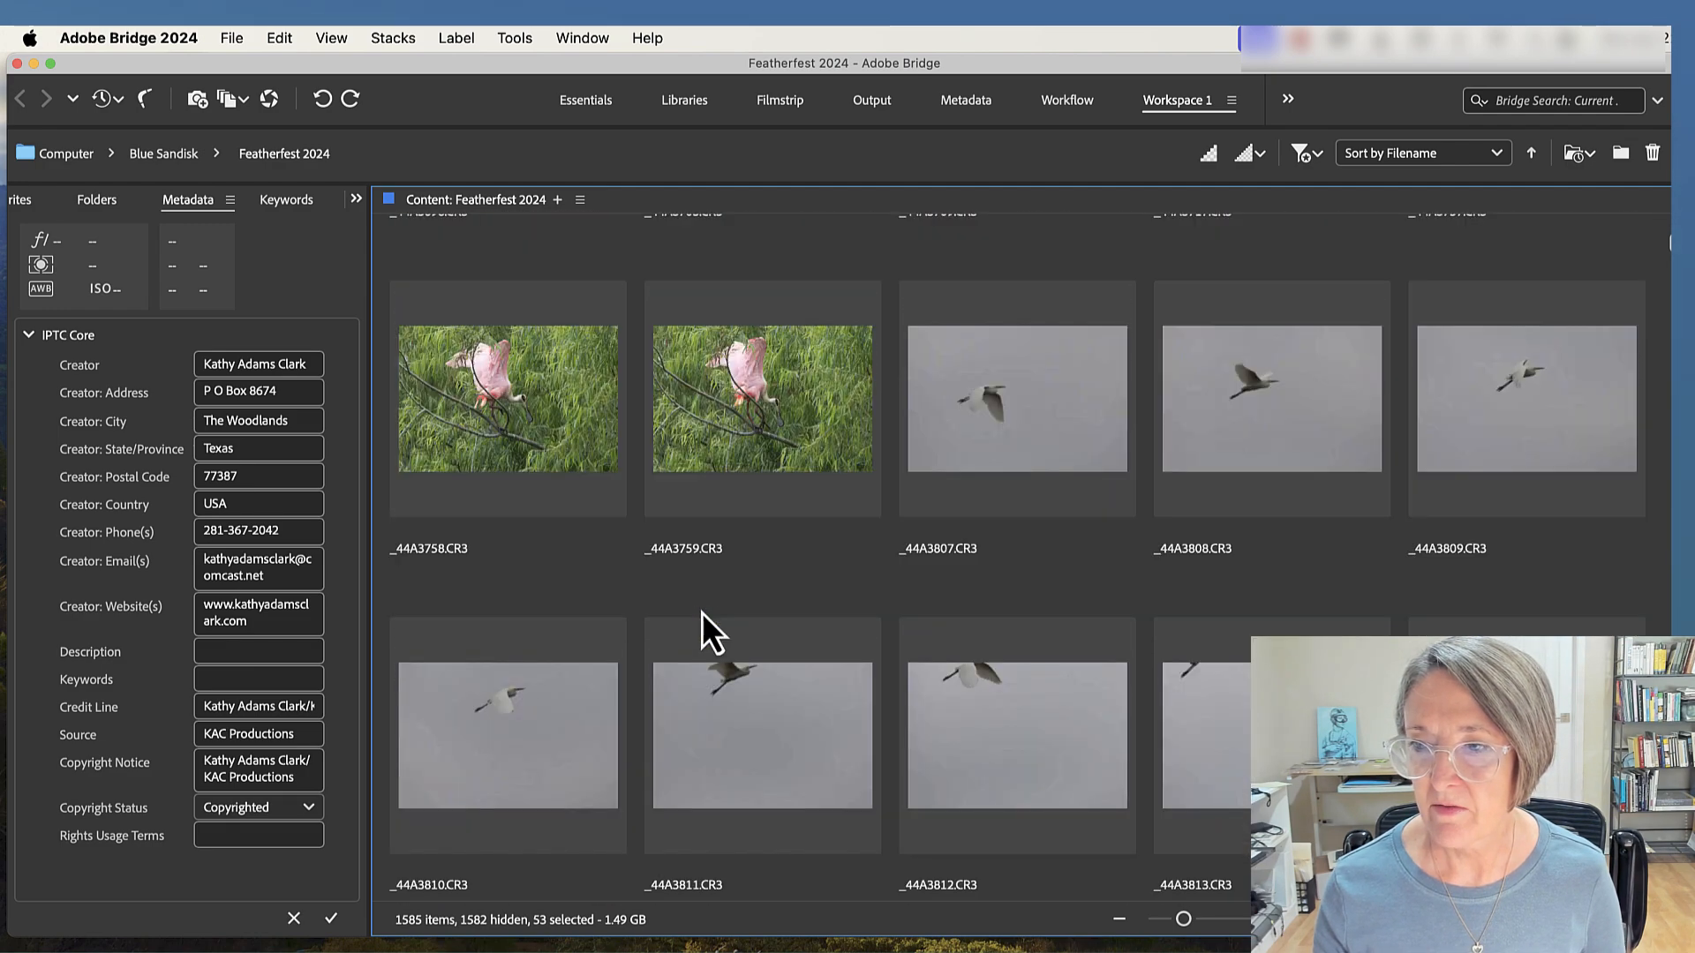
pyautogui.click(973, 462)
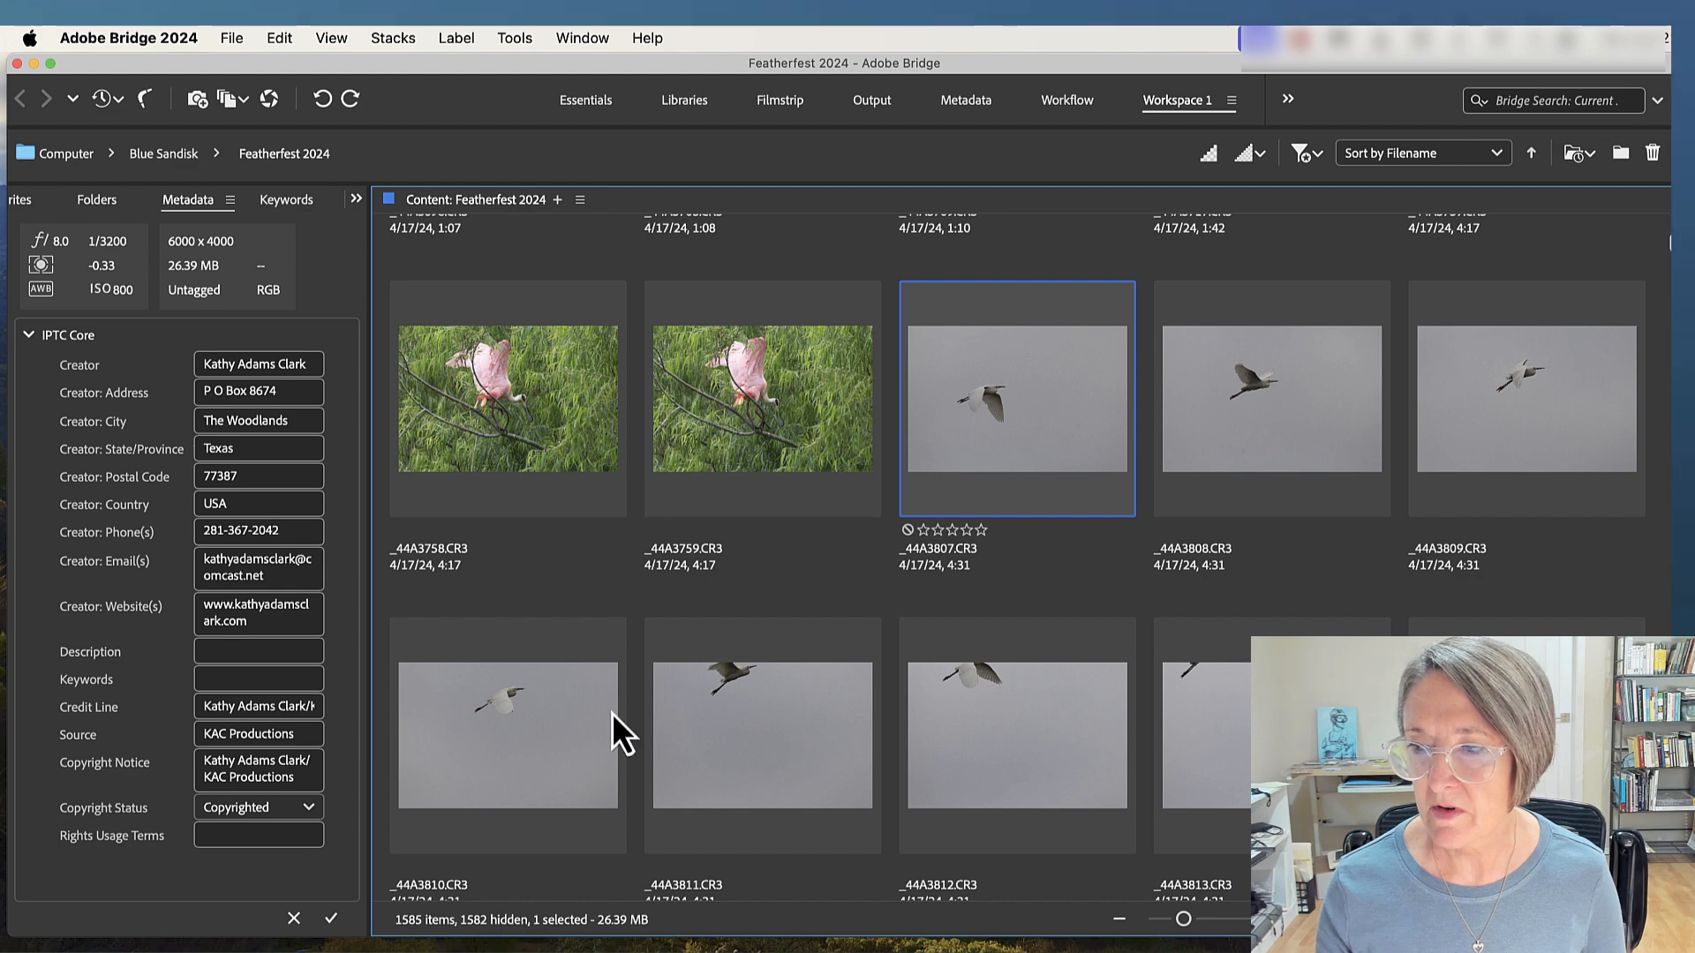
pyautogui.scroll(-2, 563, 746)
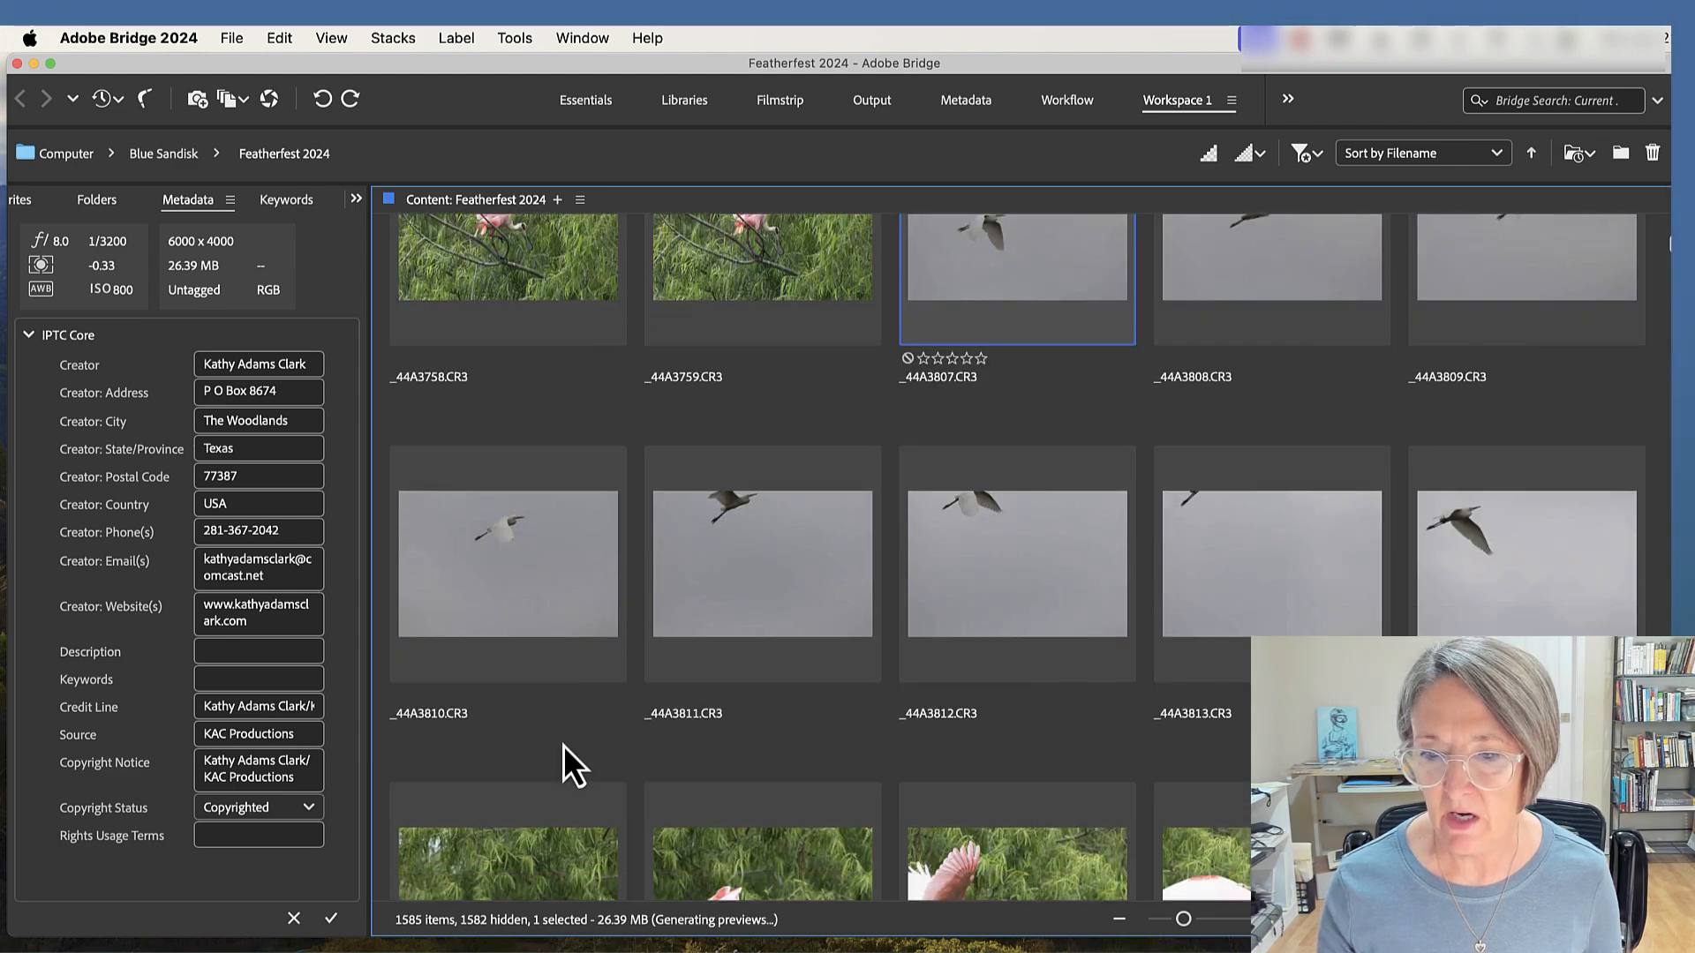
pyautogui.scroll(-1, 562, 746)
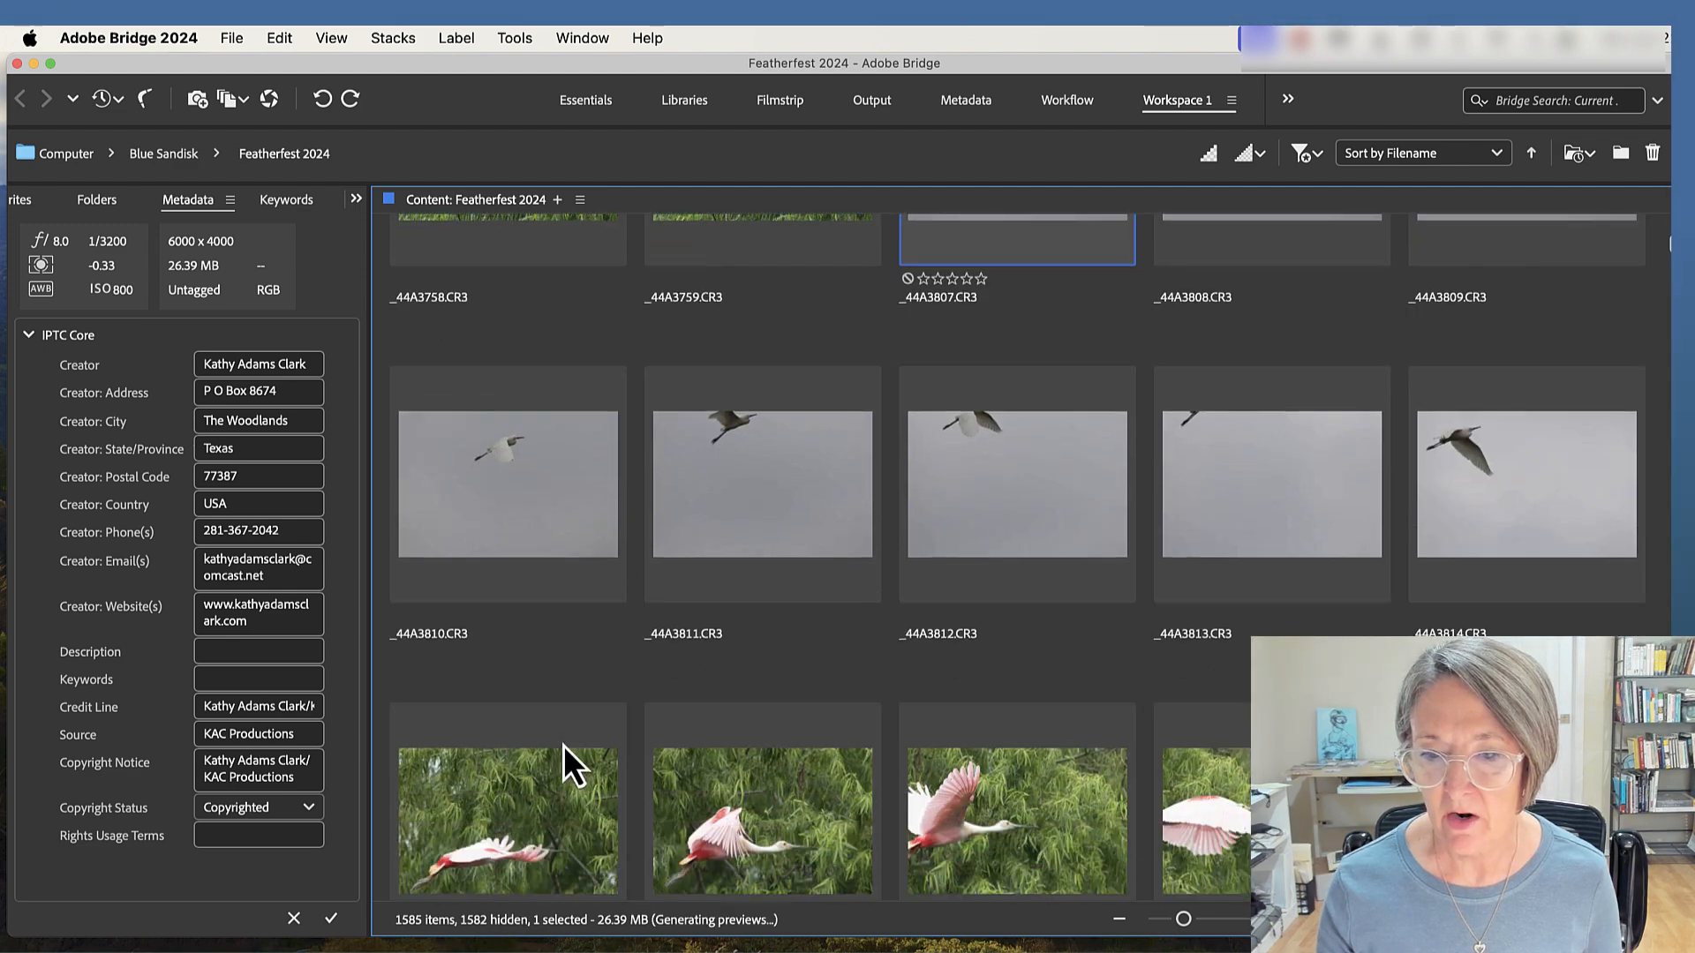
pyautogui.keyDown('shift'); pyautogui.click(1514, 500); pyautogui.keyUp('shift')
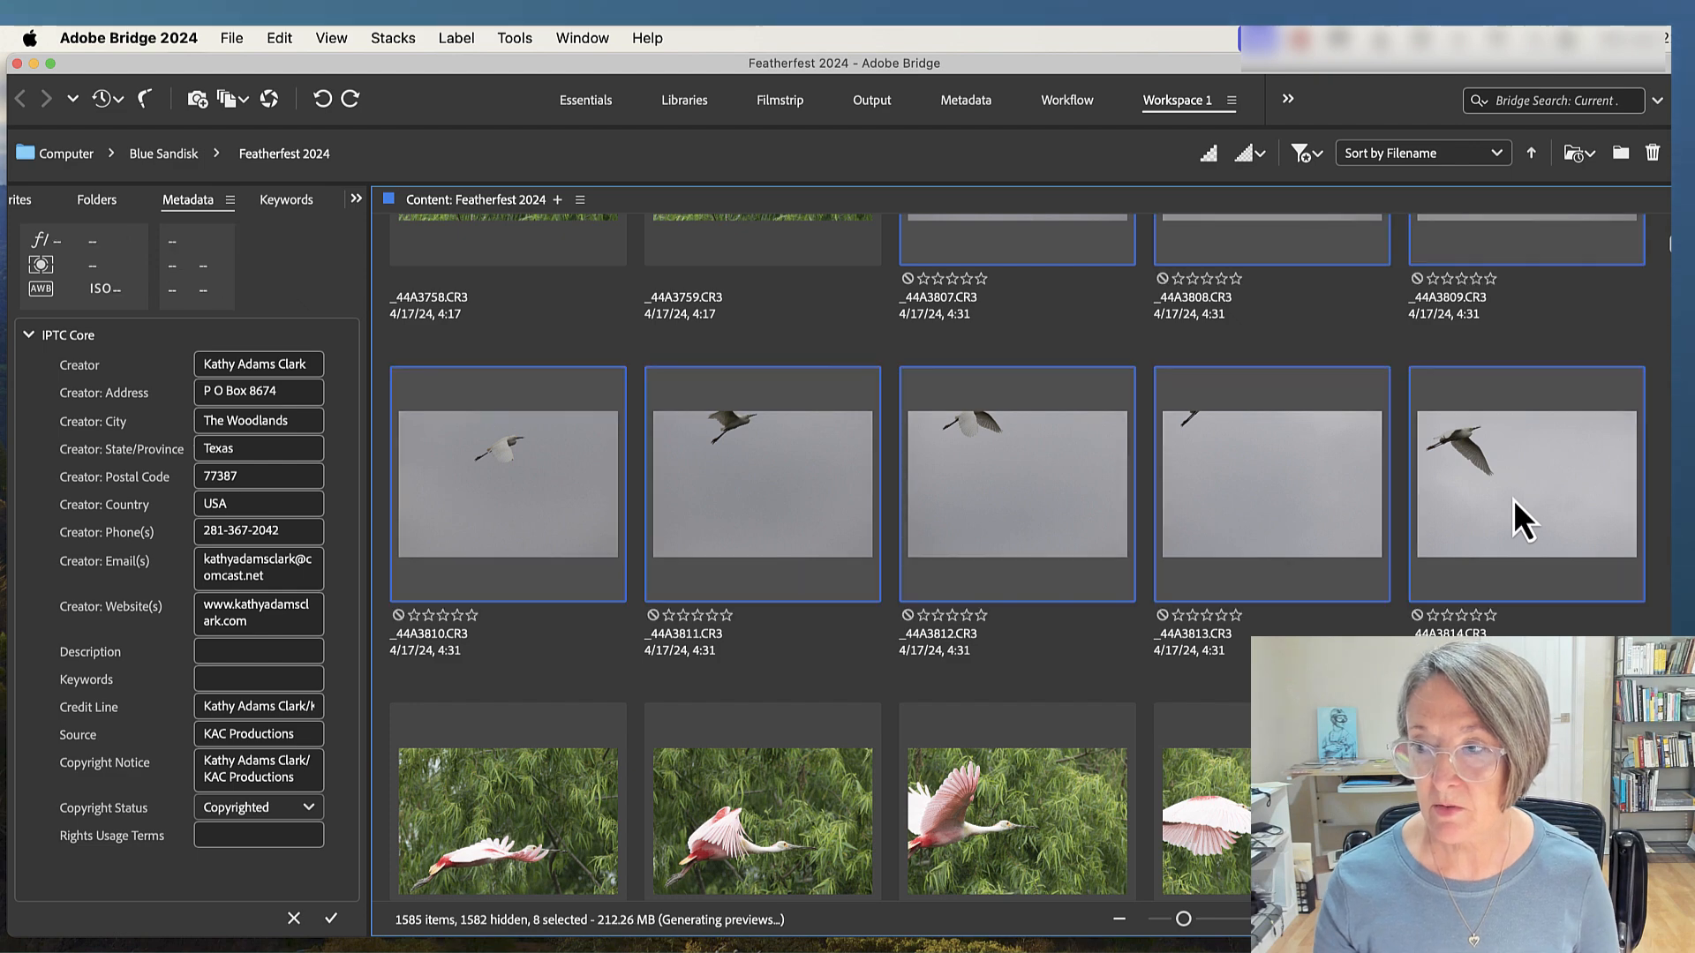
# - Batch rename the grey-sky egret photos as Great egret KAC, with the four-digit sequence continuing from 79
pyautogui.rightClick(1513, 500)
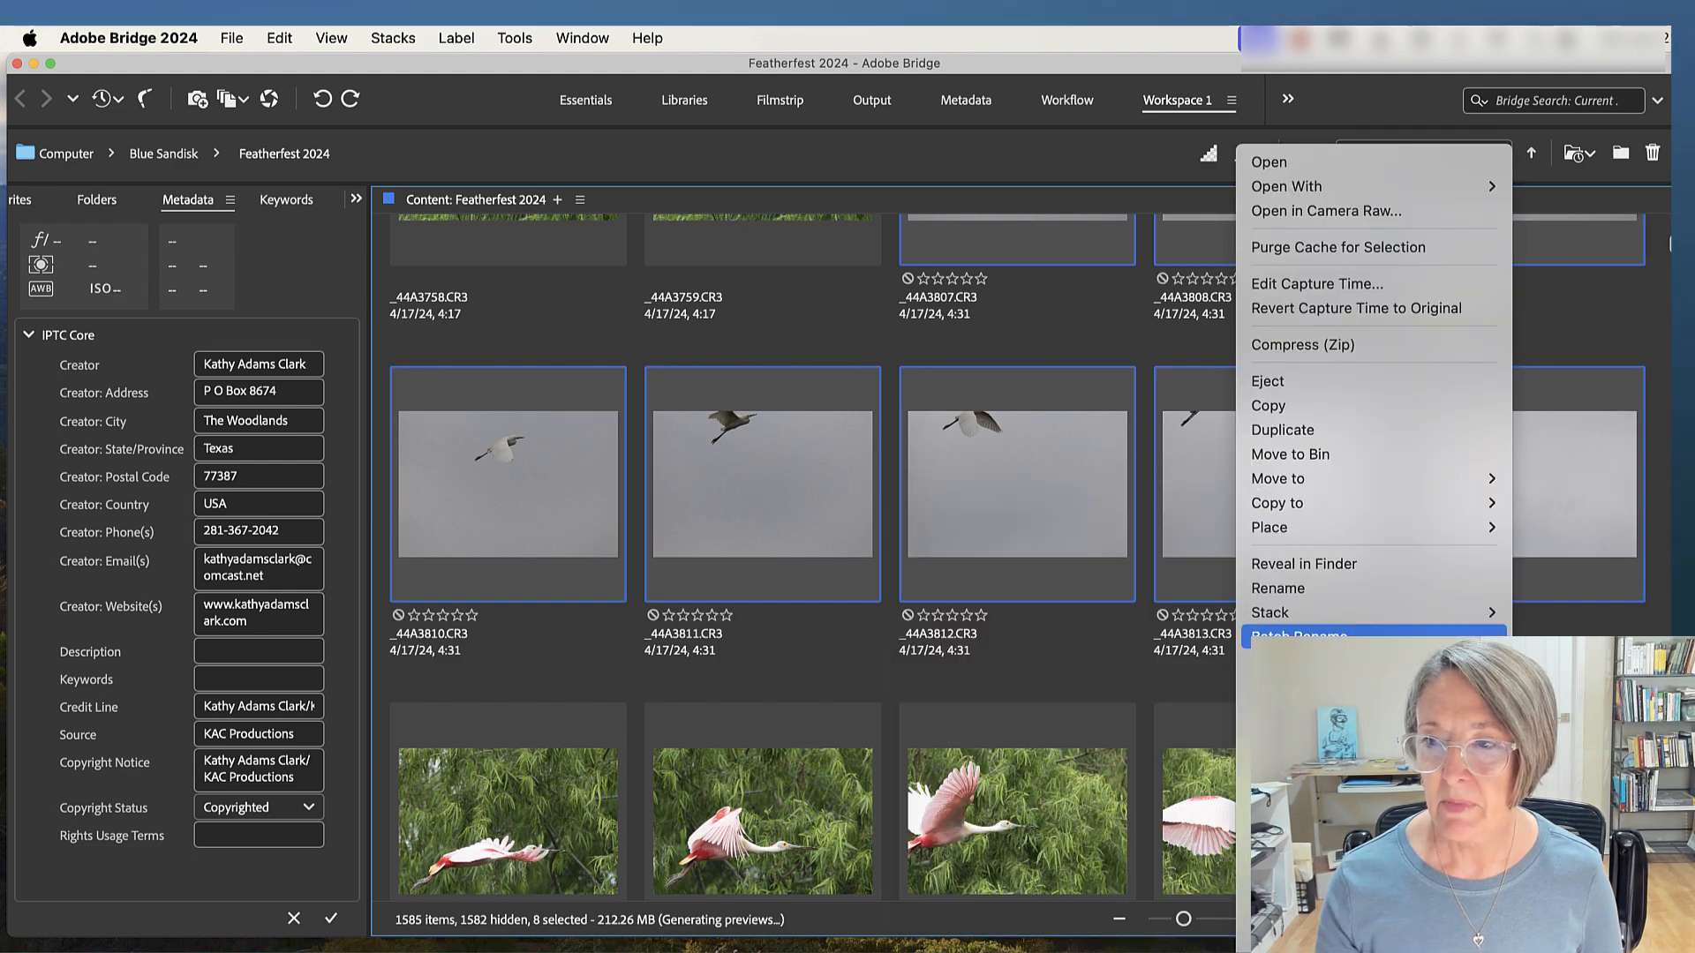
pyautogui.click(1297, 635)
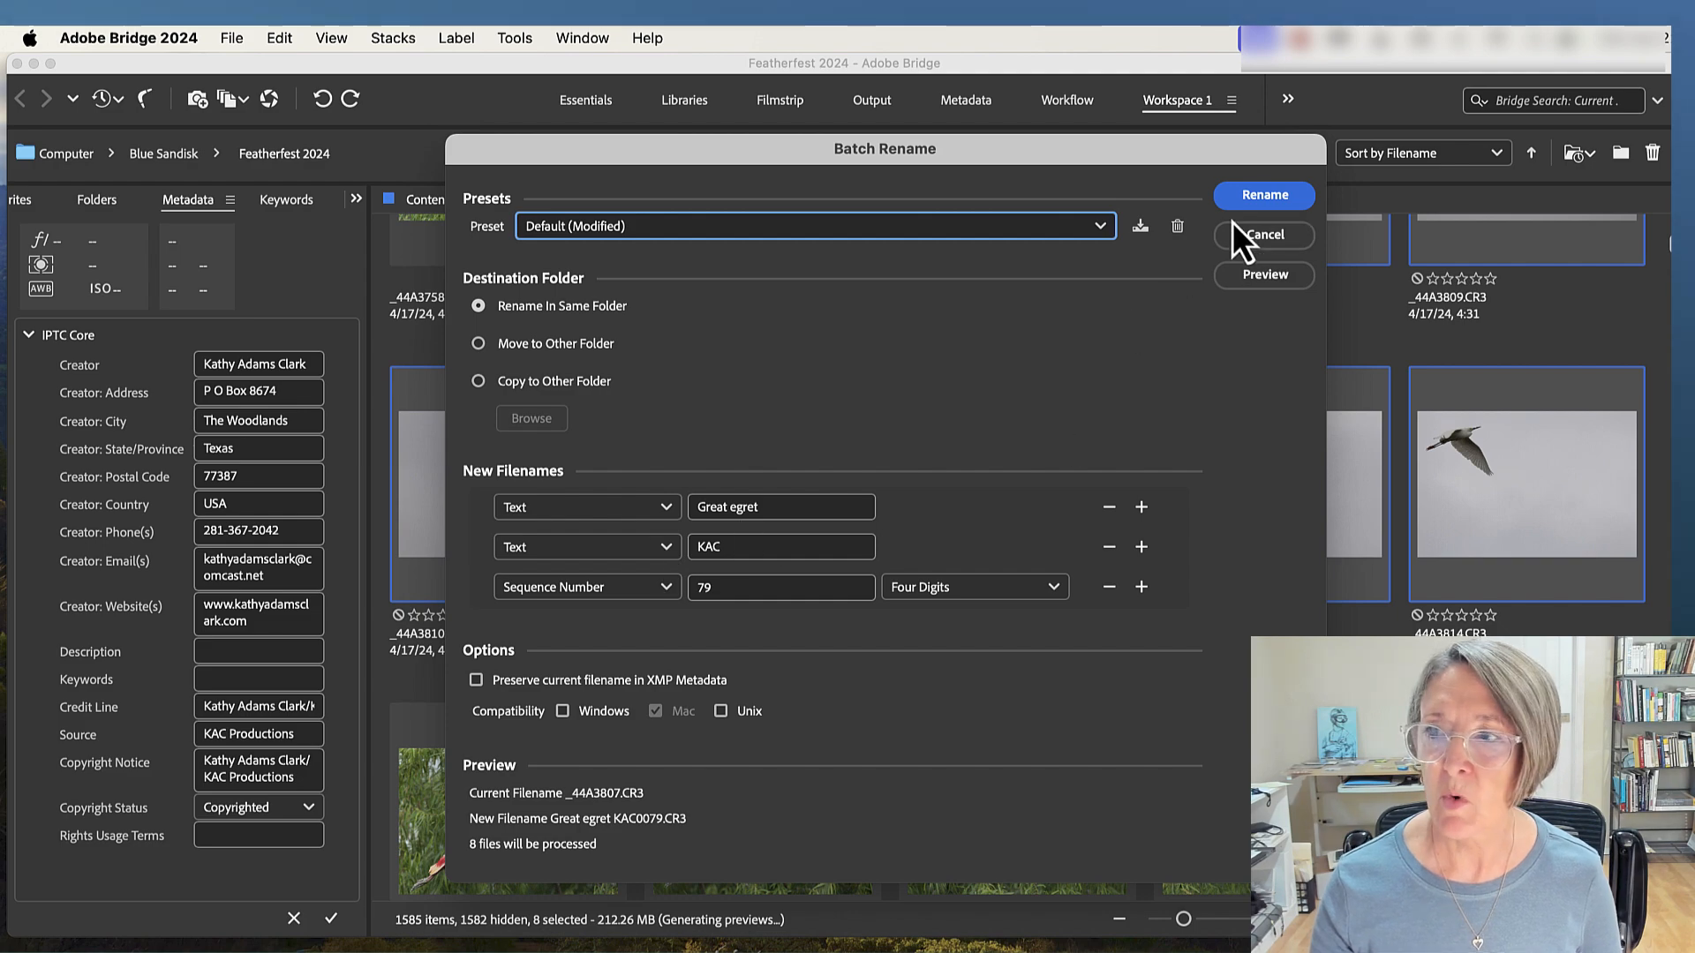
pyautogui.click(1238, 199)
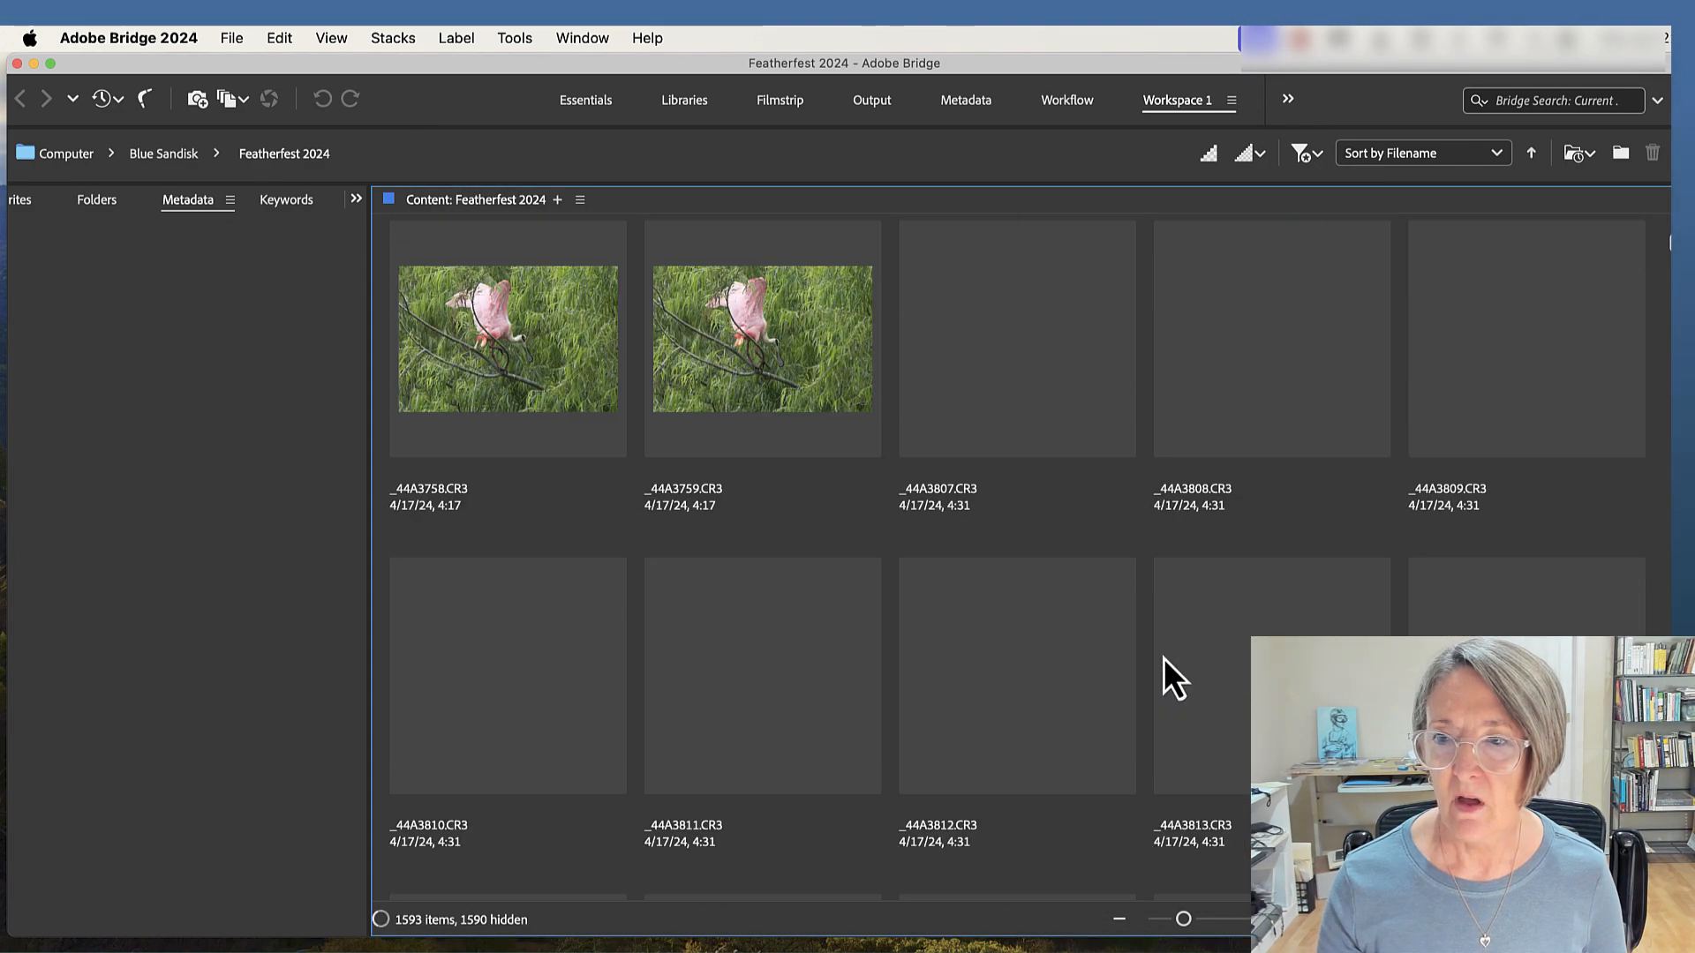
# - Select the continuous run of white egret photos from _44A3843.CR3 through _44A3921.CR3
pyautogui.scroll(-9, 1165, 658)
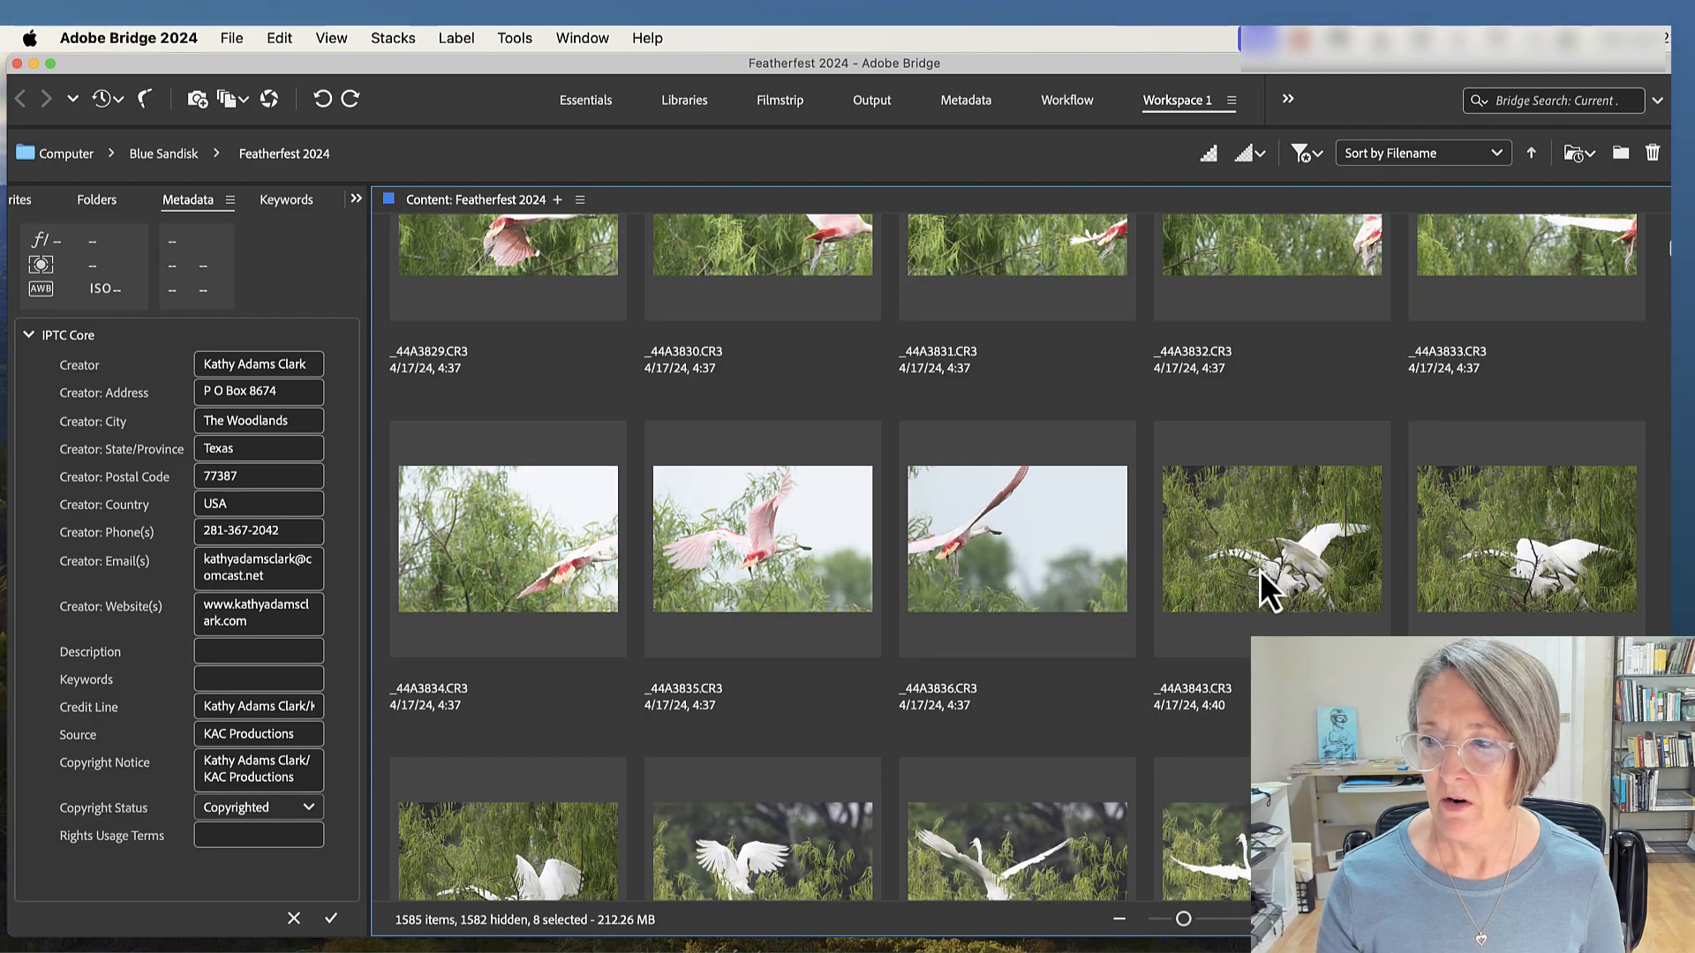
pyautogui.click(1260, 571)
pyautogui.scroll(-3, 1232, 729)
pyautogui.scroll(-6, 1233, 728)
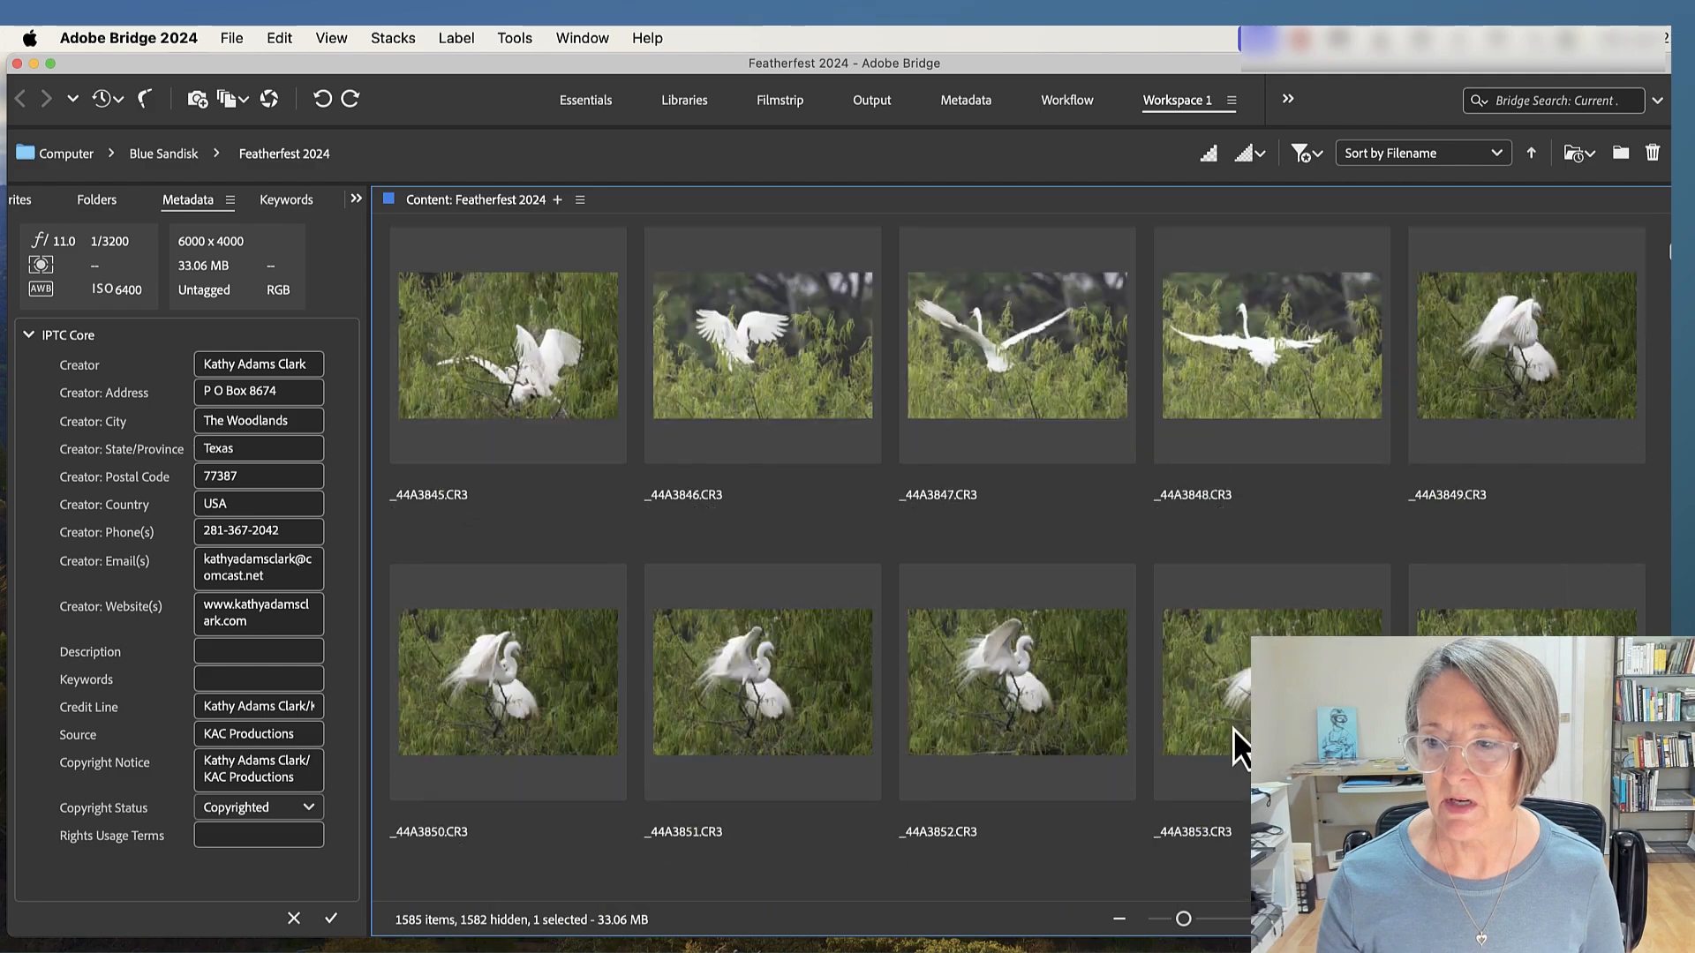
pyautogui.scroll(-6, 1234, 730)
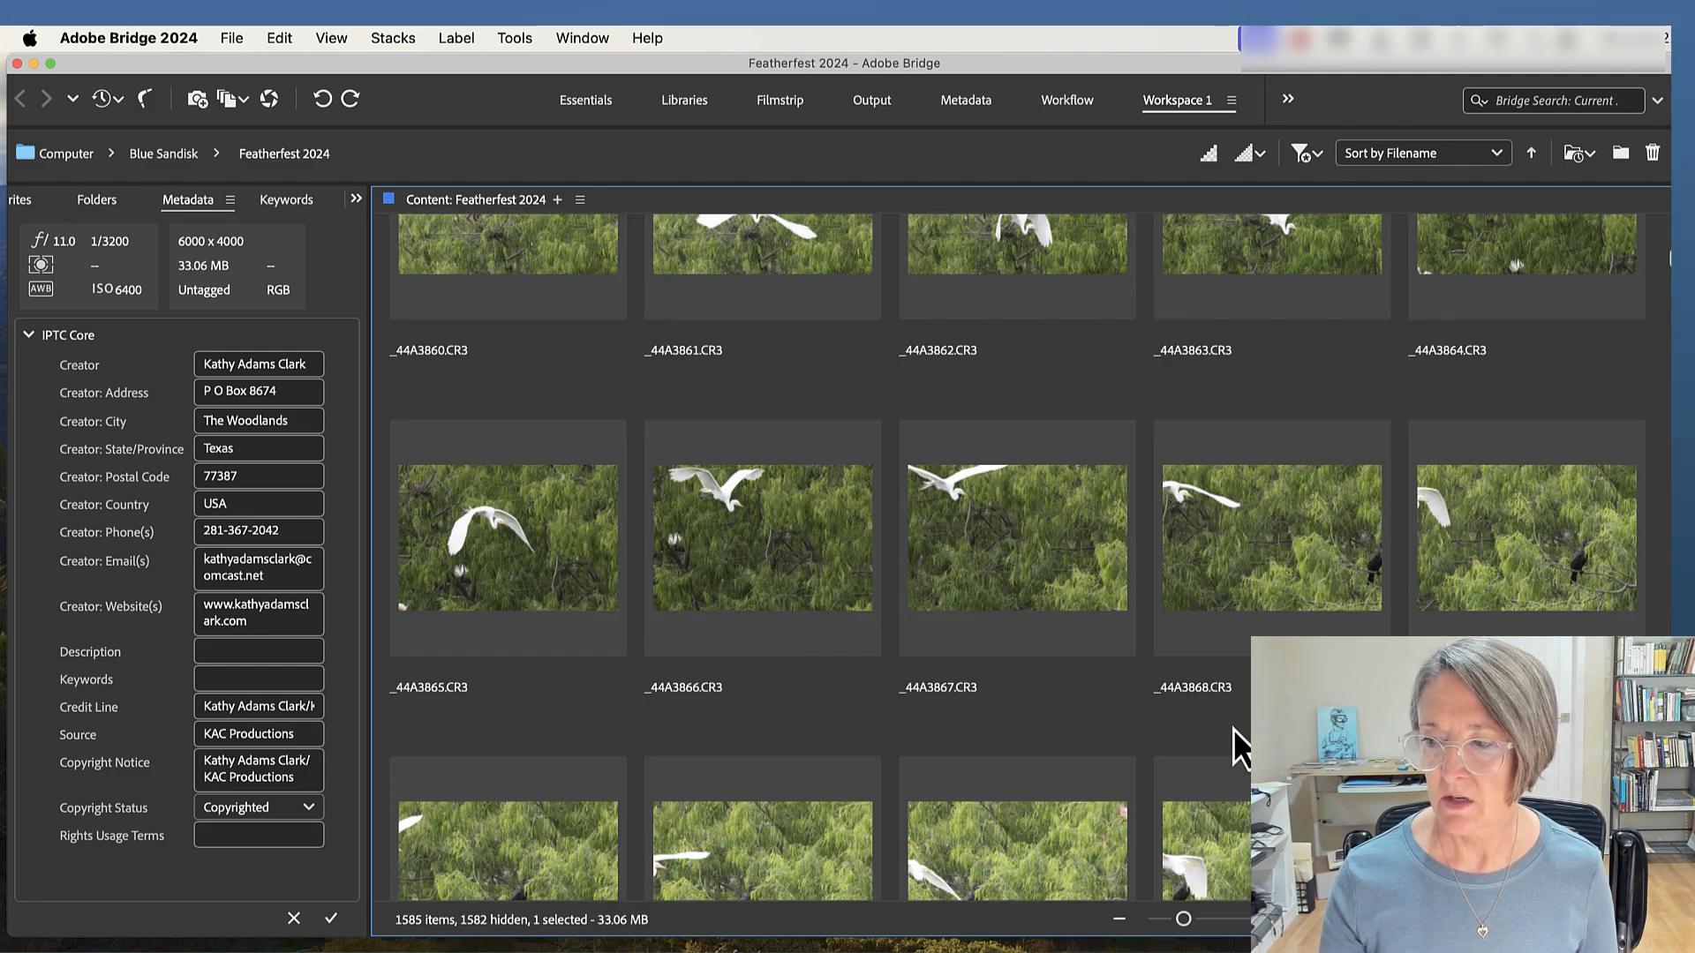
pyautogui.scroll(-6, 1233, 729)
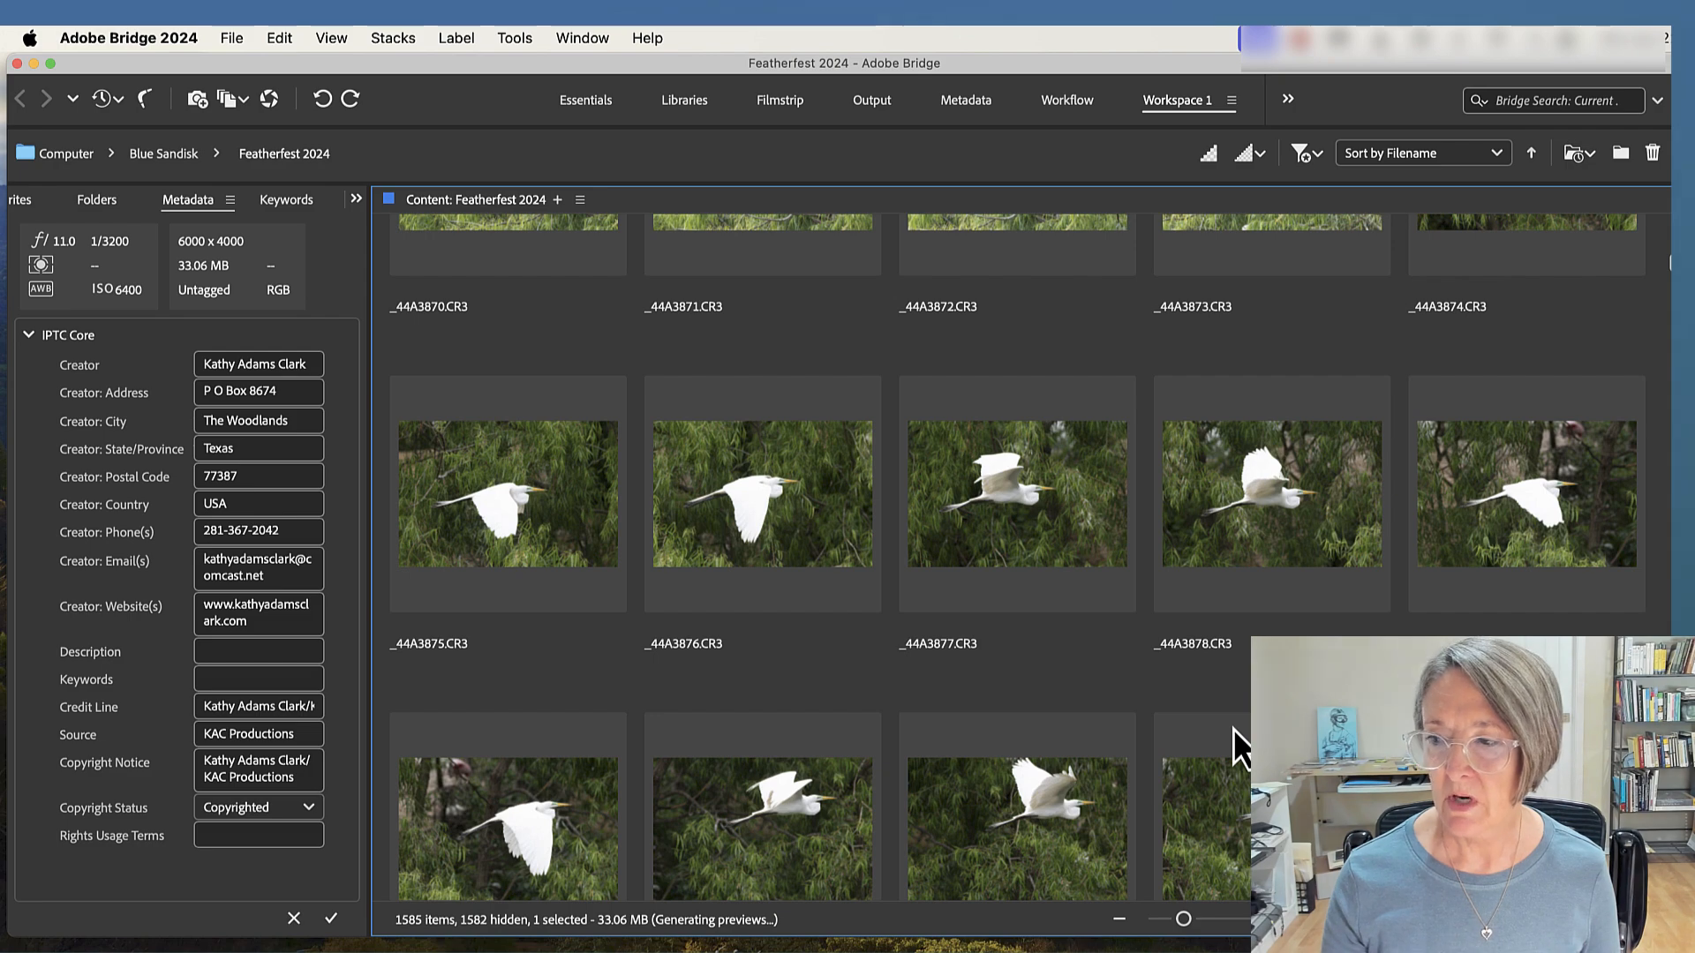
pyautogui.scroll(-3, 1232, 729)
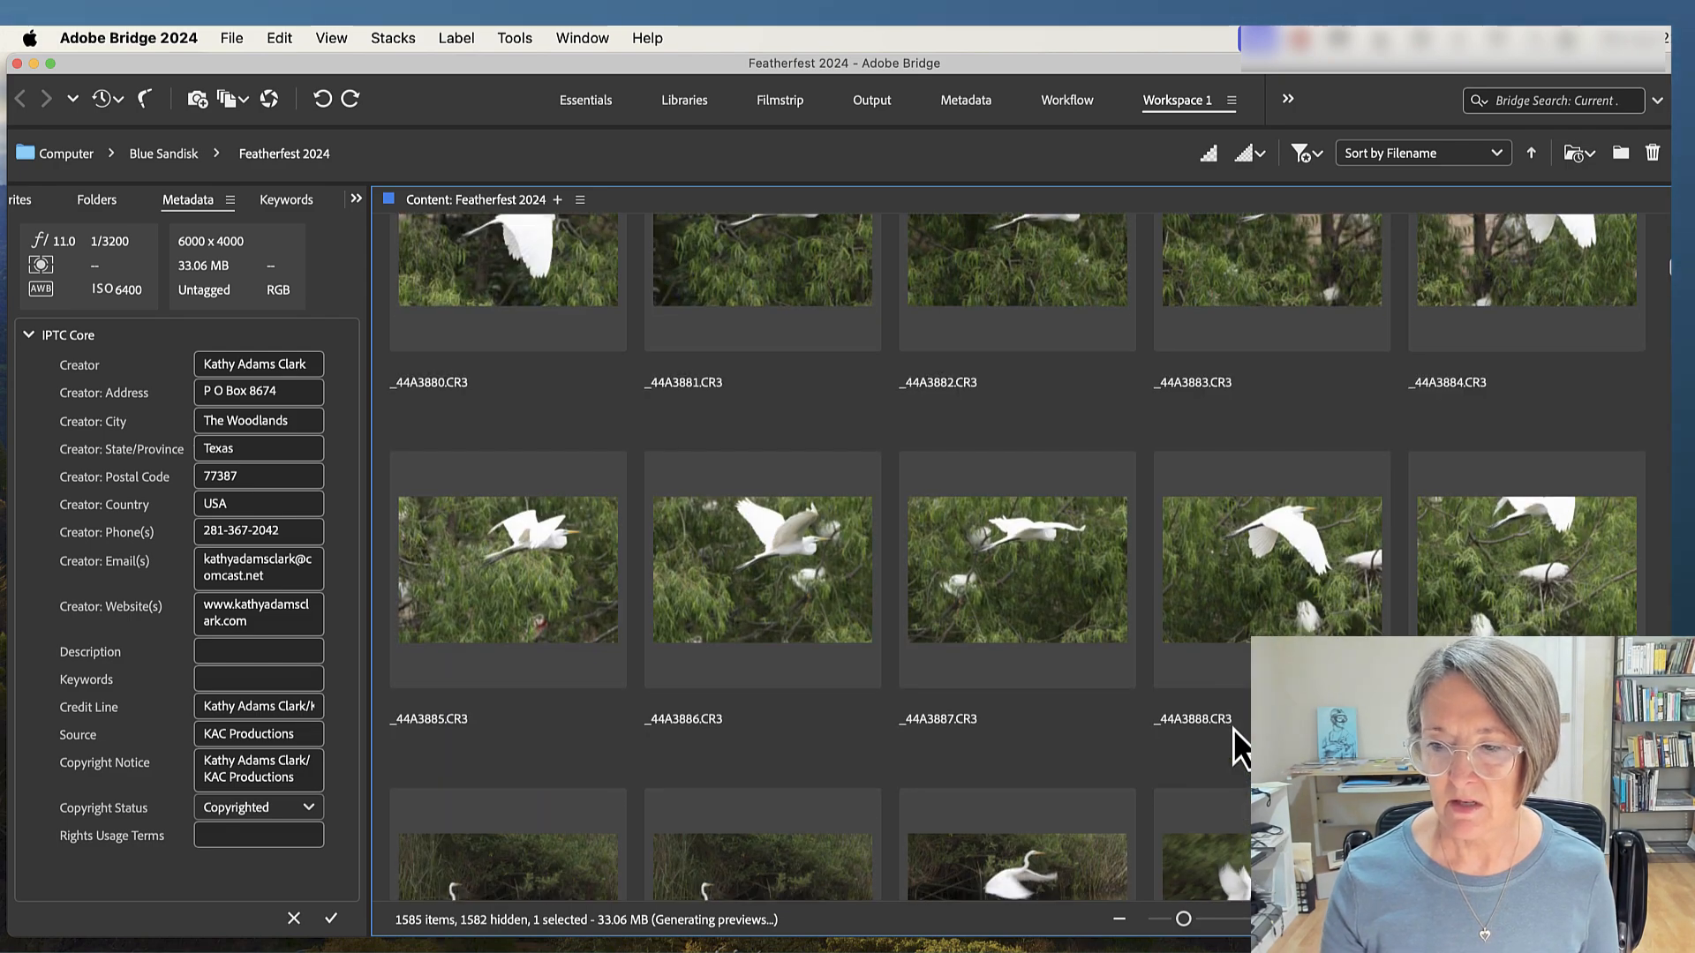
pyautogui.scroll(-3, 1232, 729)
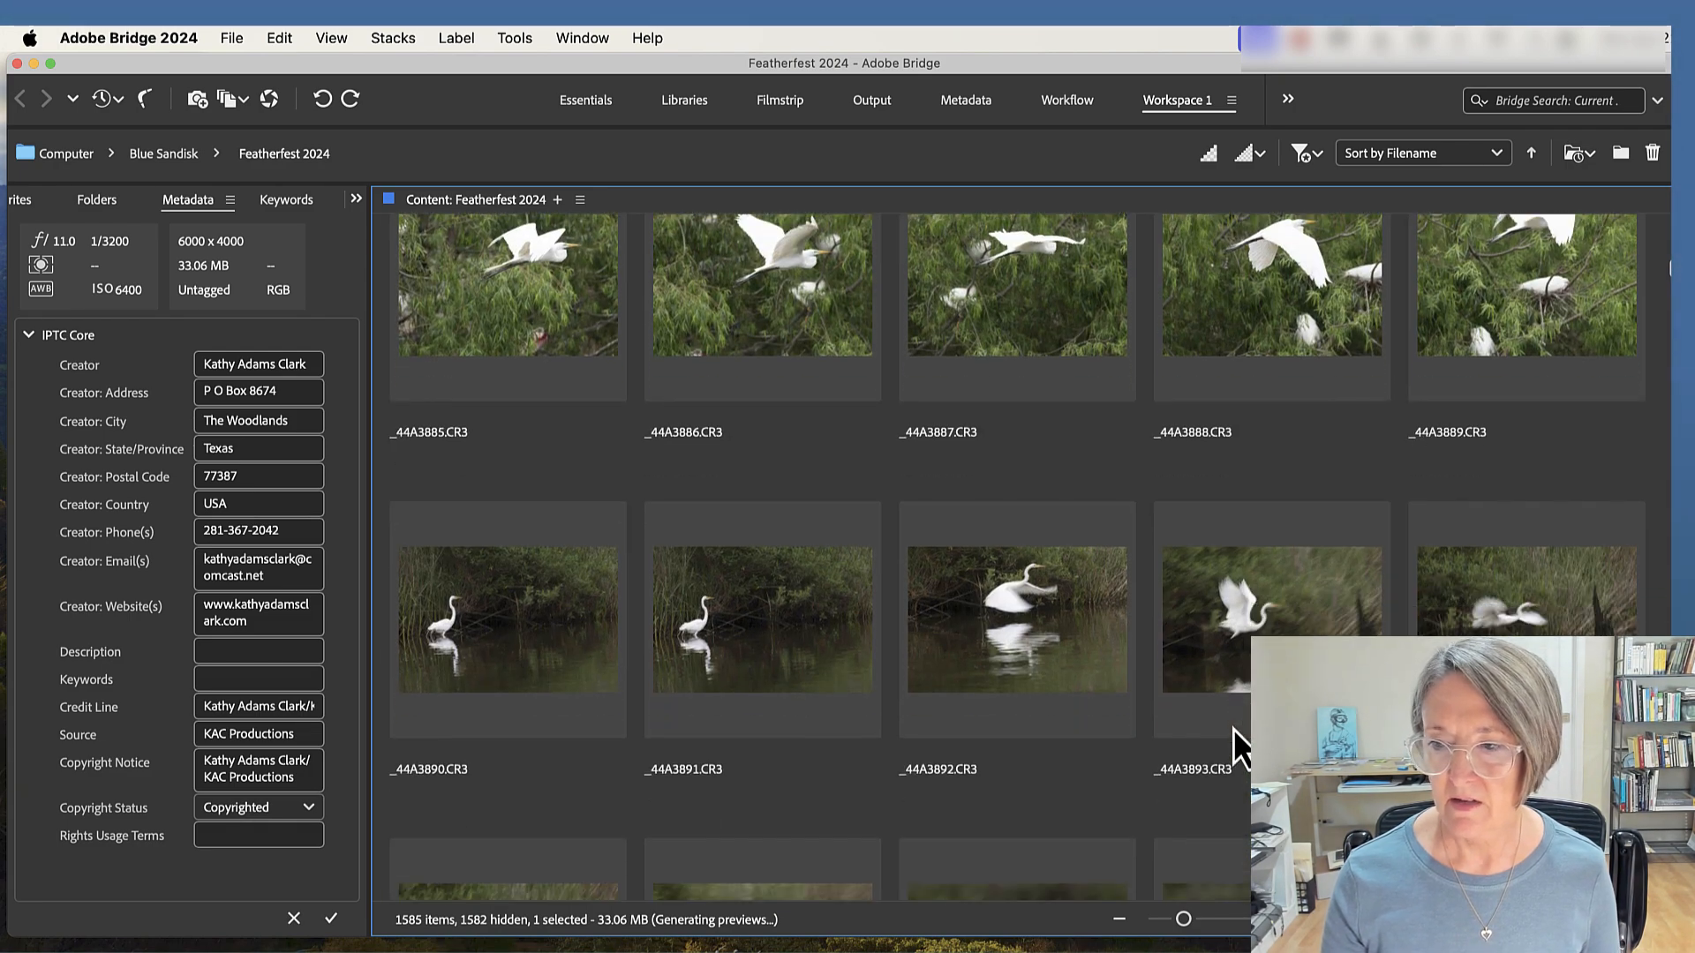
pyautogui.scroll(-9, 1234, 729)
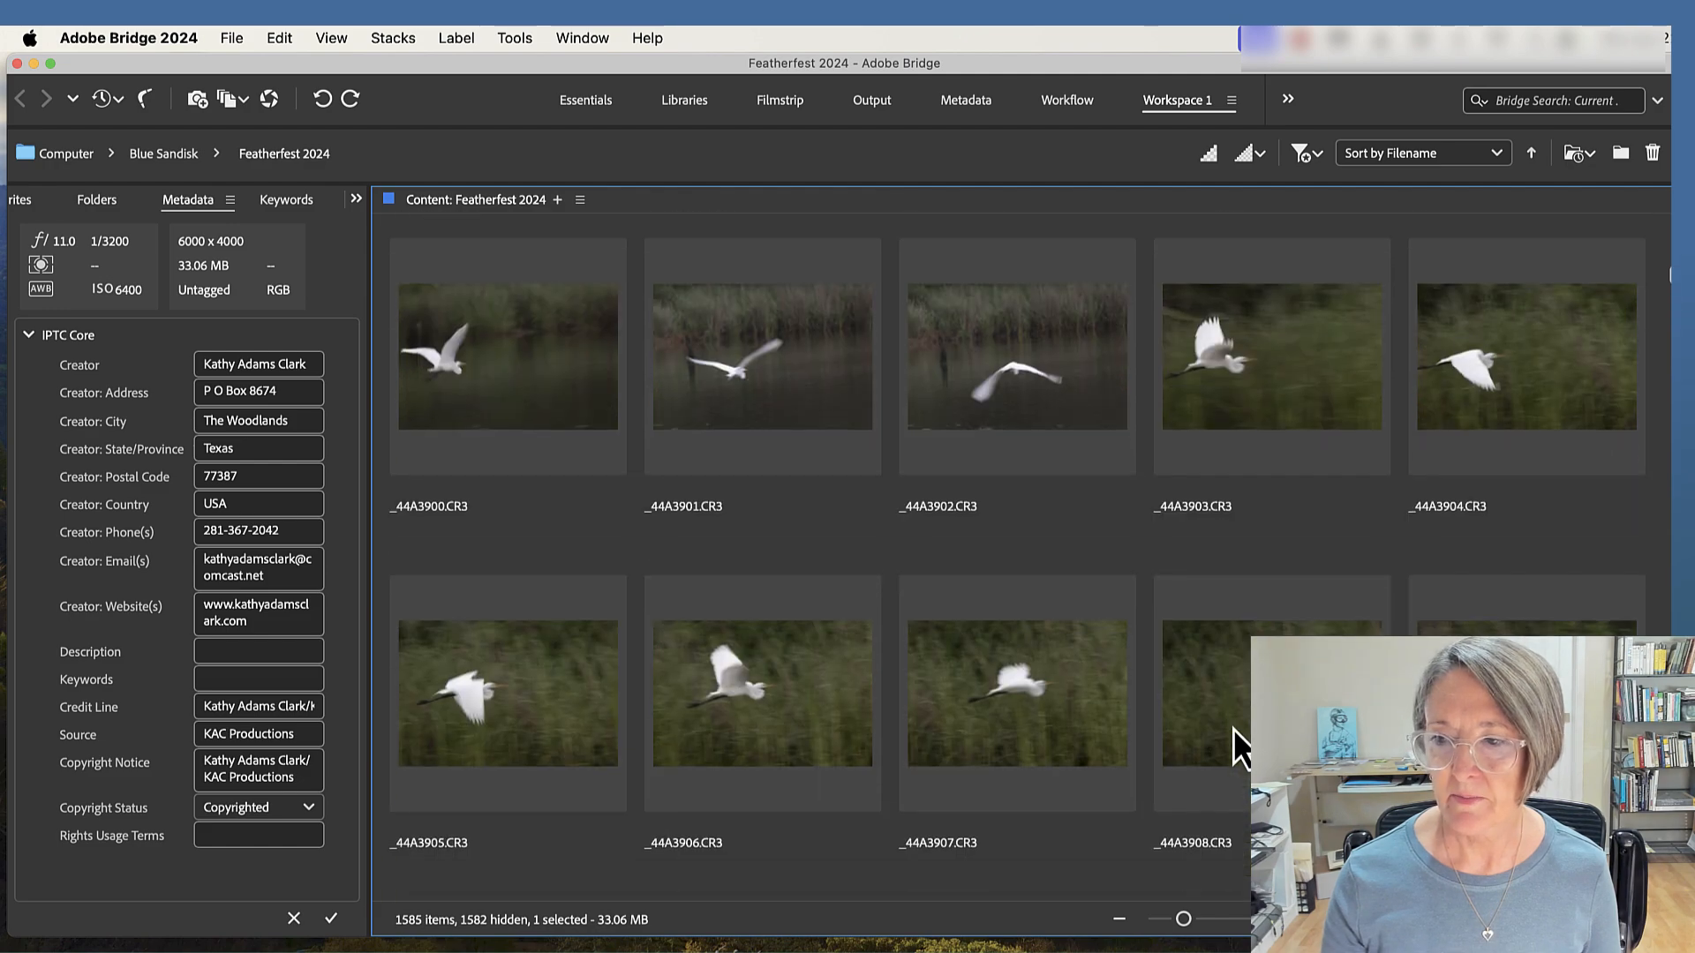
pyautogui.scroll(-9, 1233, 729)
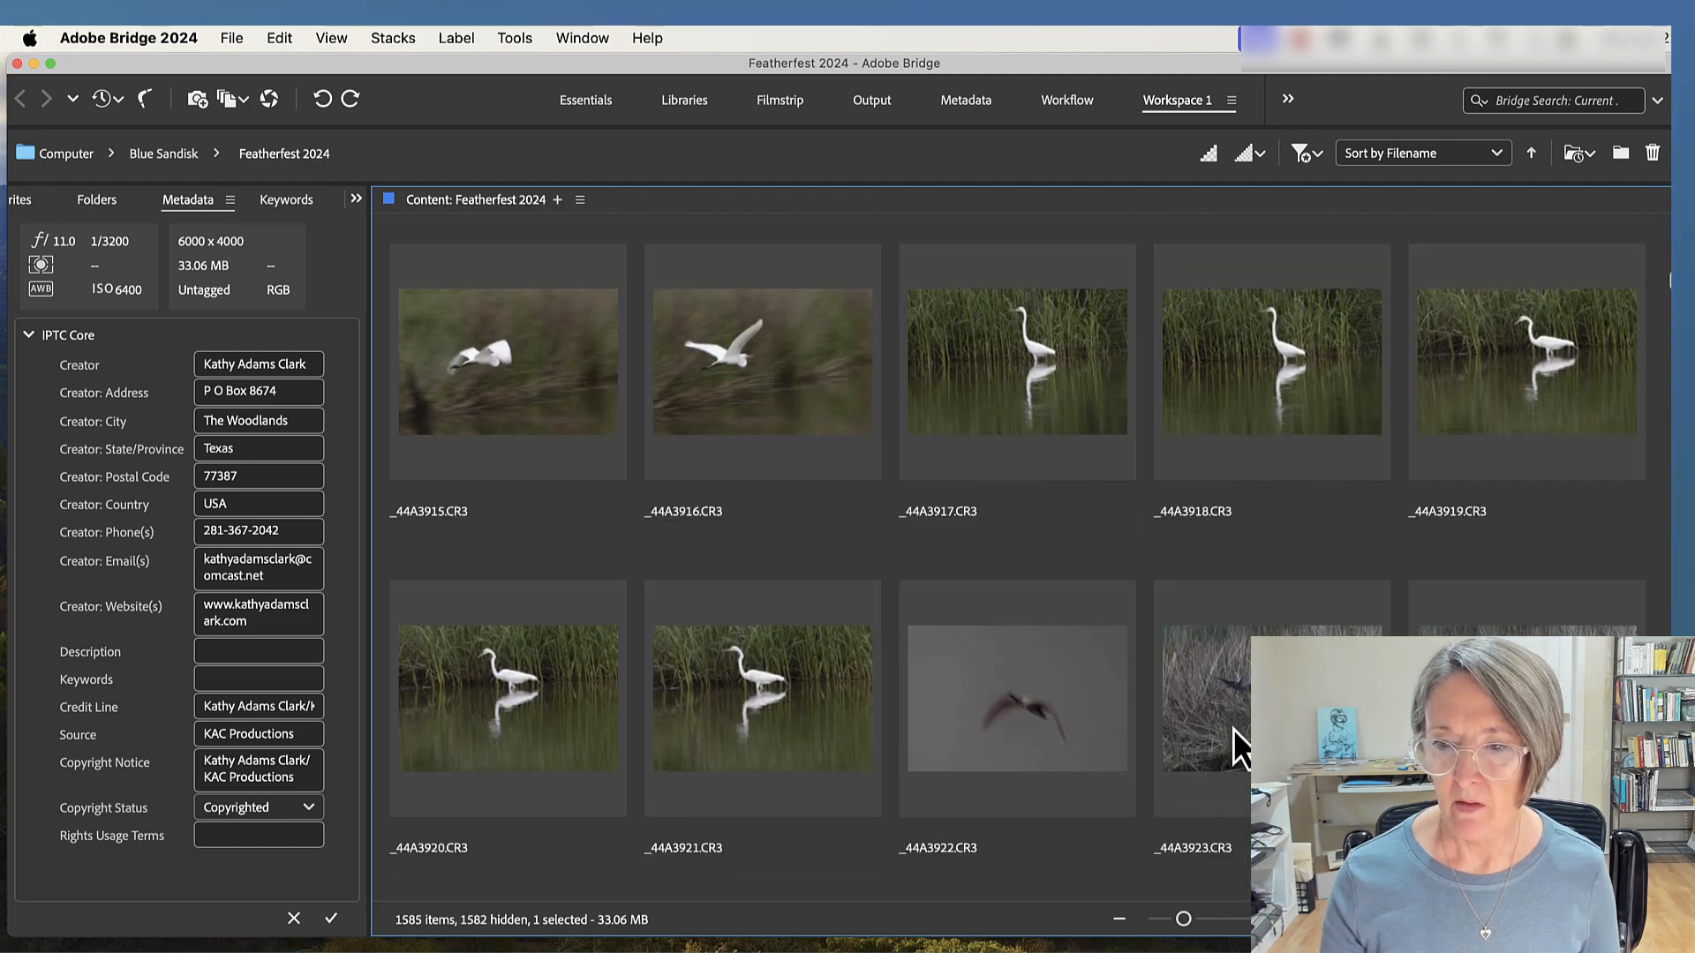
pyautogui.keyDown('shift'); pyautogui.click(687, 713); pyautogui.keyUp('shift')
# - Batch rename the selected run of photos as Great egret KAC, with the four-digit sequence continuing from 87
pyautogui.rightClick(688, 714)
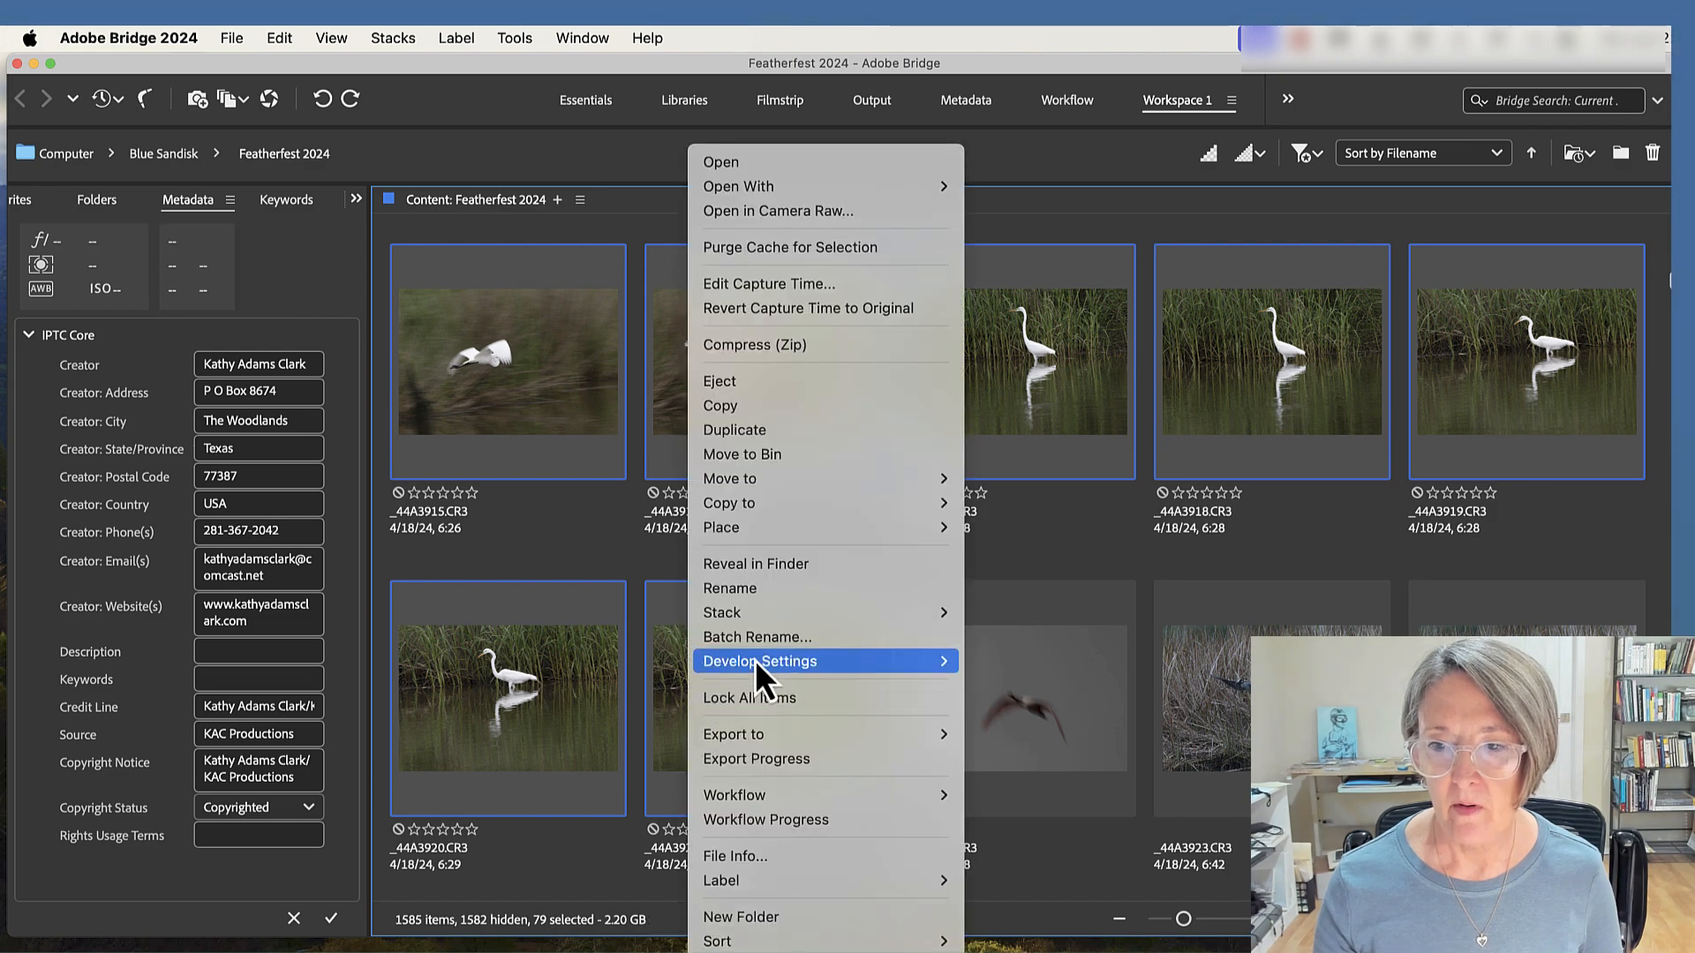
pyautogui.click(773, 638)
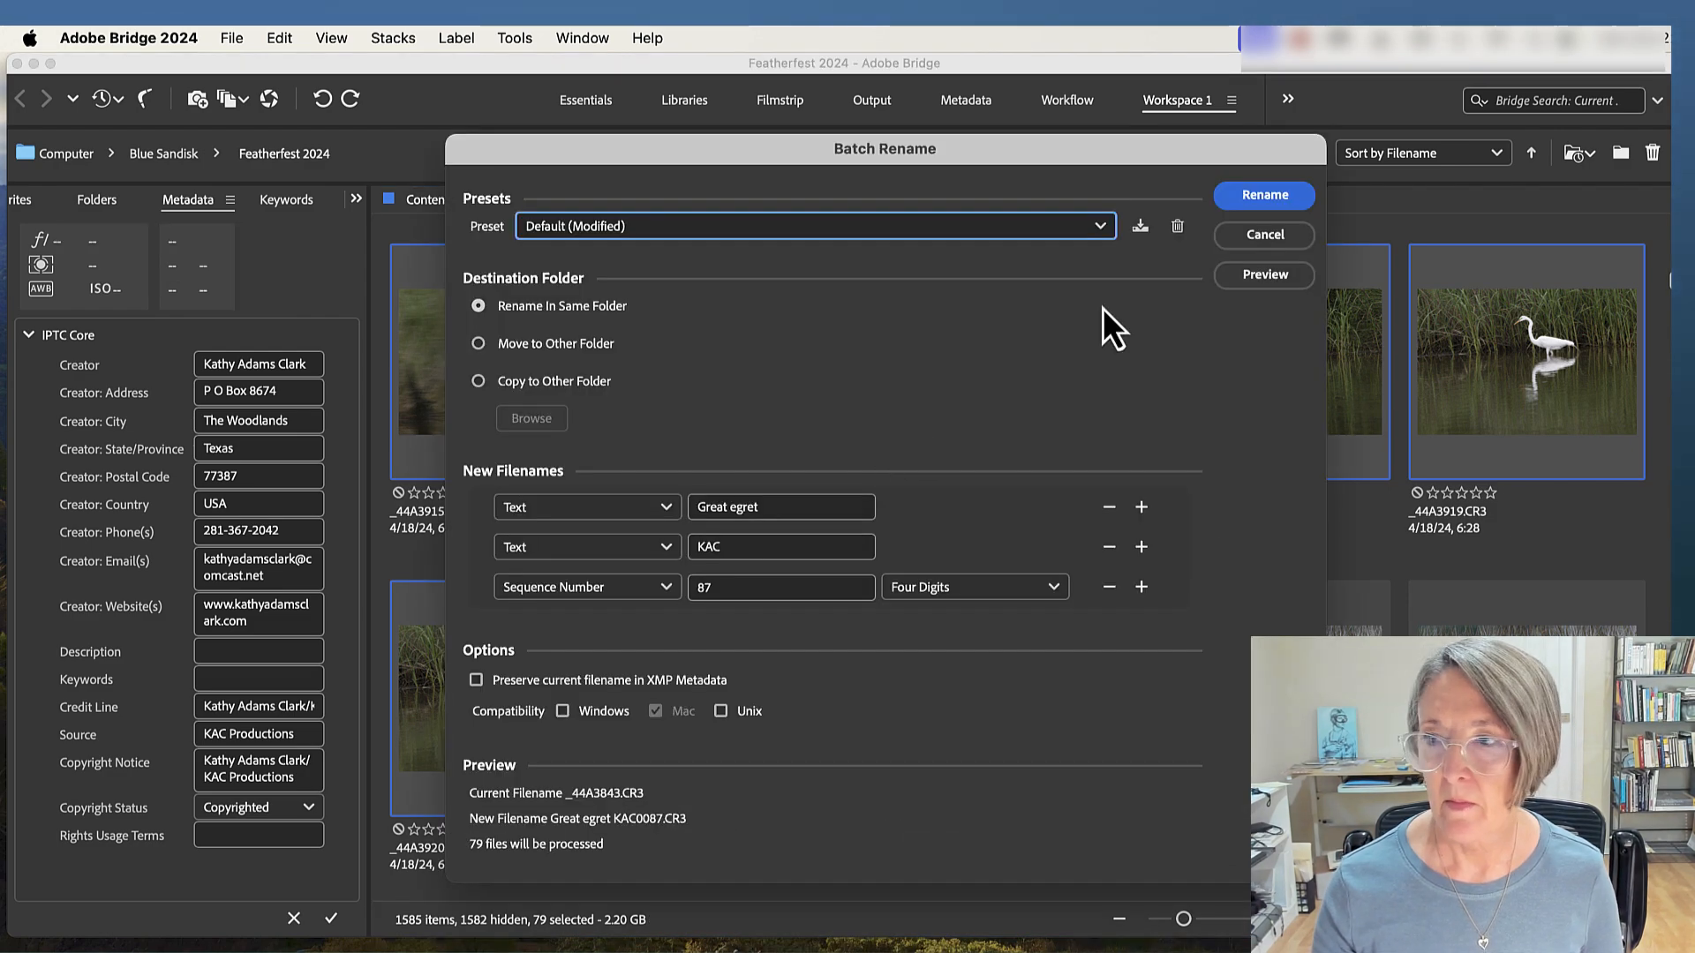
pyautogui.click(1264, 201)
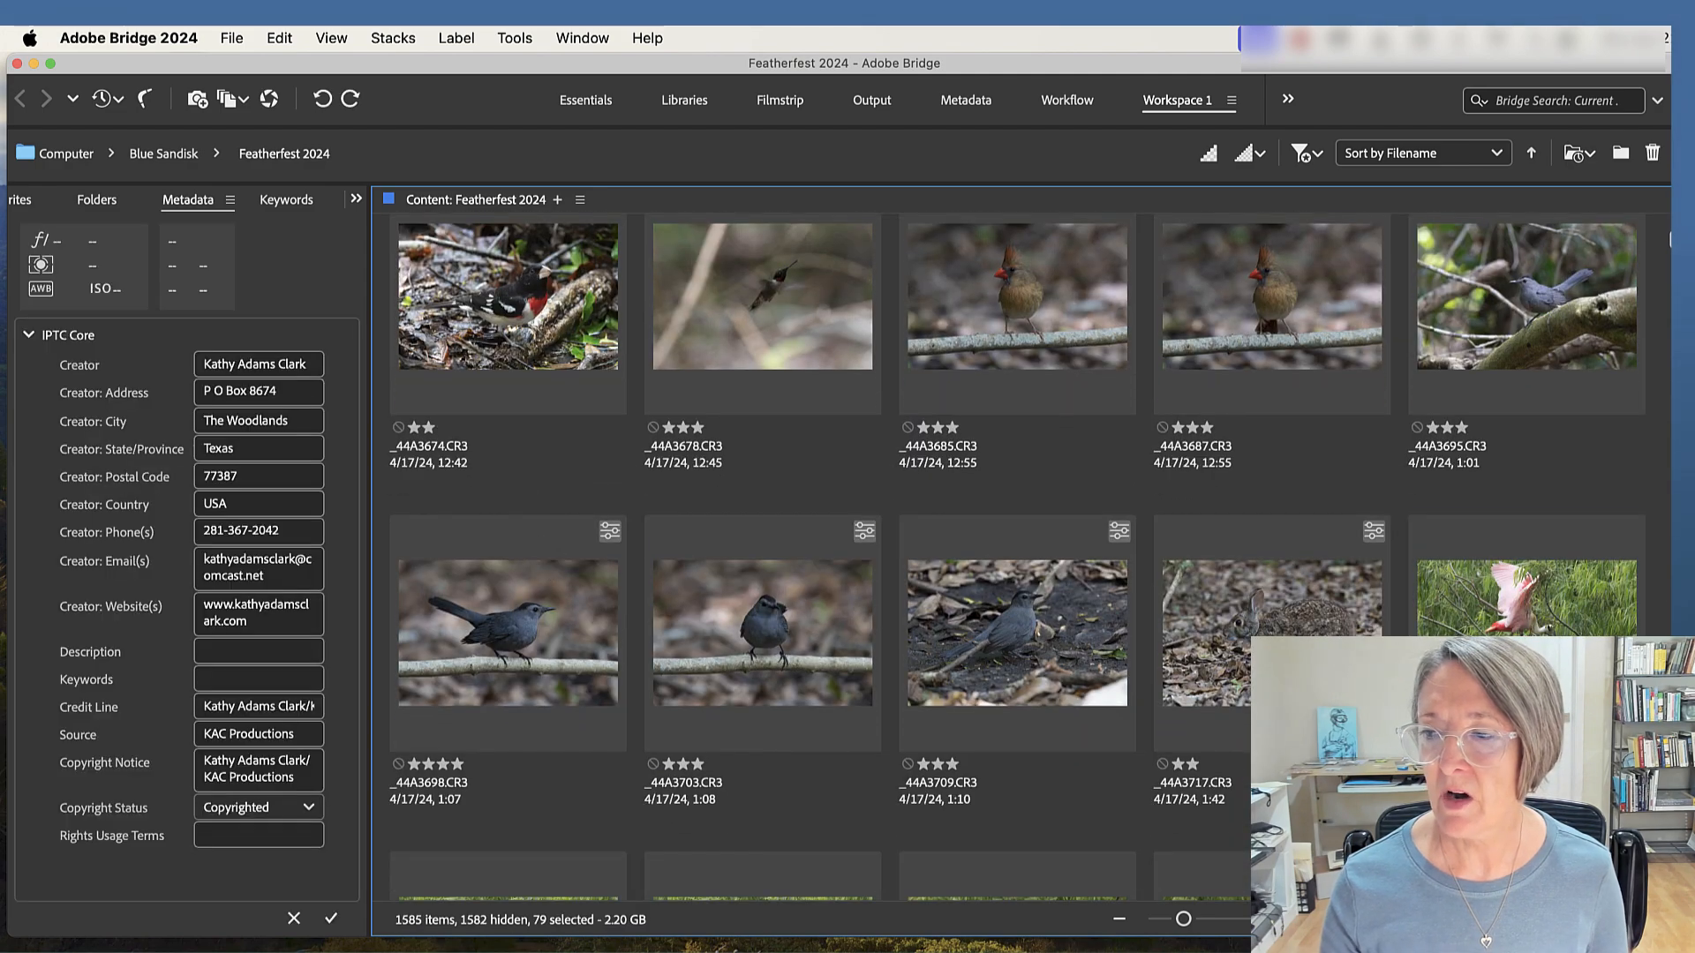
# - Select the continuous run of roseate spoonbill photos from _44A3757.CR3 through _44A3836.CR3
pyautogui.scroll(-15, 633, 610)
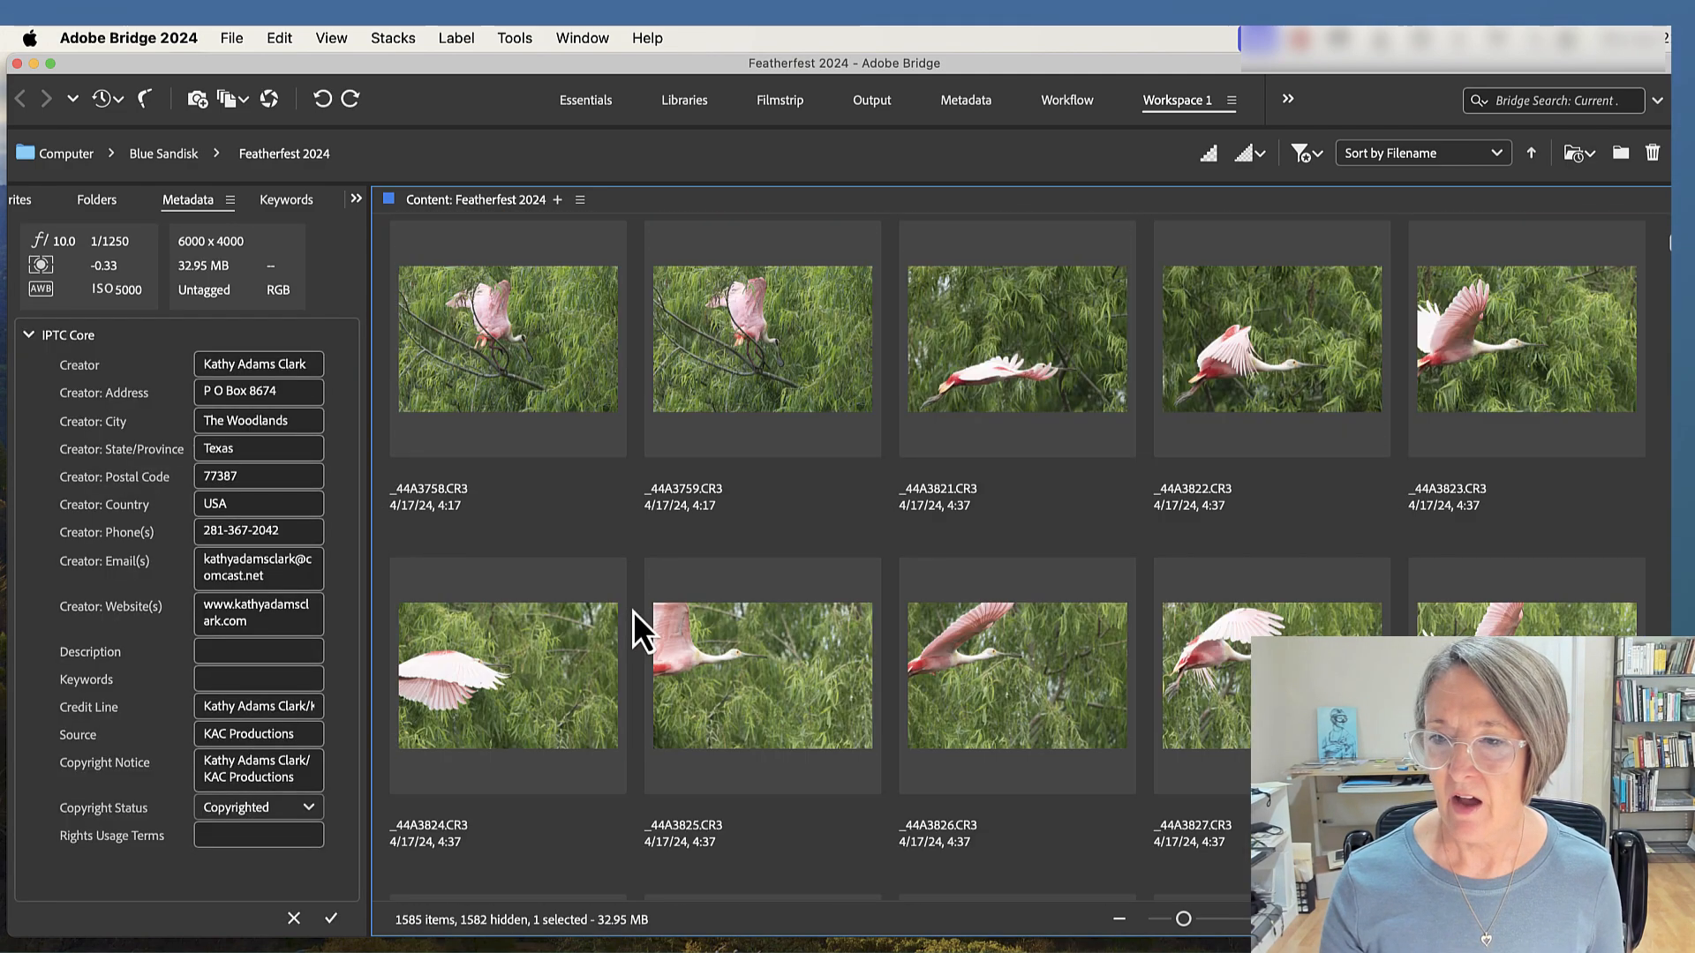
pyautogui.scroll(-3, 633, 611)
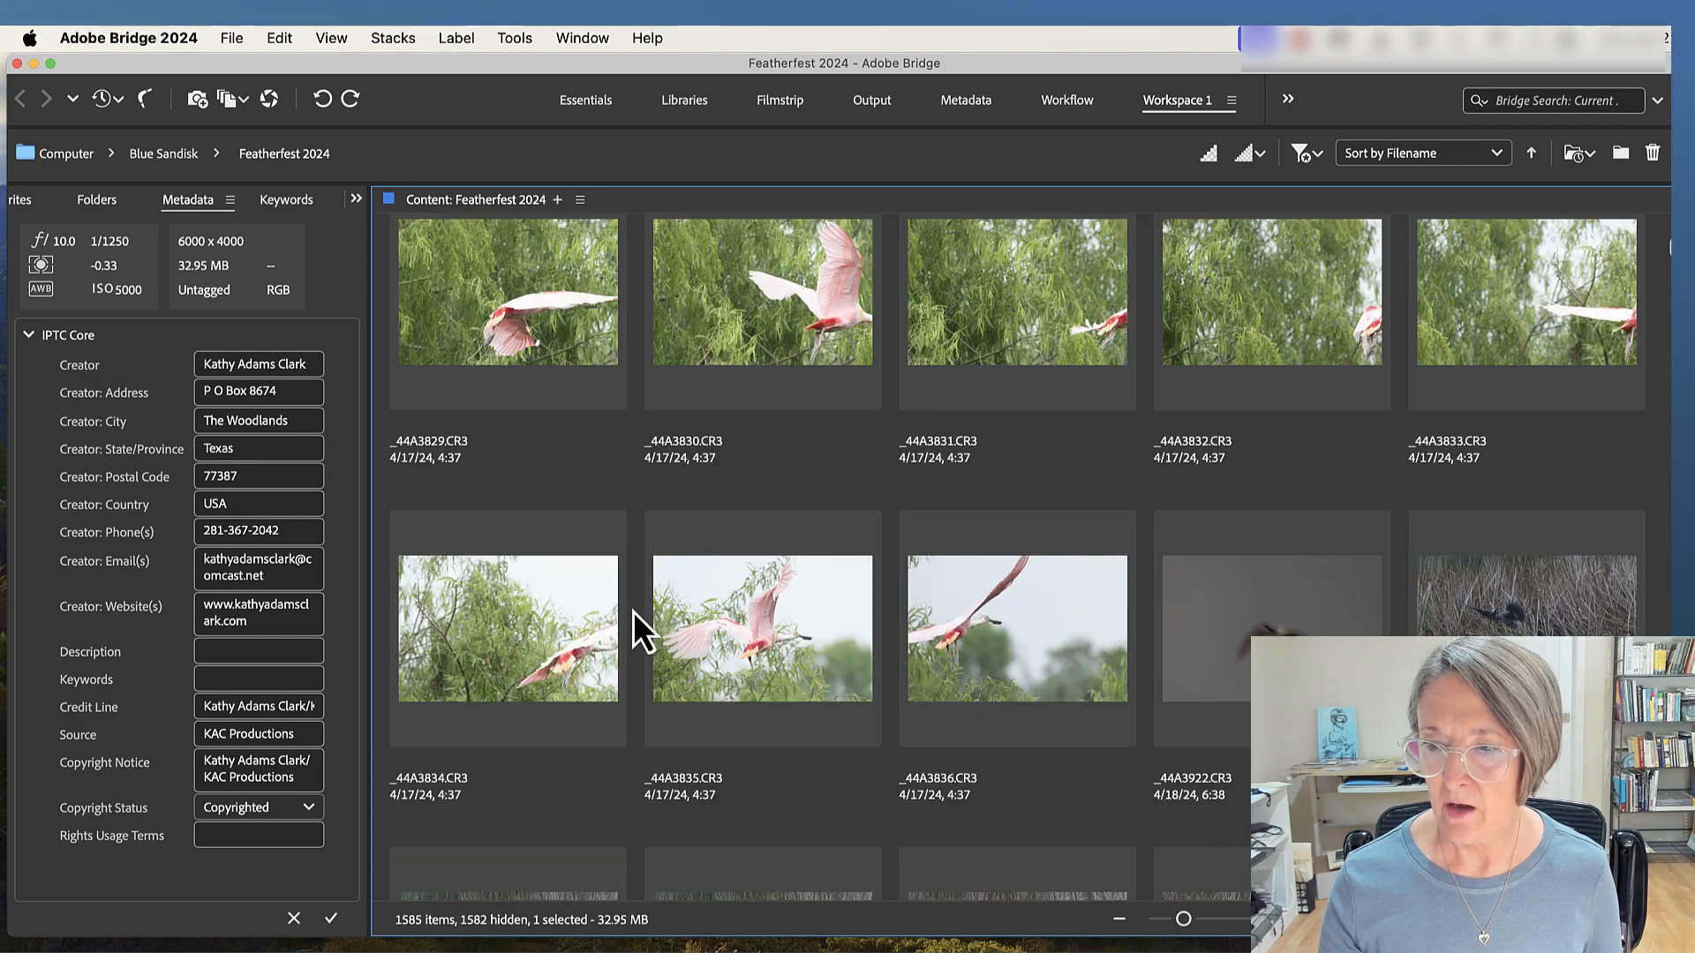
pyautogui.keyDown('shift'); pyautogui.click(1007, 632); pyautogui.keyUp('shift')
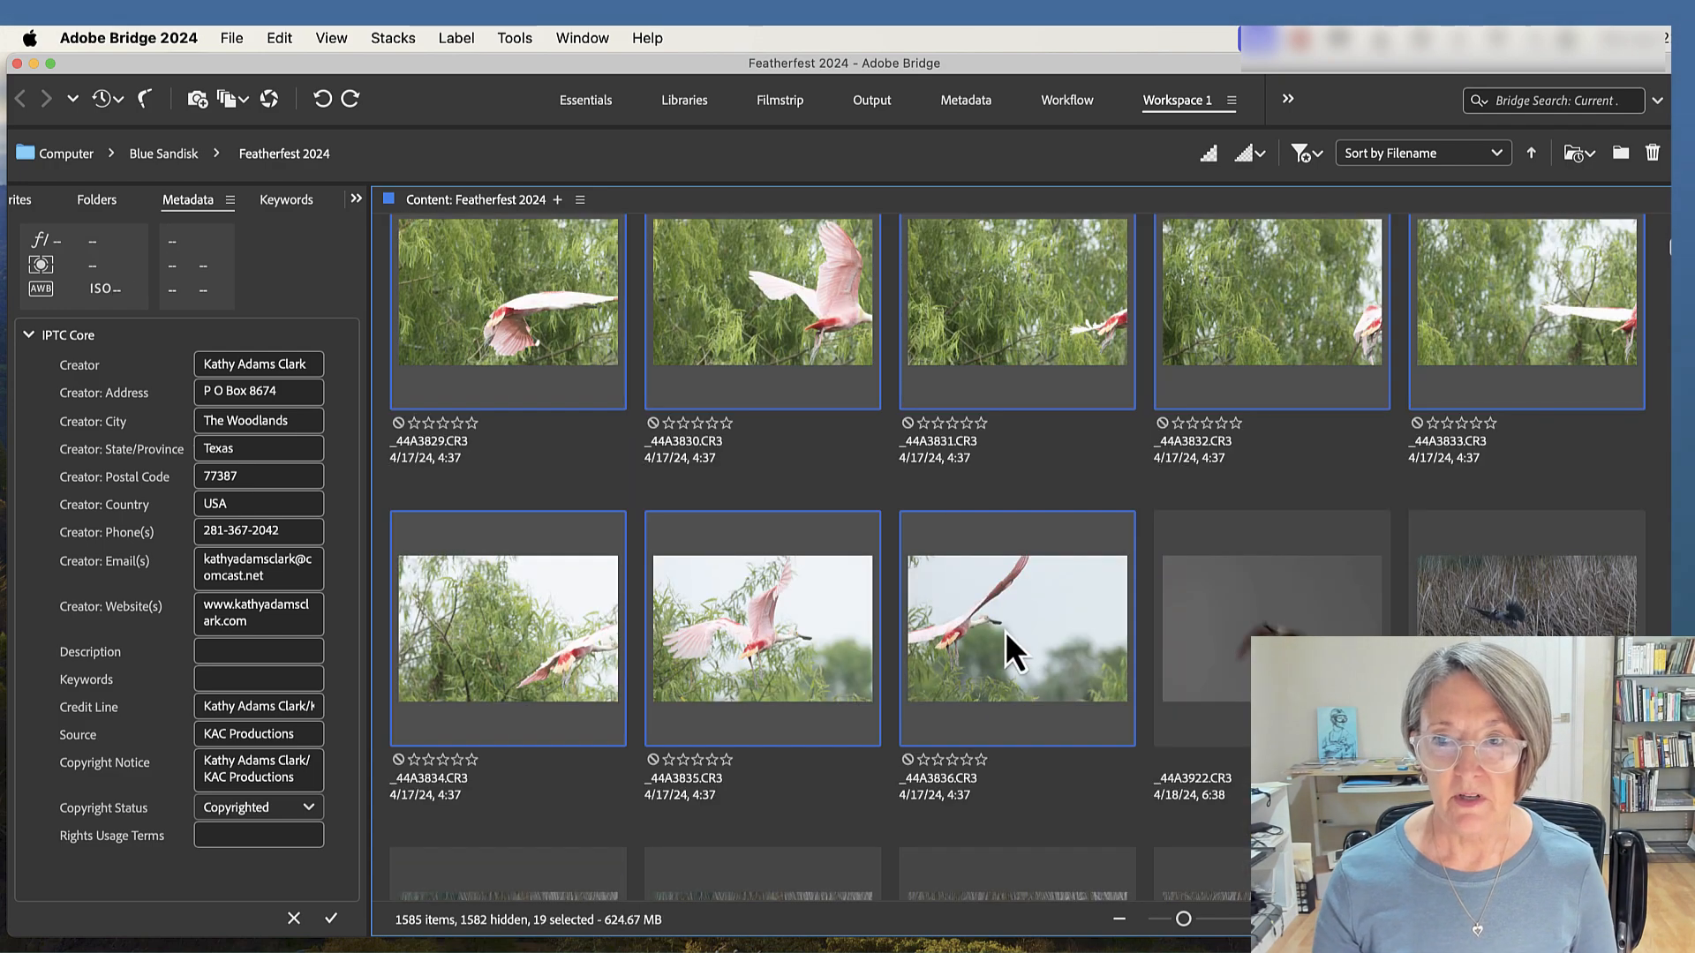
# - Batch rename the selected spoonbill photos as Roseate Spoonbill KAC, with the four-digit sequence continuing from 166
pyautogui.rightClick(490, 316)
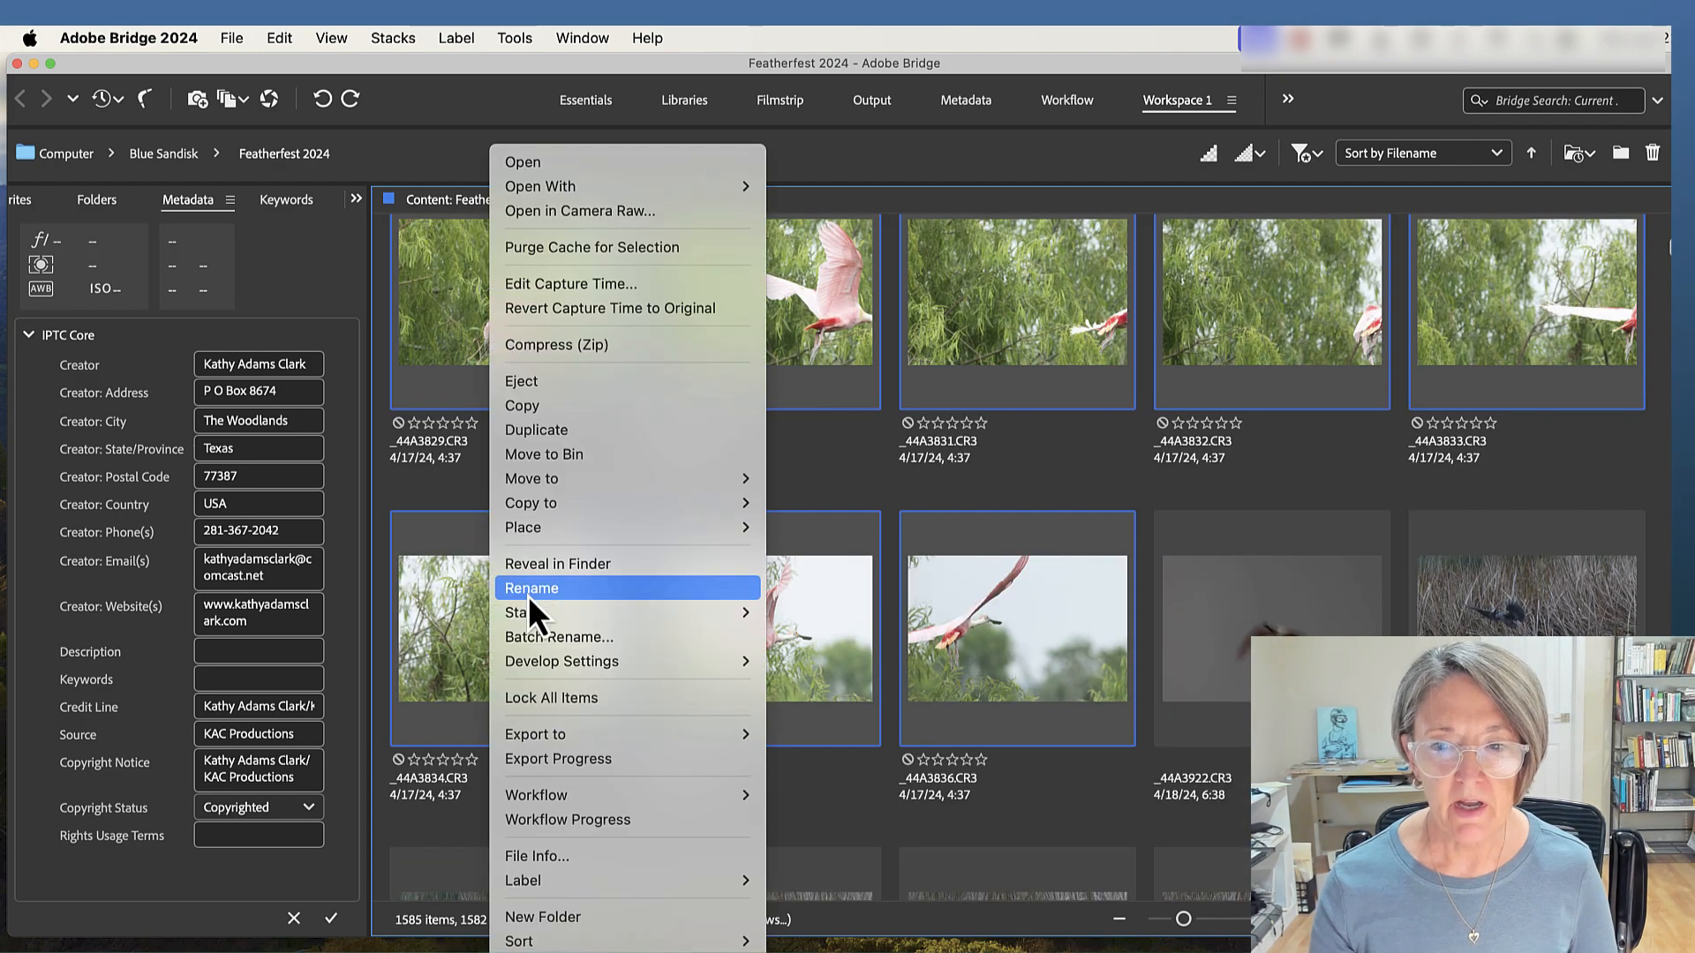
pyautogui.click(534, 632)
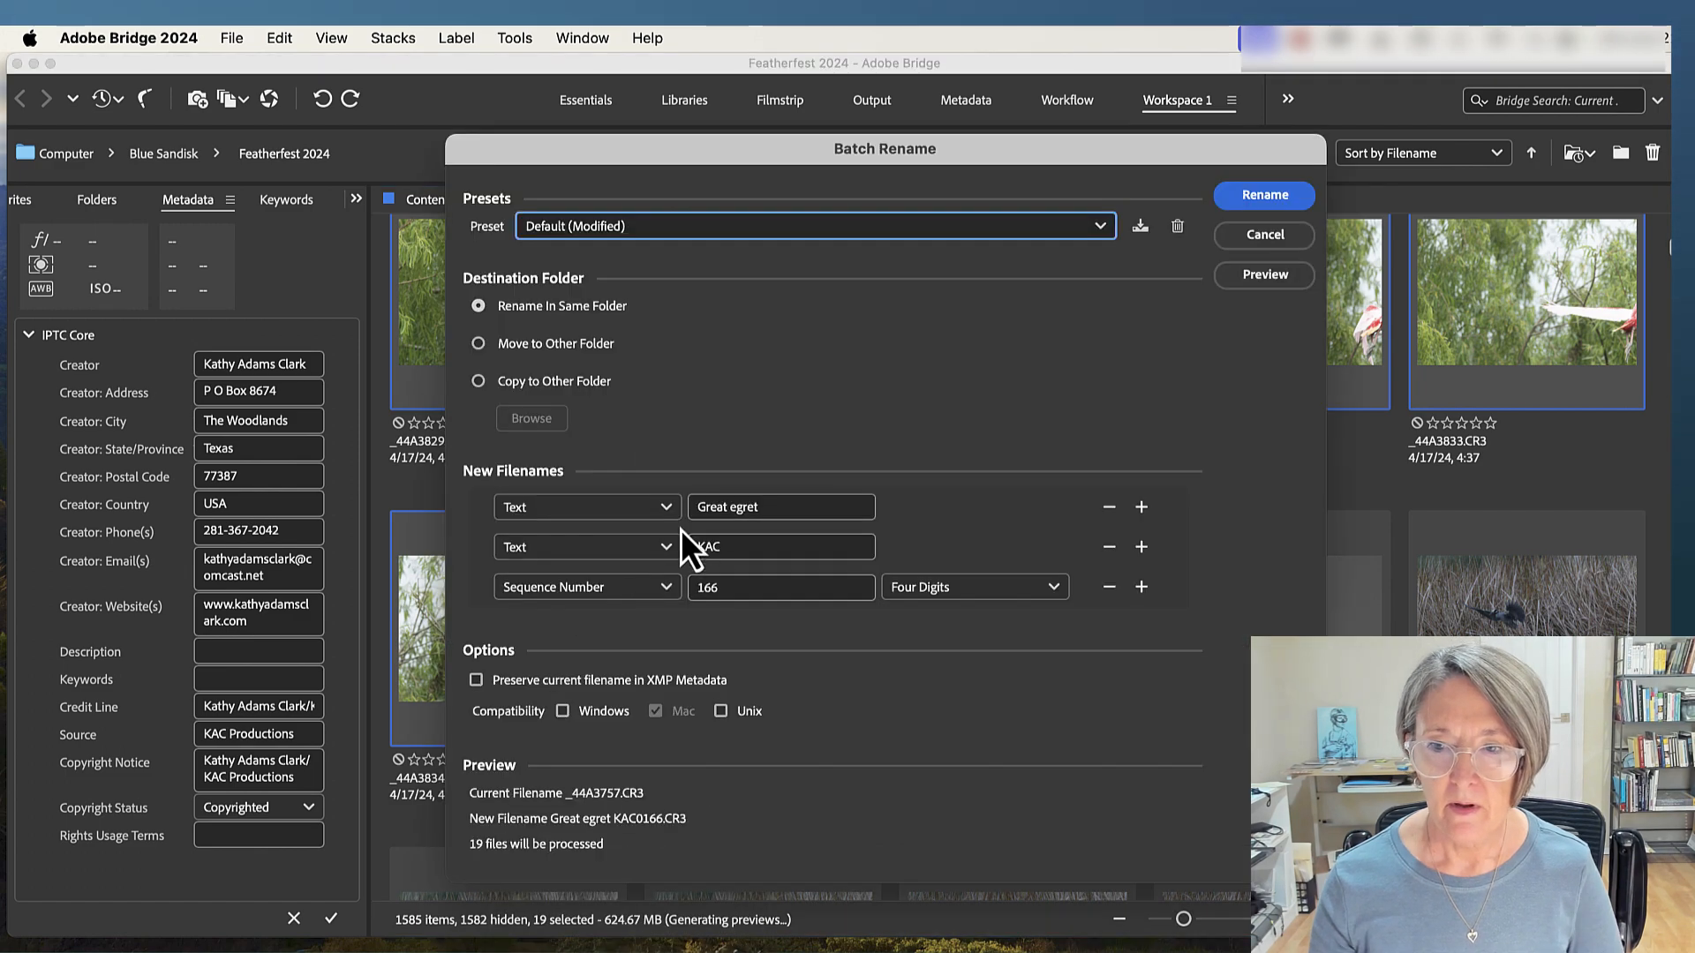
pyautogui.moveTo(800, 510); pyautogui.dragTo(673, 514)
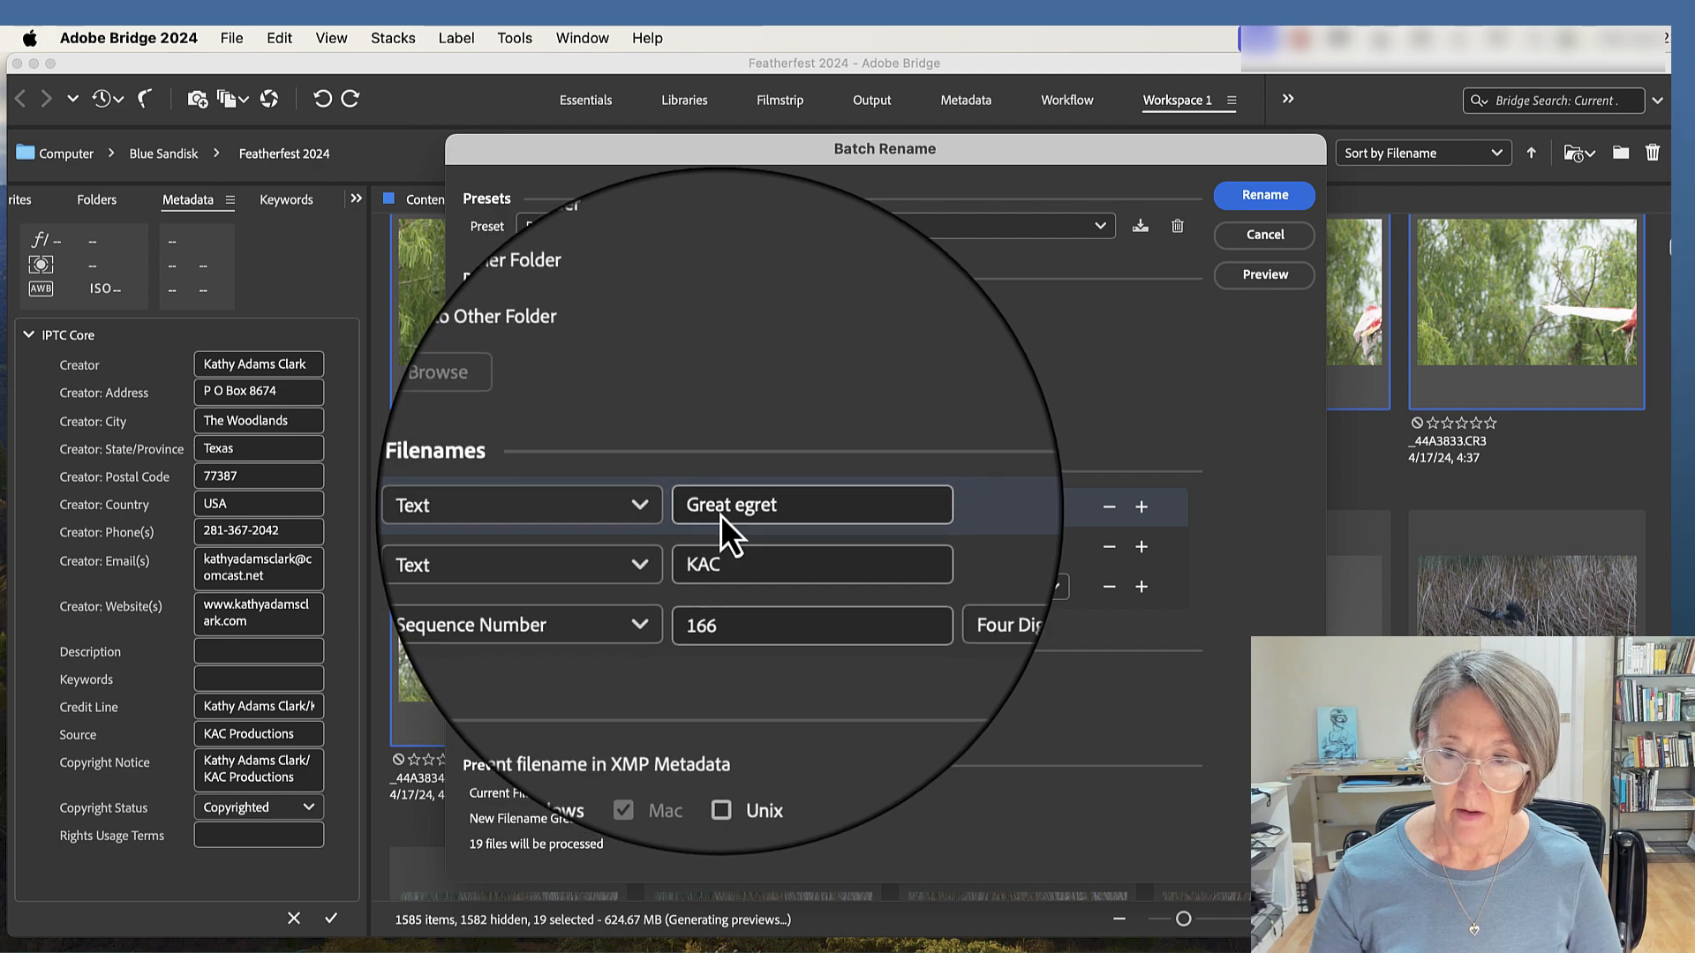
pyautogui.moveTo(758, 518); pyautogui.dragTo(673, 512)
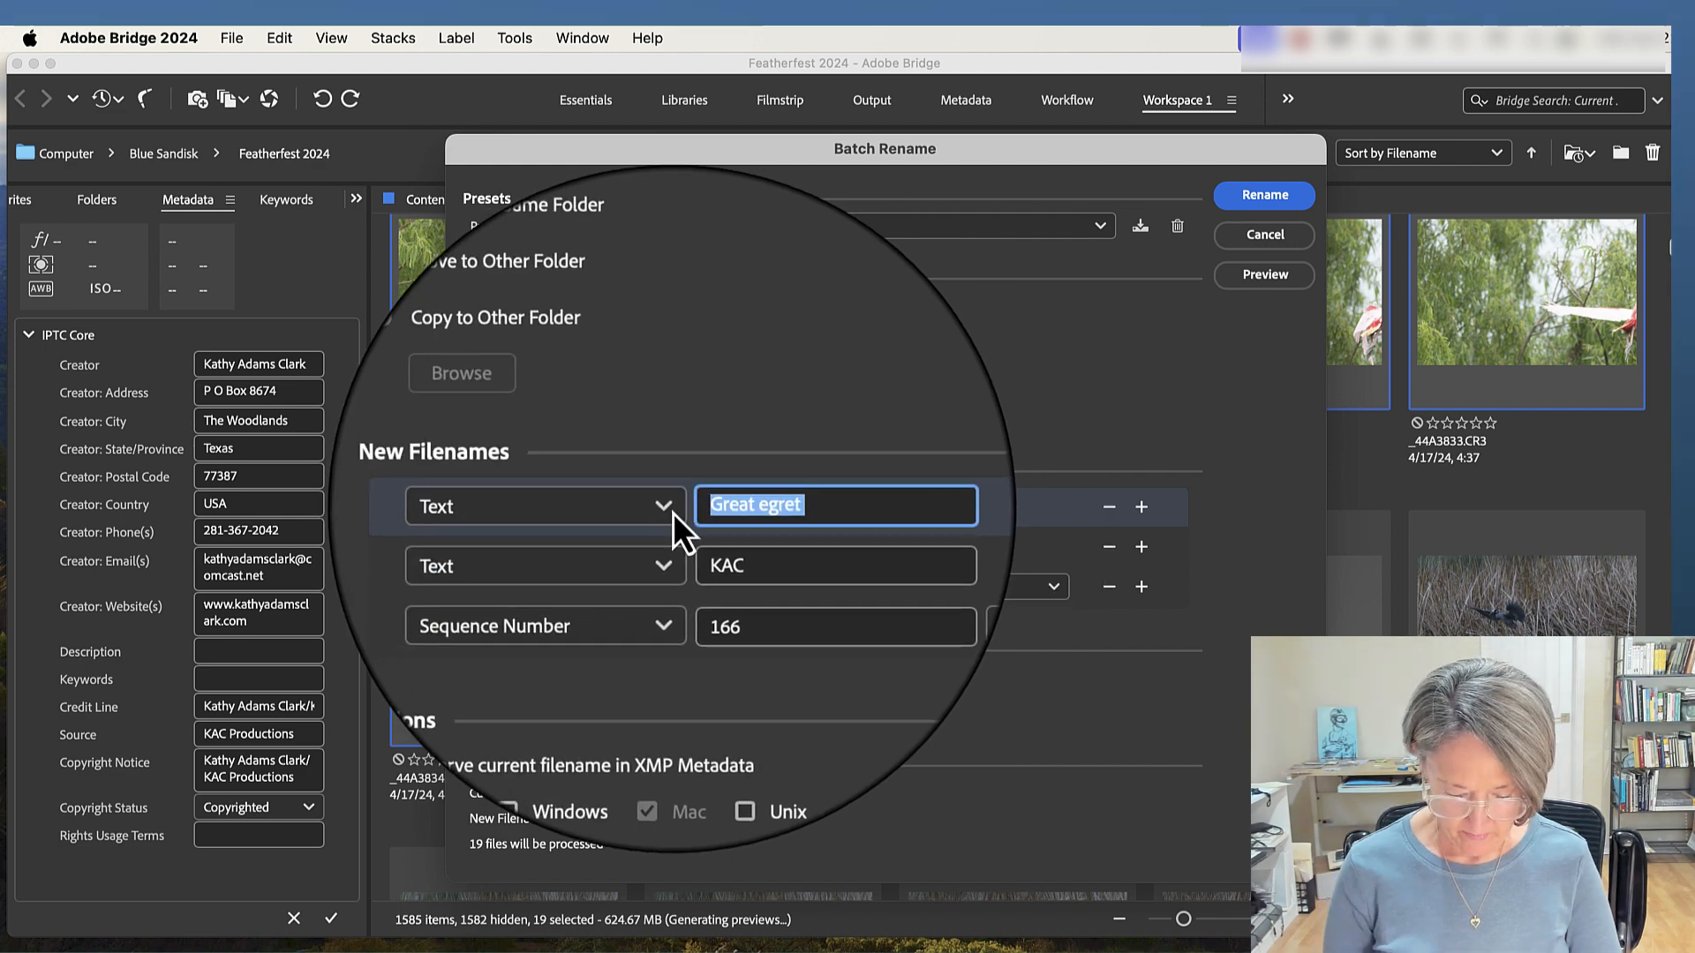
pyautogui.write('Roseate ')
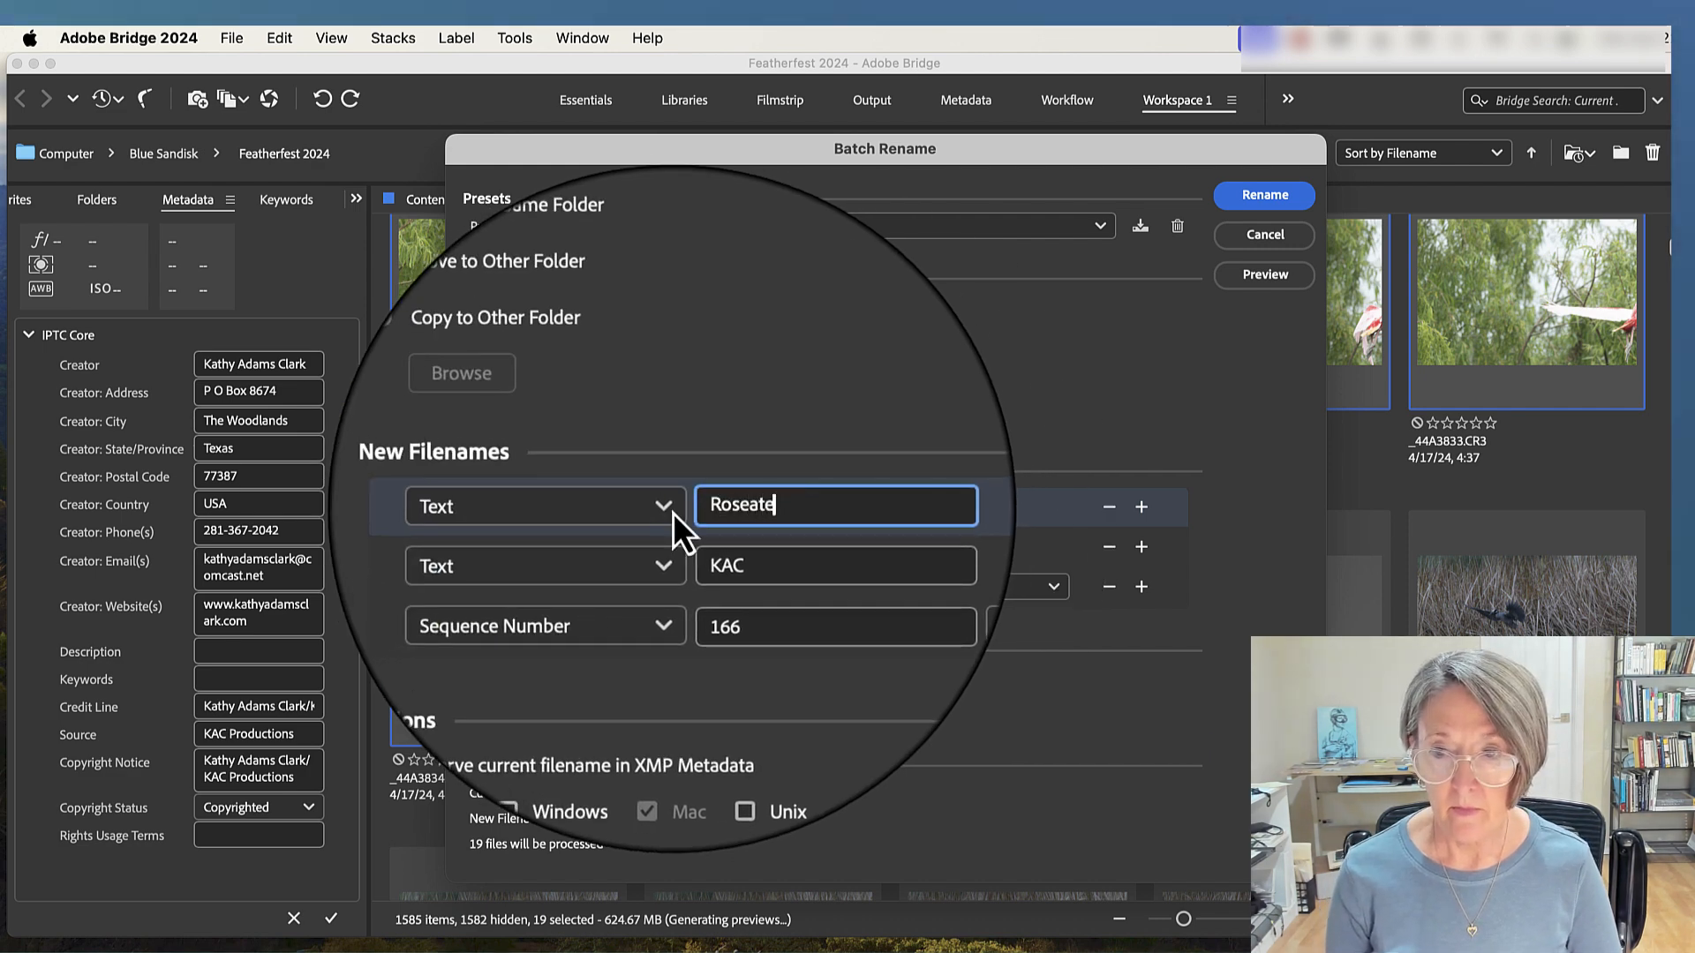
pyautogui.write('Spoo')
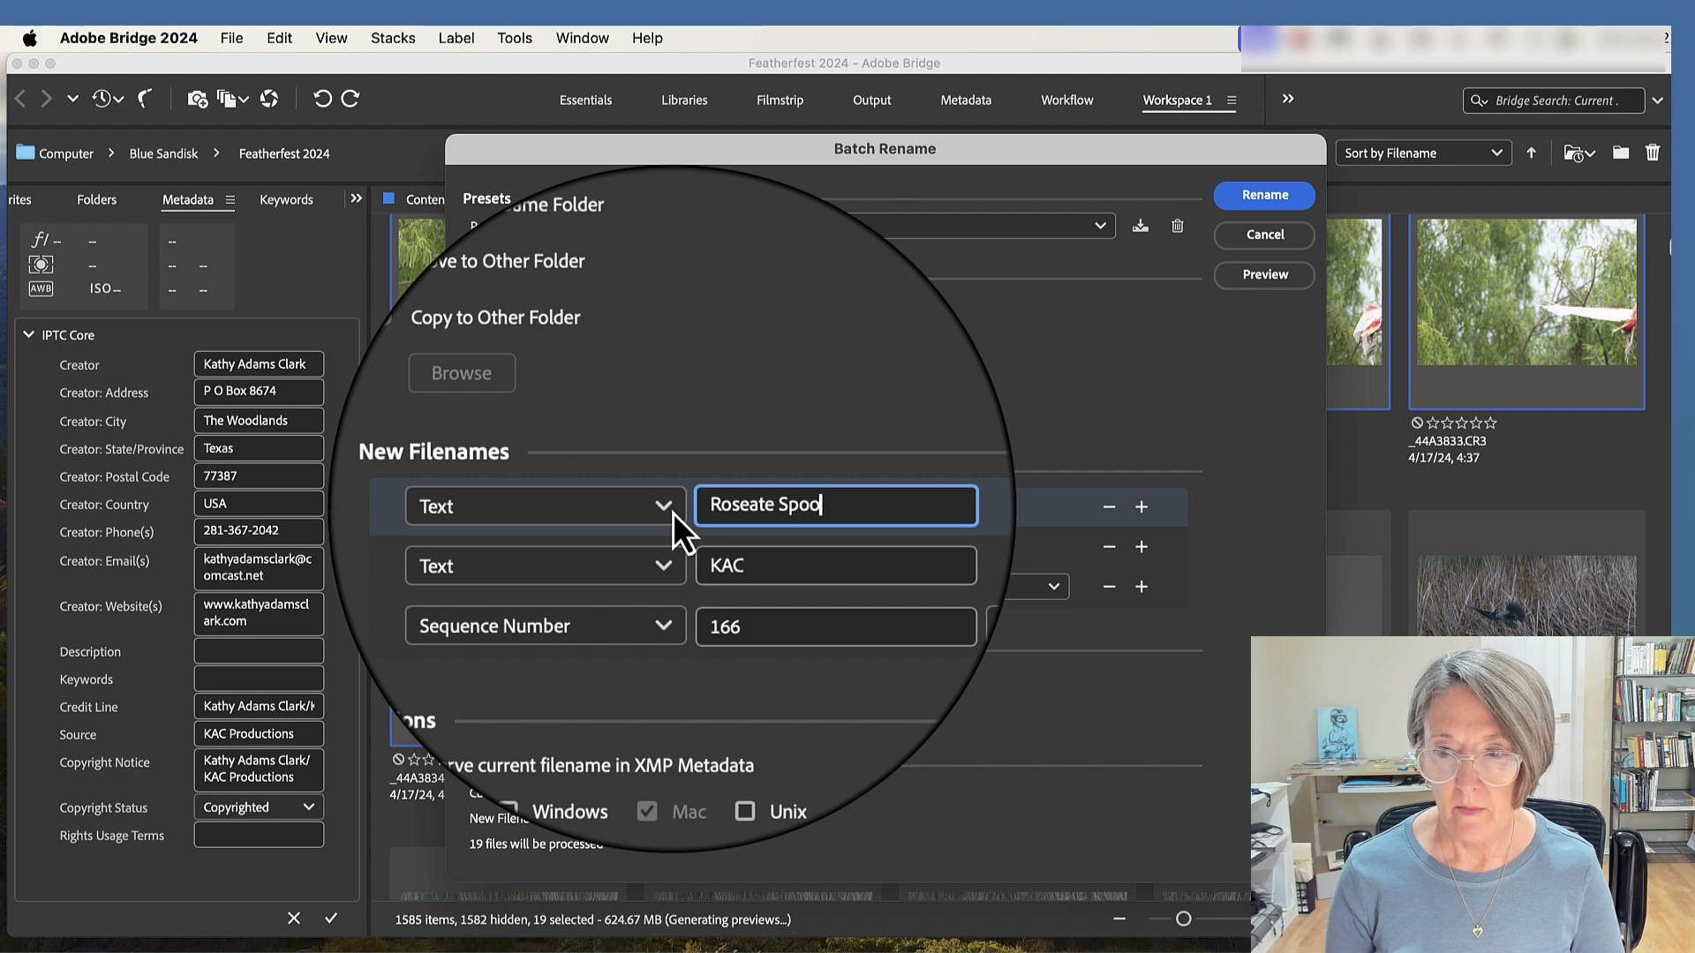
pyautogui.write('nbill')
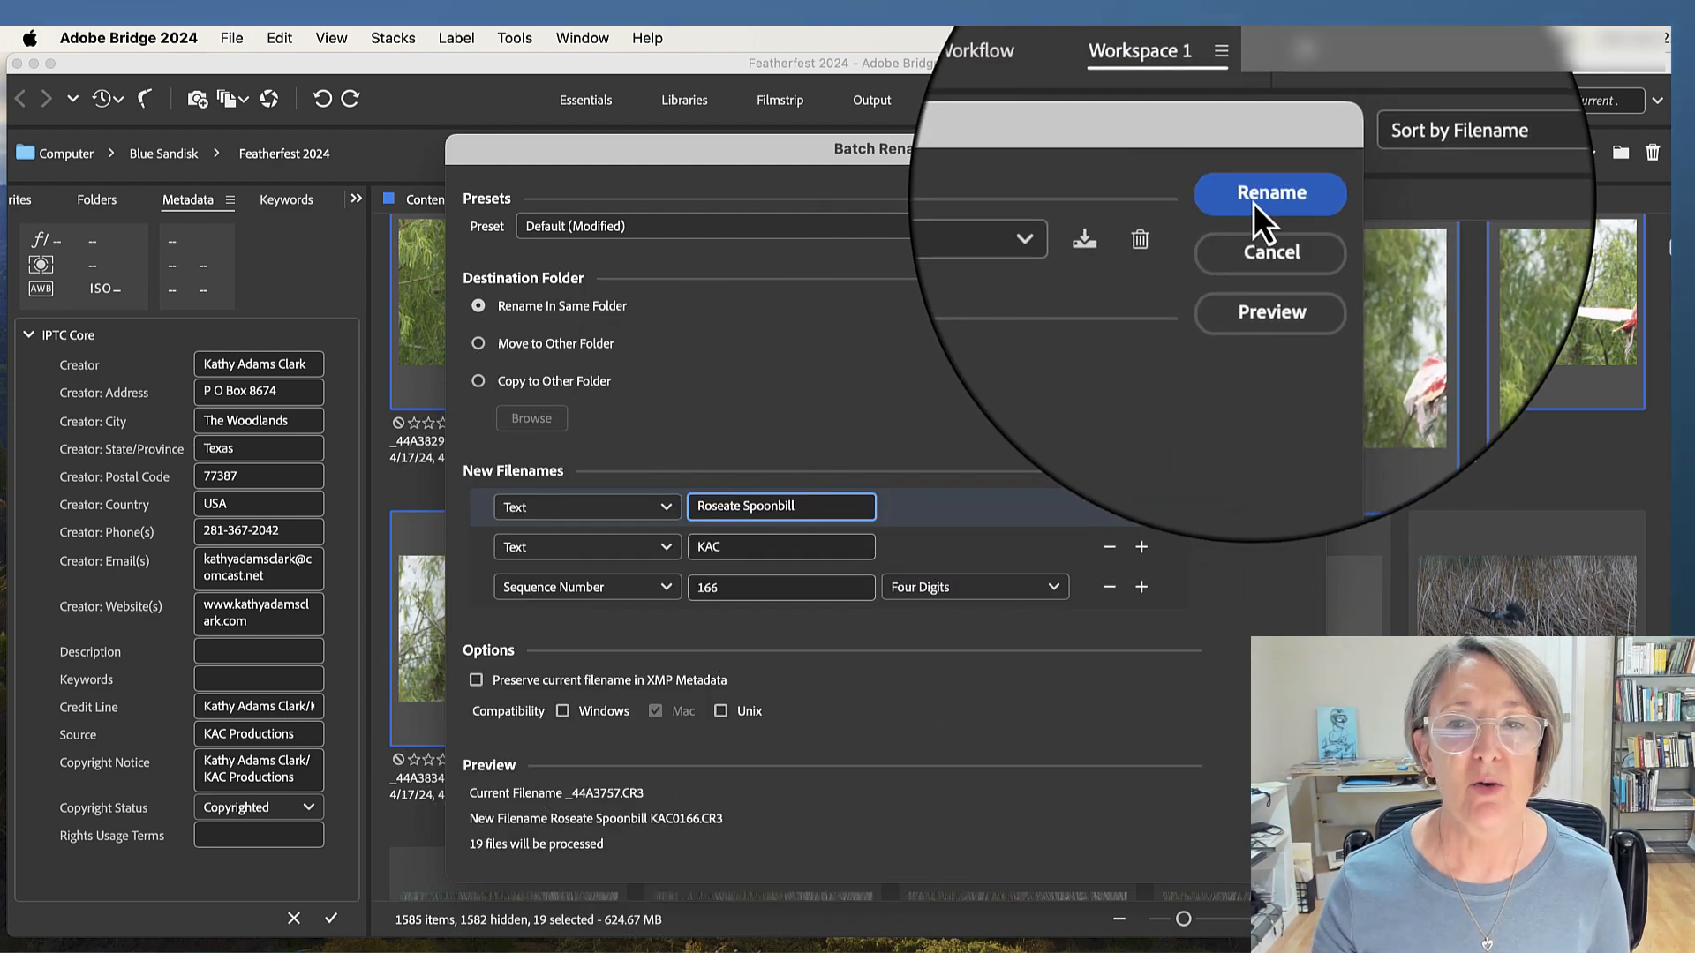
pyautogui.click(1253, 203)
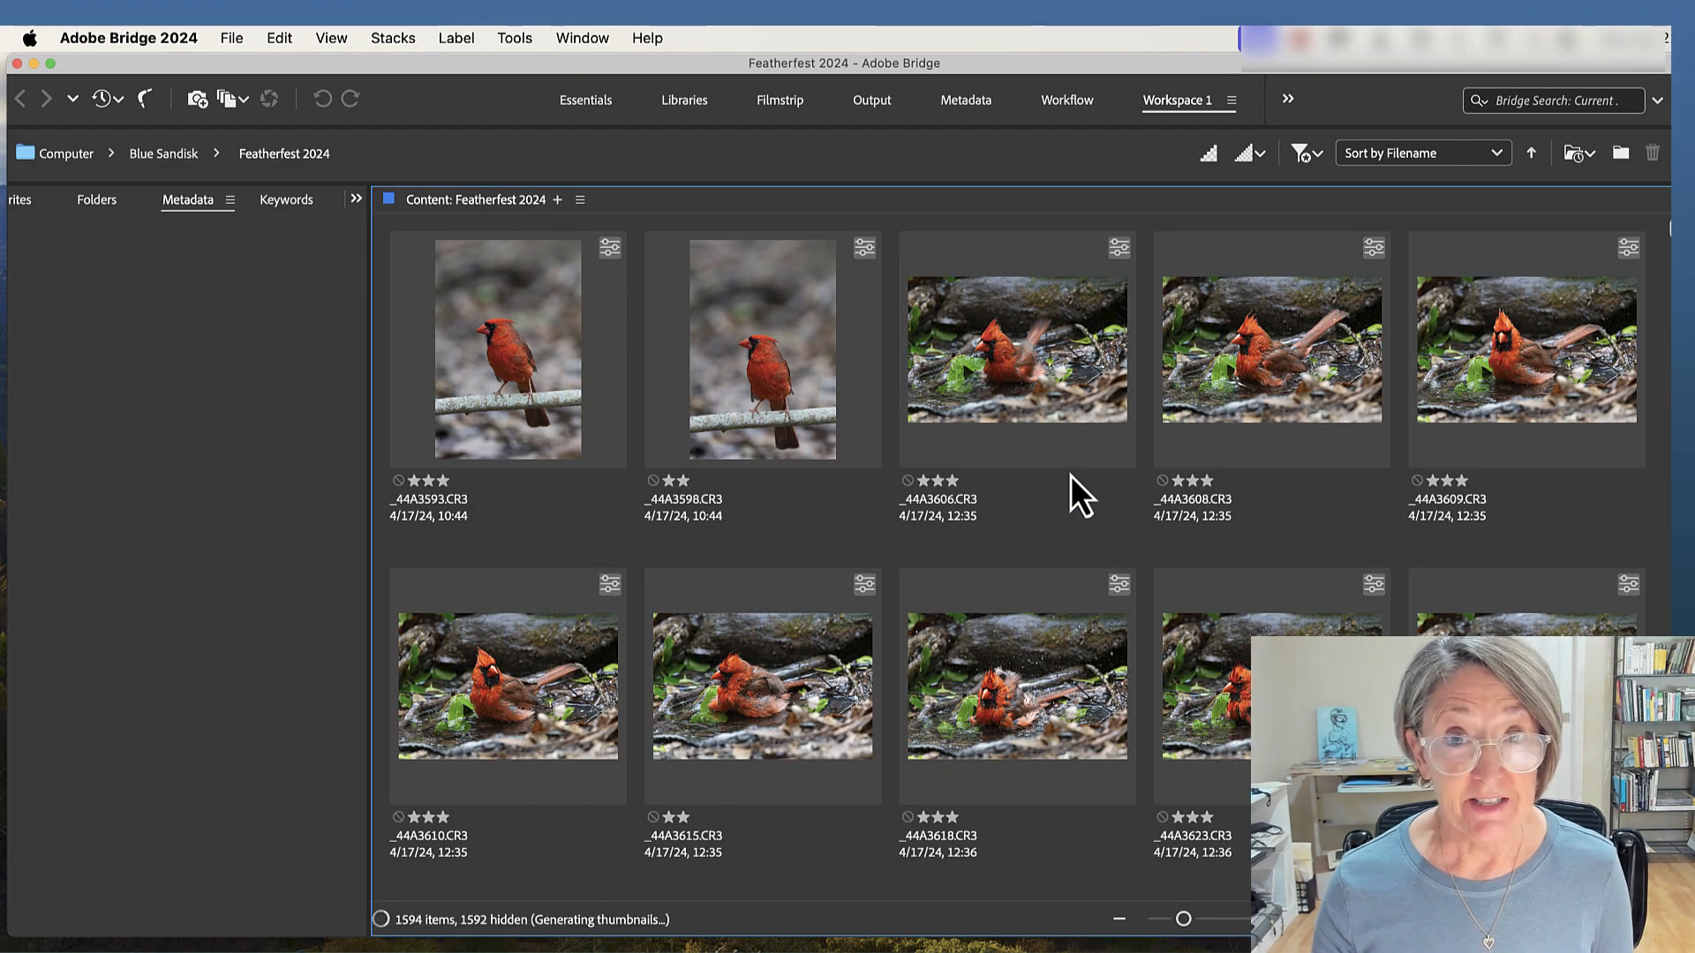
# - Look through the folder to review how the renamed tricolored heron, roseate spoonbill and great egret photos are grouped by filename
pyautogui.scroll(-10, 1071, 476)
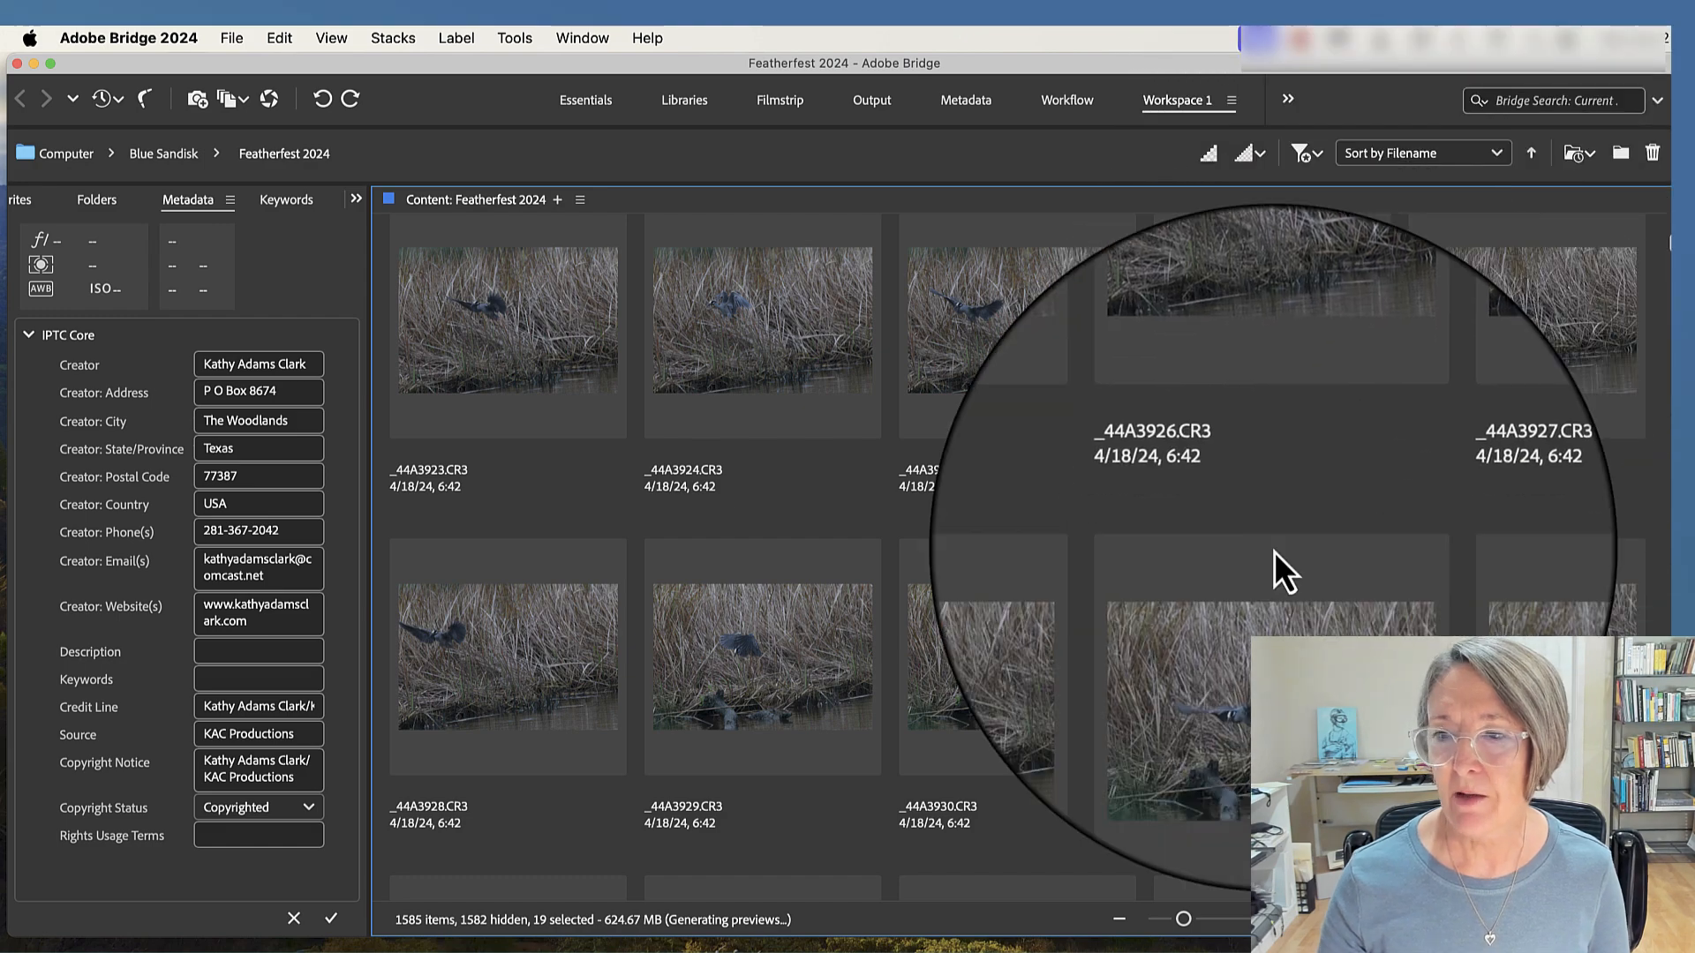
pyautogui.scroll(-10, 1274, 552)
pyautogui.scroll(-15, 1274, 550)
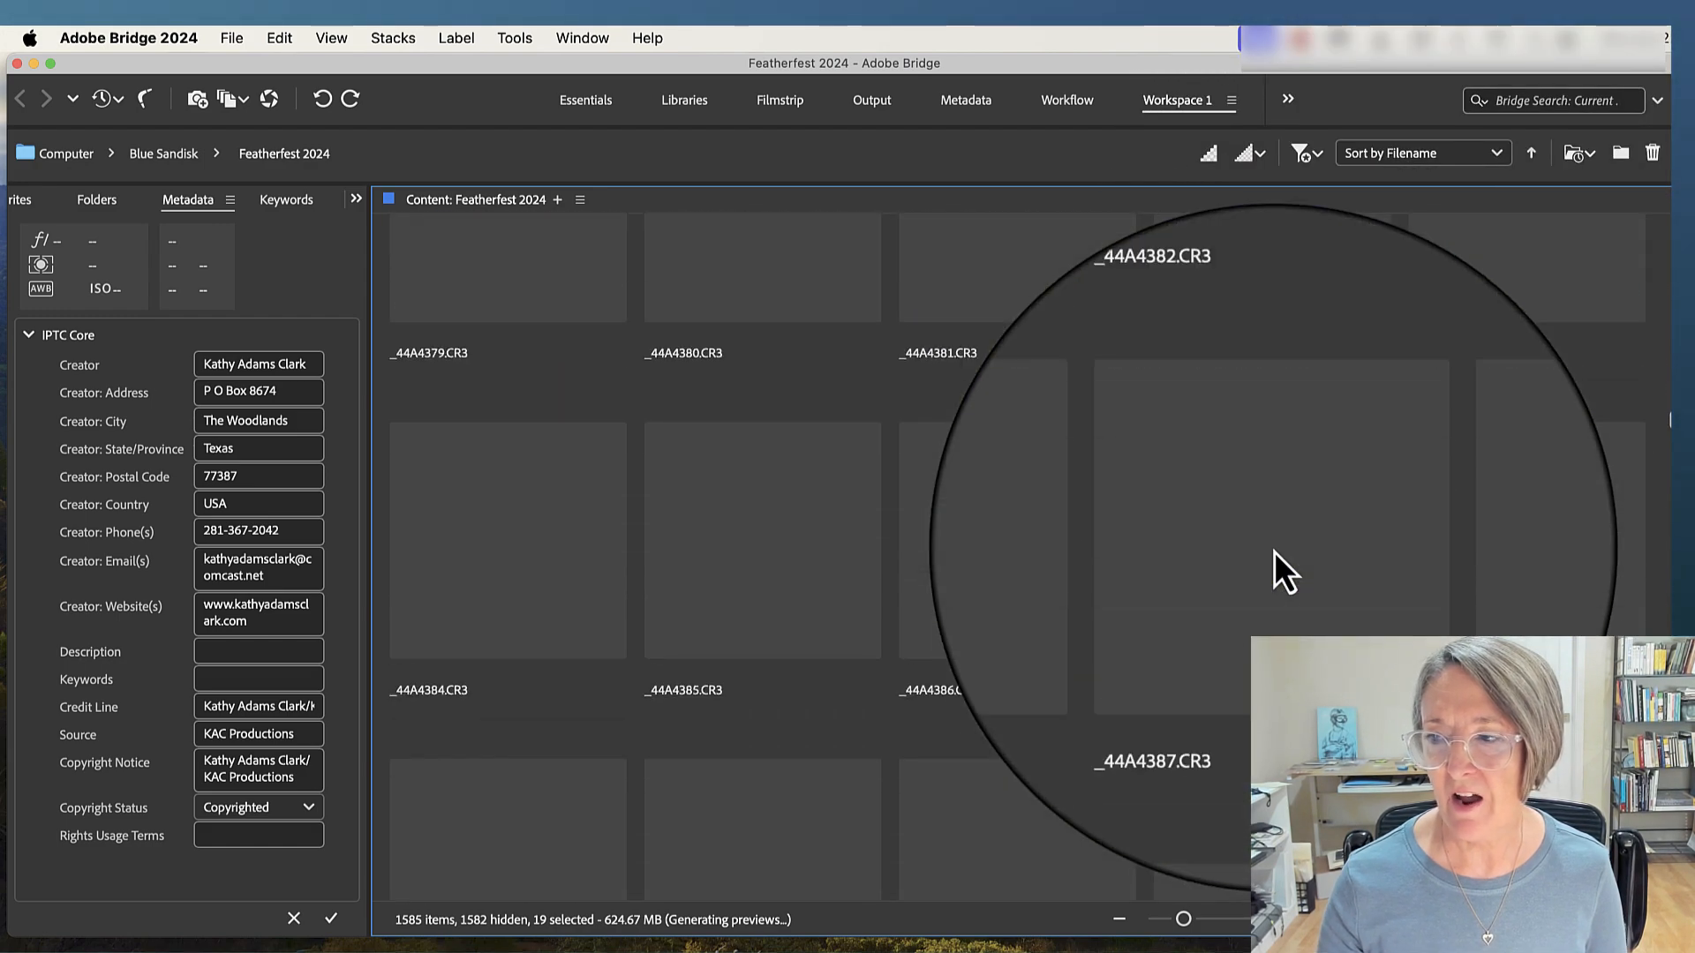
pyautogui.scroll(-20, 1274, 552)
pyautogui.scroll(-15, 1274, 552)
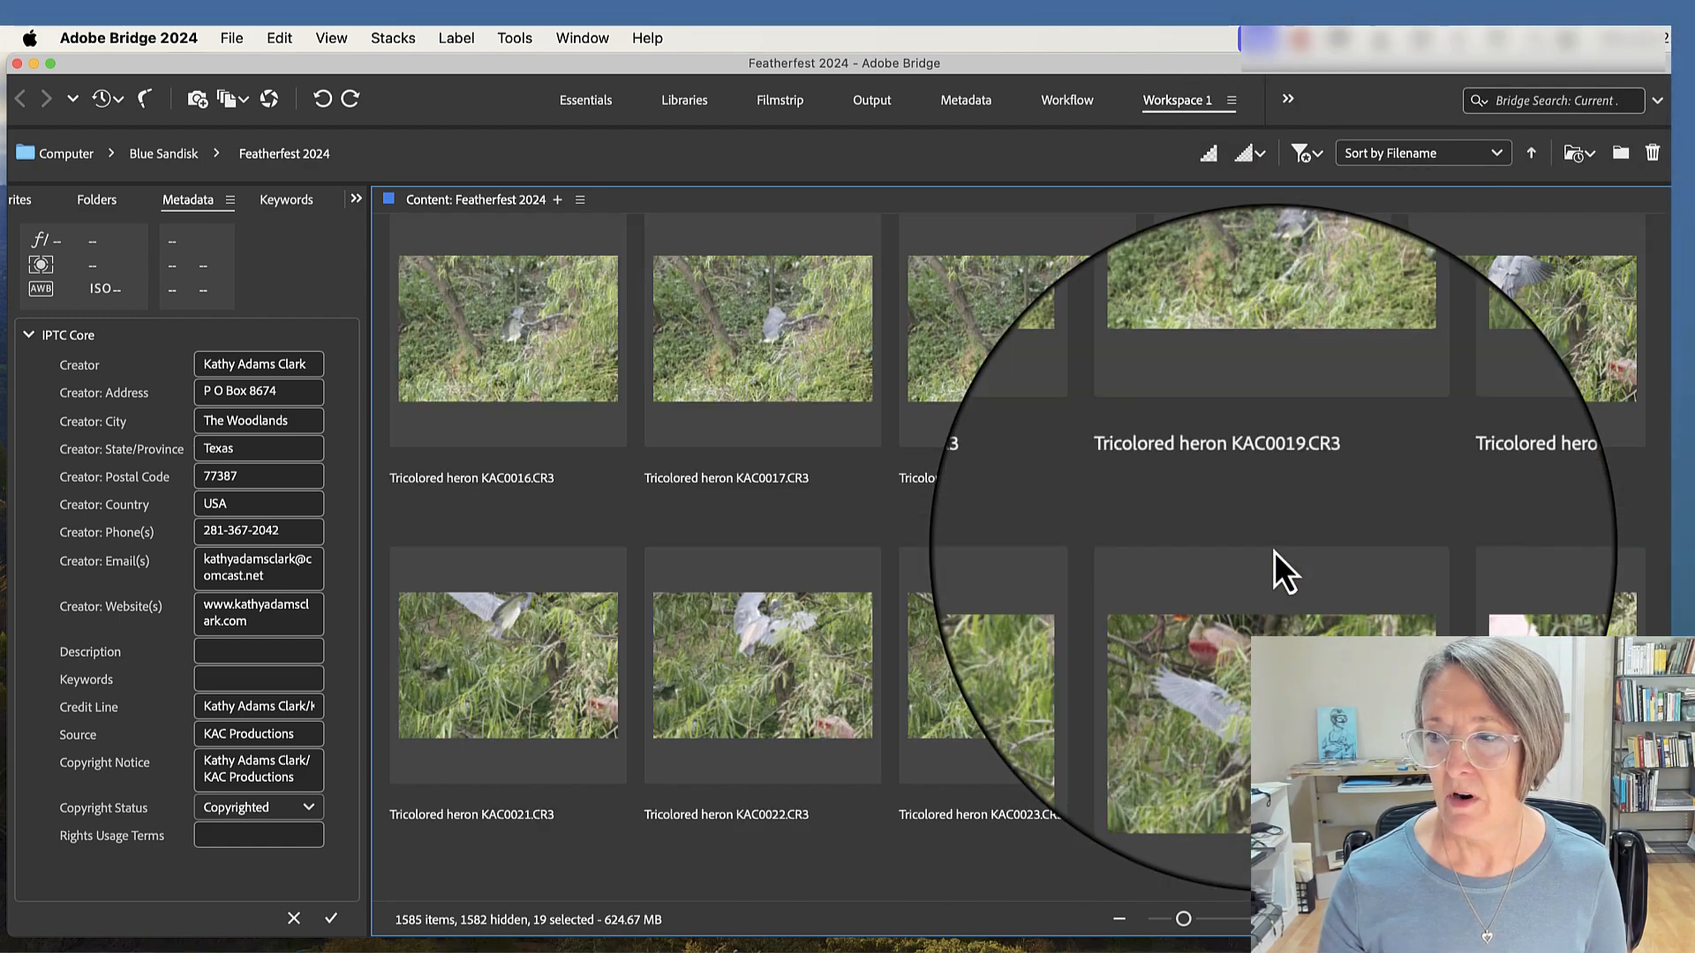
pyautogui.scroll(2, 693, 600)
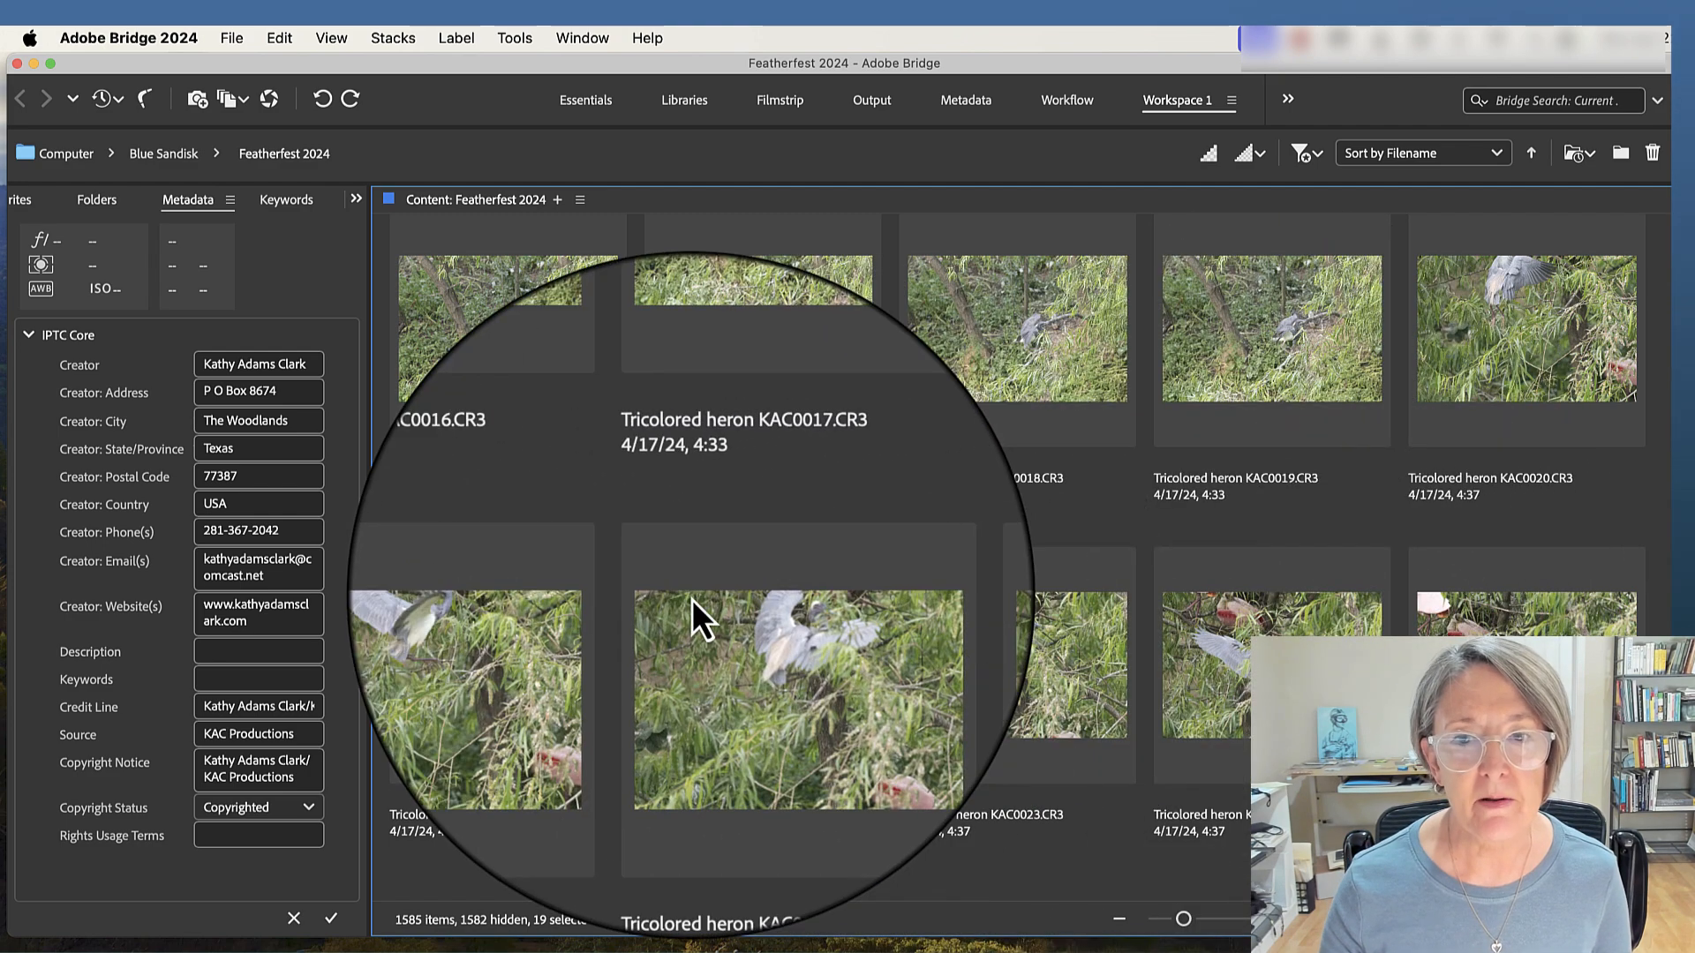
pyautogui.scroll(4, 692, 600)
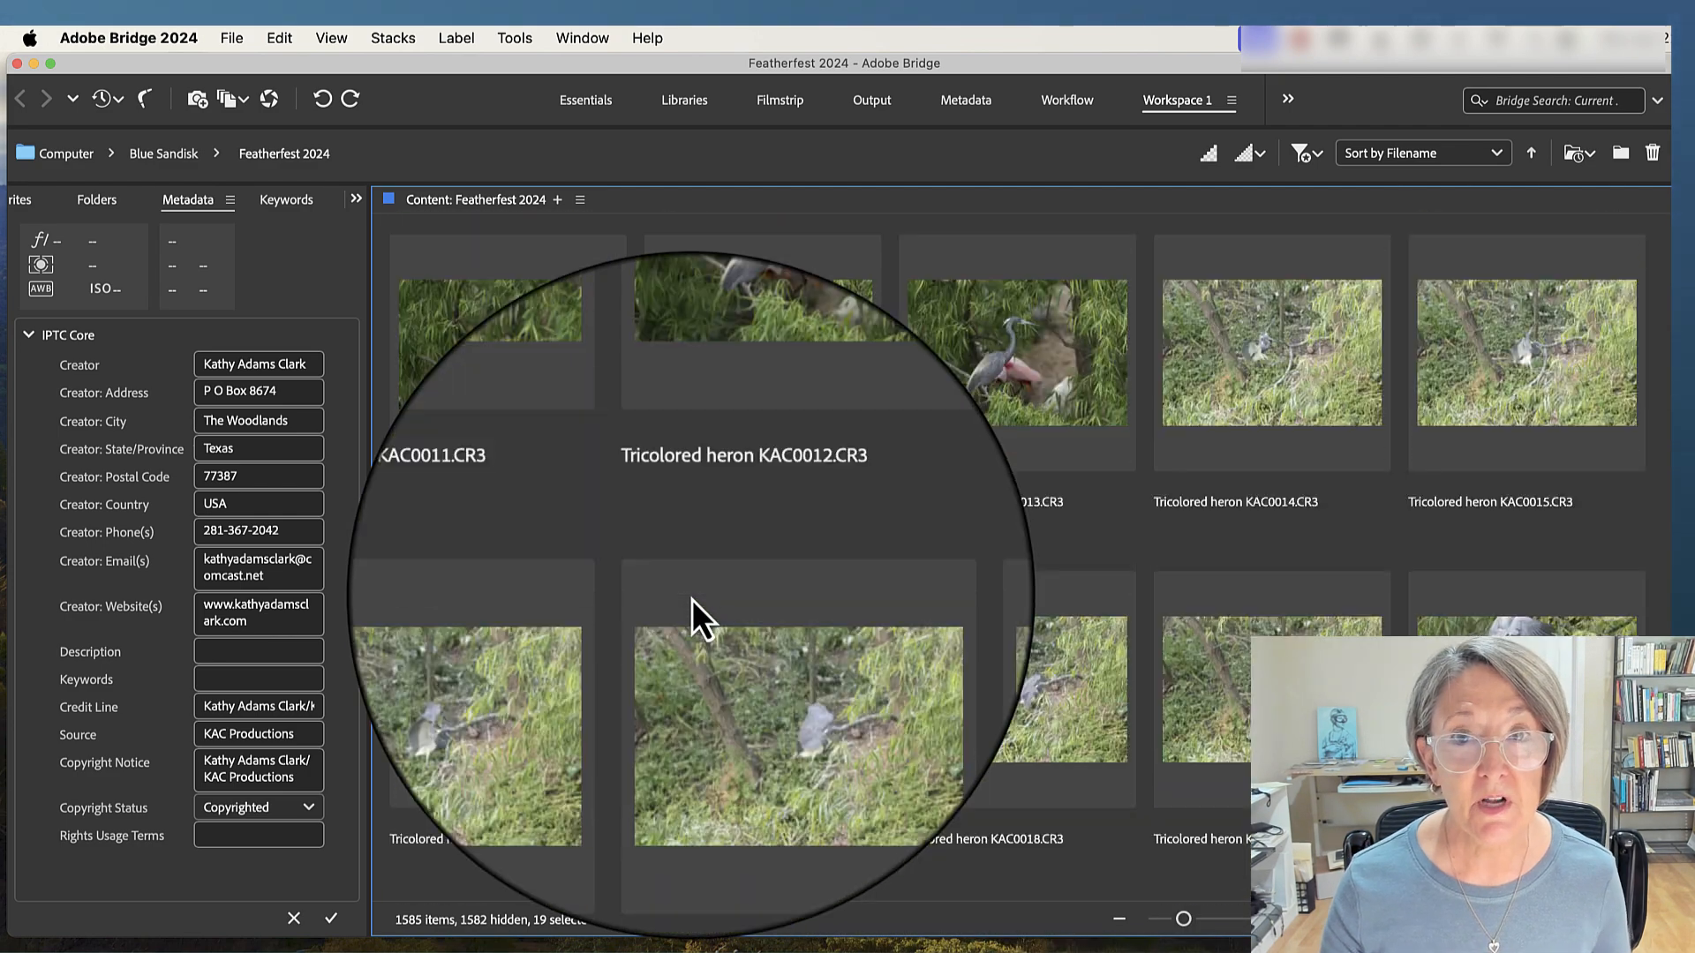
pyautogui.scroll(4, 693, 600)
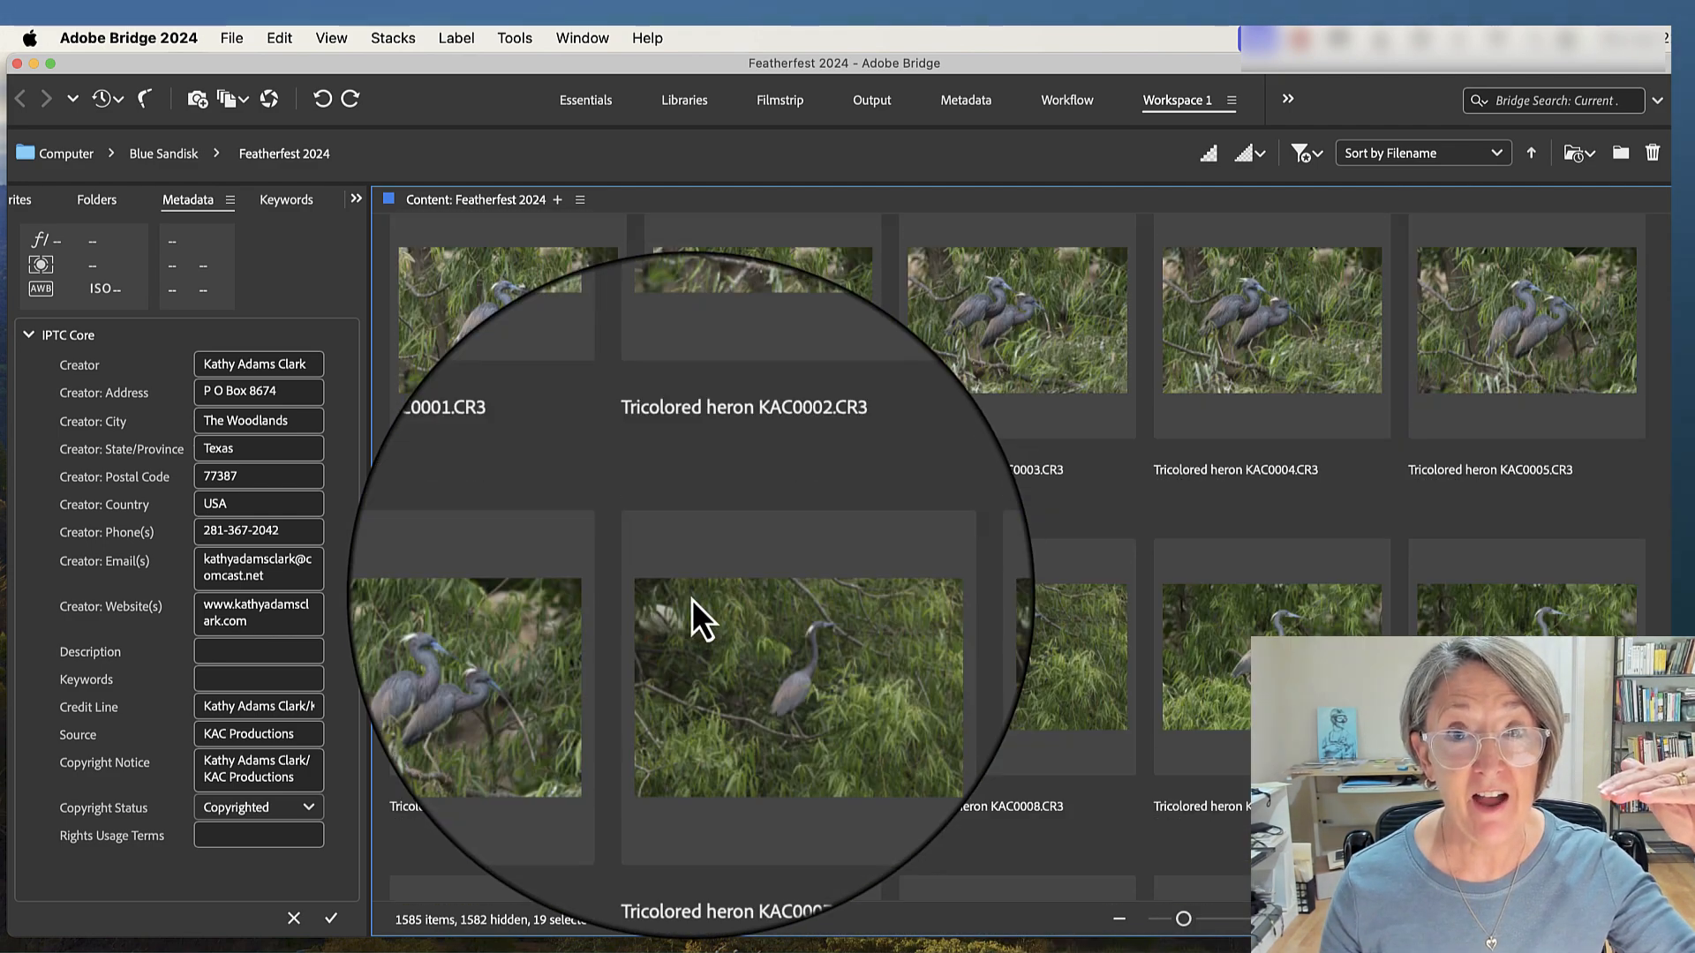
pyautogui.scroll(6, 693, 600)
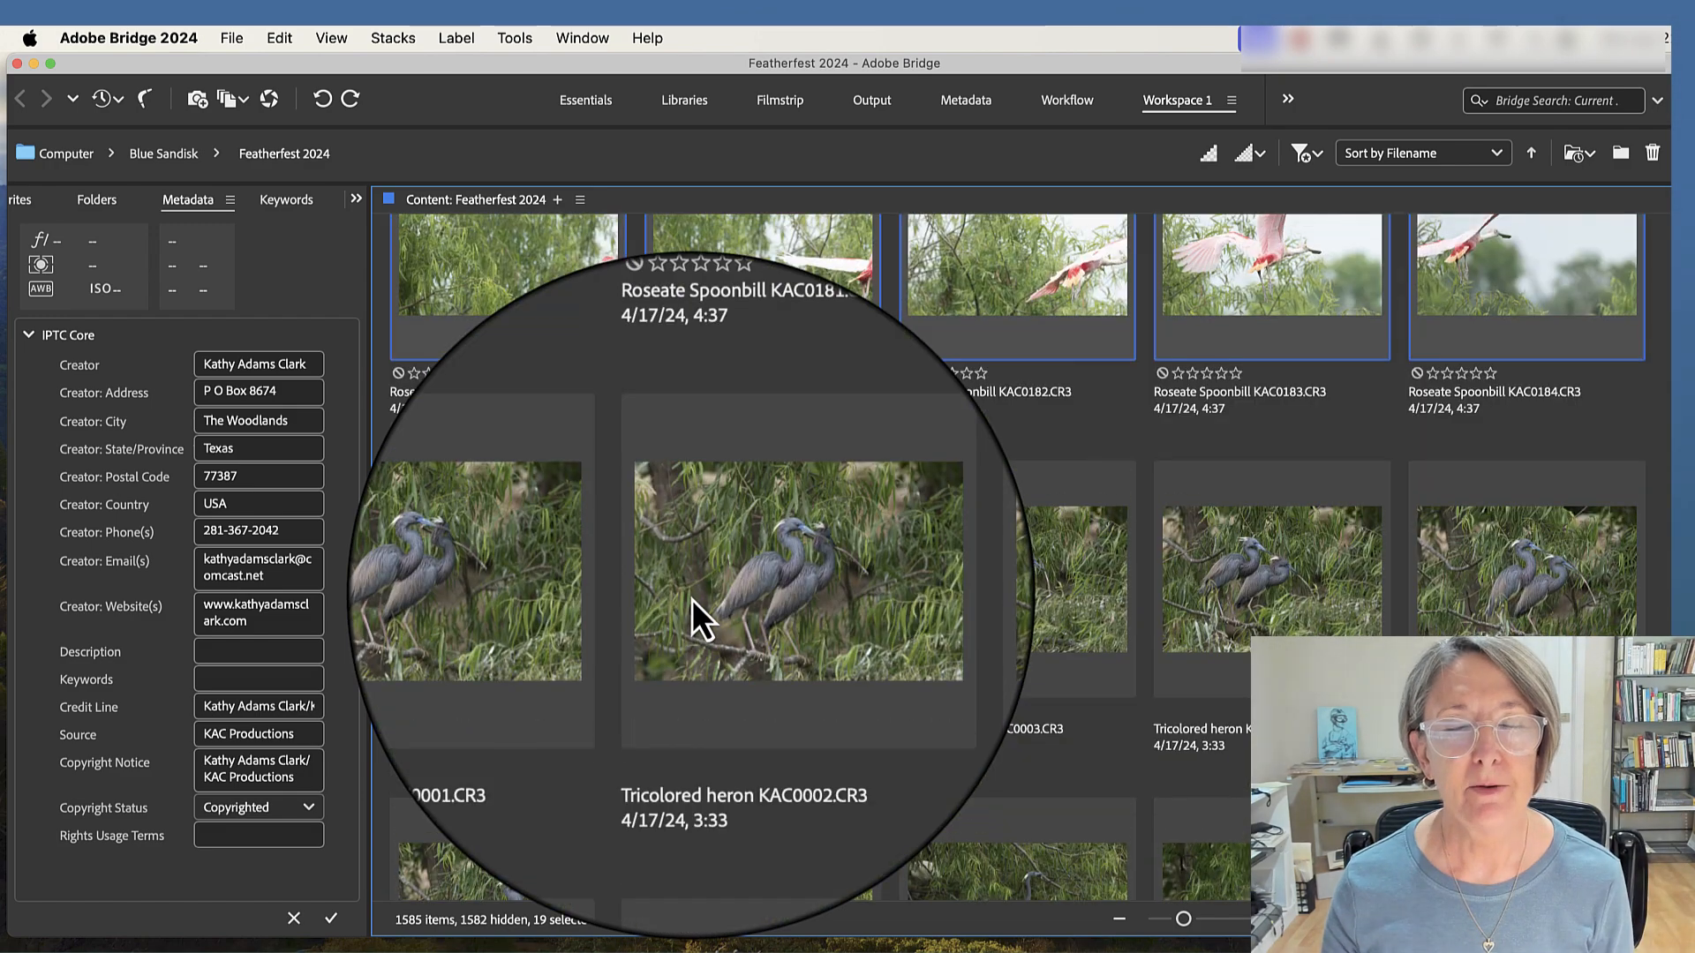
pyautogui.scroll(6, 693, 600)
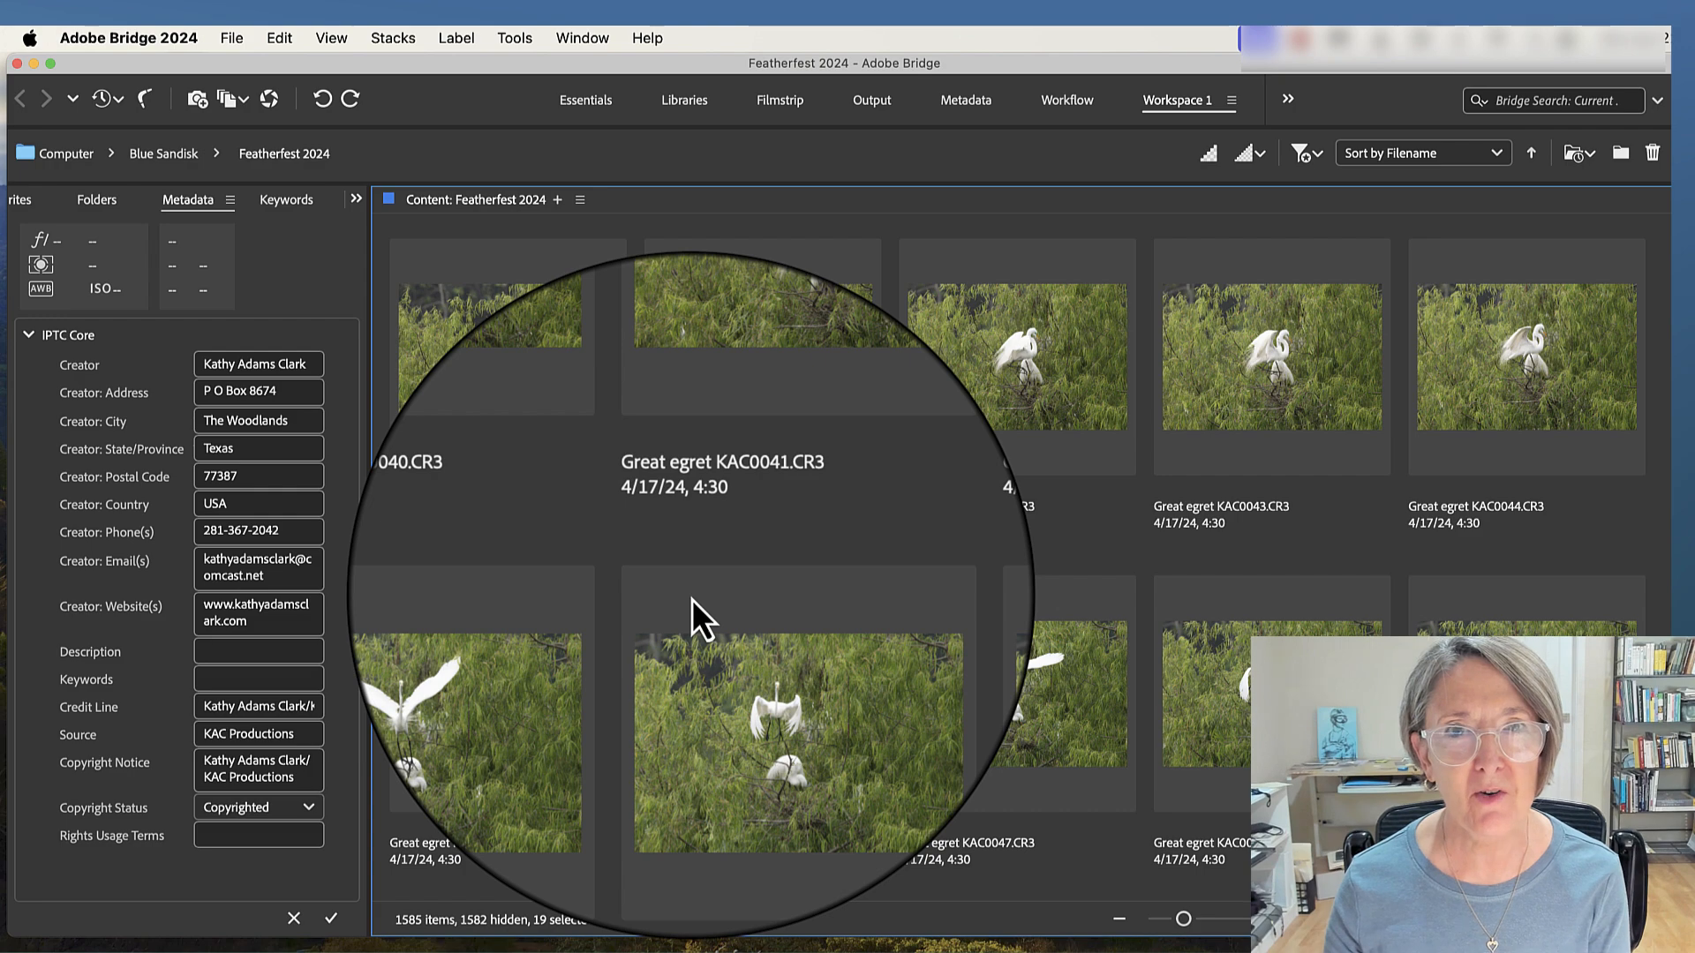
pyautogui.scroll(3, 692, 600)
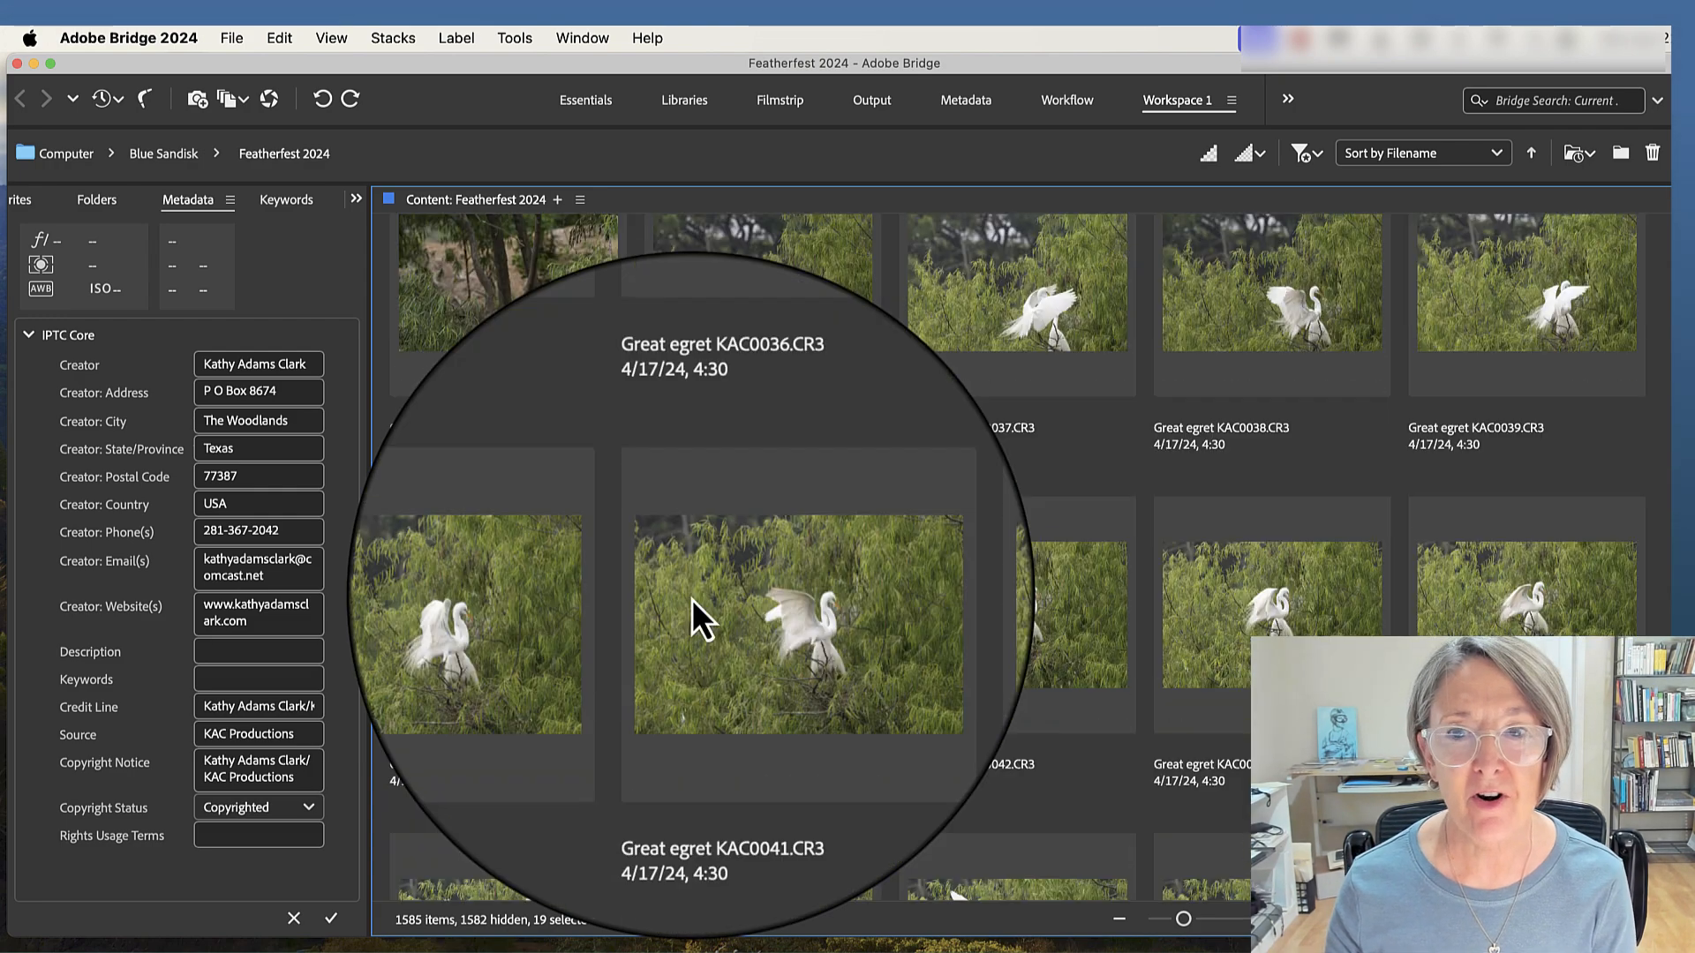
pyautogui.scroll(3, 693, 601)
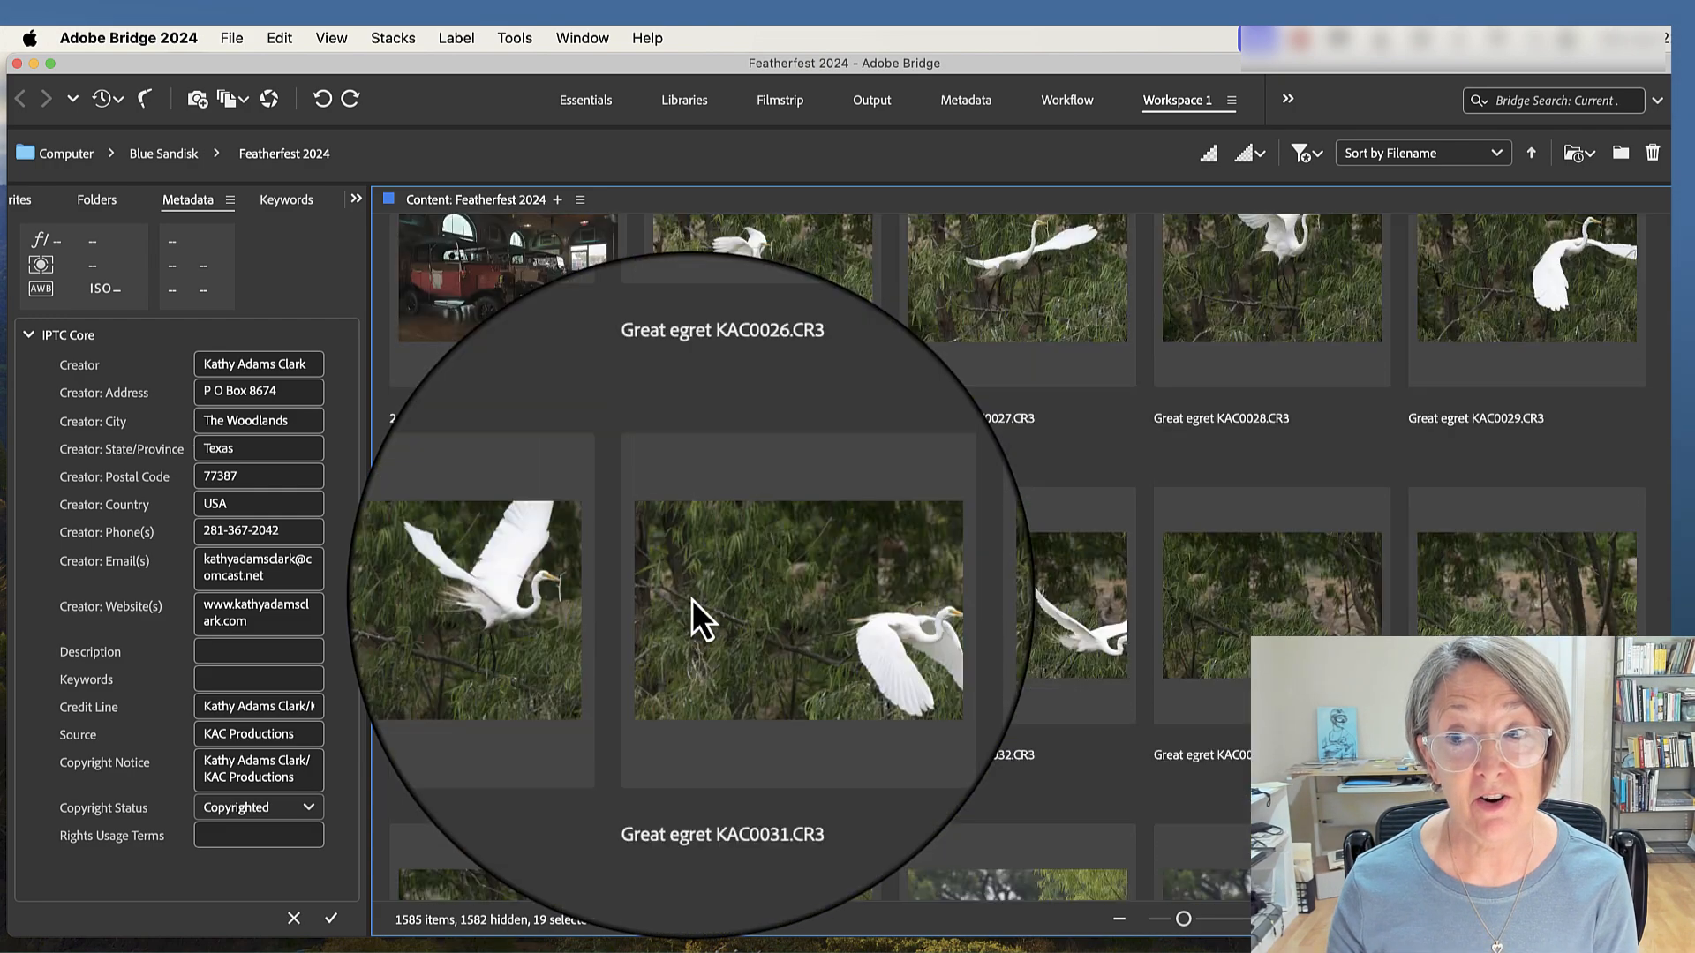
pyautogui.scroll(-2, 693, 599)
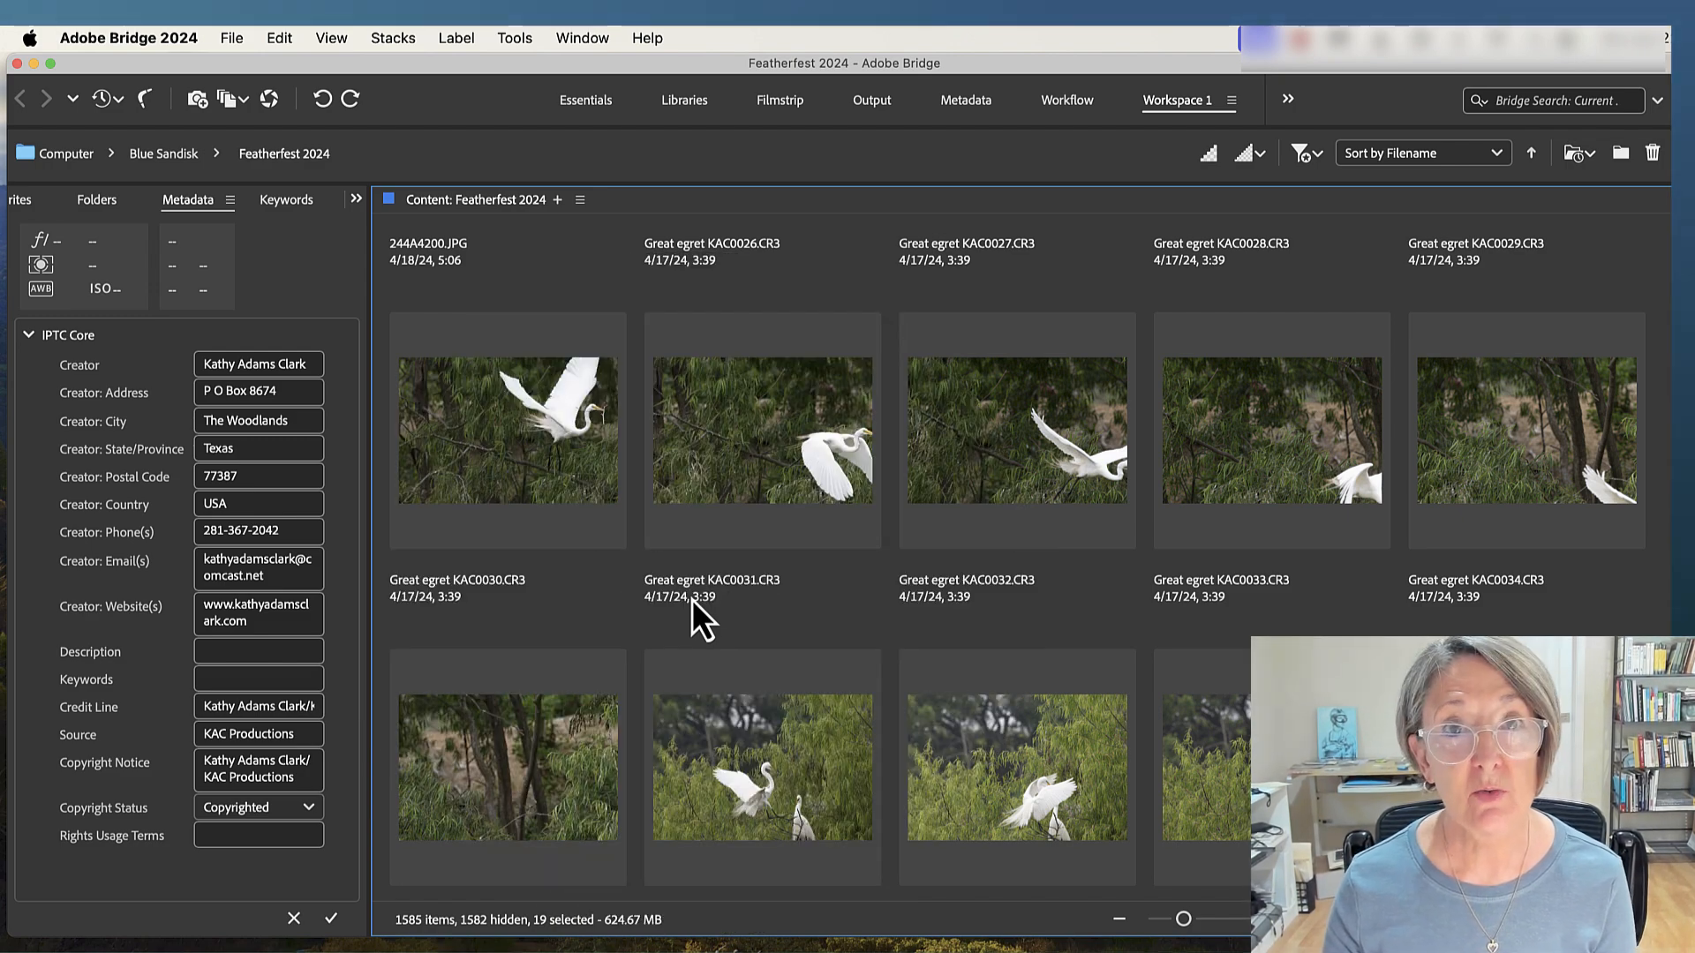
# - Select the great egret photos from Great egret KAC0026.CR3 through Great egret KAC0078.CR3
pyautogui.scroll(3, 693, 600)
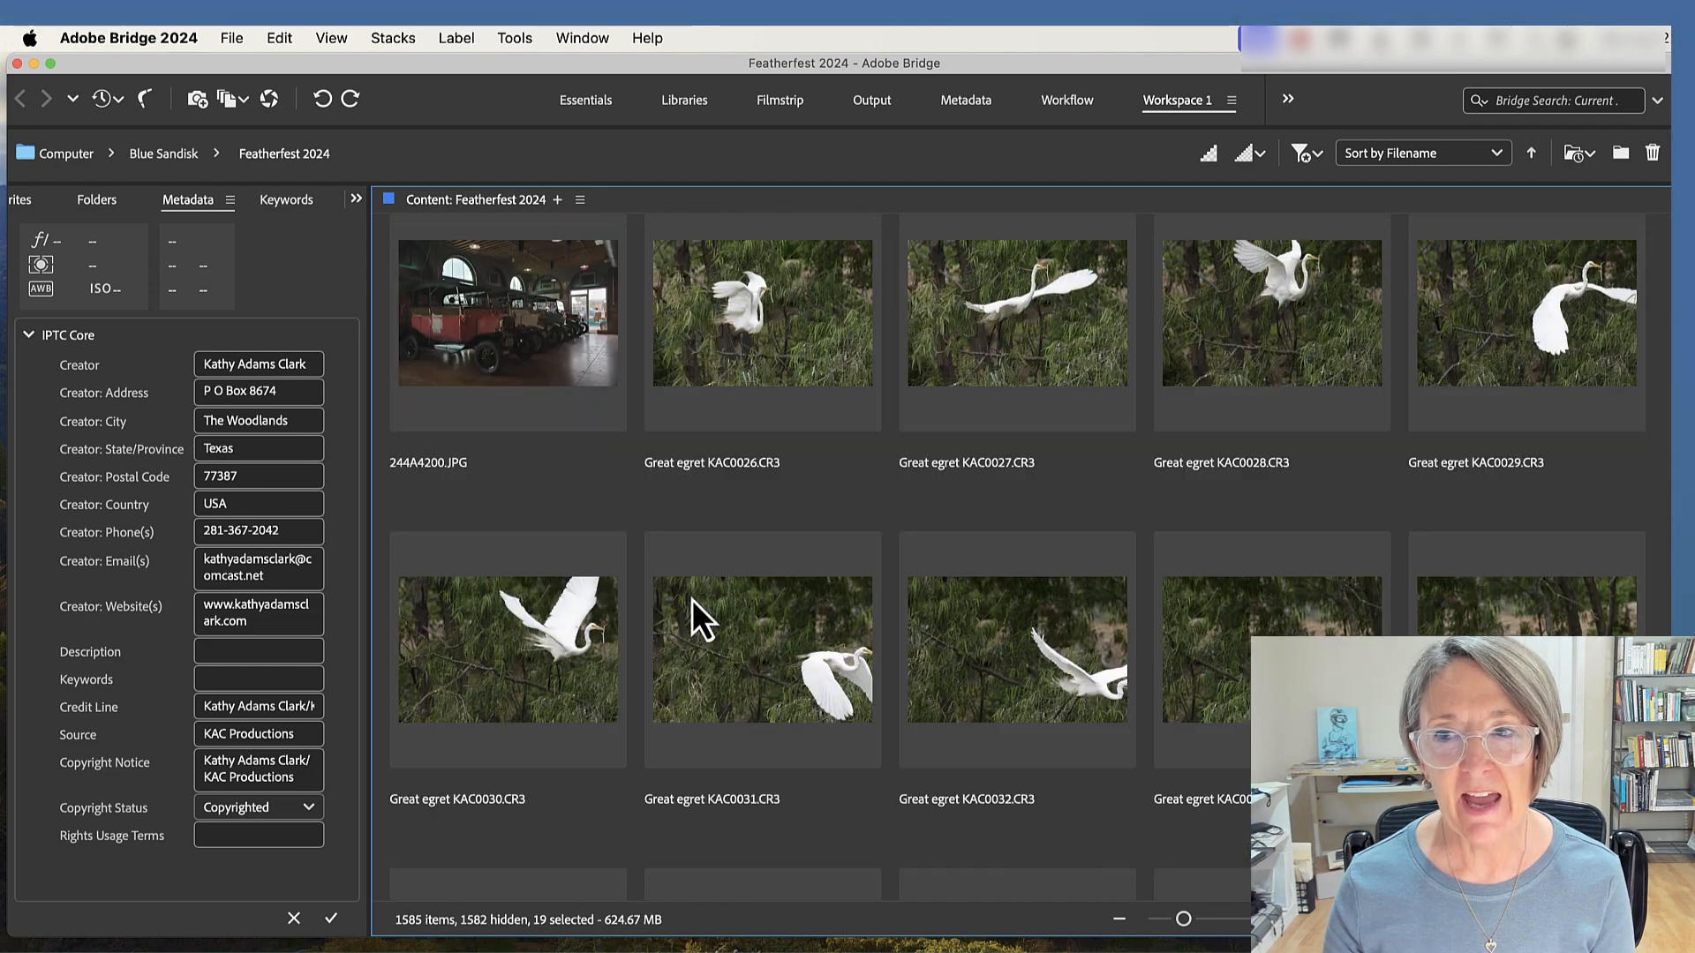
pyautogui.click(770, 375)
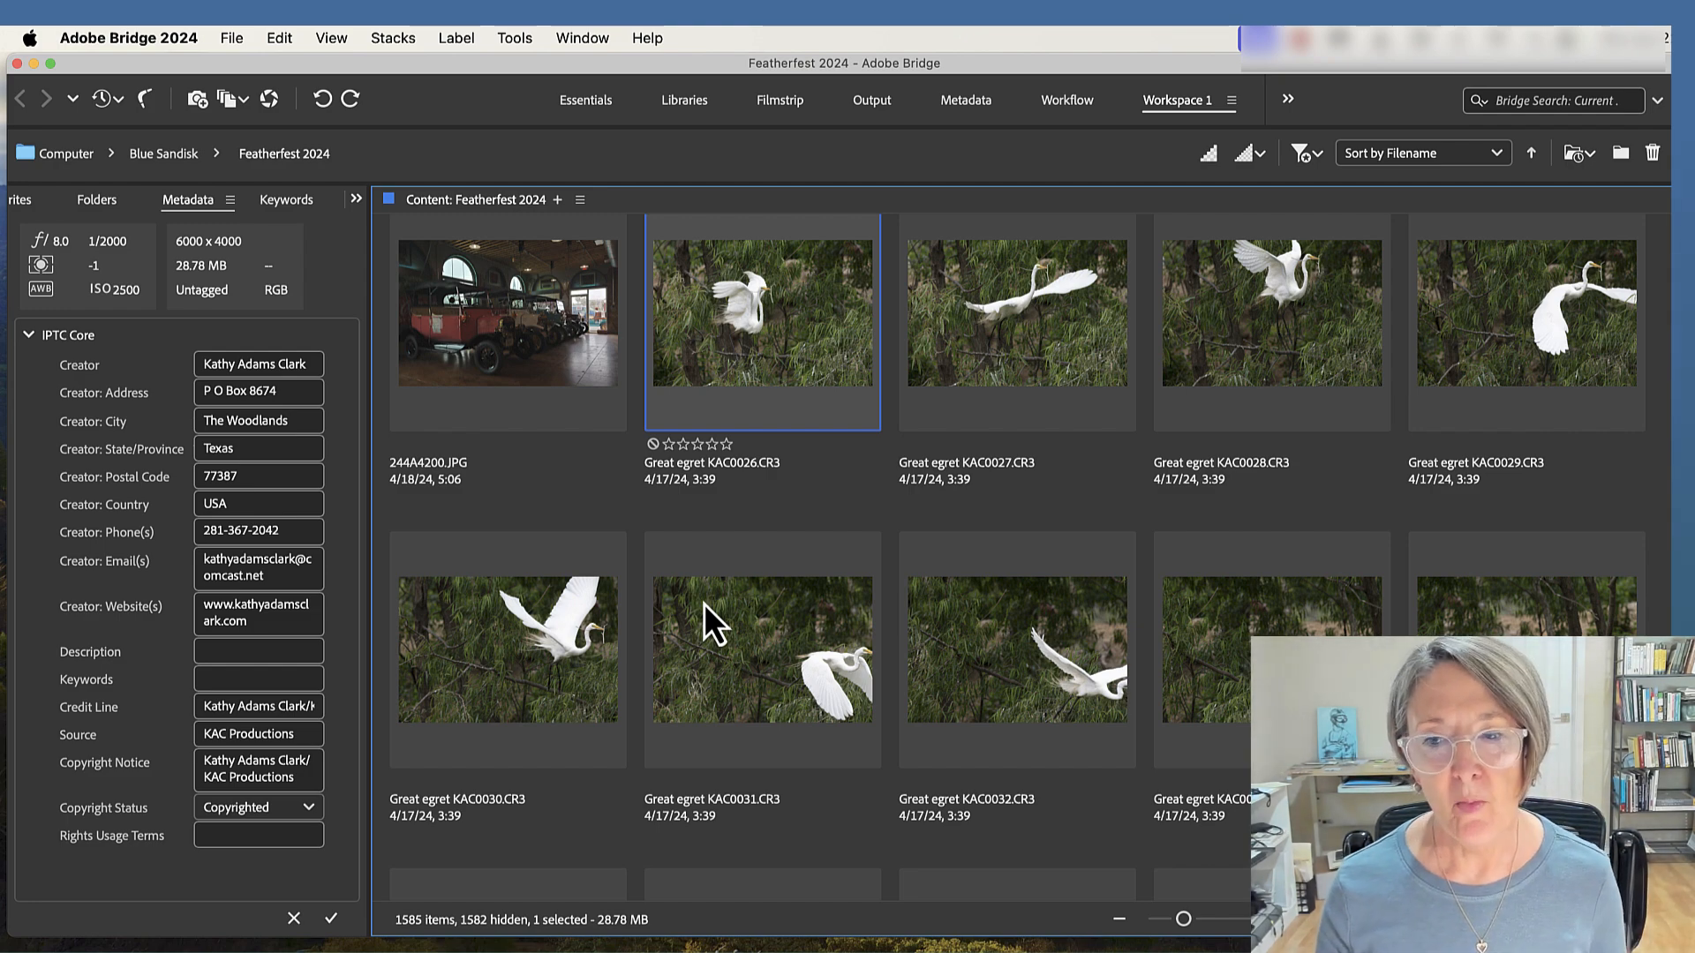
pyautogui.scroll(-15, 703, 602)
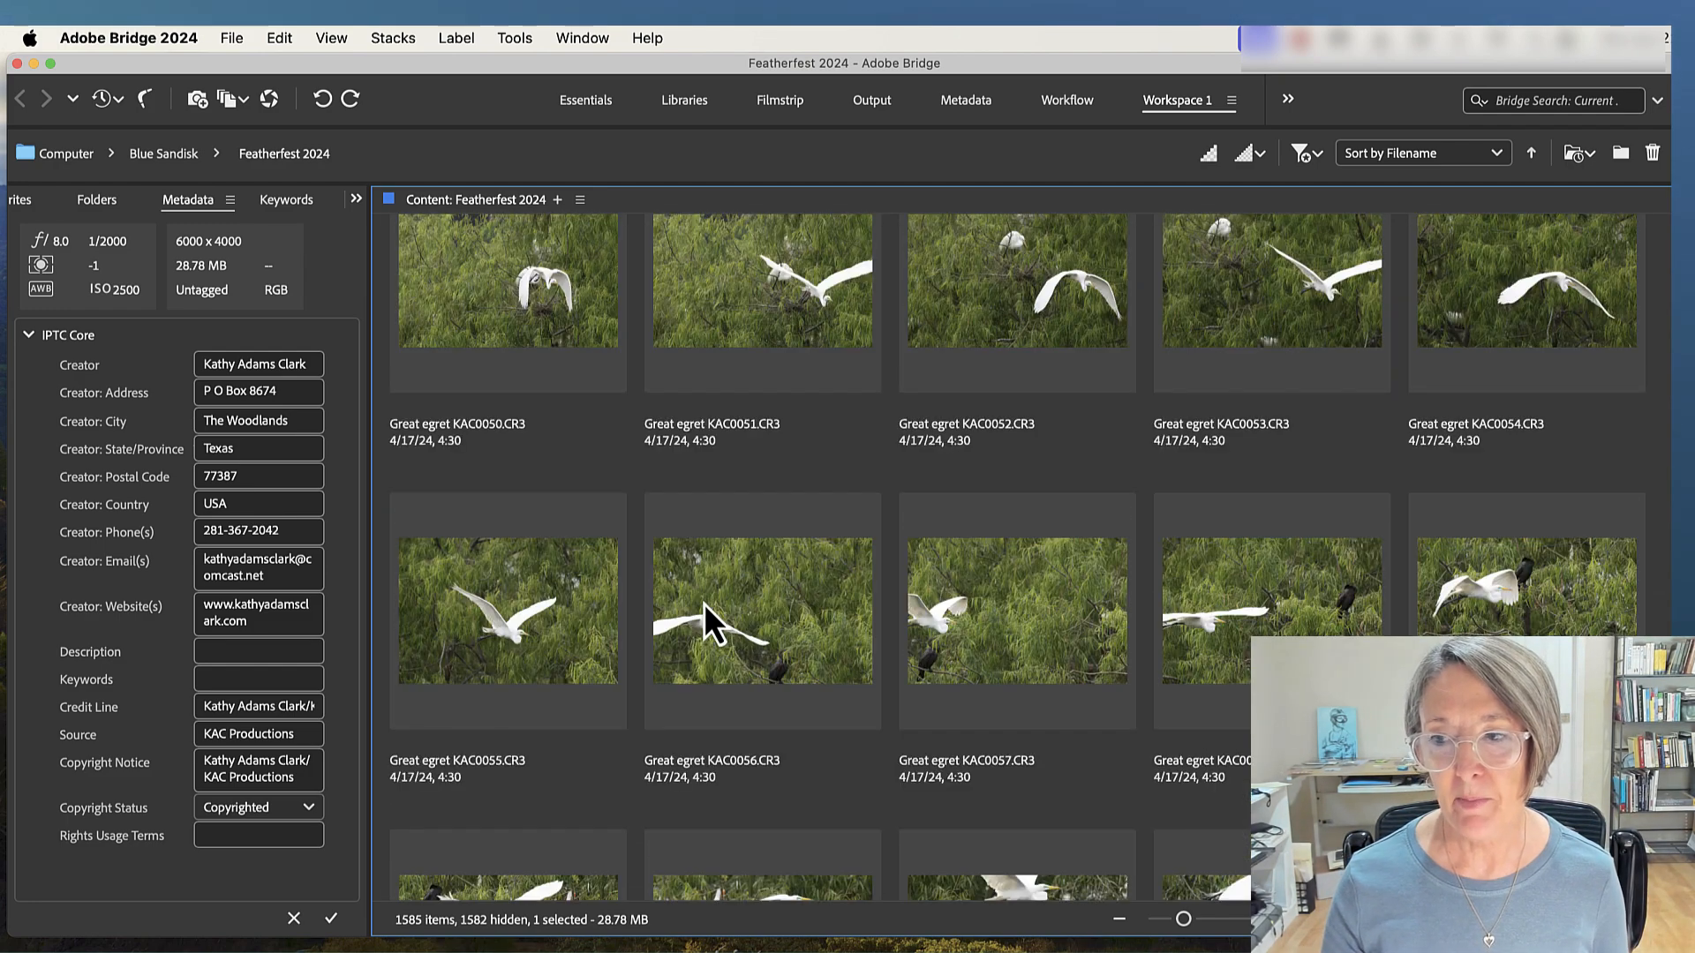
pyautogui.scroll(-8, 704, 603)
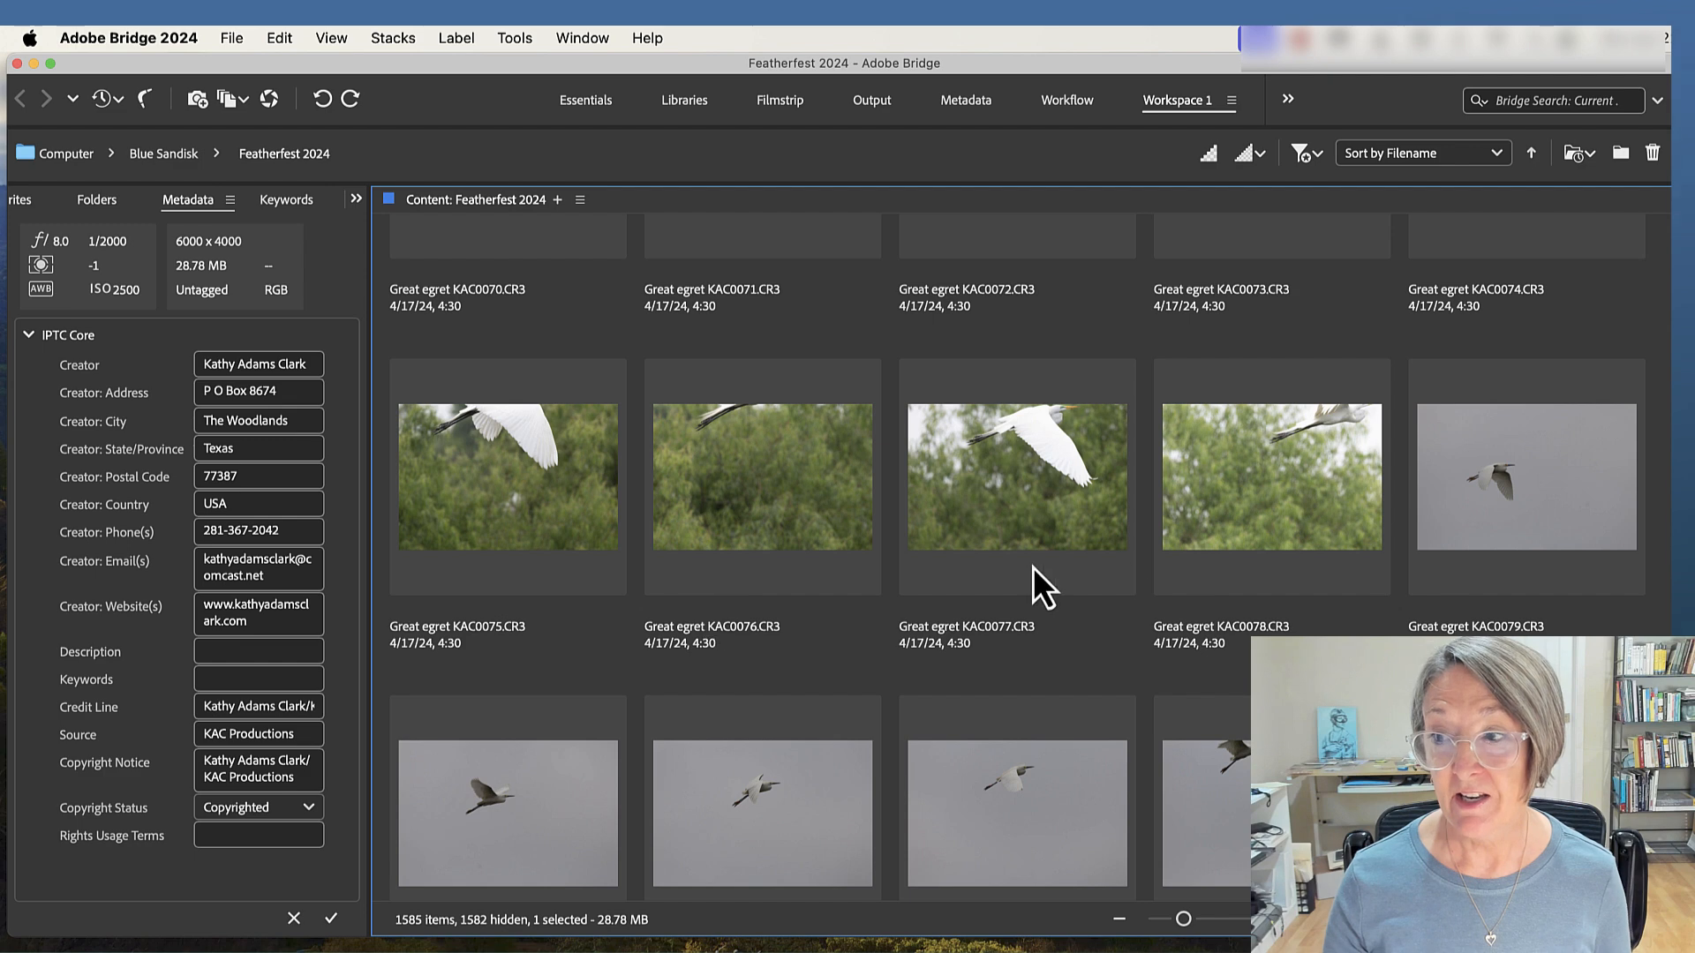
pyautogui.keyDown('shift'); pyautogui.click(1227, 536); pyautogui.keyUp('shift')
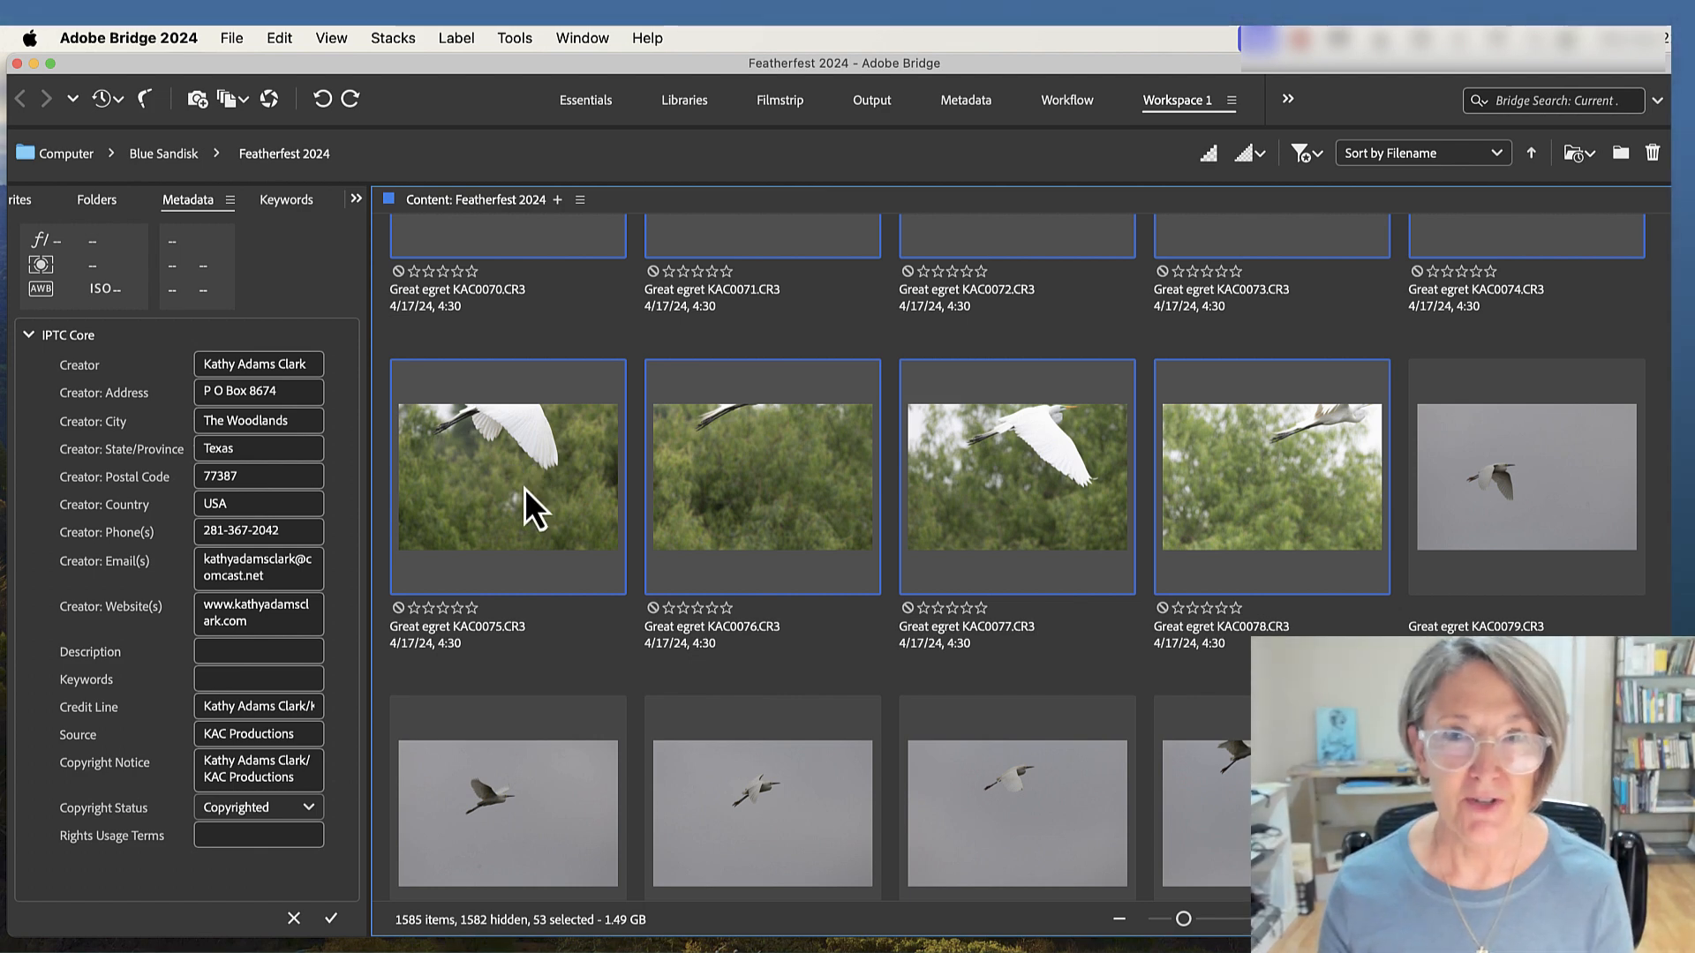
# - Open the selected great egret photos in Camera Raw and select all of them for editing together
pyautogui.press('super+r')
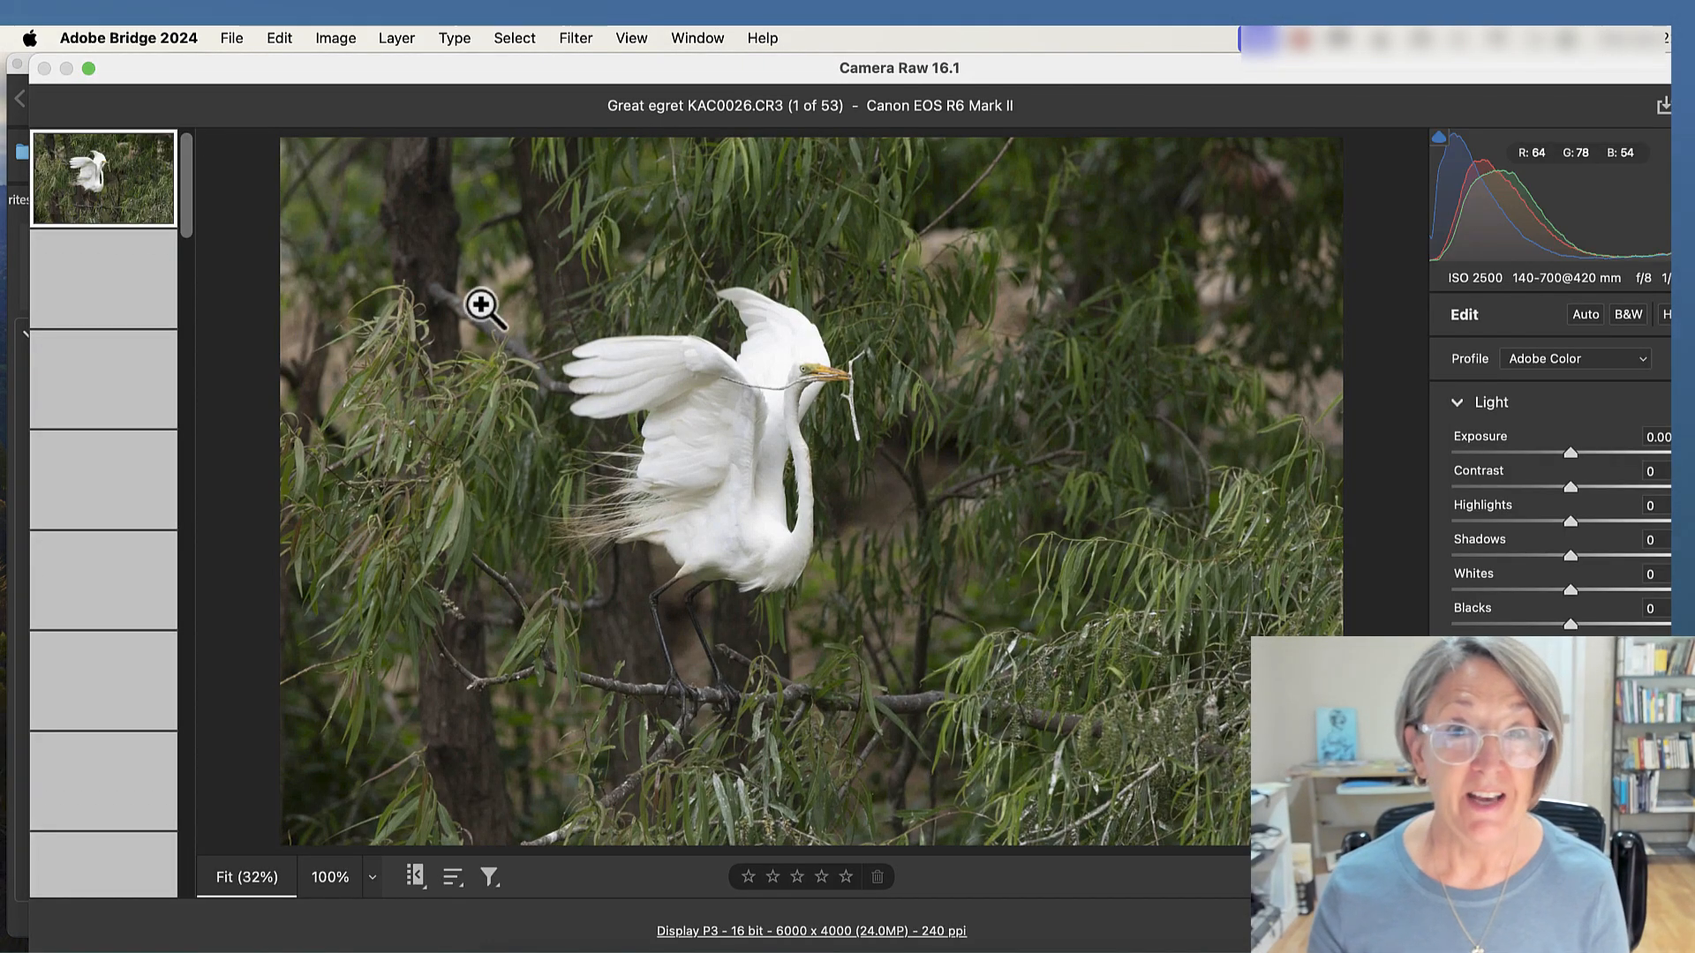
pyautogui.click(277, 44)
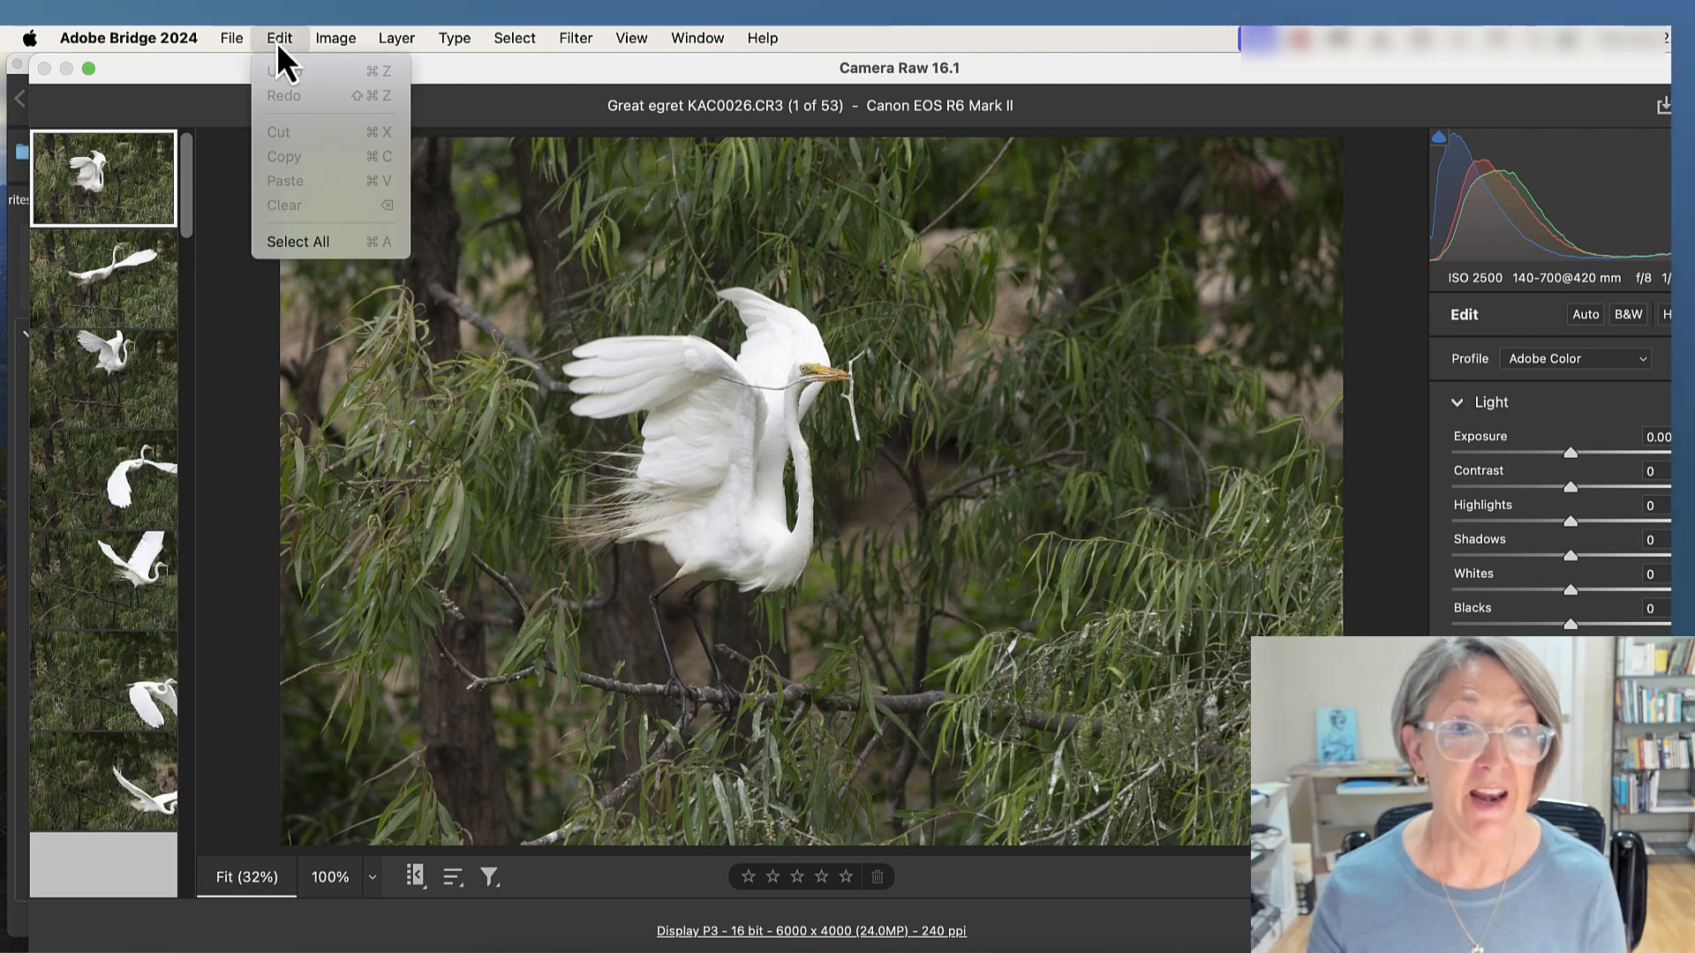
pyautogui.click(298, 249)
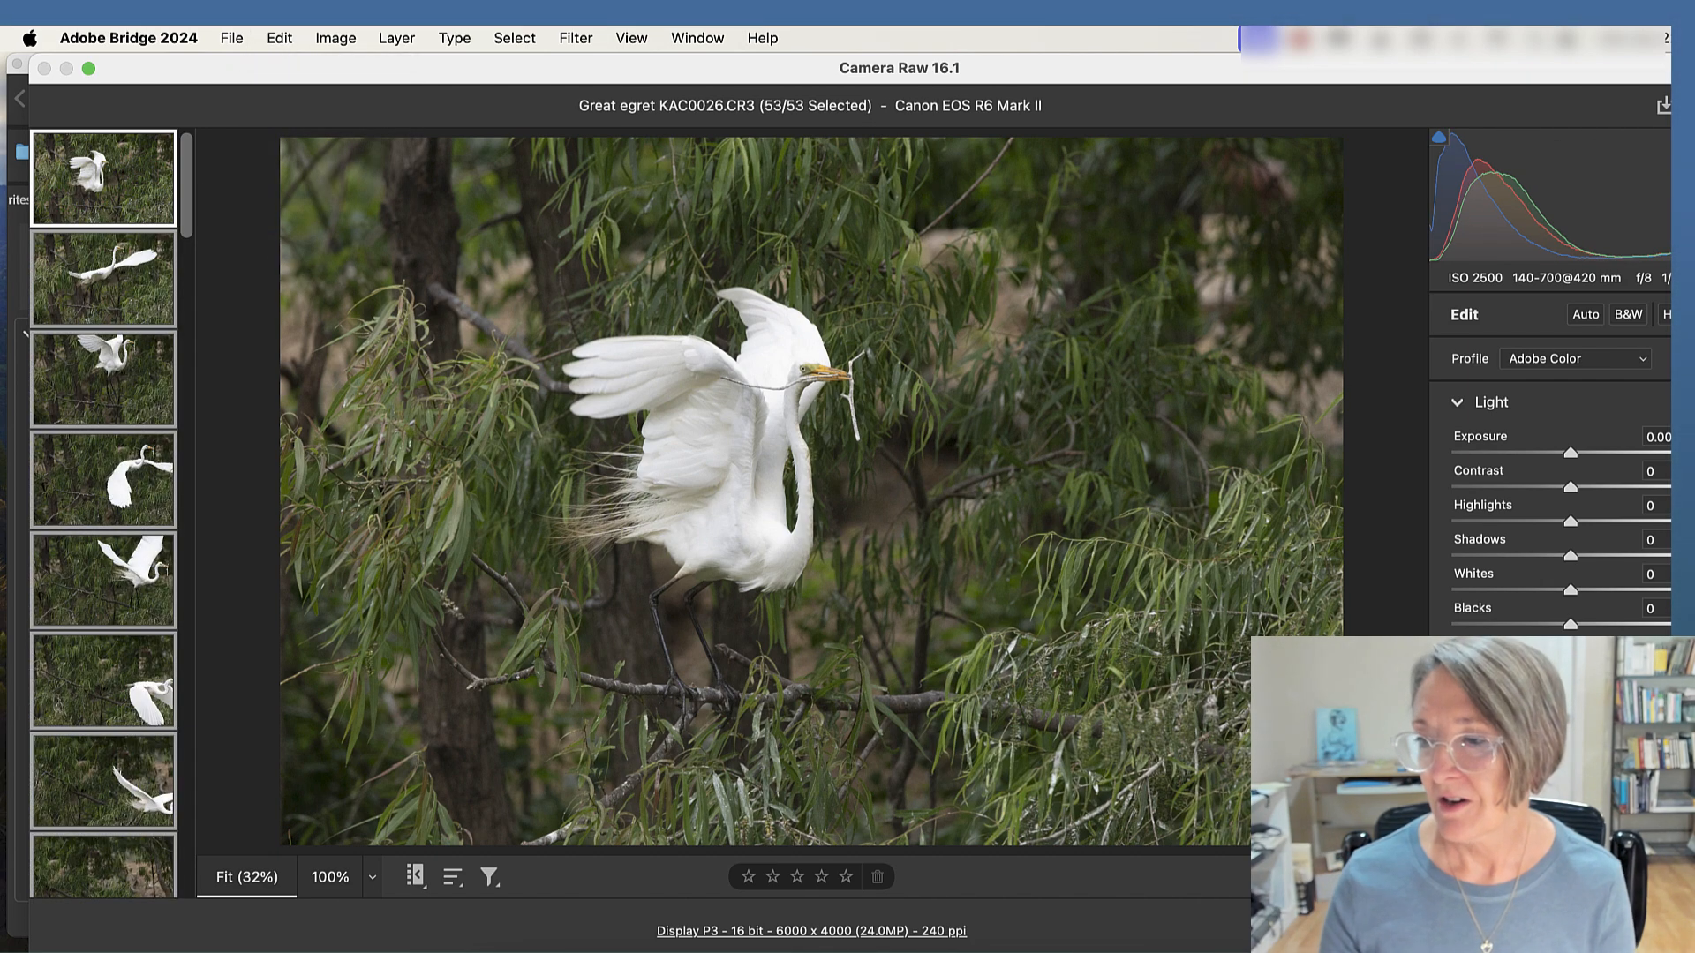
# - Set Vibrance to +11 and Saturation to +11 for all the selected egret photos
pyautogui.scroll(-3, 1551, 460)
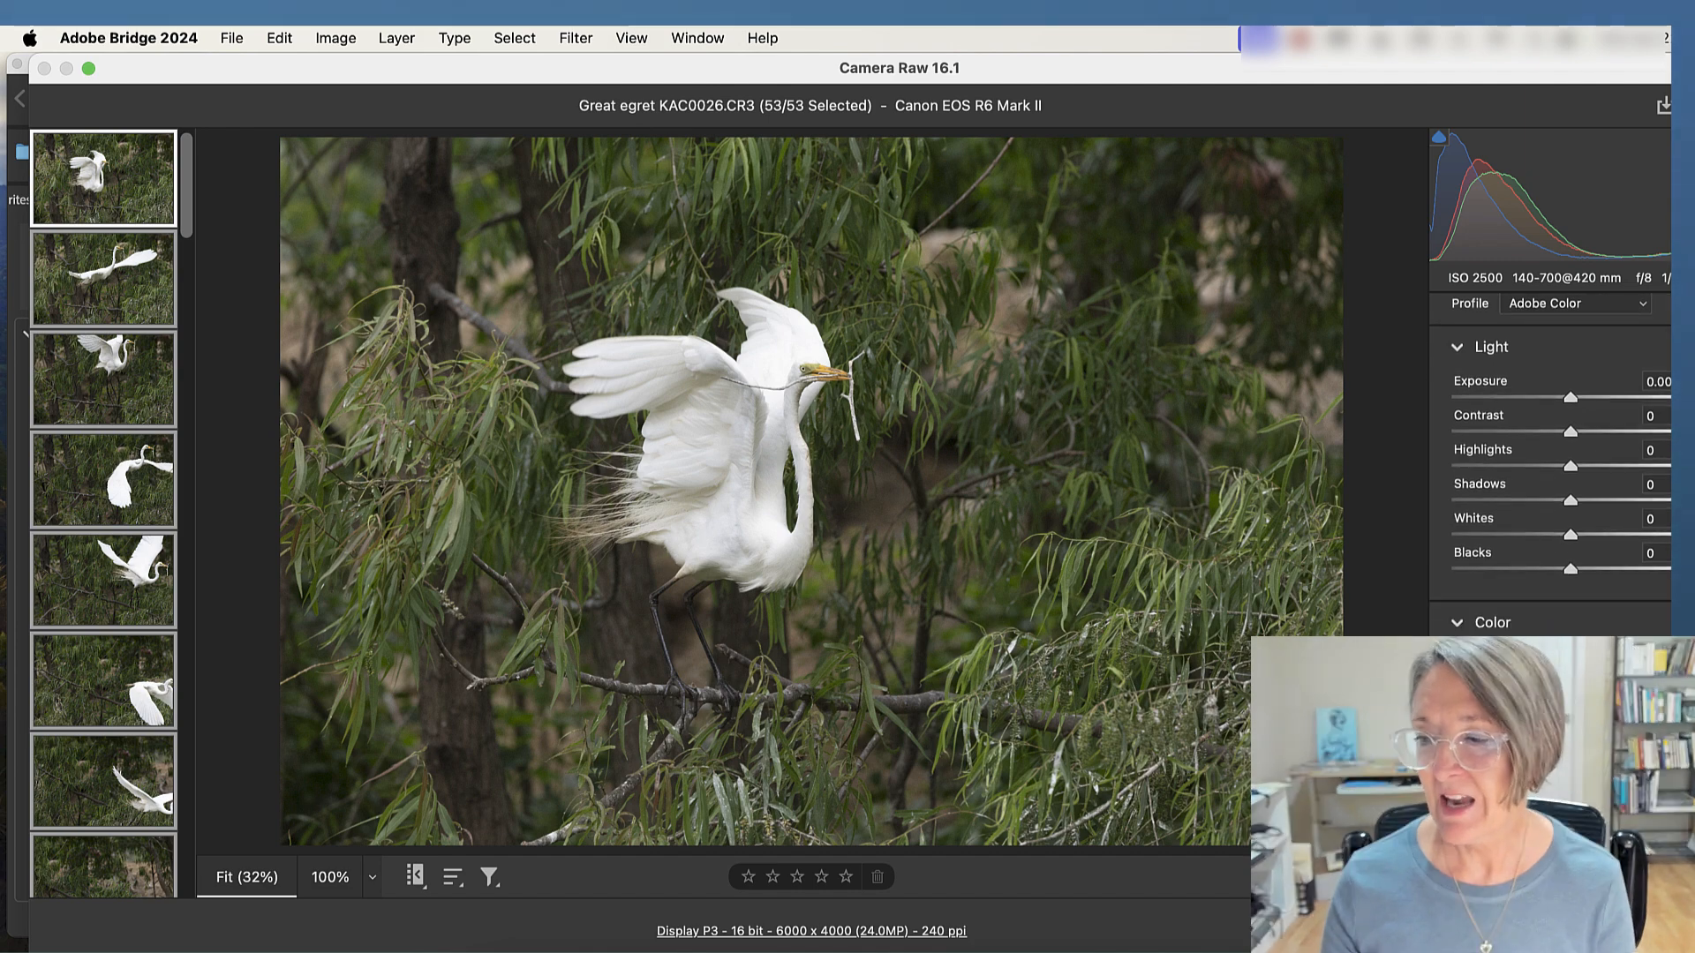
pyautogui.scroll(-4, 1550, 460)
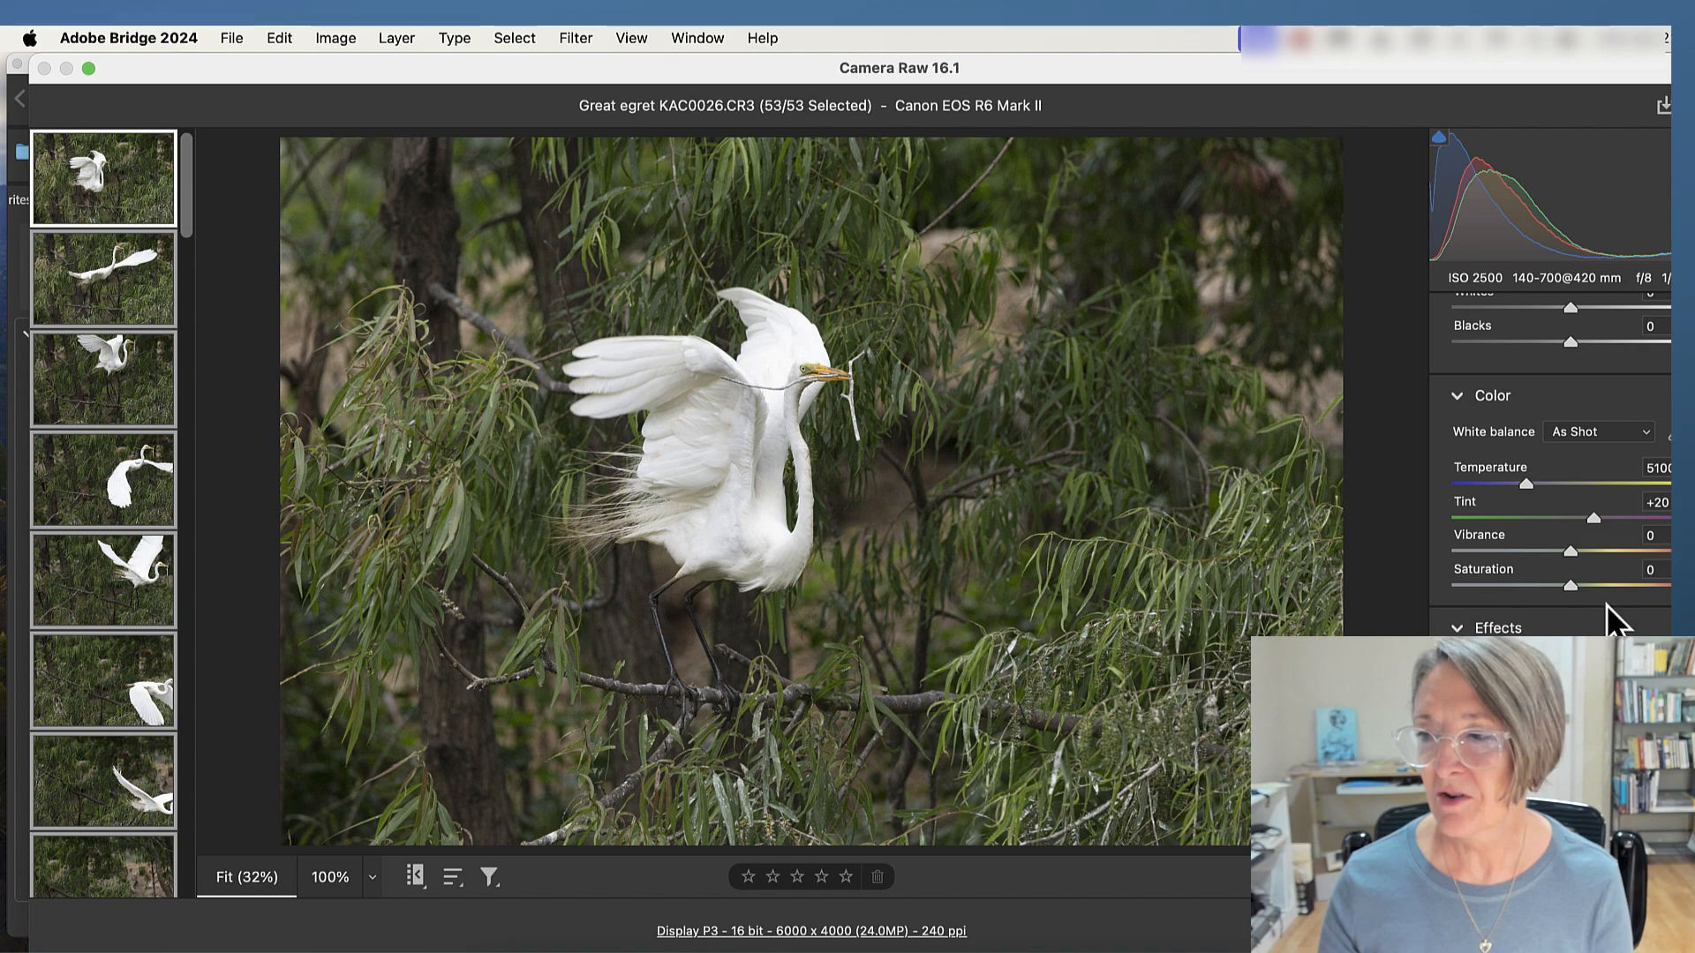
pyautogui.click(1585, 556)
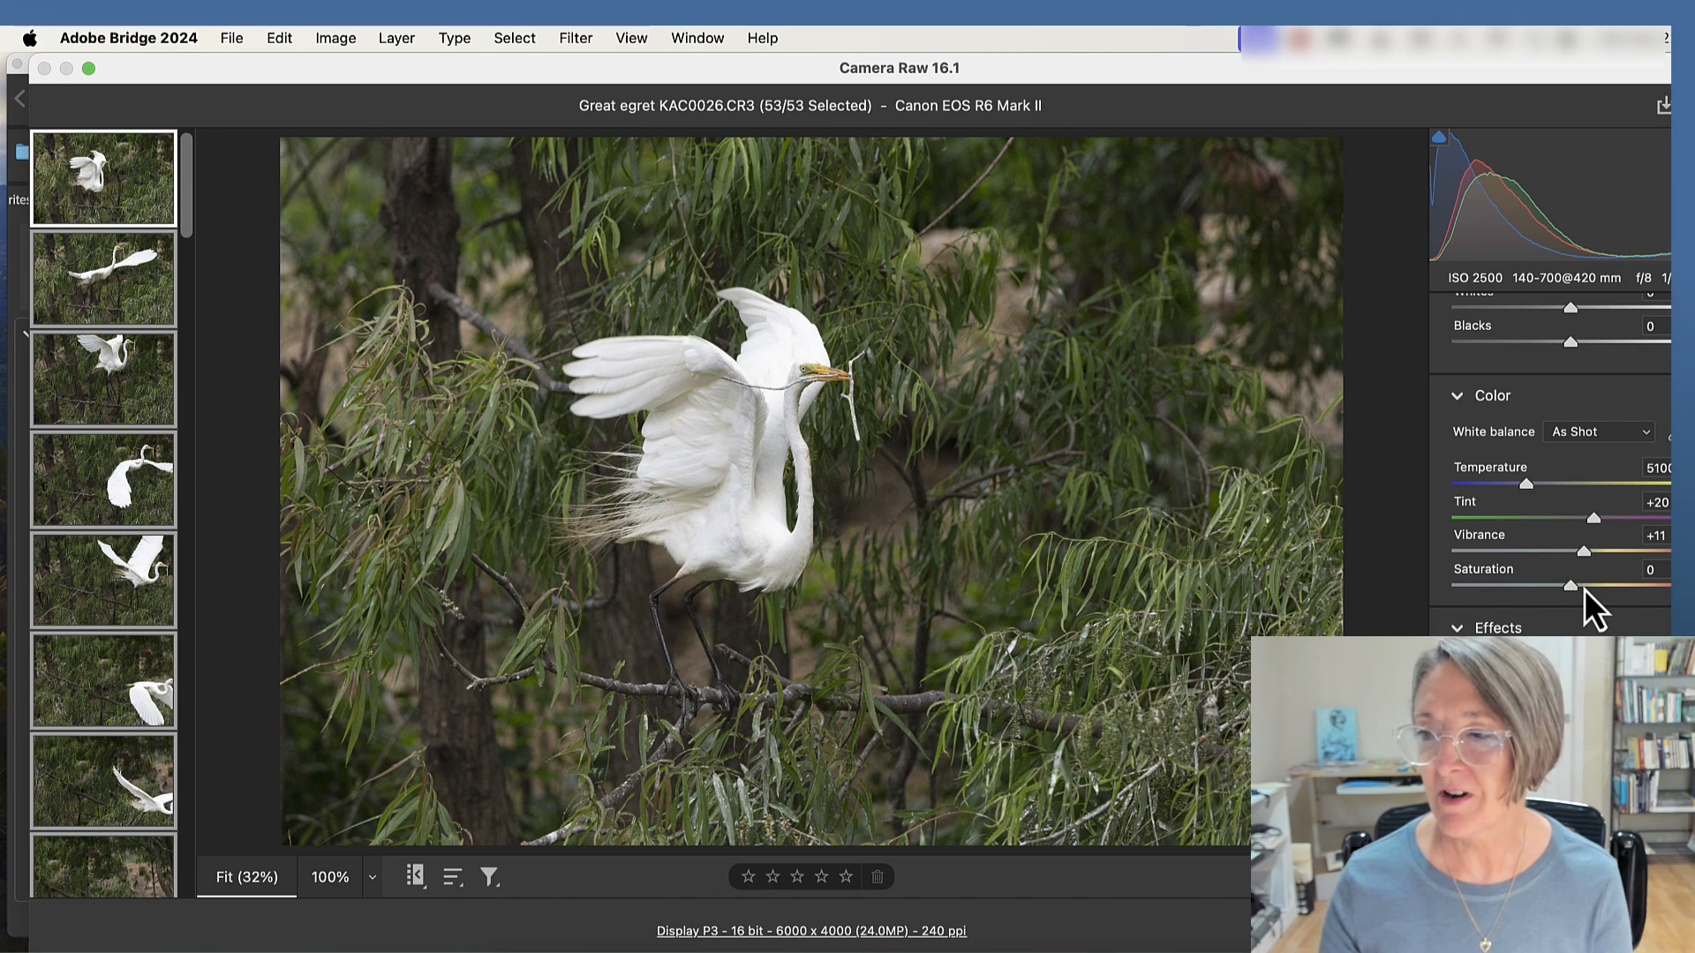
pyautogui.click(1585, 587)
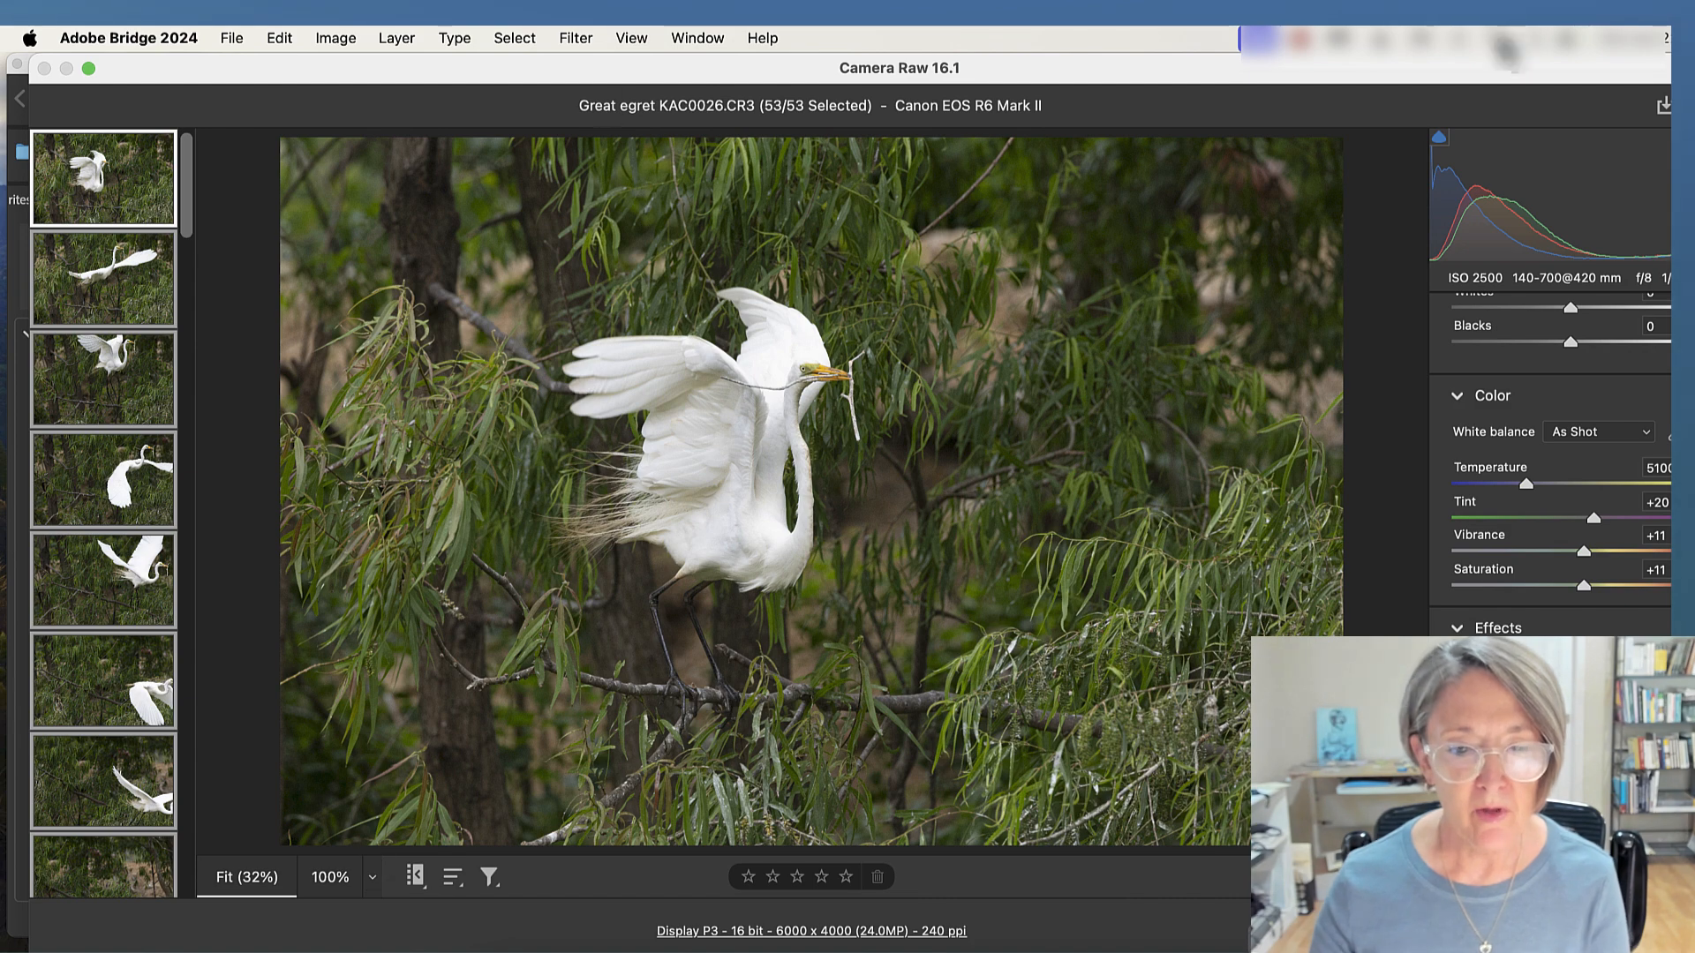
# - View the egret photo at 100% to examine the detail around its head and bill
pyautogui.click(334, 889)
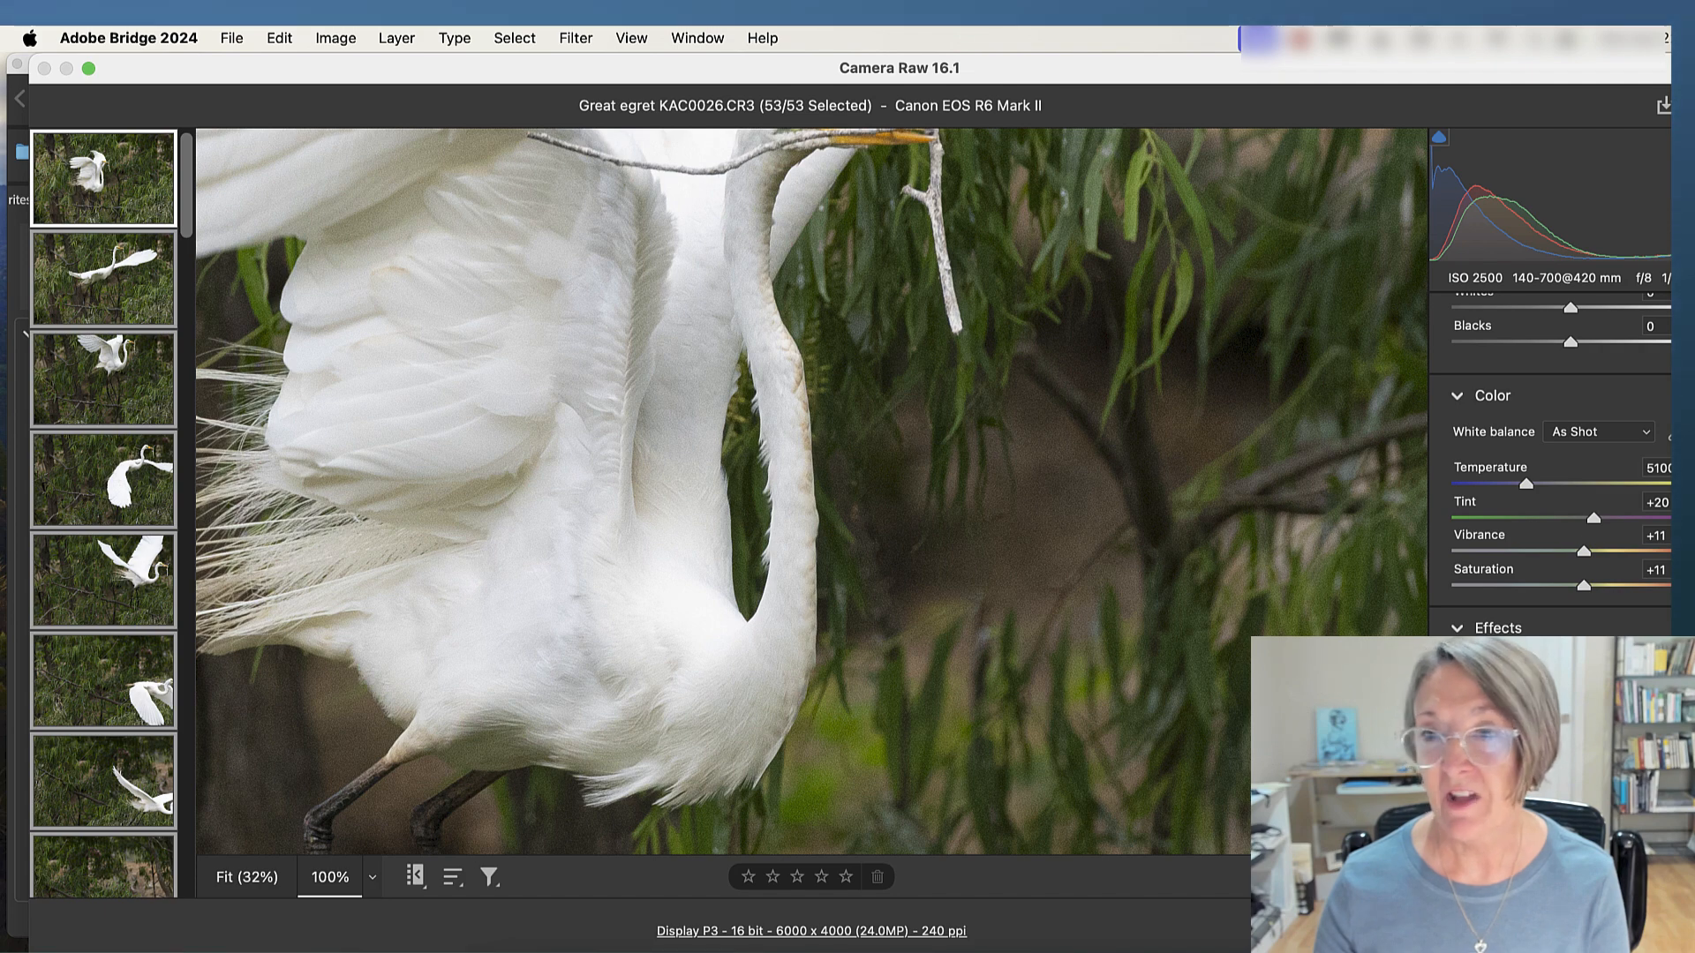
pyautogui.moveTo(745, 389); pyautogui.dragTo(674, 582)
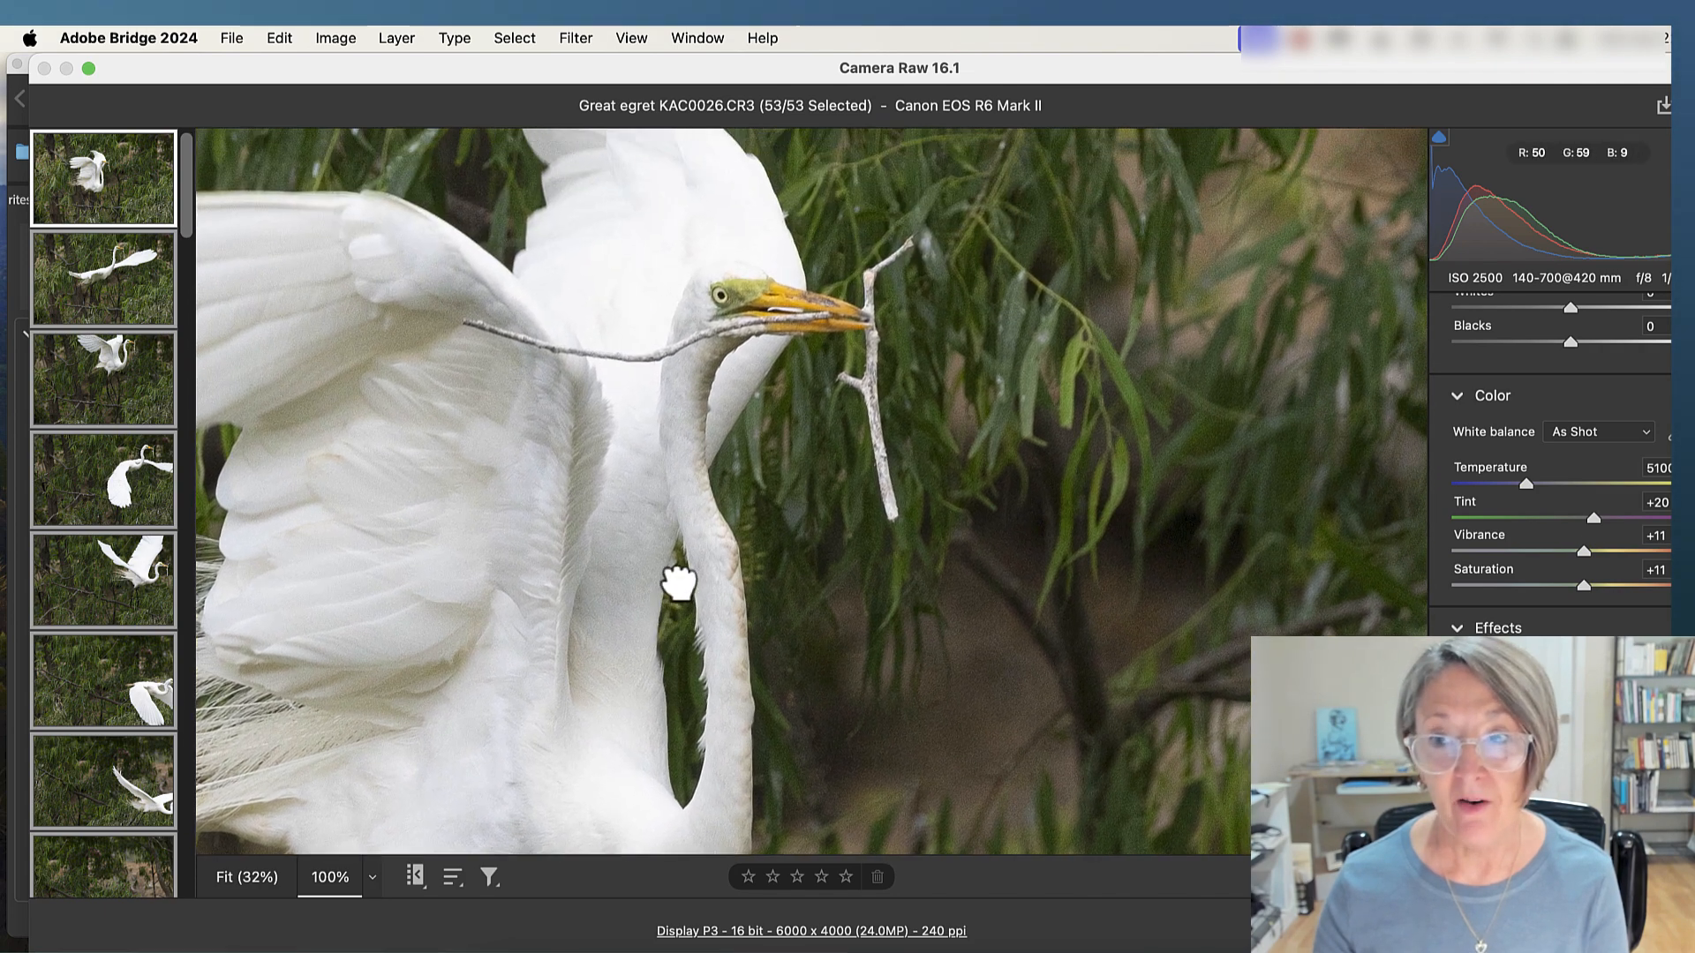